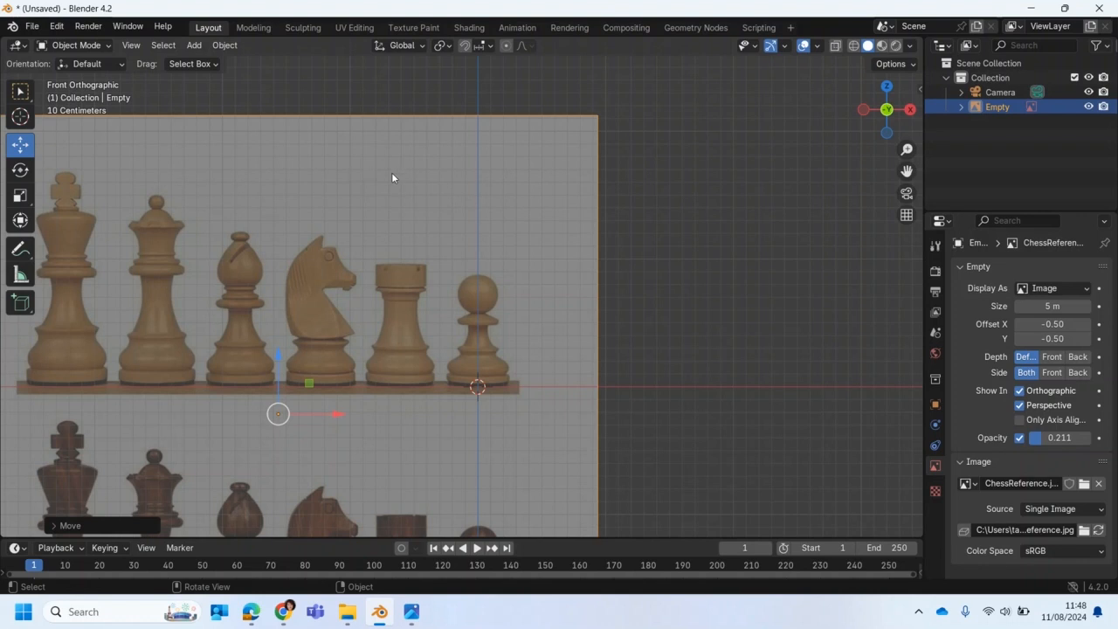
Add a cylinder mesh at the 3D cursor with 24 vertices.
{"action": "left_click", "coordinate": [194, 45]}
{"action": "mouse_move", "coordinate": [204, 62]}
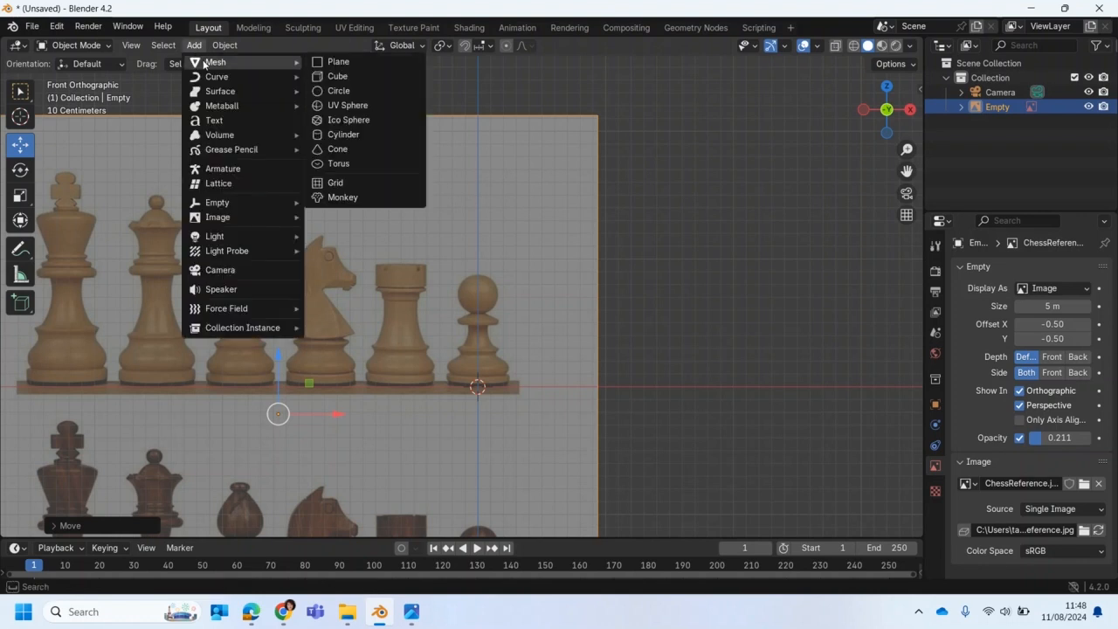
{"action": "left_click", "coordinate": [347, 138]}
{"action": "left_click", "coordinate": [53, 526]}
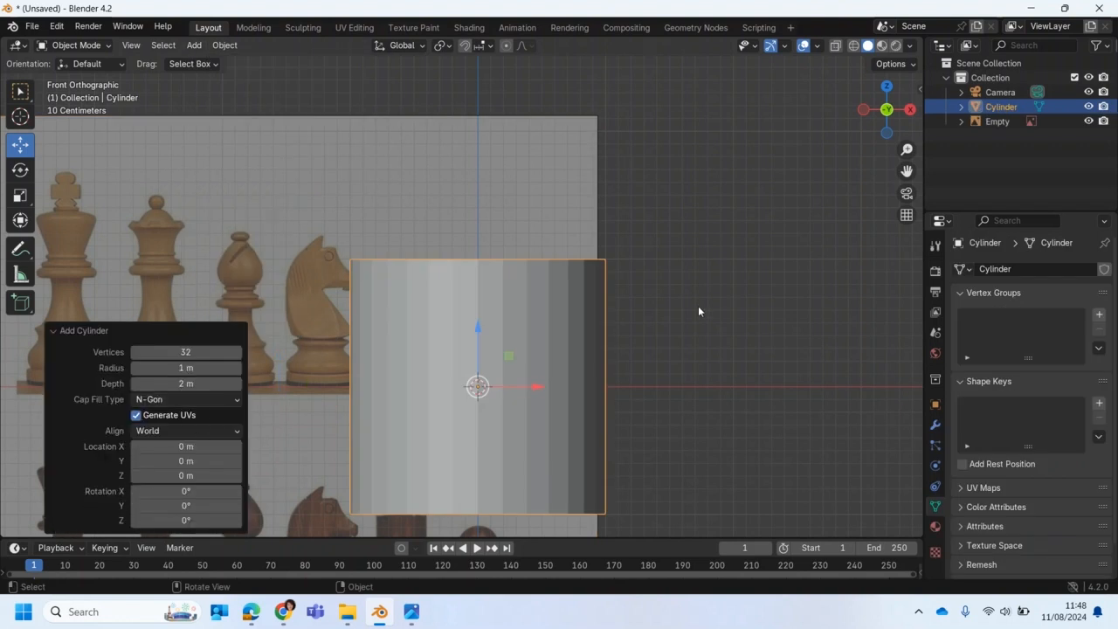
{"action": "left_click", "coordinate": [192, 351]}
{"action": "type", "text": "24"}
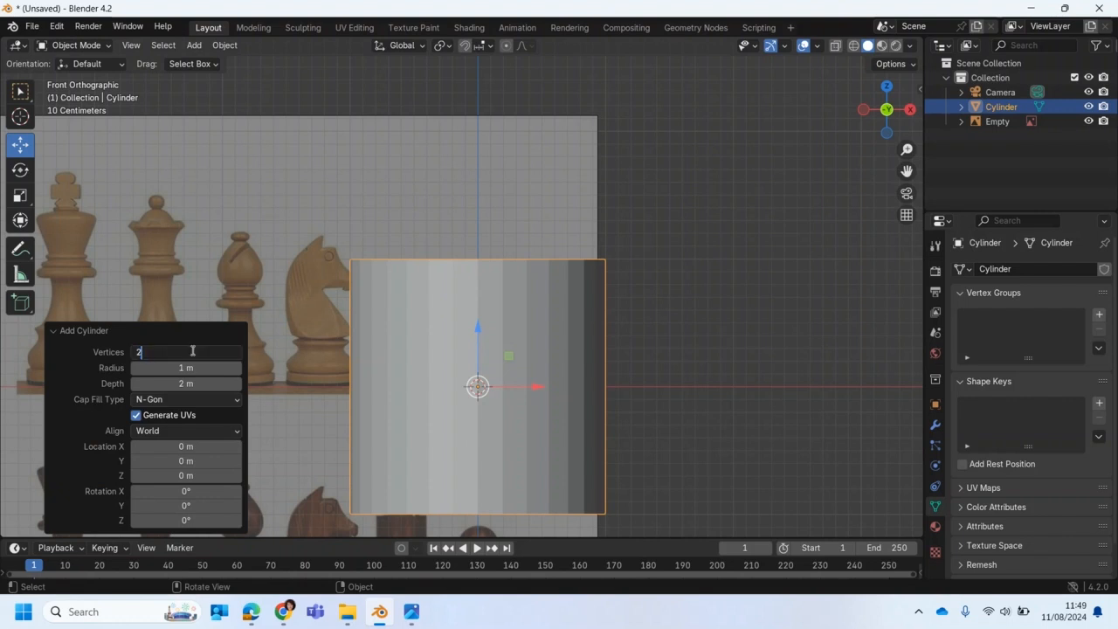
{"action": "key", "text": "Return"}
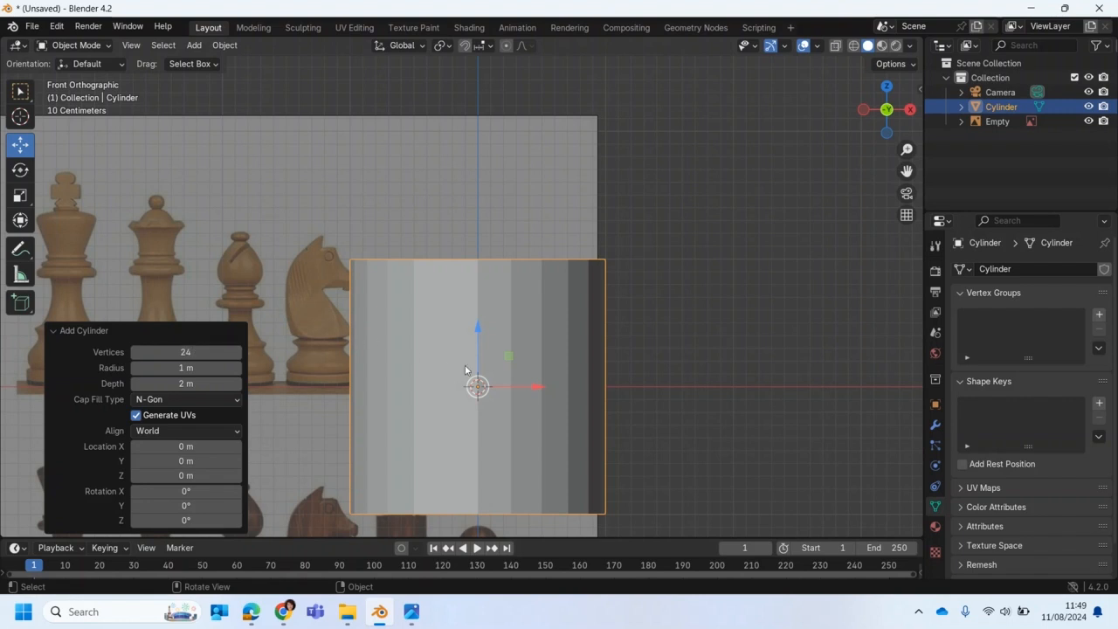
Scale the cylinder uniformly by 0.25 to the pawn's width and flatten it along Z by about 0.167.
{"action": "key", "text": "s"}
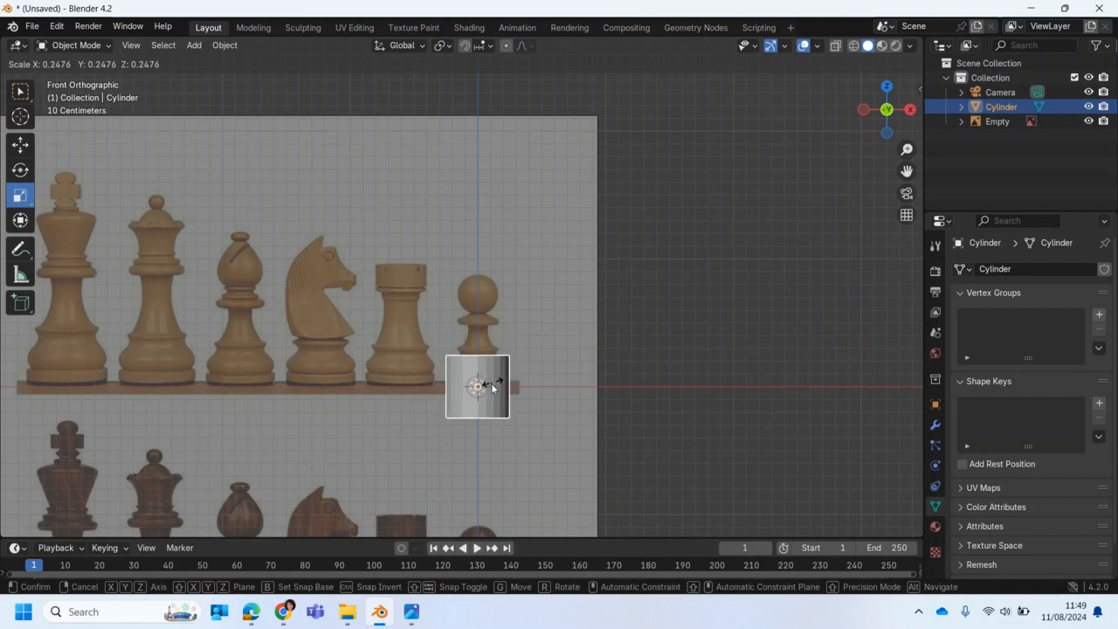
{"action": "left_click", "coordinate": [493, 392]}
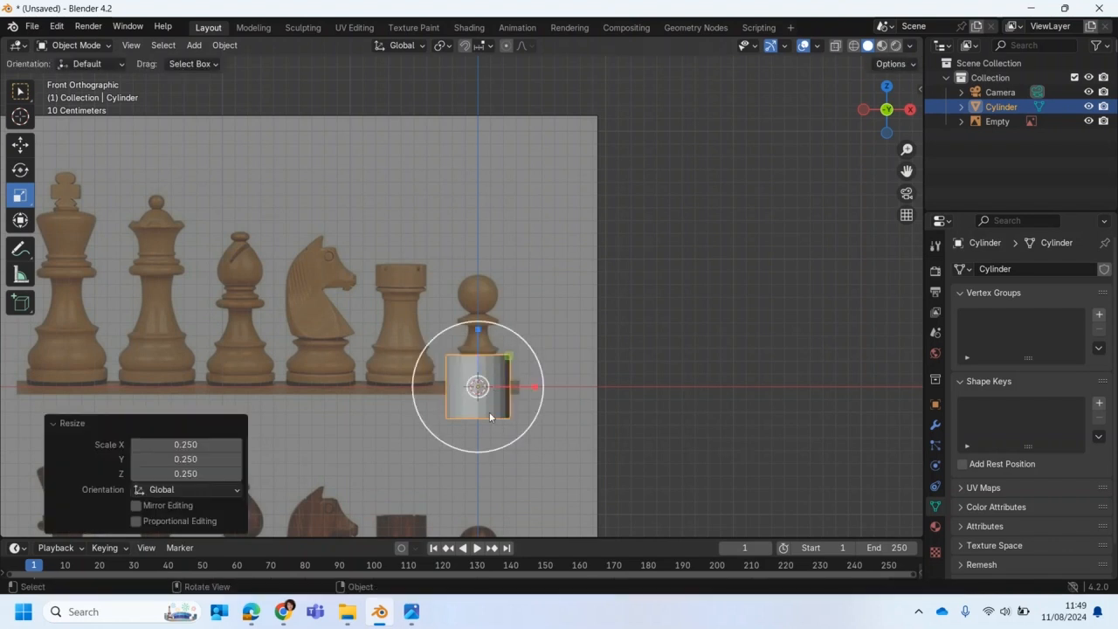
{"action": "scroll", "coordinate": [490, 410], "scroll_direction": "up", "scroll_amount": 4}
{"action": "middle_click_drag", "start_coordinate": [537, 397], "coordinate": [505, 179], "text": "shift"}
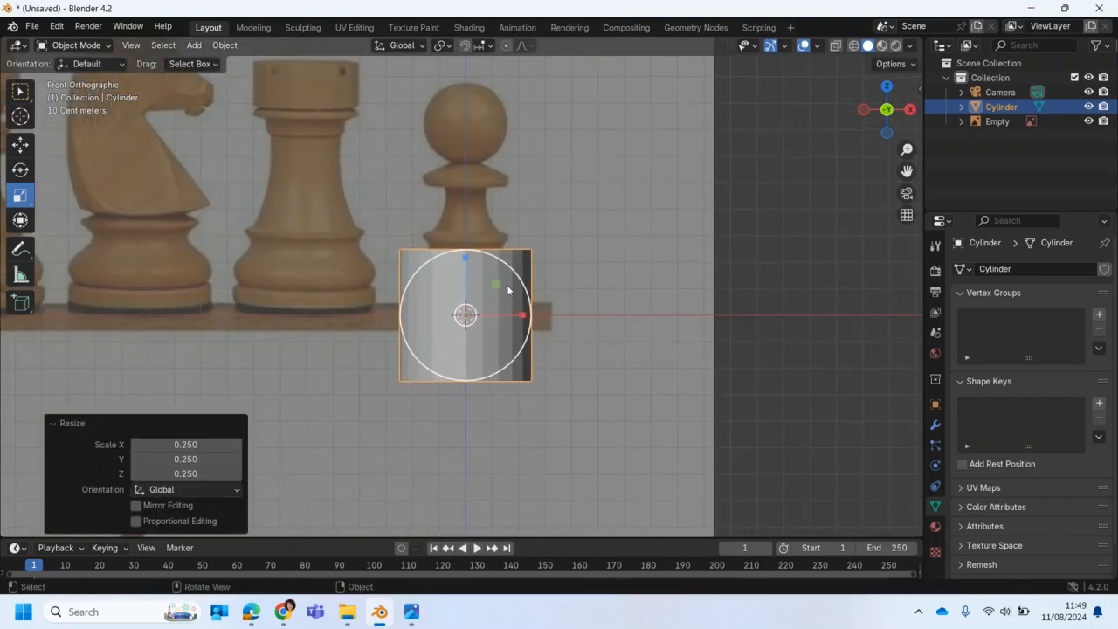
{"action": "scroll", "coordinate": [508, 287], "scroll_direction": "up", "scroll_amount": 2}
{"action": "left_click_drag", "start_coordinate": [468, 270], "coordinate": [467, 320]}
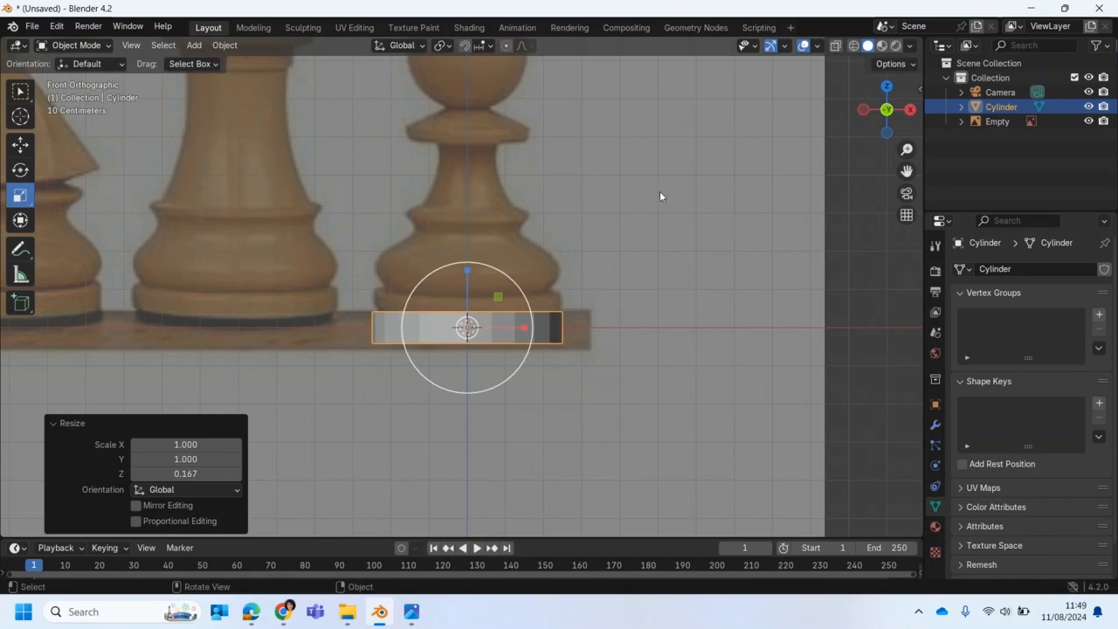
Turn on X-ray display and raise the flattened cylinder onto the lowest ring of the pawn reference.
{"action": "left_click", "coordinate": [834, 45]}
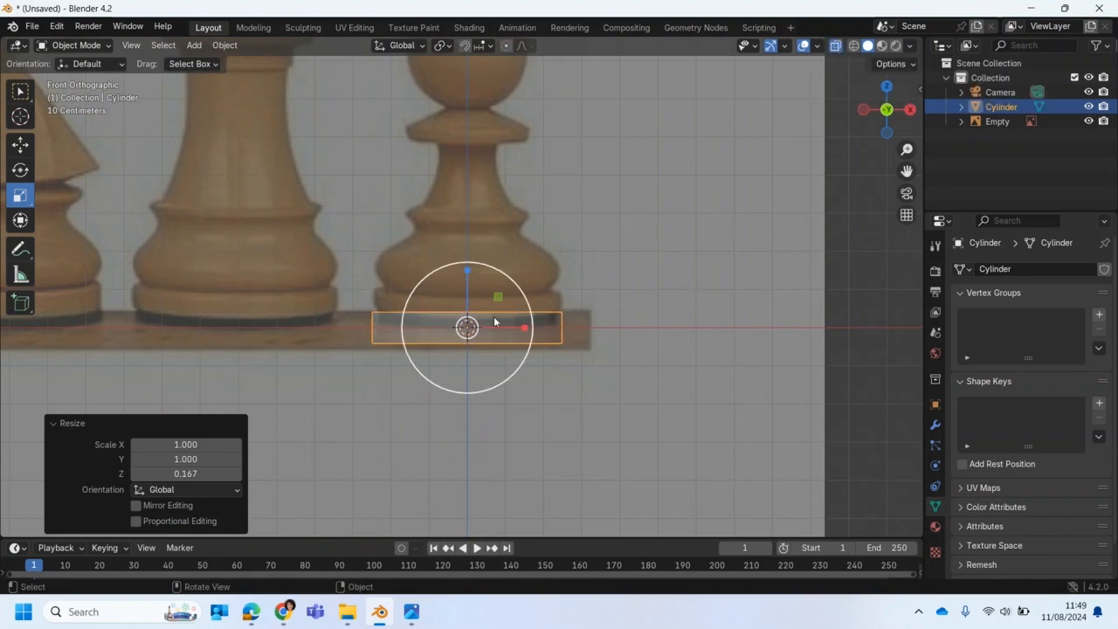
{"action": "key", "text": "shift+space"}
{"action": "key", "text": "g"}
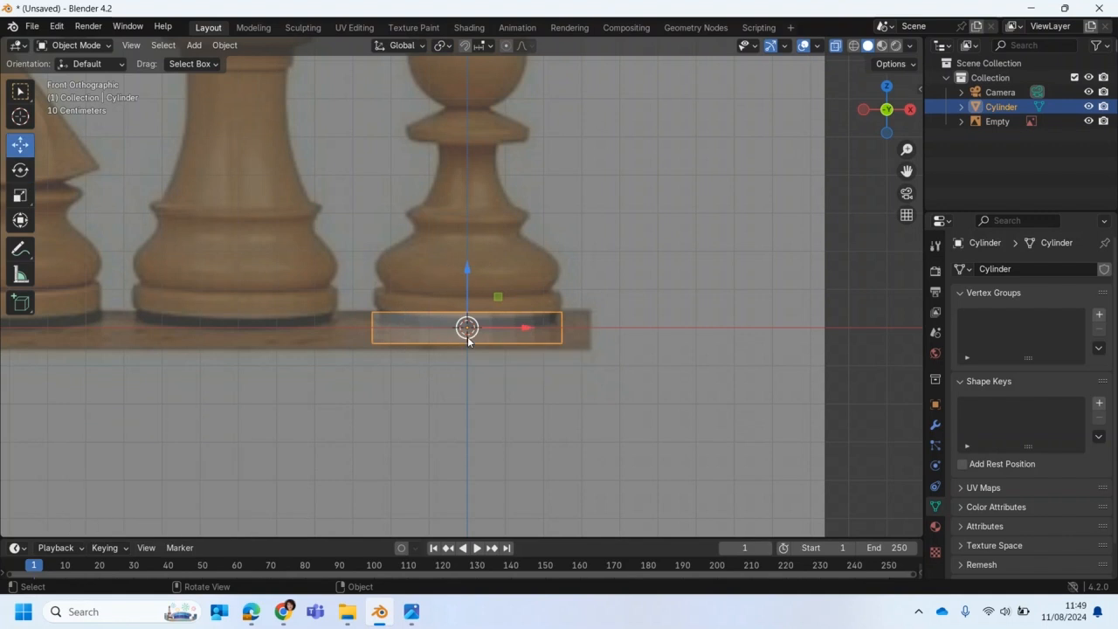
{"action": "mouse_move", "coordinate": [467, 269]}
{"action": "left_mouse_down"}
{"action": "mouse_move", "coordinate": [466, 241]}
{"action": "mouse_move", "coordinate": [474, 281]}
{"action": "left_mouse_up"}
{"action": "scroll", "coordinate": [482, 287], "scroll_direction": "up", "scroll_amount": 4}
Flatten the cylinder along Z by about 0.636 and nudge it down about 0.0007 m.
{"action": "key", "text": "shift+space"}
{"action": "key", "text": "s"}
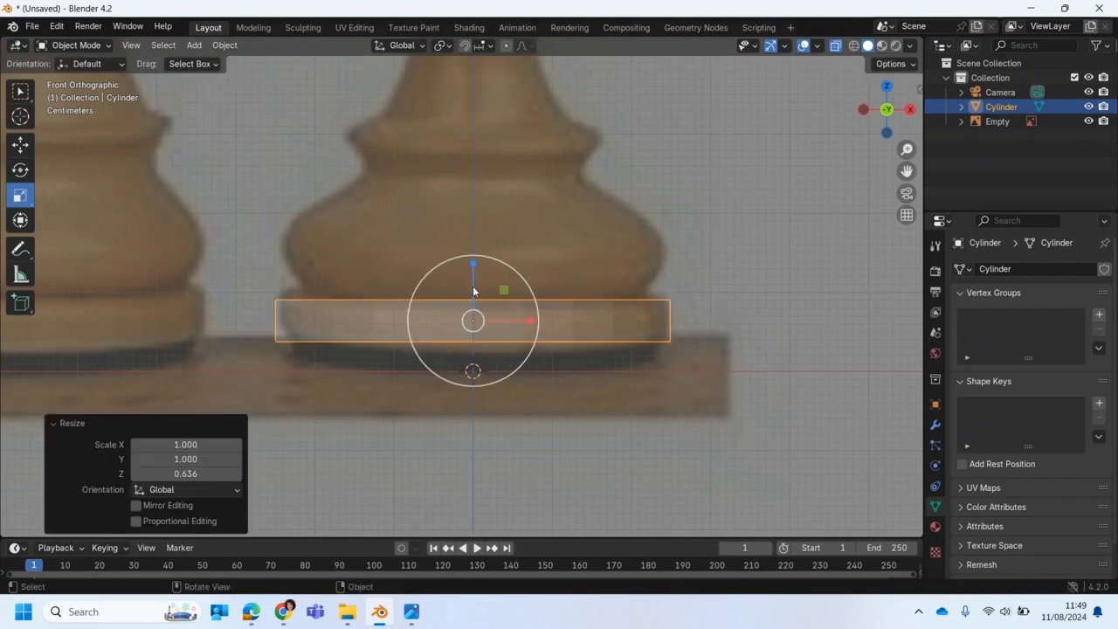
{"action": "key", "text": "shift+space"}
{"action": "key", "text": "g"}
{"action": "mouse_move", "coordinate": [468, 263]}
{"action": "left_mouse_down"}
{"action": "mouse_move", "coordinate": [470, 293]}
{"action": "mouse_move", "coordinate": [460, 263]}
{"action": "left_mouse_up"}
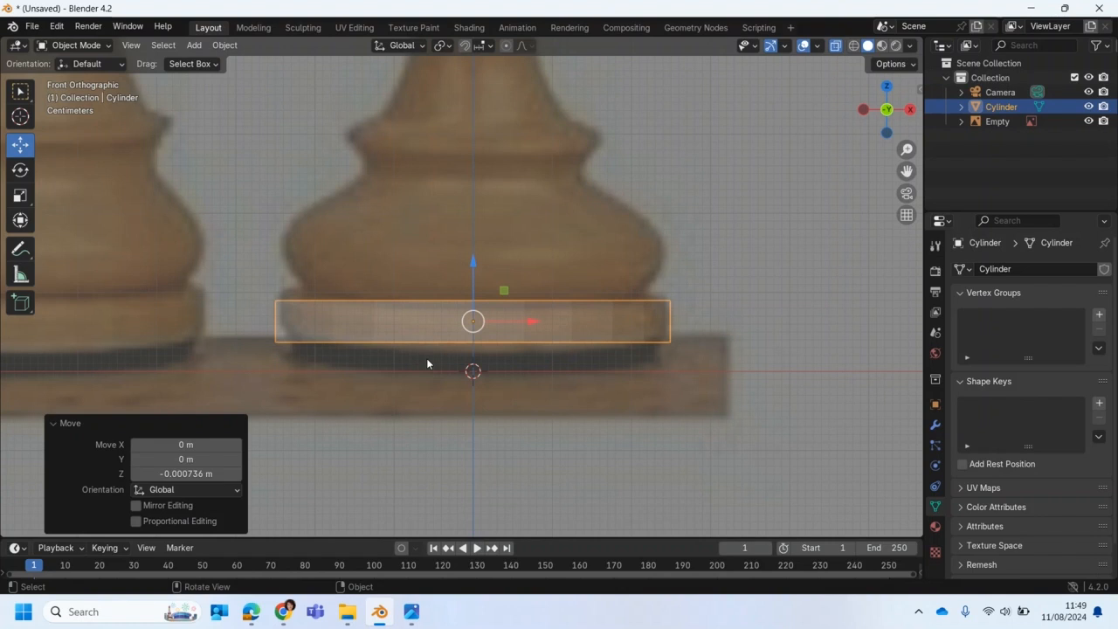
Make the cylinder thinner and slightly narrower, and lower it about 0.017 m onto the underside of the pawn's base ring.
{"action": "key", "text": "shift+space"}
{"action": "key", "text": "s"}
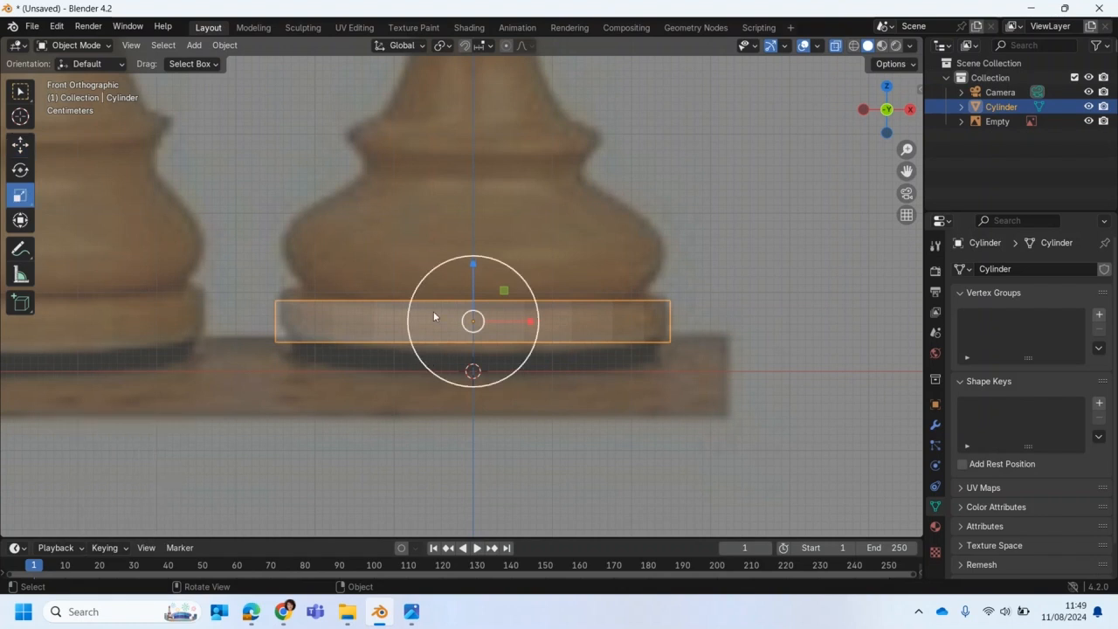
{"action": "left_click_drag", "start_coordinate": [495, 261], "coordinate": [474, 276]}
{"action": "key", "text": "shift+space"}
{"action": "key", "text": "g"}
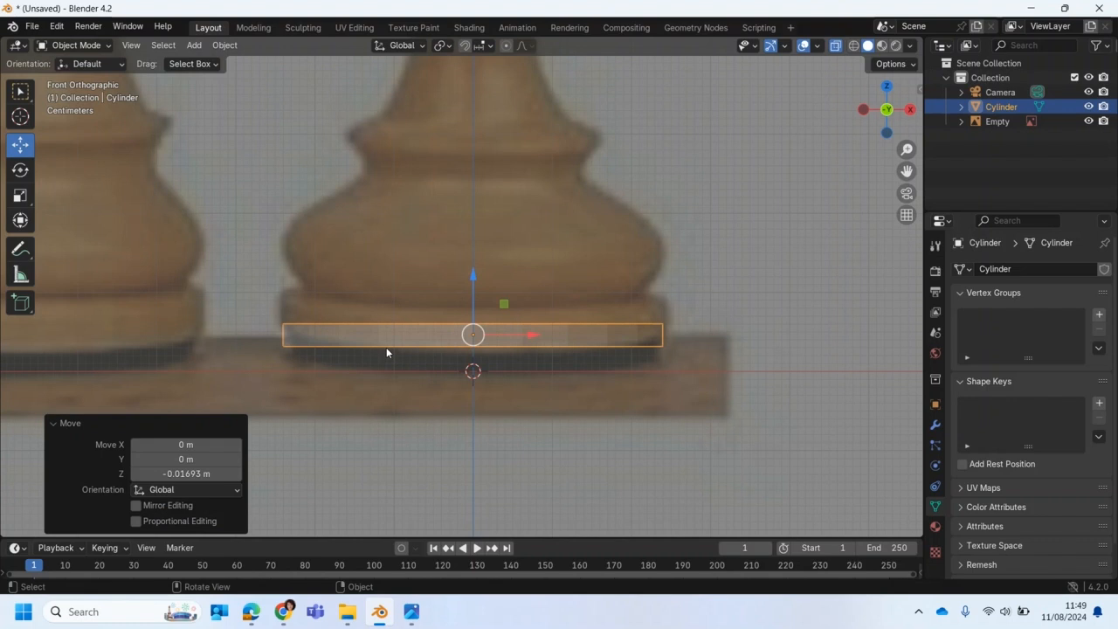
Enter Edit Mode on the cylinder, switch to face selection and deselect everything.
{"action": "middle_click_drag", "start_coordinate": [299, 232], "coordinate": [409, 372]}
{"action": "scroll", "coordinate": [425, 363], "scroll_direction": "down", "scroll_amount": 3}
{"action": "key", "text": "KP_1"}
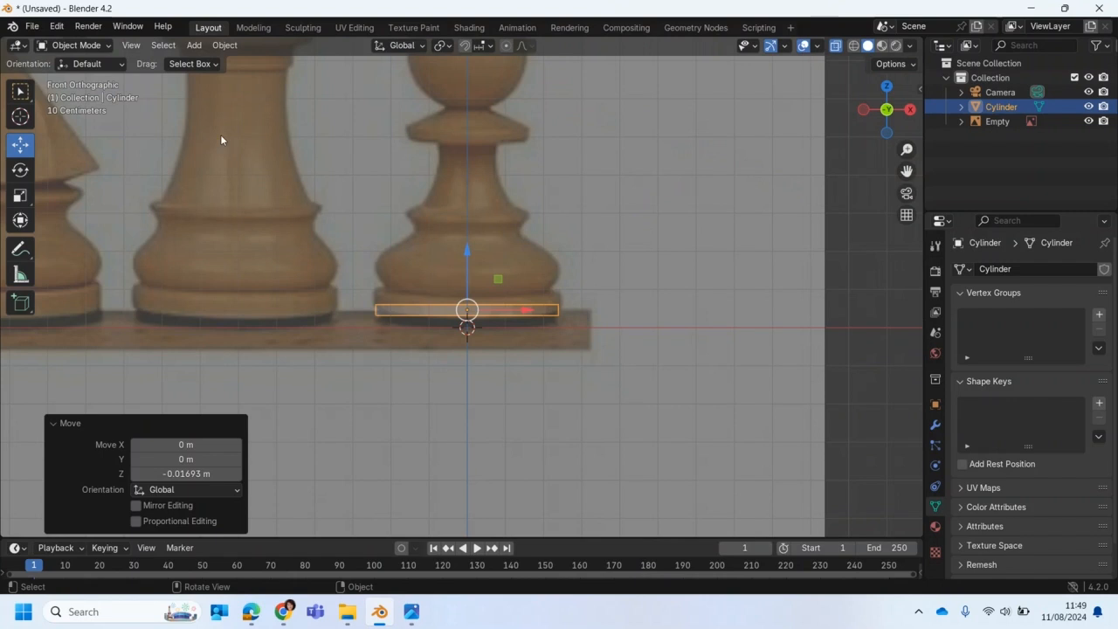
{"action": "left_click", "coordinate": [48, 47]}
{"action": "left_click", "coordinate": [68, 75]}
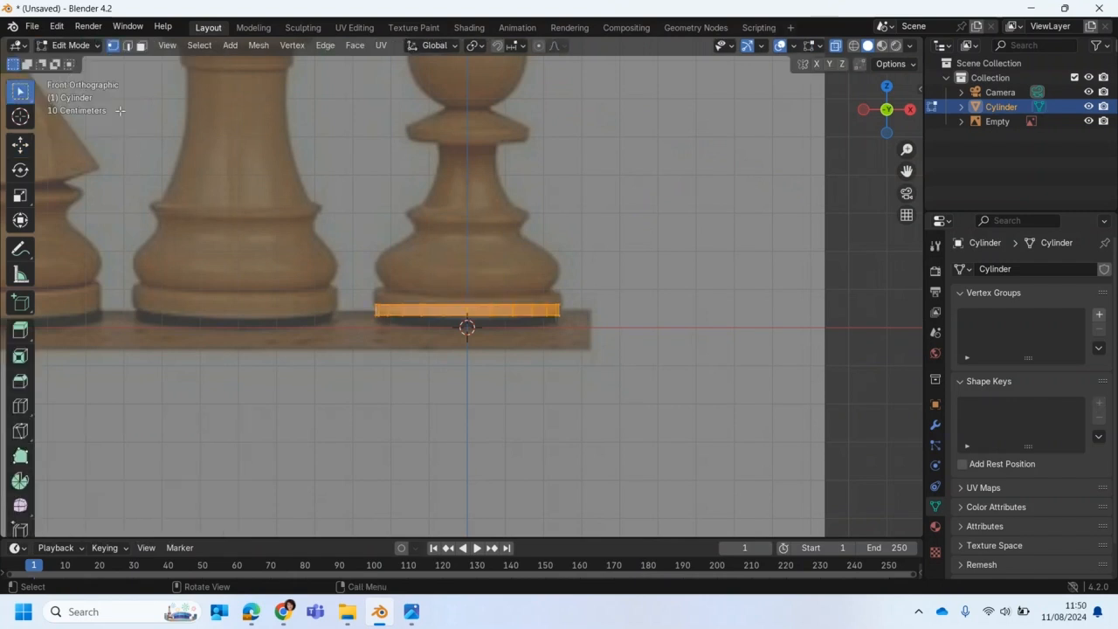
{"action": "middle_click_drag", "start_coordinate": [487, 392], "coordinate": [481, 413]}
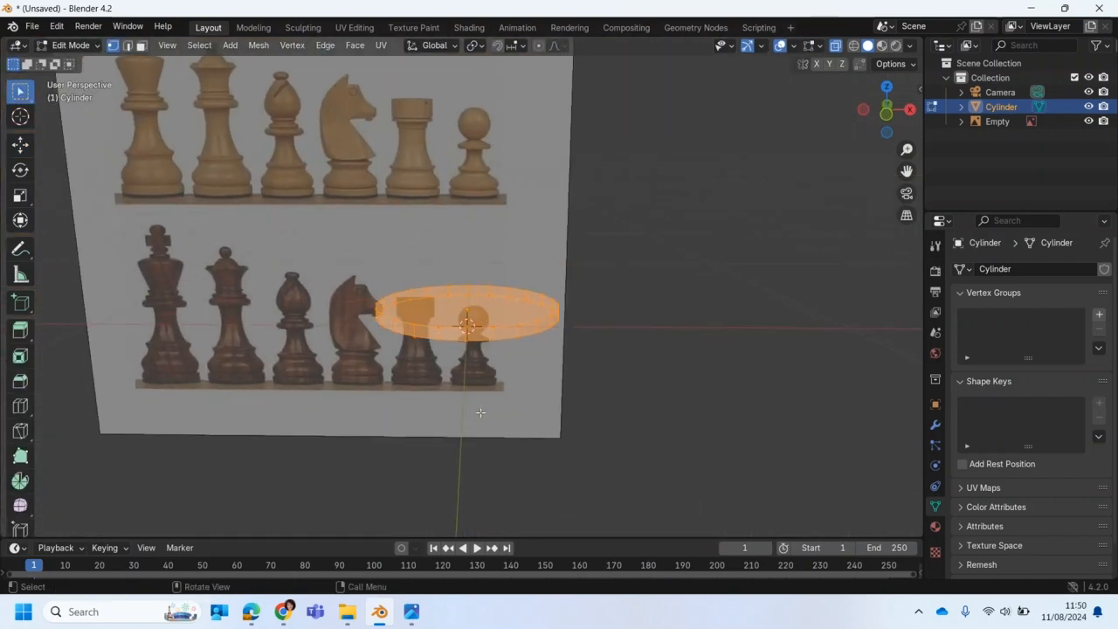
{"action": "left_click", "coordinate": [141, 46]}
{"action": "scroll", "coordinate": [245, 159], "scroll_direction": "up", "scroll_amount": 3}
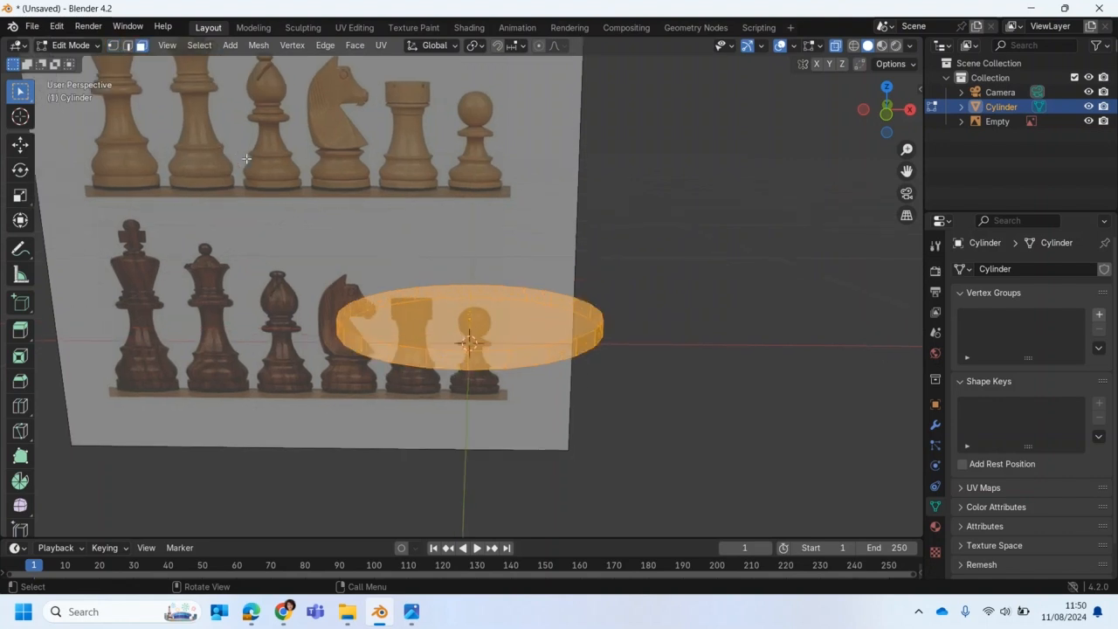
{"action": "left_click", "coordinate": [118, 49]}
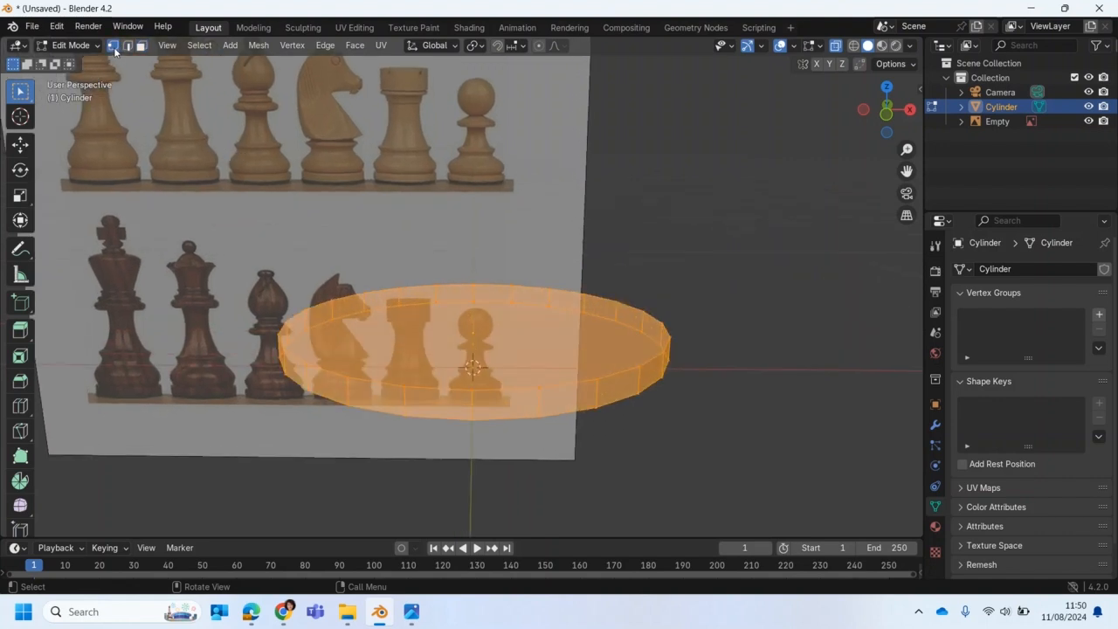
{"action": "left_click", "coordinate": [143, 46]}
{"action": "key", "text": "alt+a"}
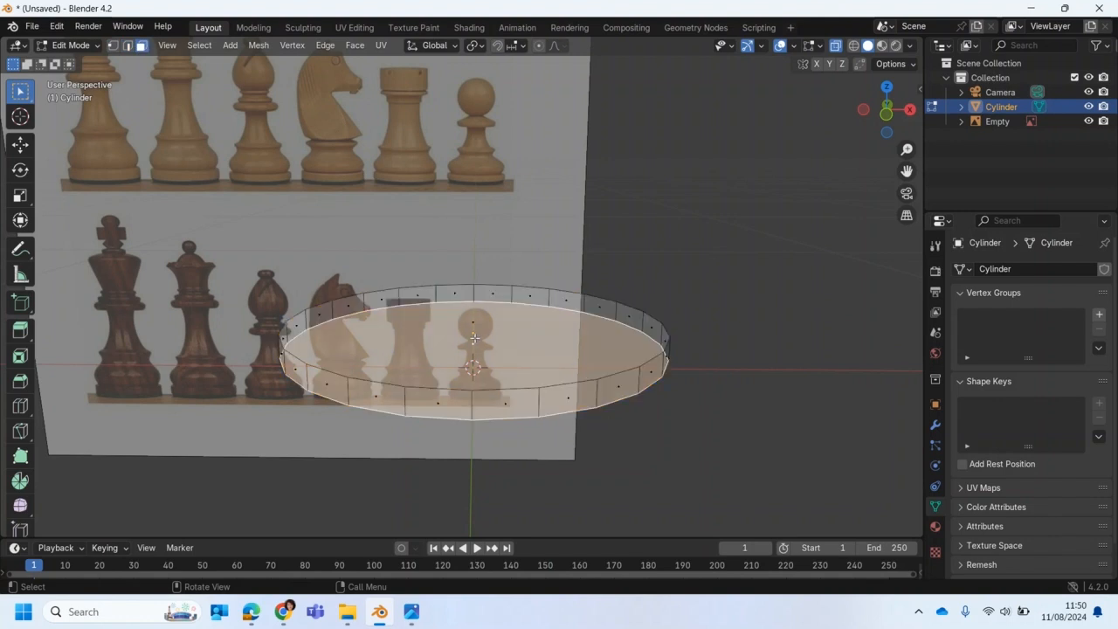
Turn off X-ray display and select only the cylinder's top face.
{"action": "left_click", "coordinate": [472, 337]}
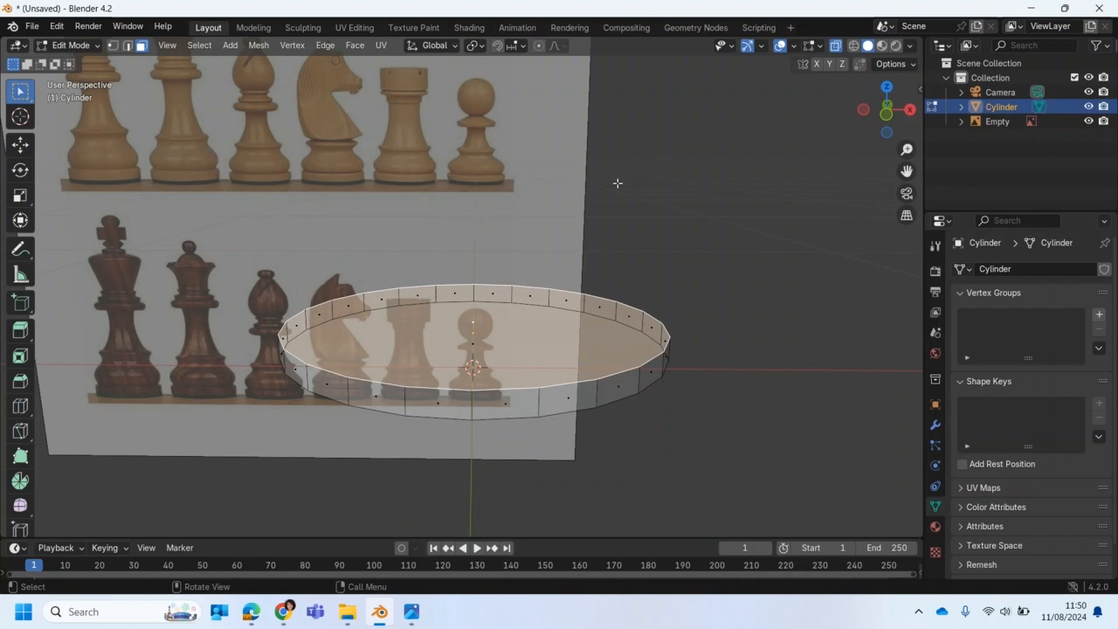
{"action": "left_click", "coordinate": [835, 46]}
{"action": "left_click", "coordinate": [493, 398]}
{"action": "left_click", "coordinate": [455, 404]}
{"action": "left_click", "coordinate": [484, 338]}
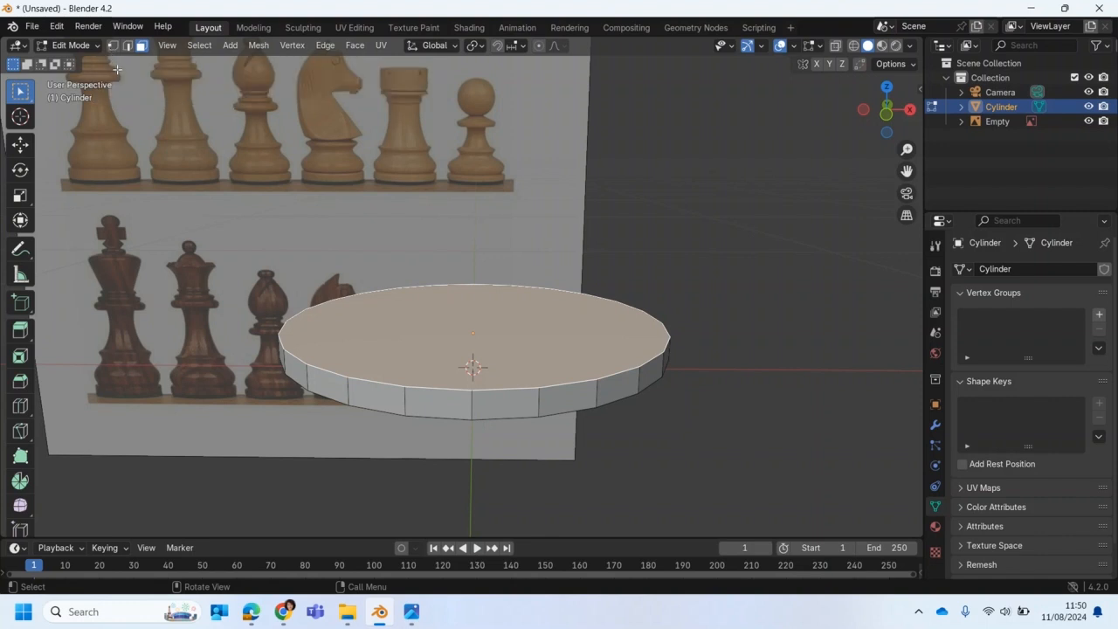
Cycle through the vertex, edge and face selection modes, ending in face selection.
{"action": "key", "text": "1"}
{"action": "key", "text": "2"}
{"action": "key", "text": "3"}
{"action": "key", "text": "1"}
{"action": "key", "text": "2"}
{"action": "key", "text": "3"}
{"action": "key", "text": "1"}
{"action": "key", "text": "2"}
{"action": "key", "text": "3"}
{"action": "key", "text": "1"}
{"action": "key", "text": "2"}
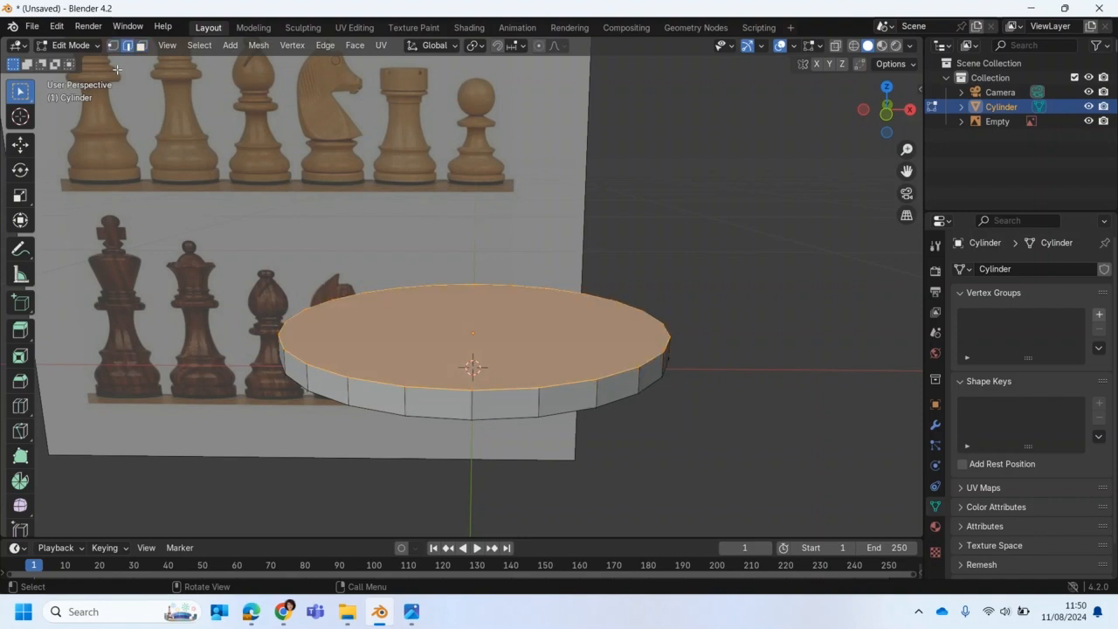
{"action": "key", "text": "3"}
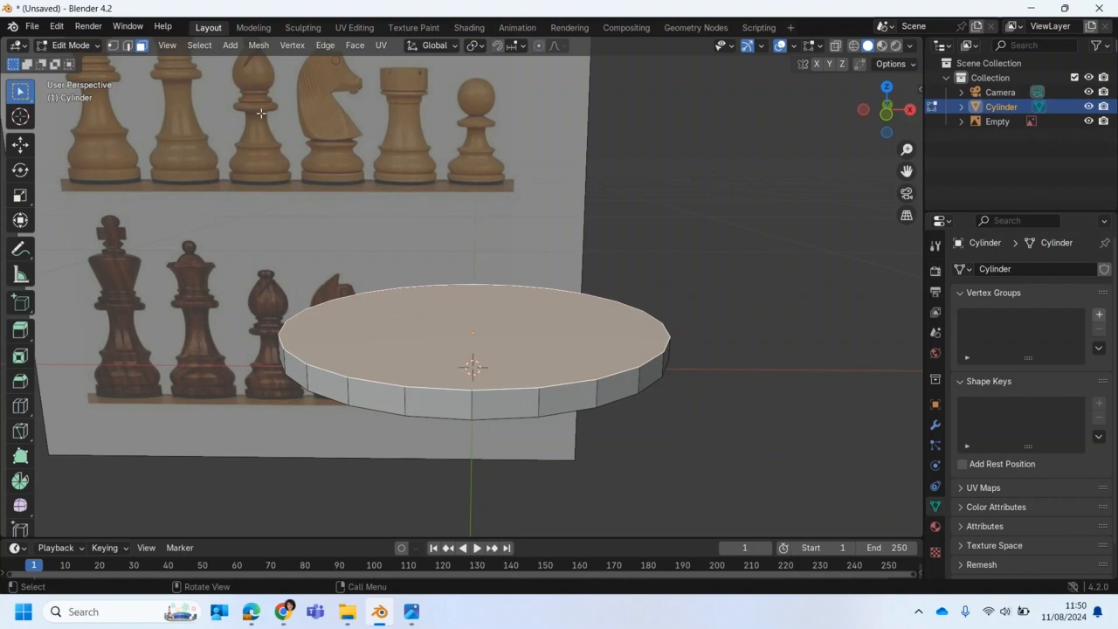
Turn X-ray display back on in the front orthographic view of the pawn's base.
{"action": "key", "text": "KP_1"}
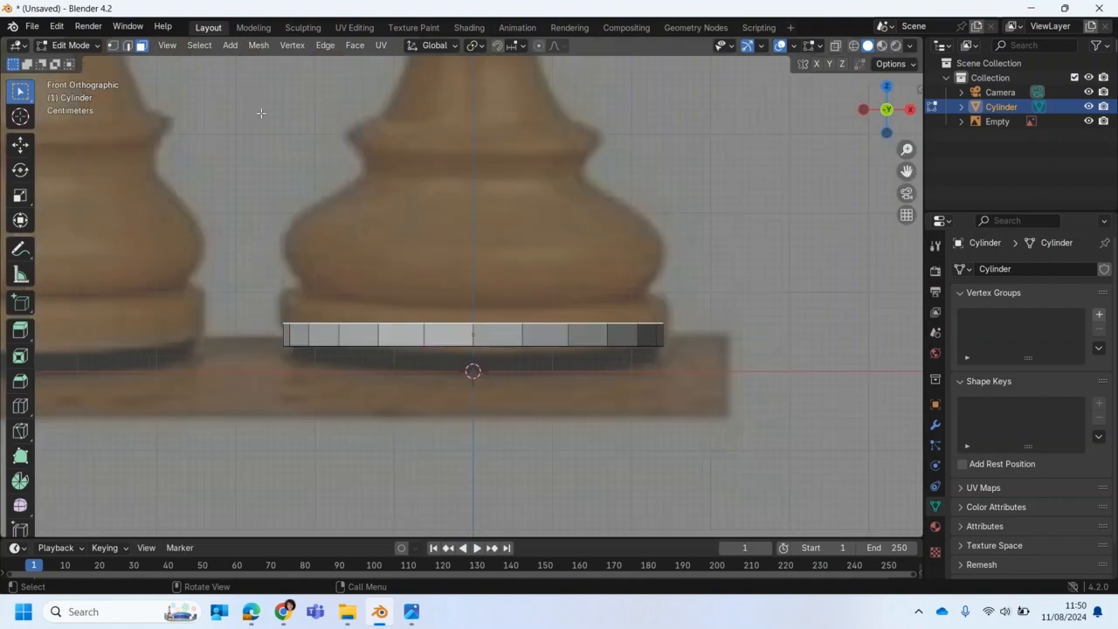
{"action": "left_click", "coordinate": [835, 48]}
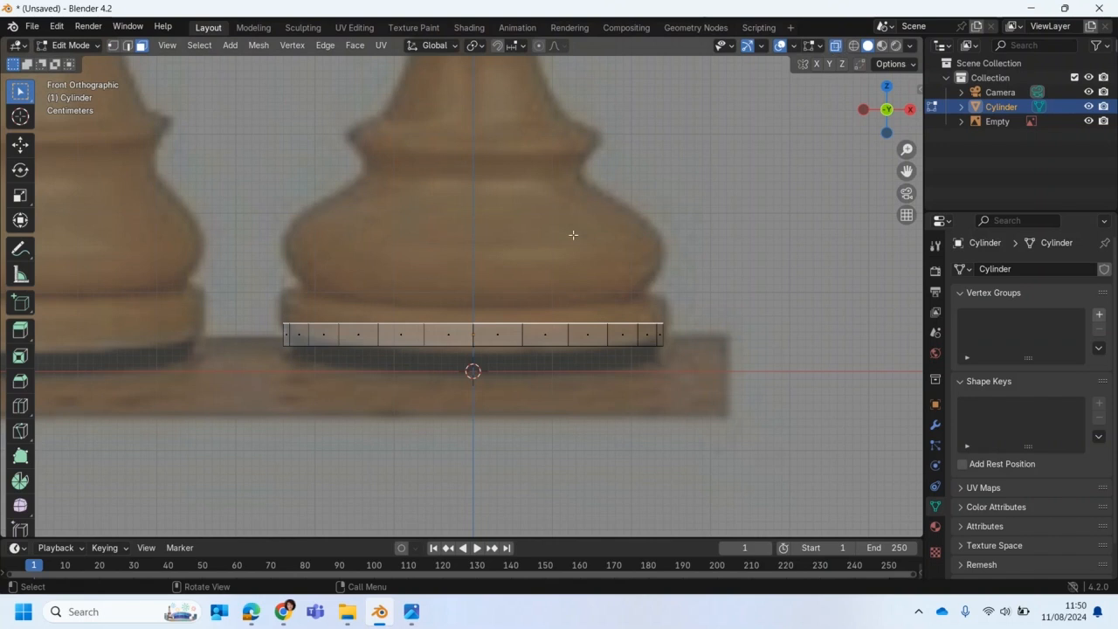
{"action": "scroll", "coordinate": [547, 262], "scroll_direction": "up", "scroll_amount": 3}
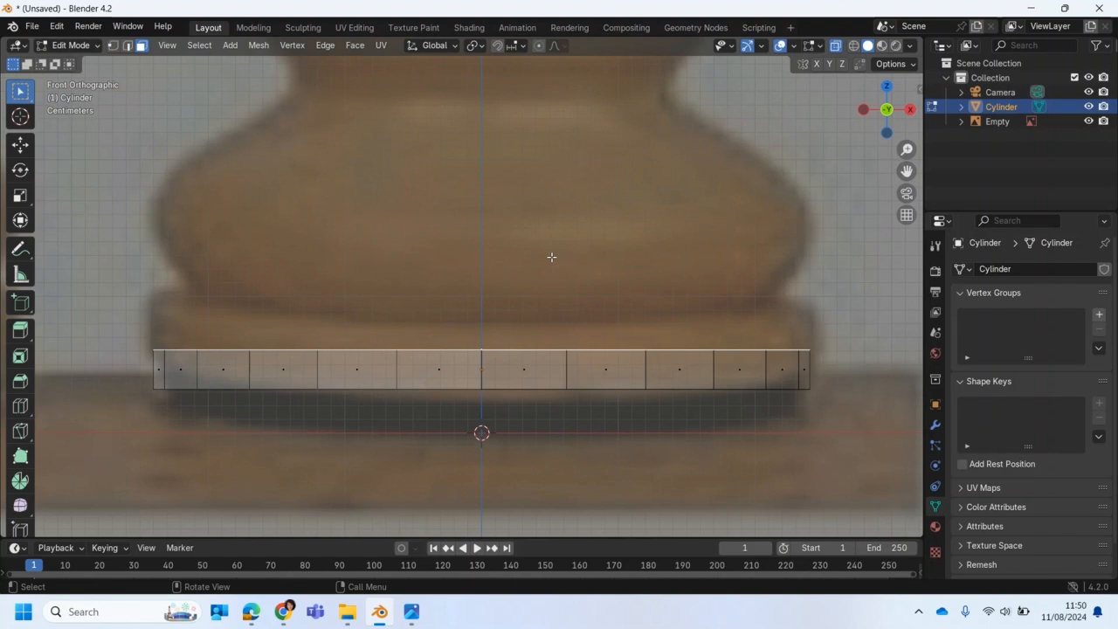
Try widening the cylinder's top face along X only, by a factor of about 1.118.
{"action": "key", "text": "shift+space"}
{"action": "key", "text": "s"}
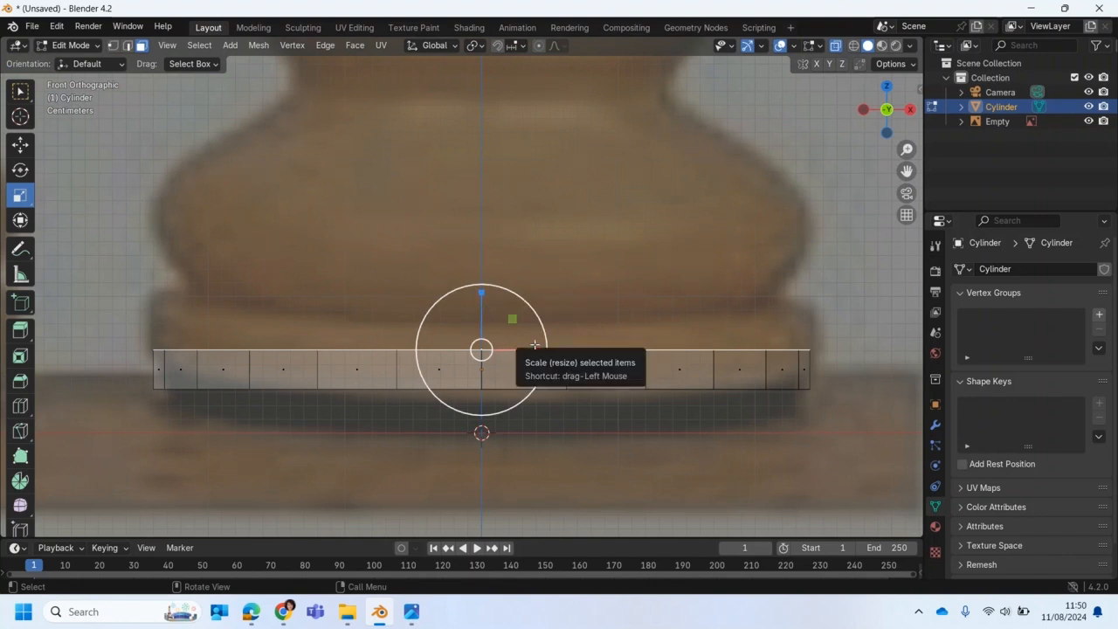
{"action": "left_click_drag", "start_coordinate": [535, 345], "coordinate": [541, 348]}
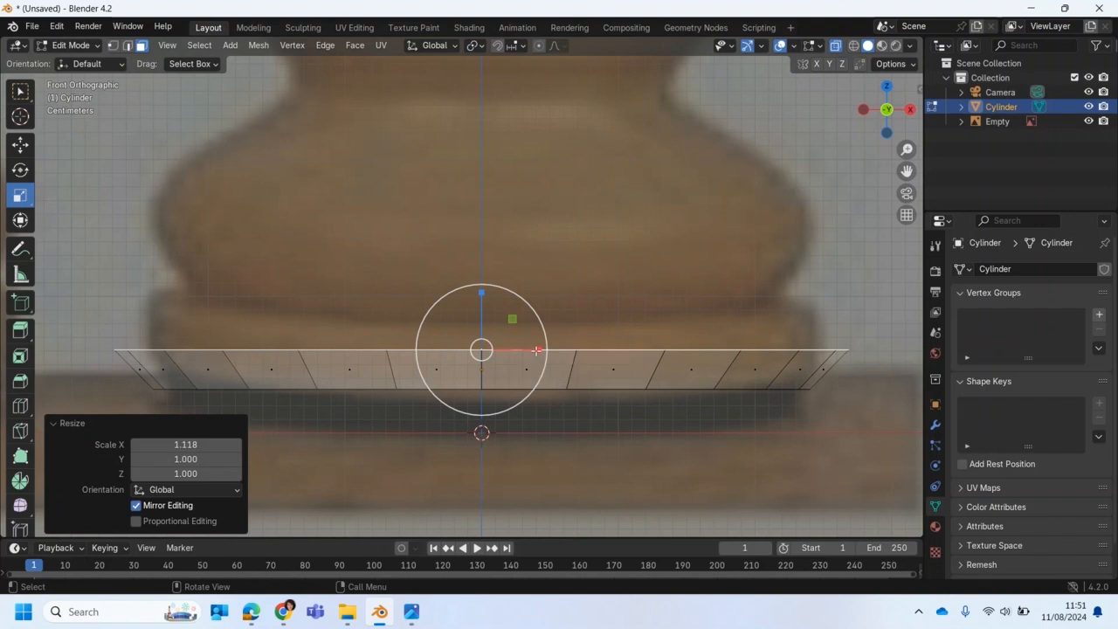
{"action": "middle_click_drag", "start_coordinate": [543, 351], "coordinate": [544, 379]}
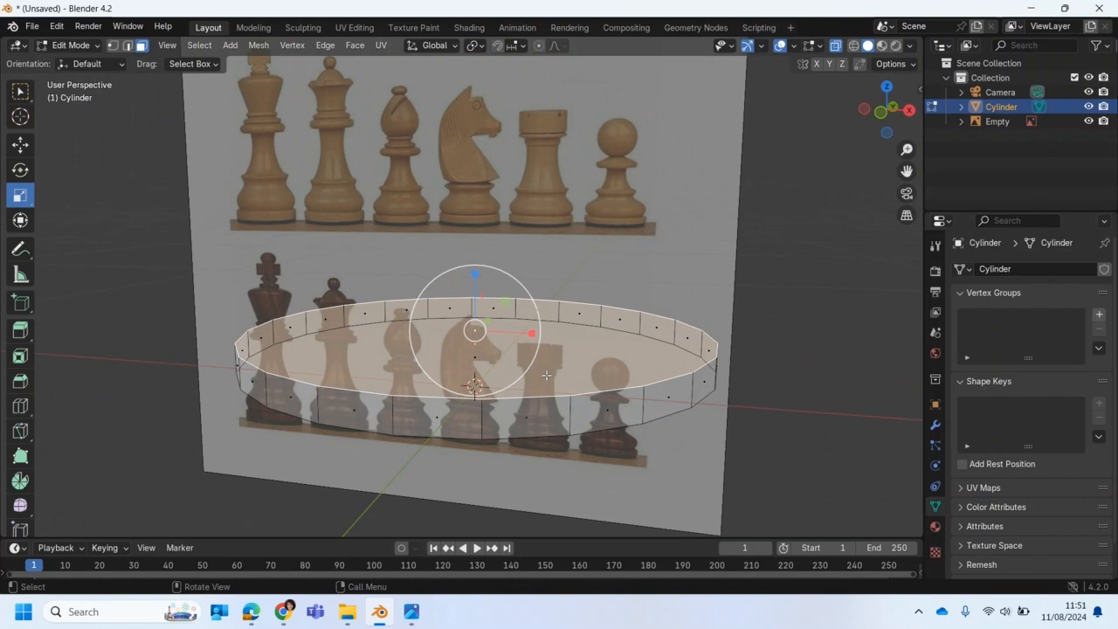
{"action": "key", "text": "KP_1"}
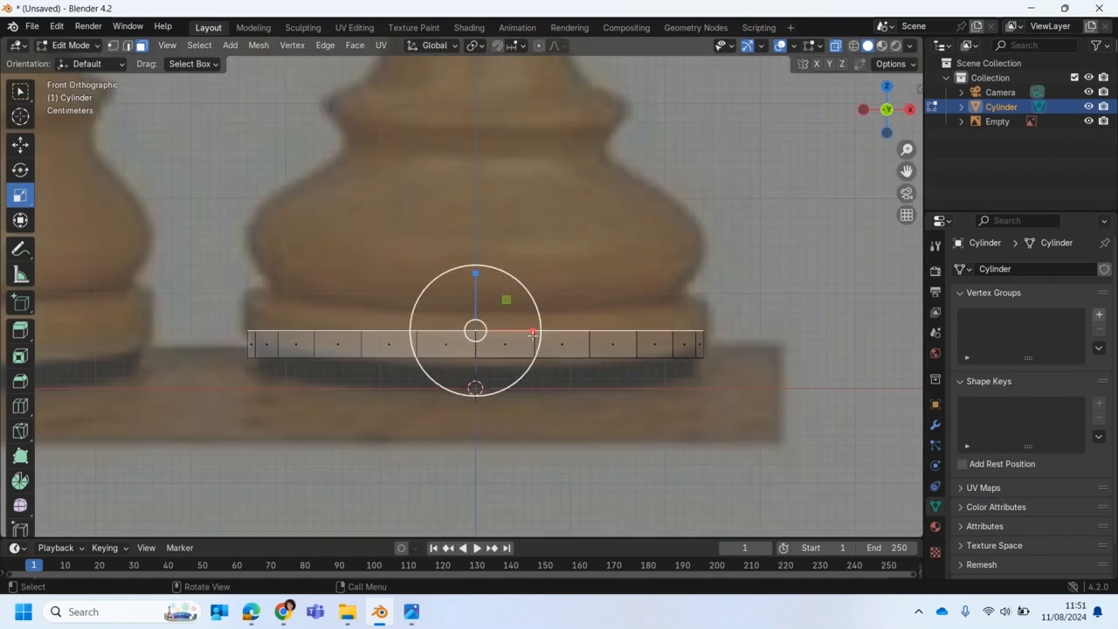
Try extruding the top face and stretching it along X by about 1.223, and undo these changes.
{"action": "left_click_drag", "start_coordinate": [532, 332], "coordinate": [548, 295]}
{"action": "key", "text": "e"}
{"action": "left_click", "coordinate": [535, 296]}
{"action": "middle_click_drag", "start_coordinate": [542, 327], "coordinate": [446, 440]}
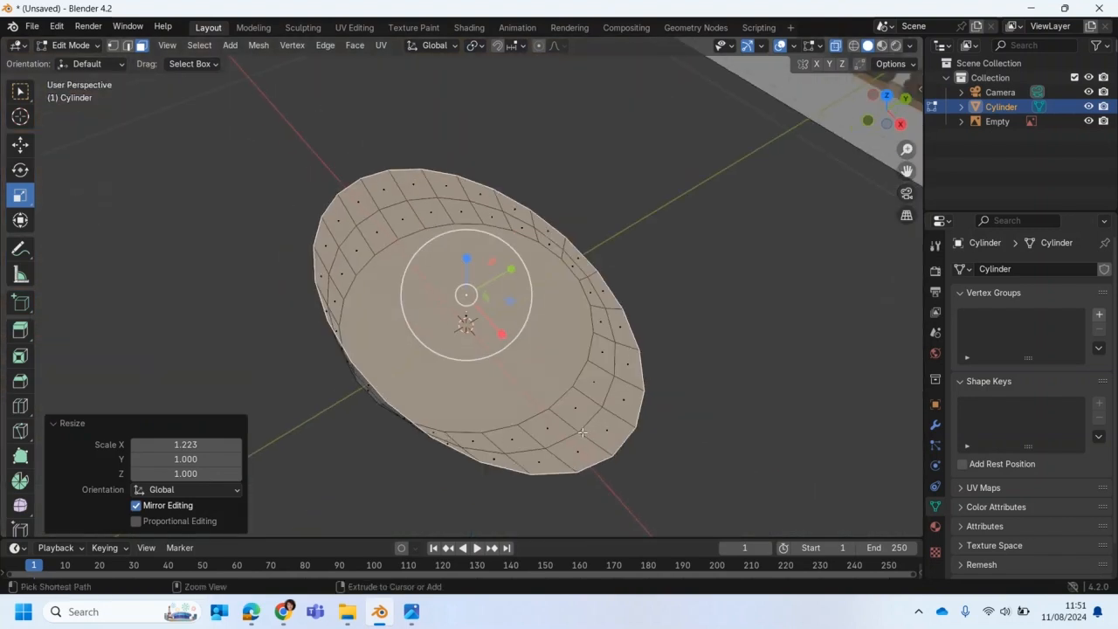
{"action": "key", "text": "ctrl+z"}
{"action": "key", "text": "ctrl+z"}
{"action": "key", "text": "ctrl+z"}
Extrude the cylinder's top face upward about 0.031 m with Extrude Region, up to the top of the pawn's base ring.
{"action": "middle_click_drag", "start_coordinate": [543, 417], "coordinate": [566, 367]}
{"action": "key", "text": "KP_1"}
{"action": "scroll", "coordinate": [566, 368], "scroll_direction": "up", "scroll_amount": 3}
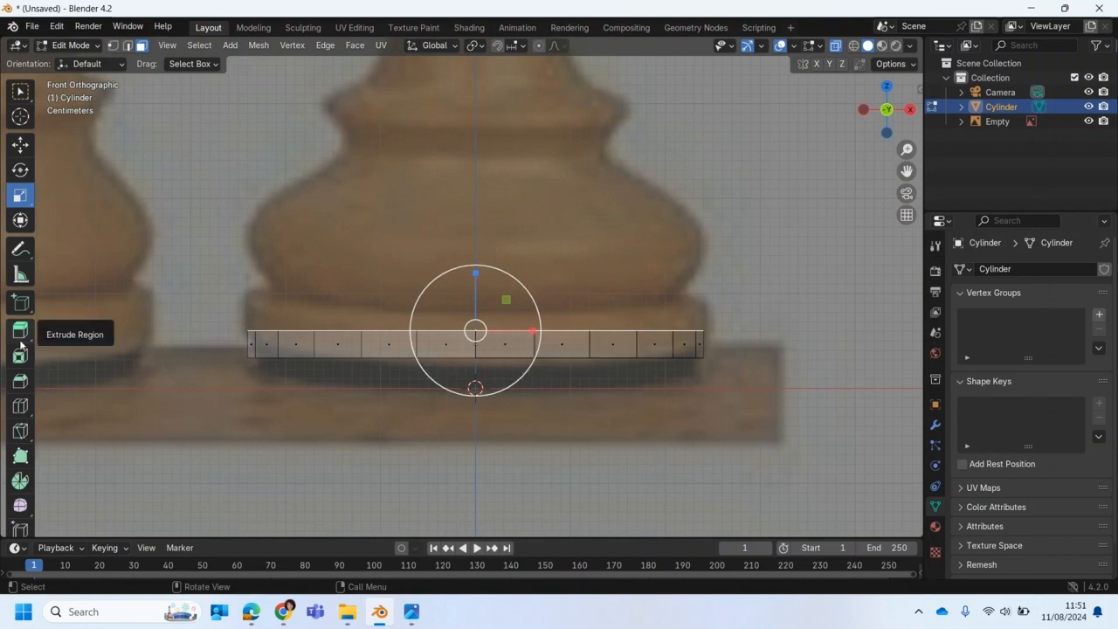
{"action": "left_click", "coordinate": [20, 332]}
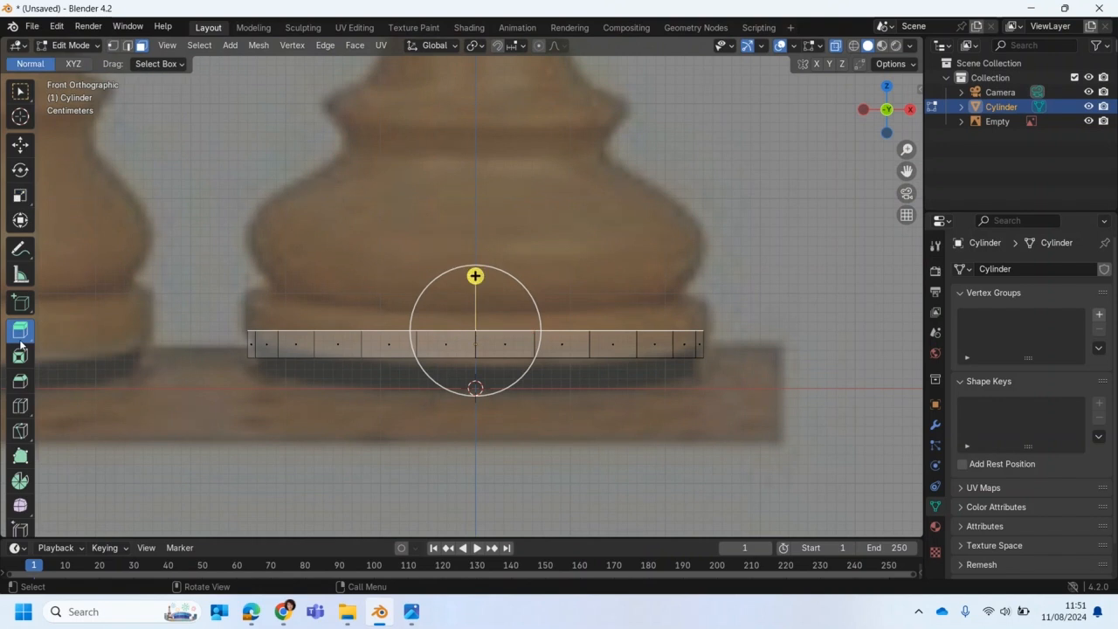
{"action": "left_click_drag", "start_coordinate": [475, 277], "coordinate": [475, 246]}
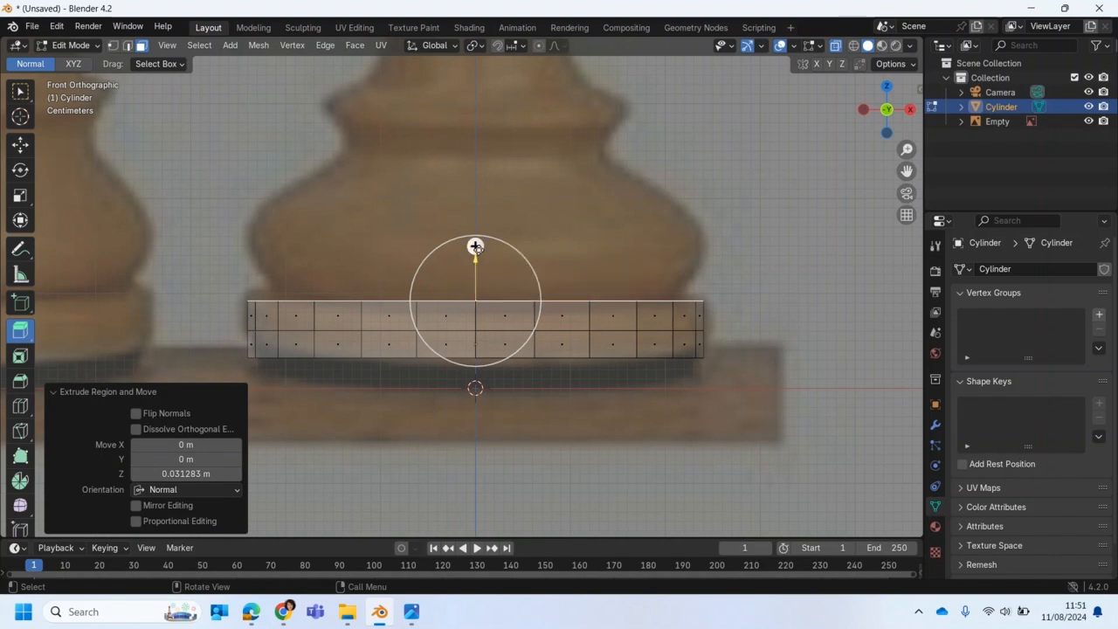
Extrude the base ring's top face upward about 0.004 m and shrink it uniformly by a factor of about 0.854.
{"action": "left_click_drag", "start_coordinate": [475, 245], "coordinate": [478, 243]}
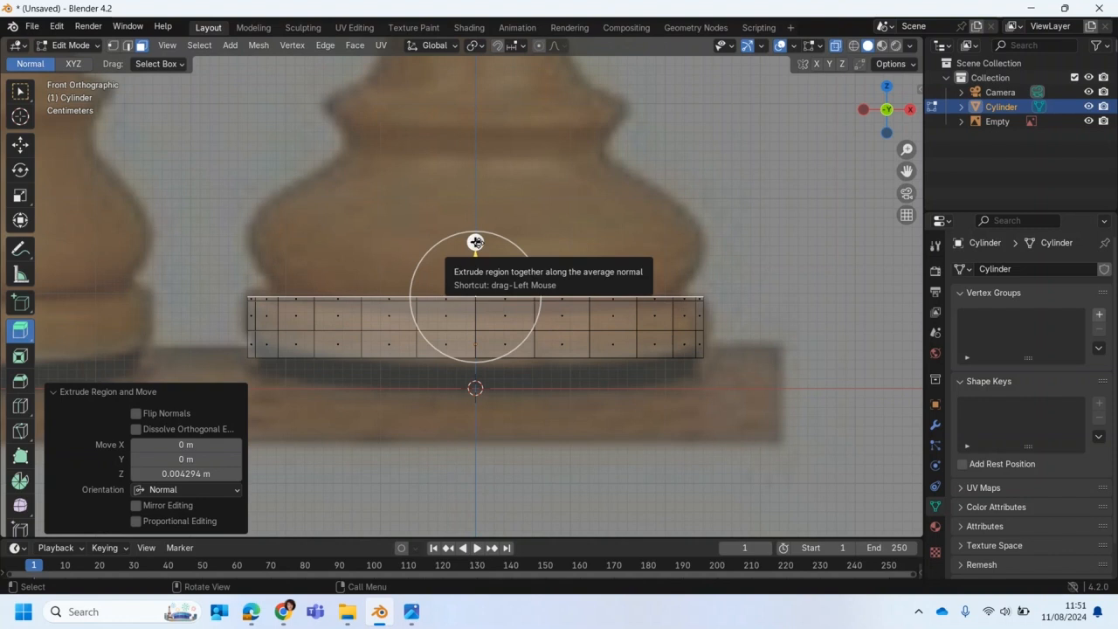
{"action": "key", "text": "s"}
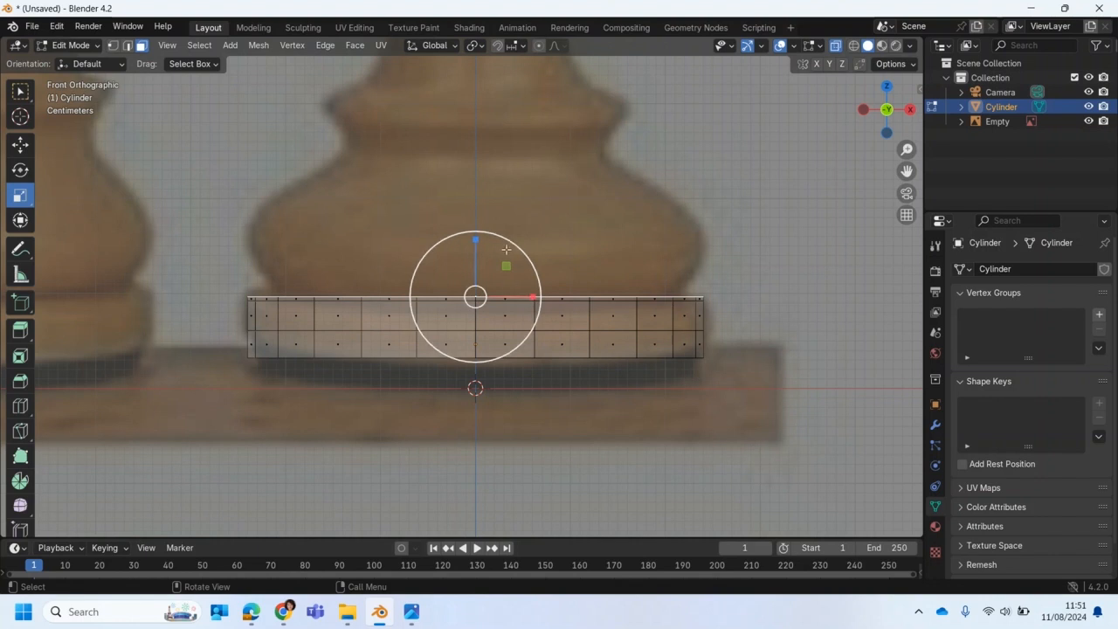
{"action": "left_click_drag", "start_coordinate": [507, 246], "coordinate": [499, 248]}
{"action": "middle_click_drag", "start_coordinate": [499, 248], "coordinate": [536, 519]}
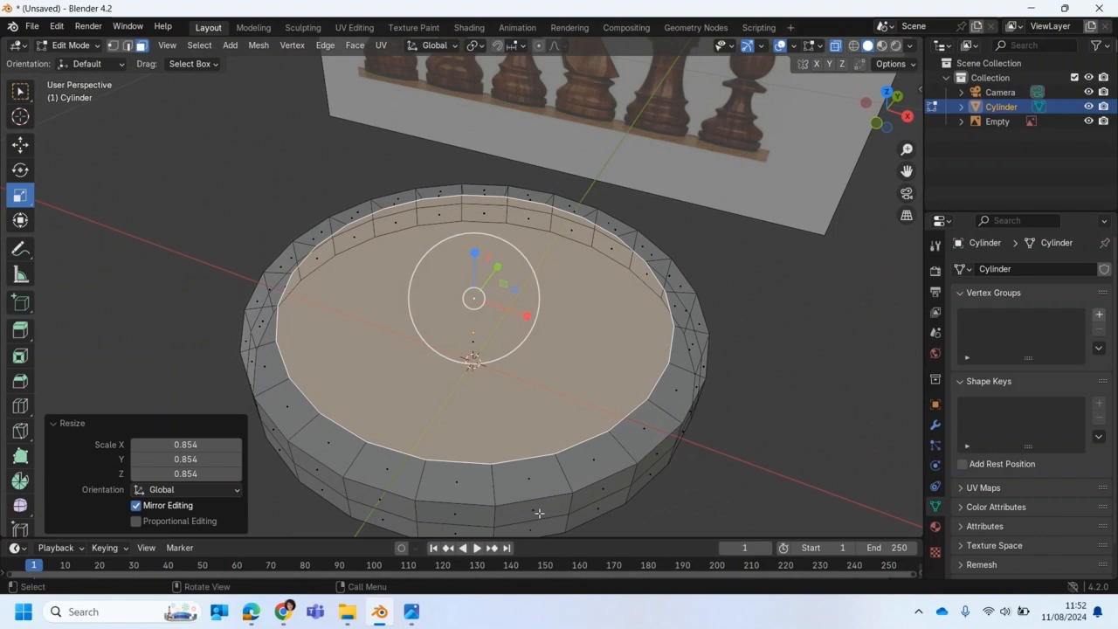
{"action": "key", "text": "KP_1"}
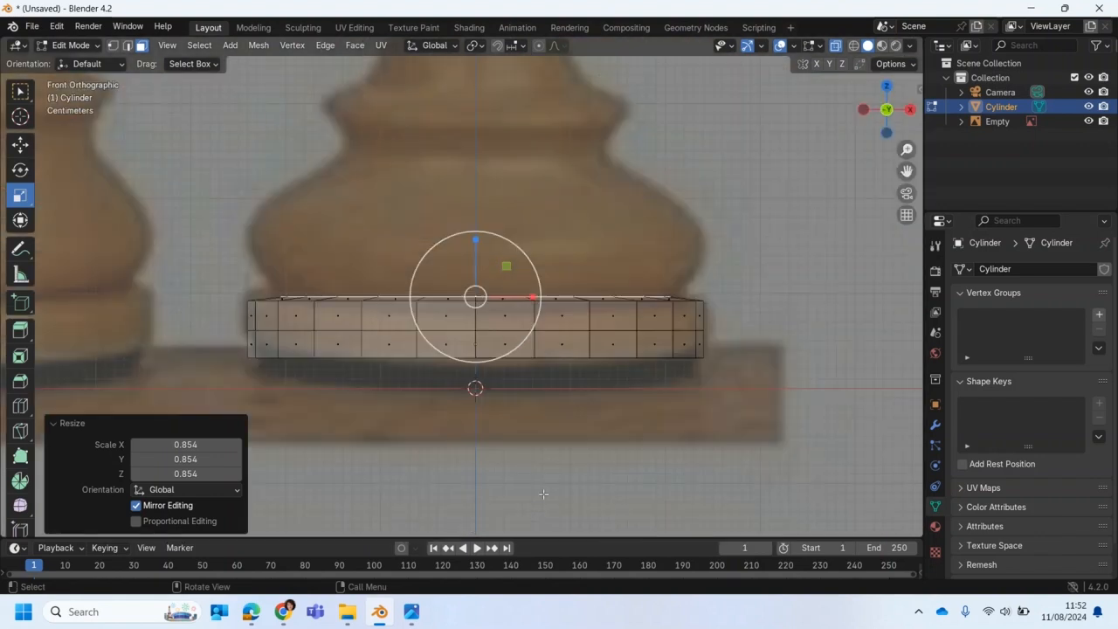
Extrude the shrunken top face upward about 0.062 m and enlarge it by about 1.183 to match the bulge's widest point.
{"action": "key", "text": "e"}
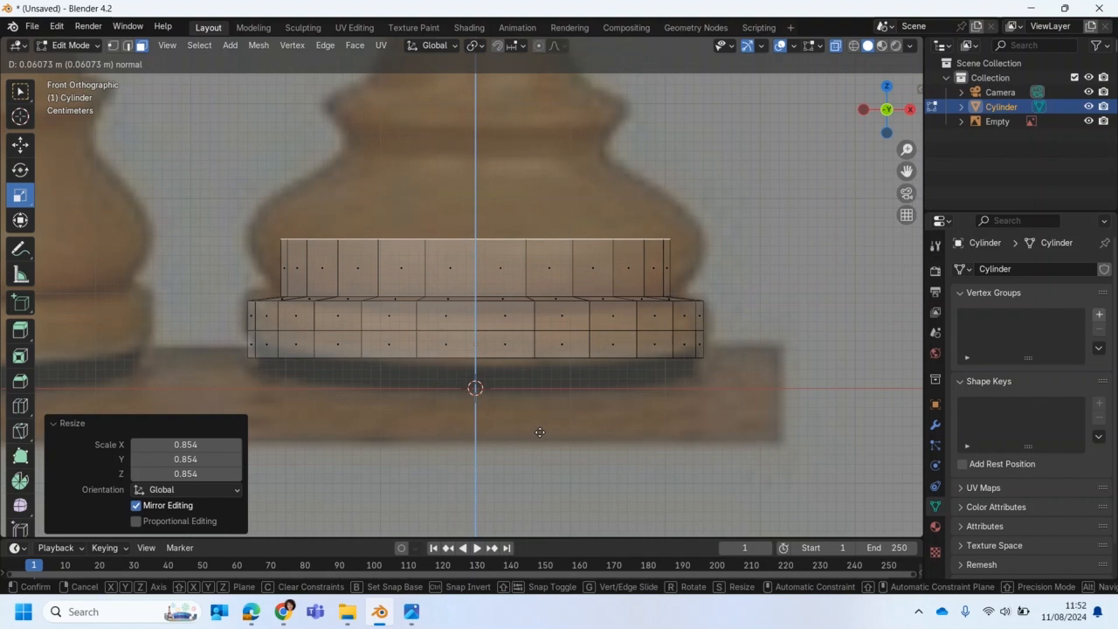
{"action": "left_click", "coordinate": [539, 432]}
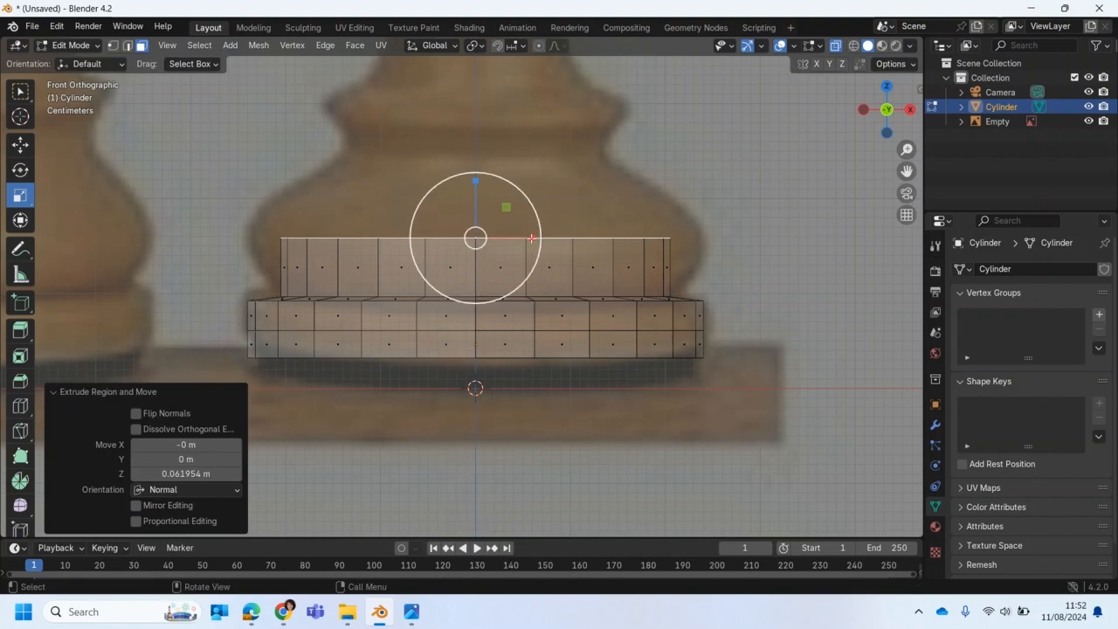
{"action": "left_click_drag", "start_coordinate": [524, 198], "coordinate": [540, 192]}
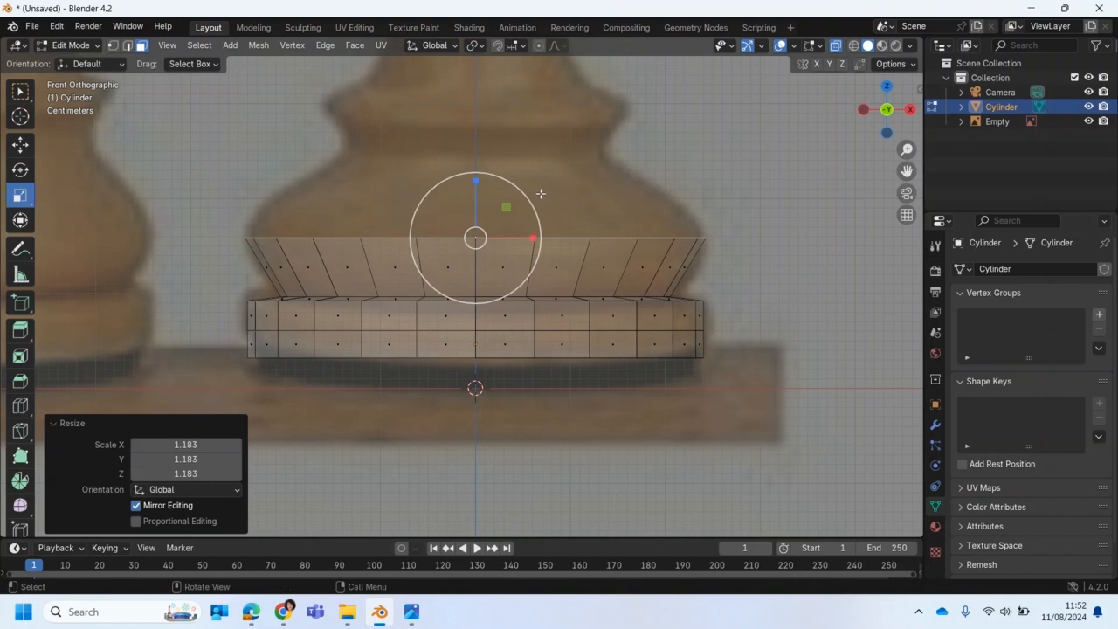
Extrude the bulge's top face upward about 0.09 m and scale it by about 0.572 to follow the tapering shoulder.
{"action": "key", "text": "e"}
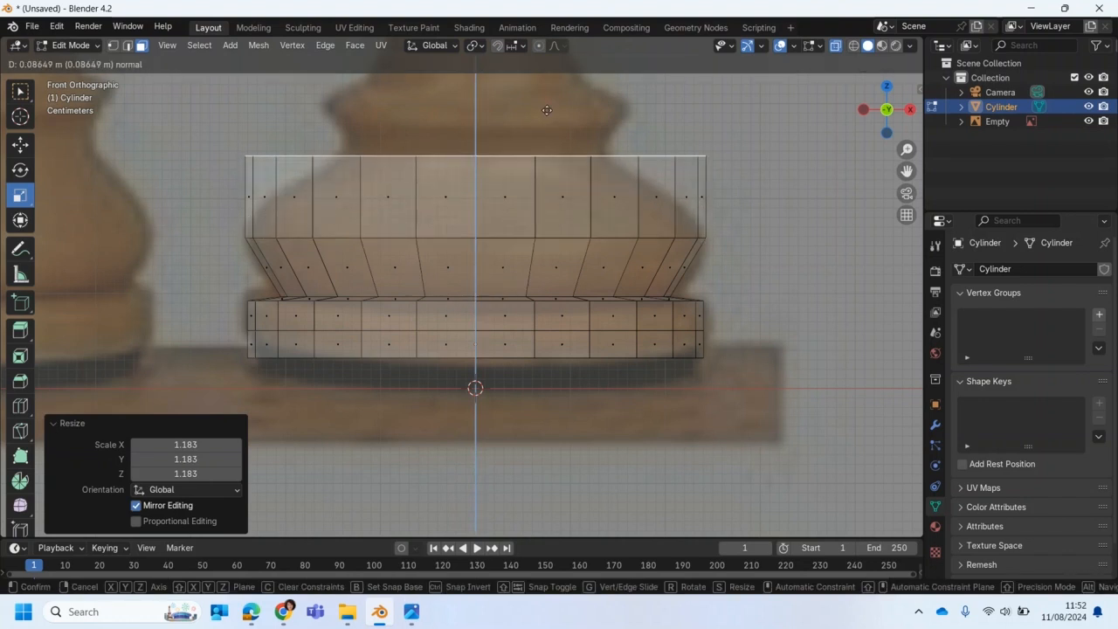
{"action": "left_click", "coordinate": [546, 111]}
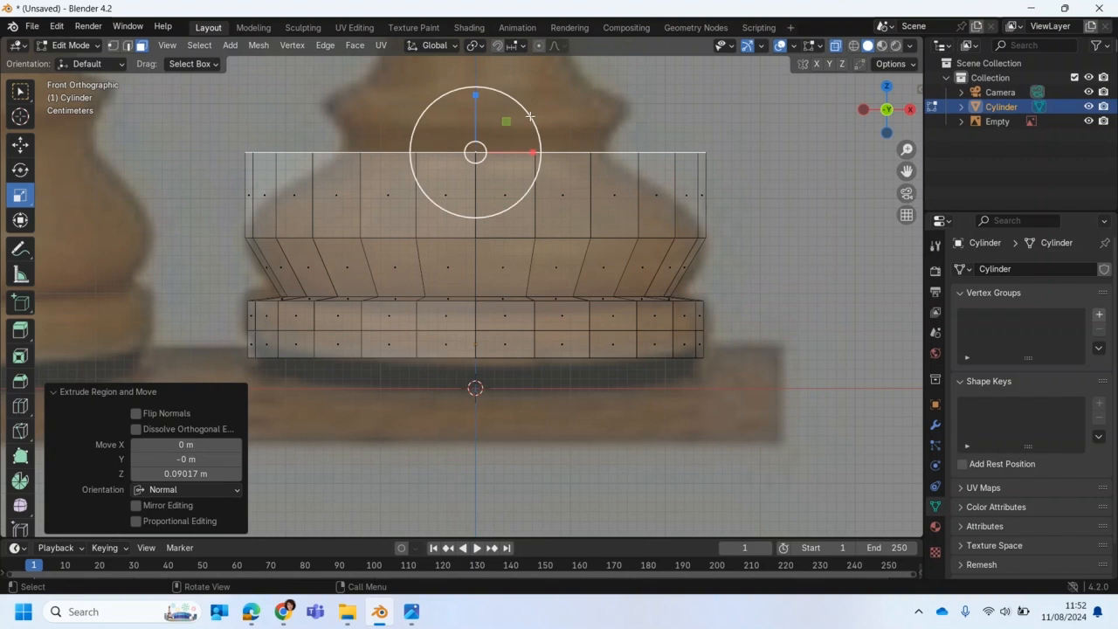
{"action": "key", "text": "s"}
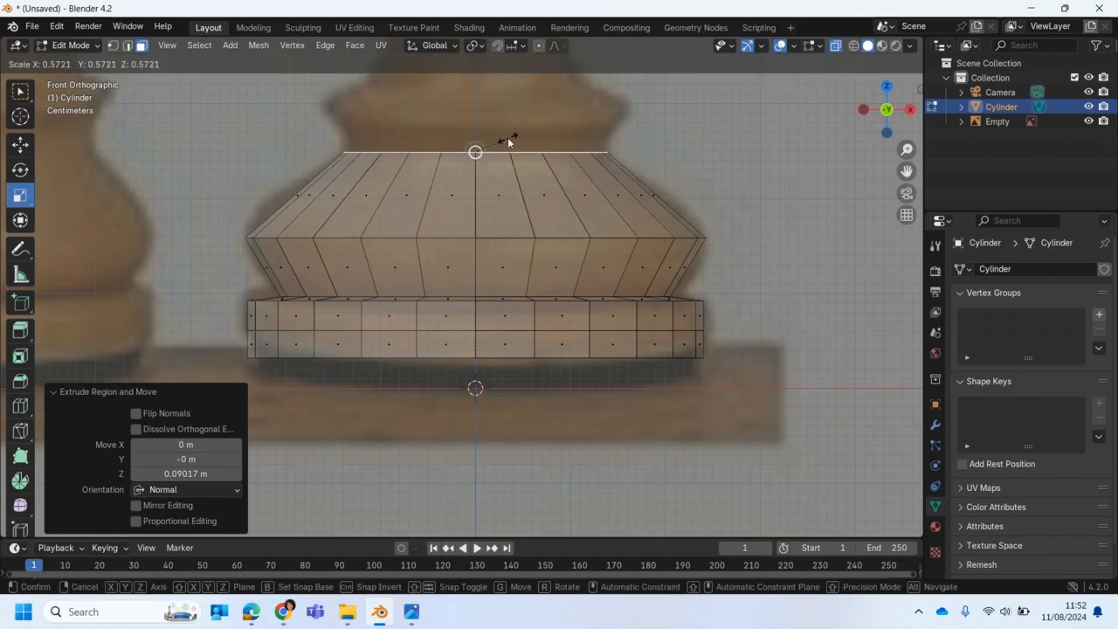
{"action": "left_click", "coordinate": [508, 138]}
Extrude the shoulder's top face straight up about 0.015 m to form the narrow band above the bulge.
{"action": "middle_click_drag", "start_coordinate": [513, 144], "coordinate": [526, 399], "text": "shift"}
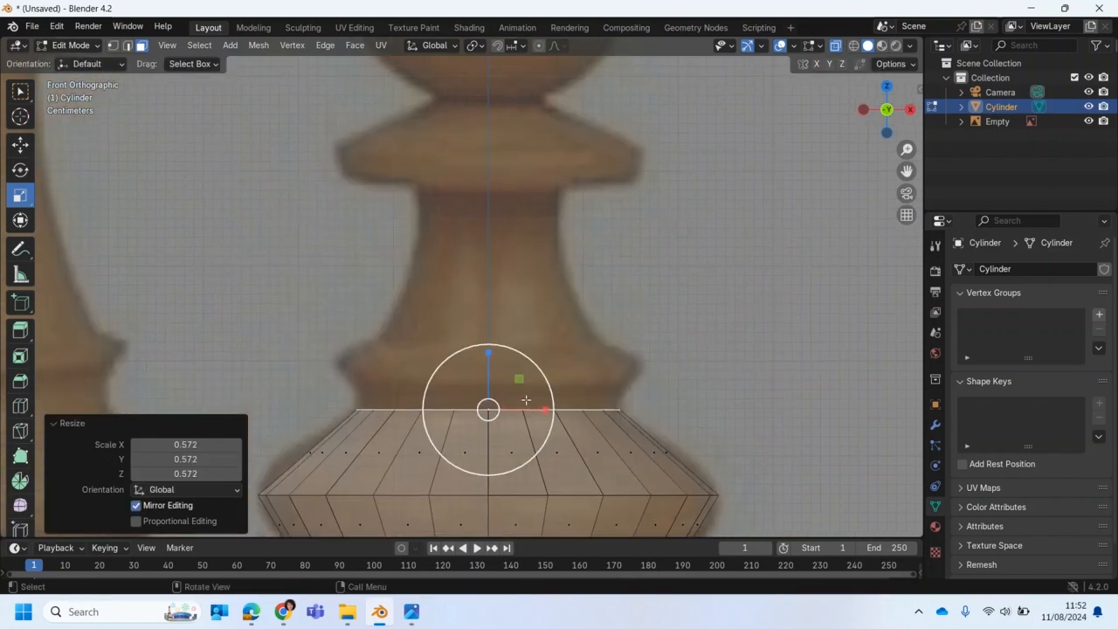
{"action": "key", "text": "e"}
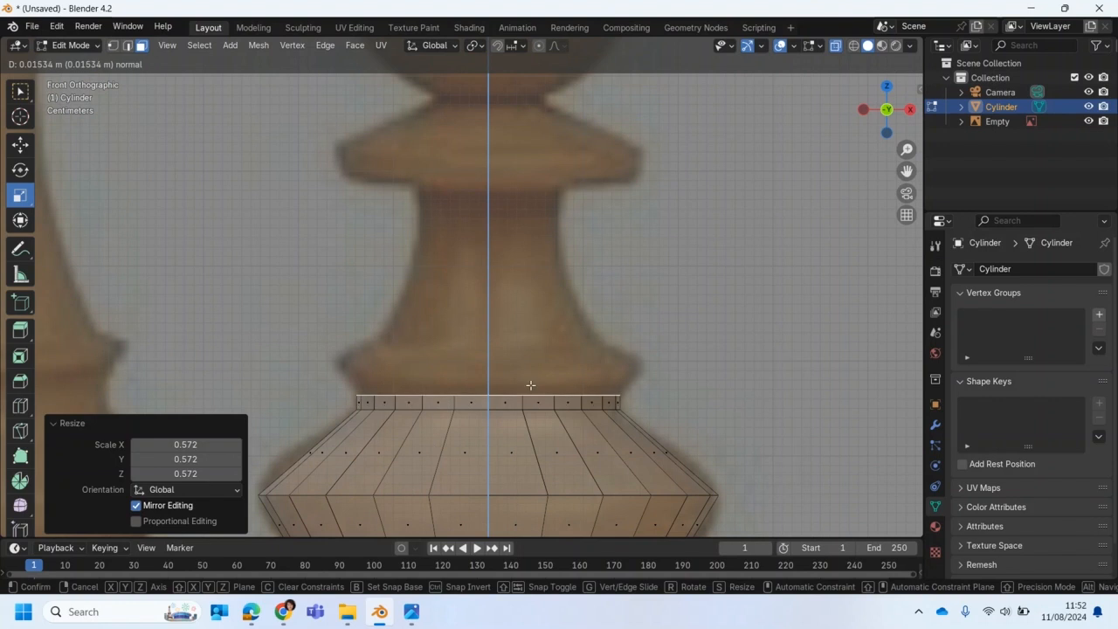
{"action": "left_click", "coordinate": [530, 385]}
Extrude the narrow band's top face upward about 0.026 m and scale it by about 1.189 to form the lower ring's edge.
{"action": "key", "text": "e"}
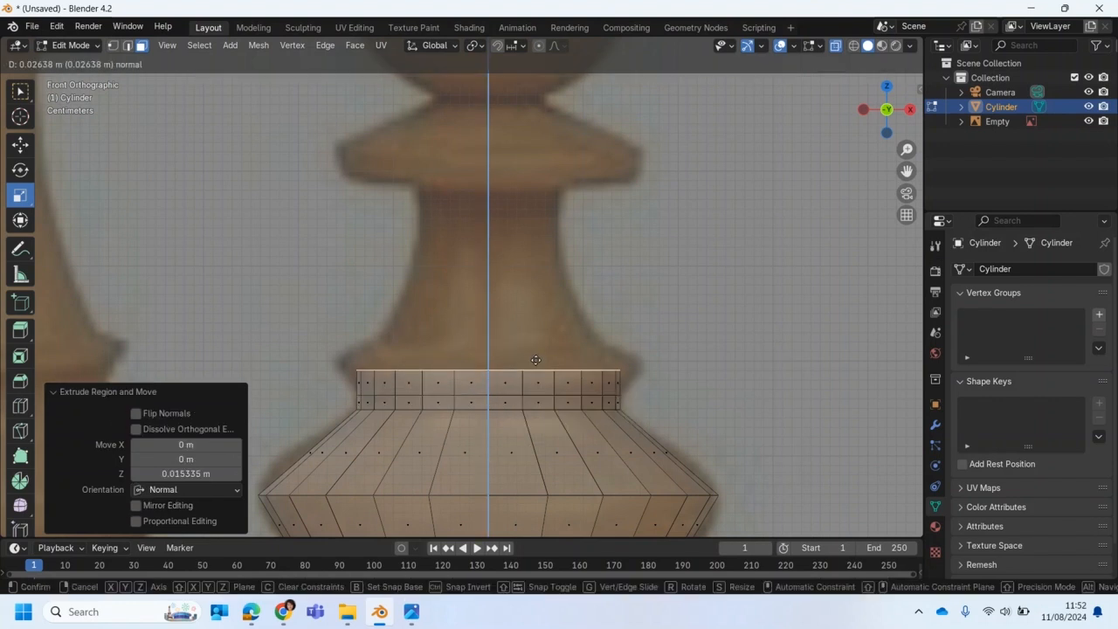
{"action": "left_click", "coordinate": [531, 358]}
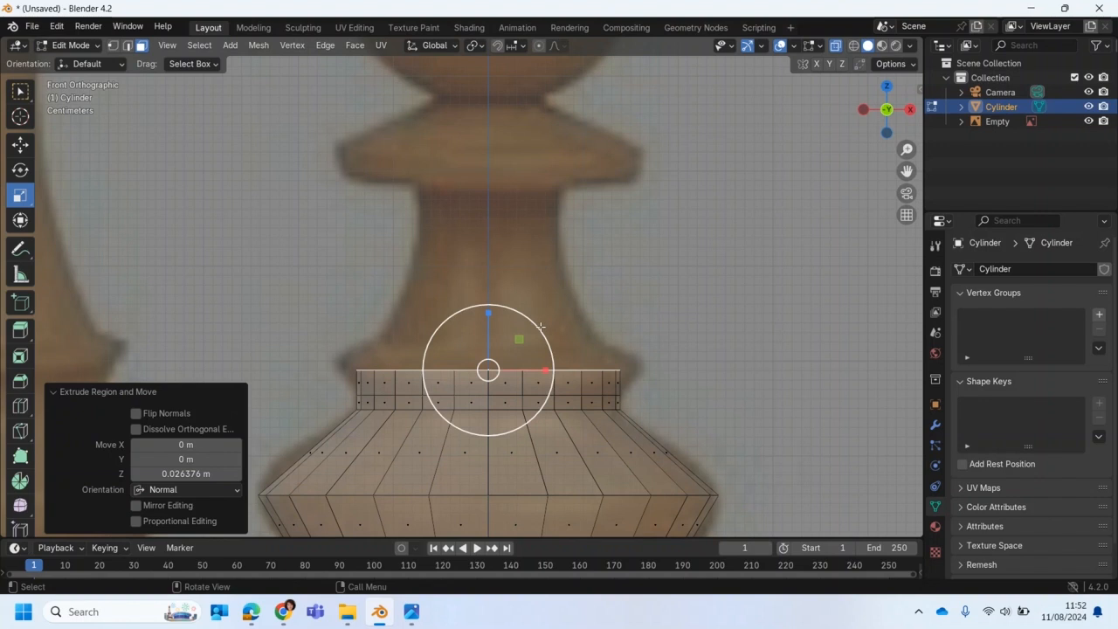
{"action": "key", "text": "s"}
{"action": "left_click", "coordinate": [551, 326]}
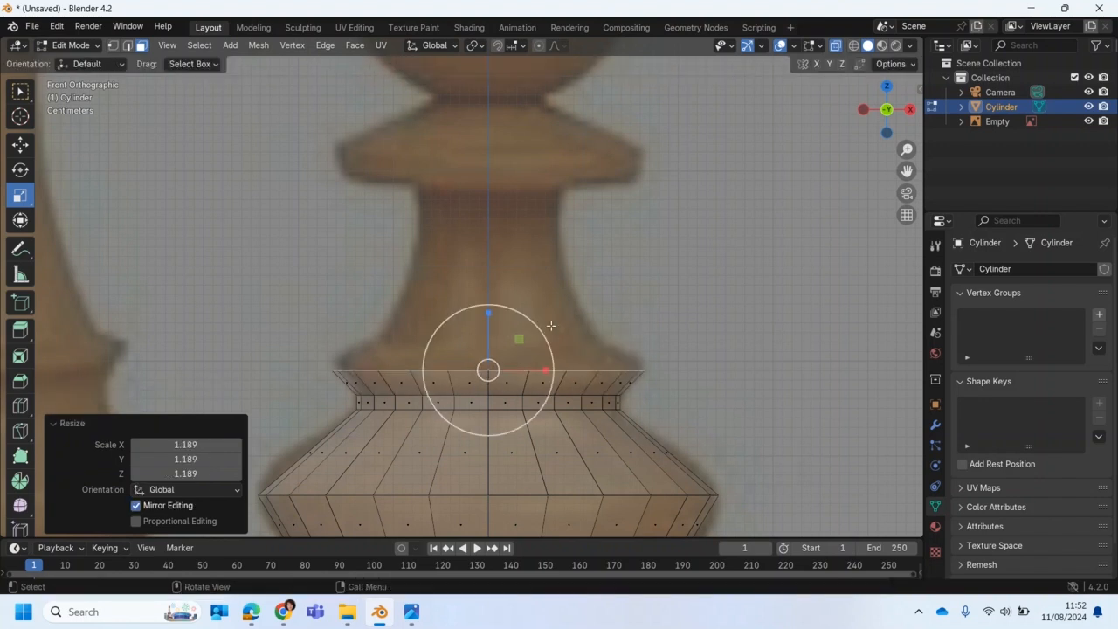
Extrude the lower ring's top face about 0.026 m along global Z and scale it by about 0.805.
{"action": "key", "text": "e"}
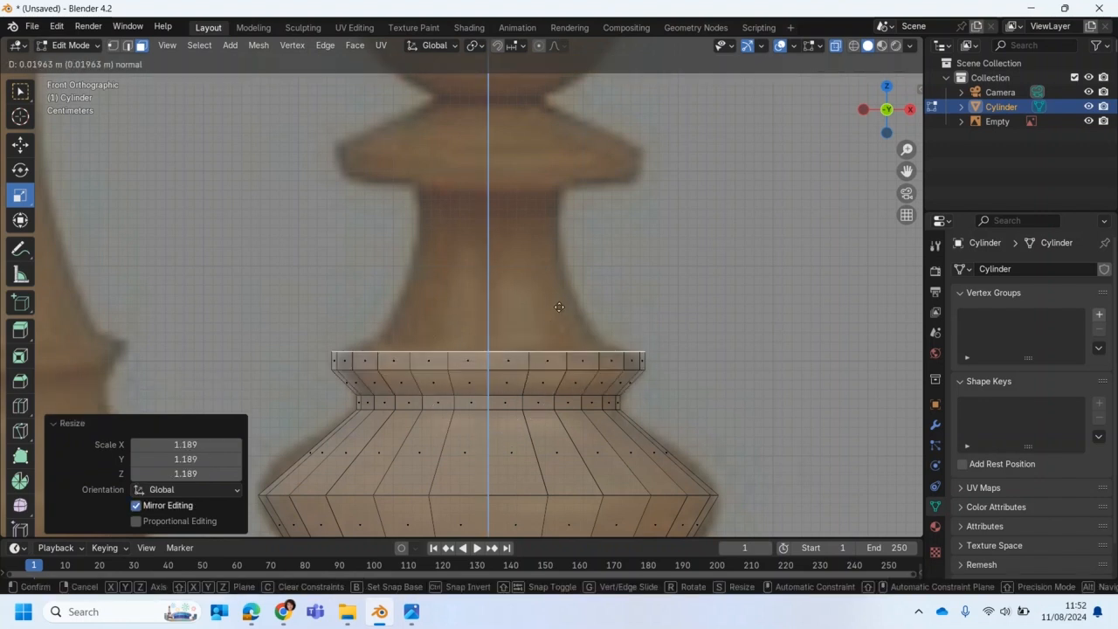
{"action": "key", "text": "z"}
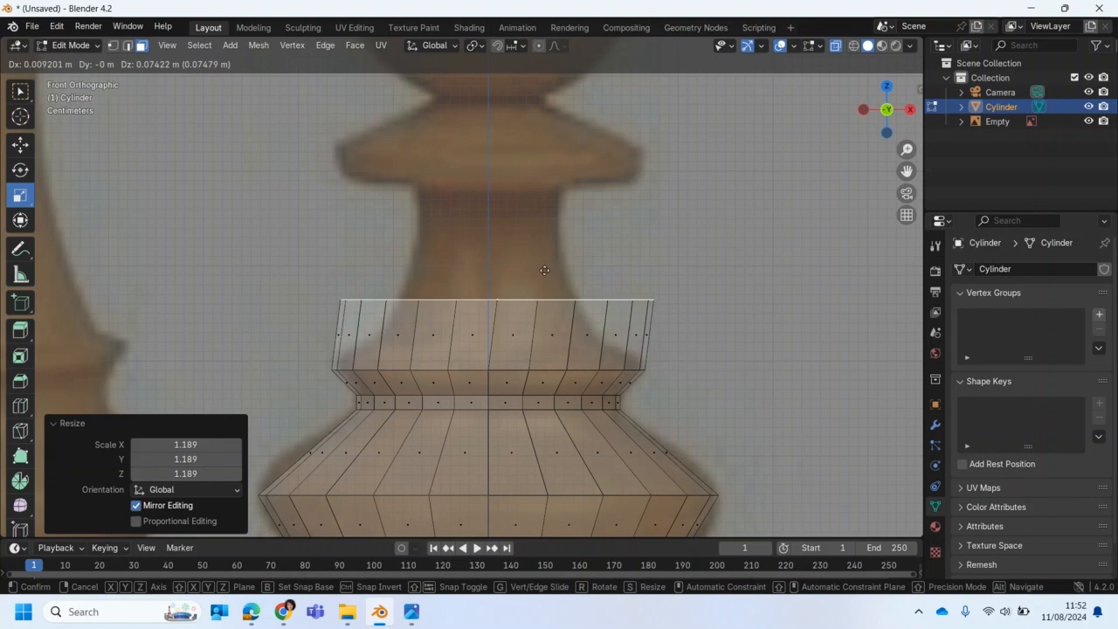
{"action": "key", "text": "z"}
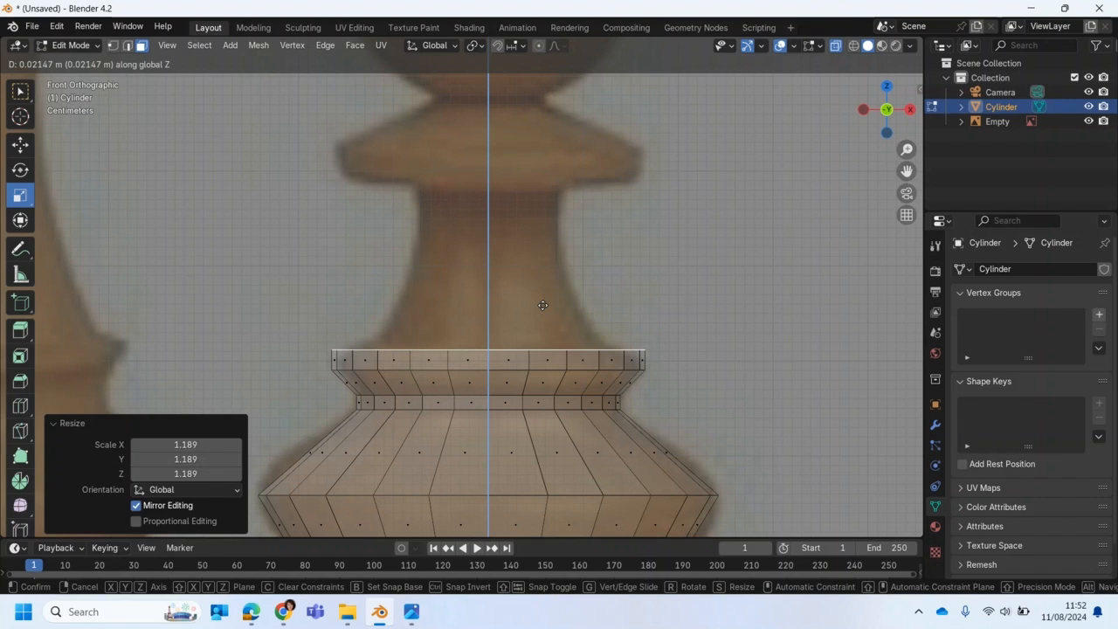
{"action": "left_click", "coordinate": [543, 301]}
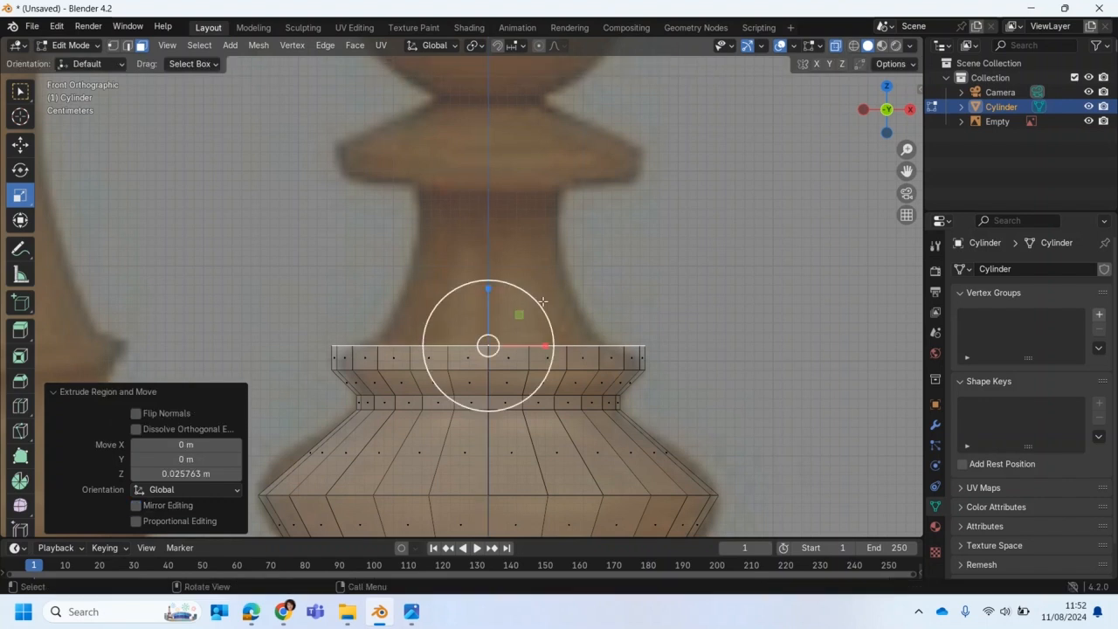
{"action": "left_click_drag", "start_coordinate": [537, 303], "coordinate": [529, 315]}
Extrude the neck upward to the underside of the collar and narrow its top face by a factor of about 0.544.
{"action": "key", "text": "e"}
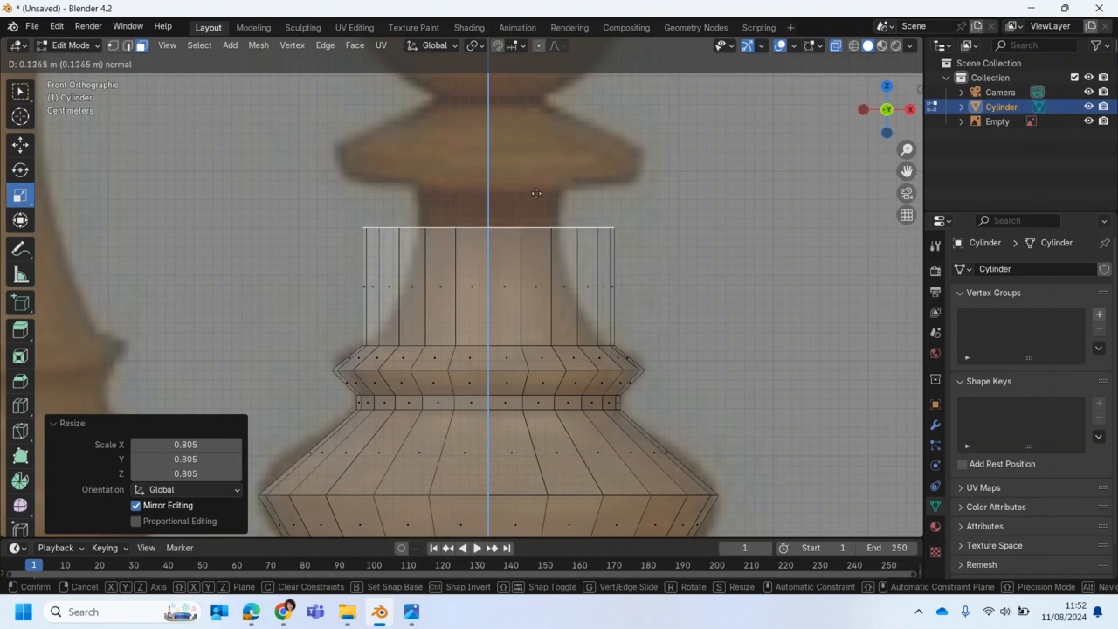
{"action": "left_click", "coordinate": [539, 162]}
{"action": "left_click_drag", "start_coordinate": [539, 149], "coordinate": [521, 173]}
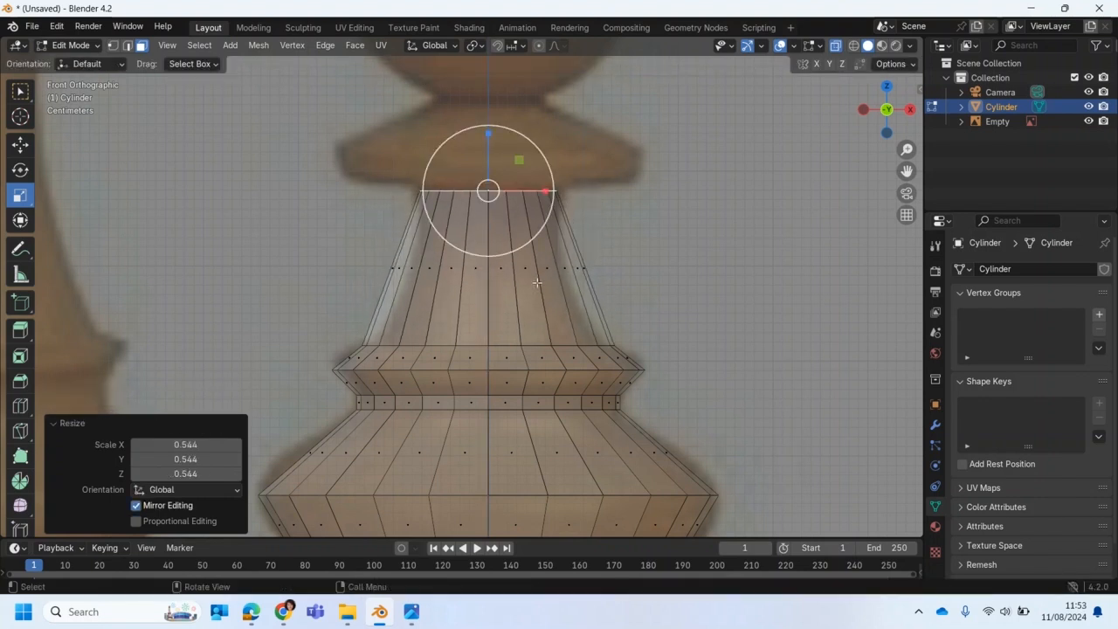
Extrude the neck's top face upward about 0.004 m and scale it by about 2.157 to reach the collar's width.
{"action": "middle_click_drag", "start_coordinate": [487, 292], "coordinate": [489, 509], "text": "shift"}
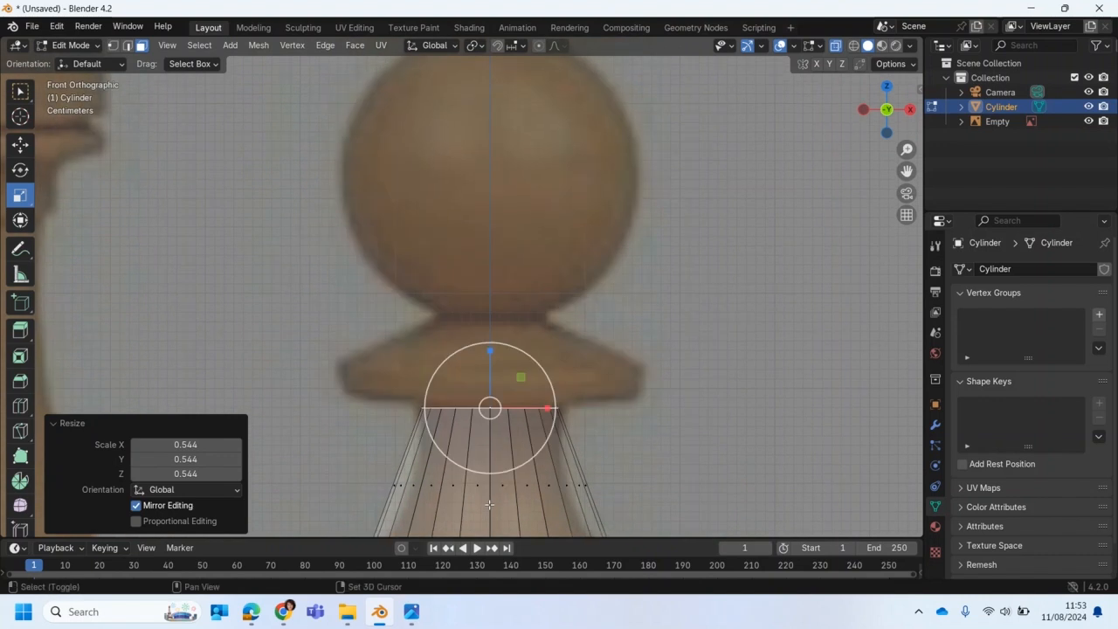
{"action": "scroll", "coordinate": [512, 455], "scroll_direction": "up", "scroll_amount": 1}
{"action": "key", "text": "g"}
{"action": "key", "text": "z"}
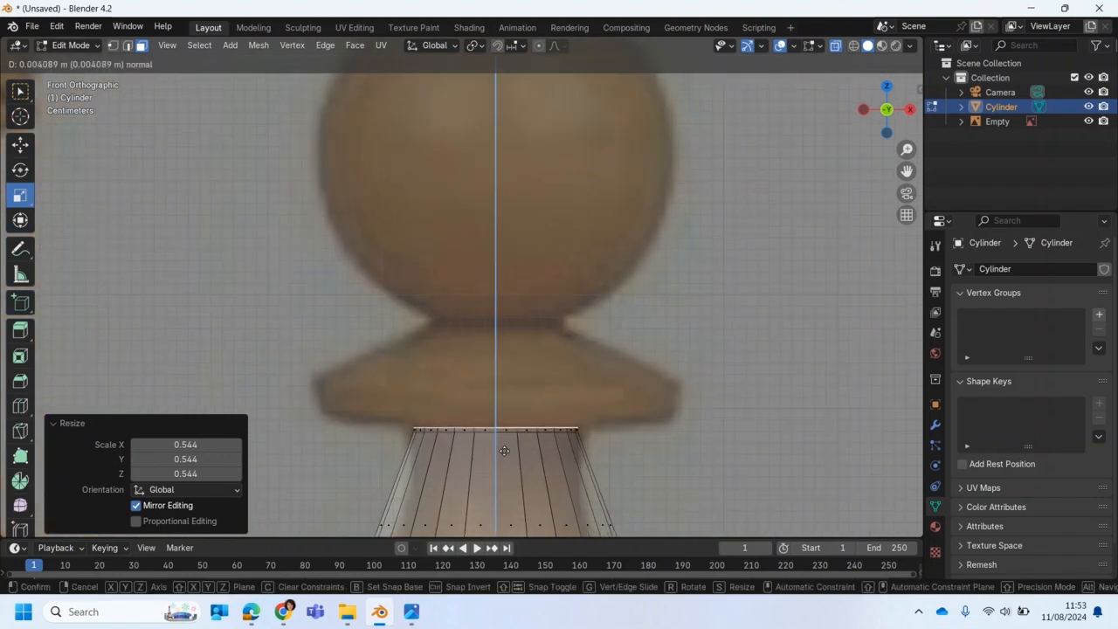
{"action": "left_click", "coordinate": [504, 451]}
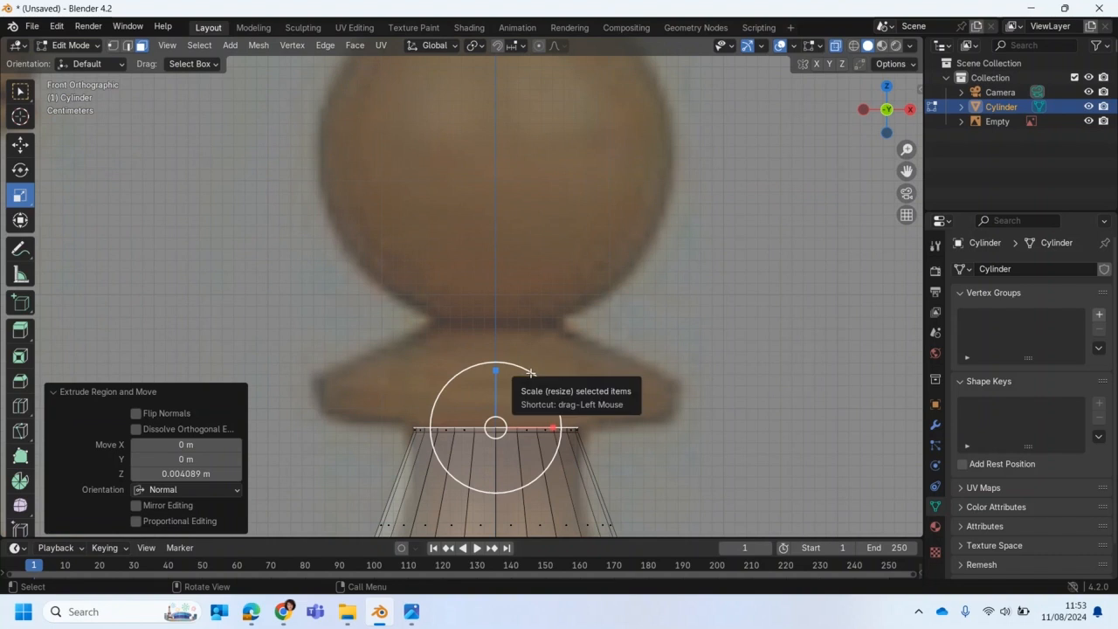
{"action": "key", "text": "s"}
{"action": "left_click", "coordinate": [616, 350]}
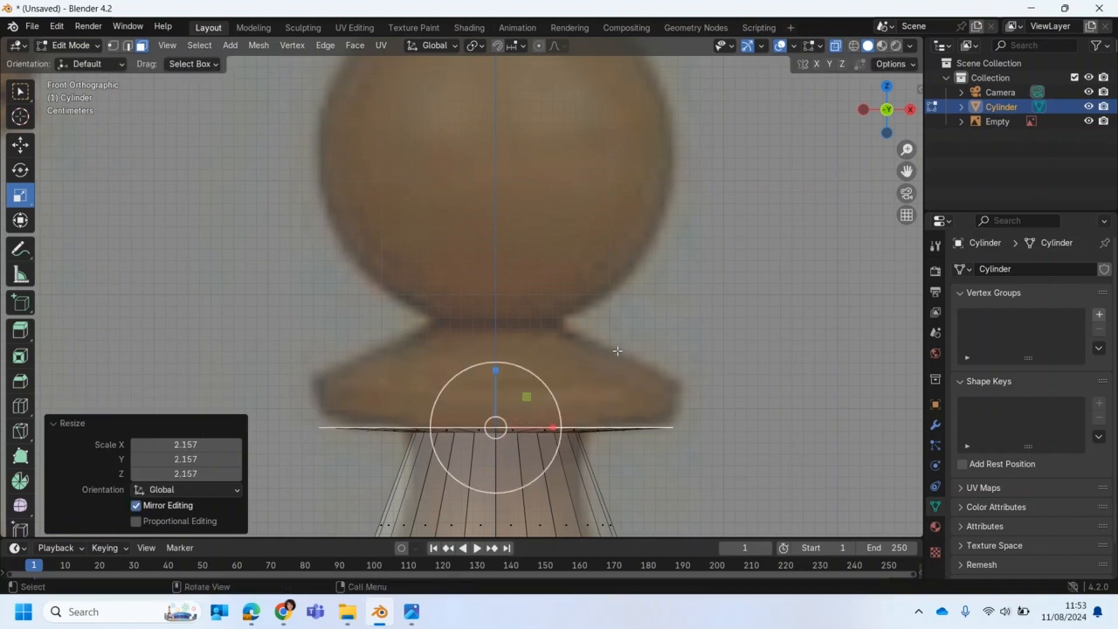
Move the collar's wide bottom face up about 0.0056 m along Z with the Move tool.
{"action": "key", "text": "shift+space"}
{"action": "key", "text": "g"}
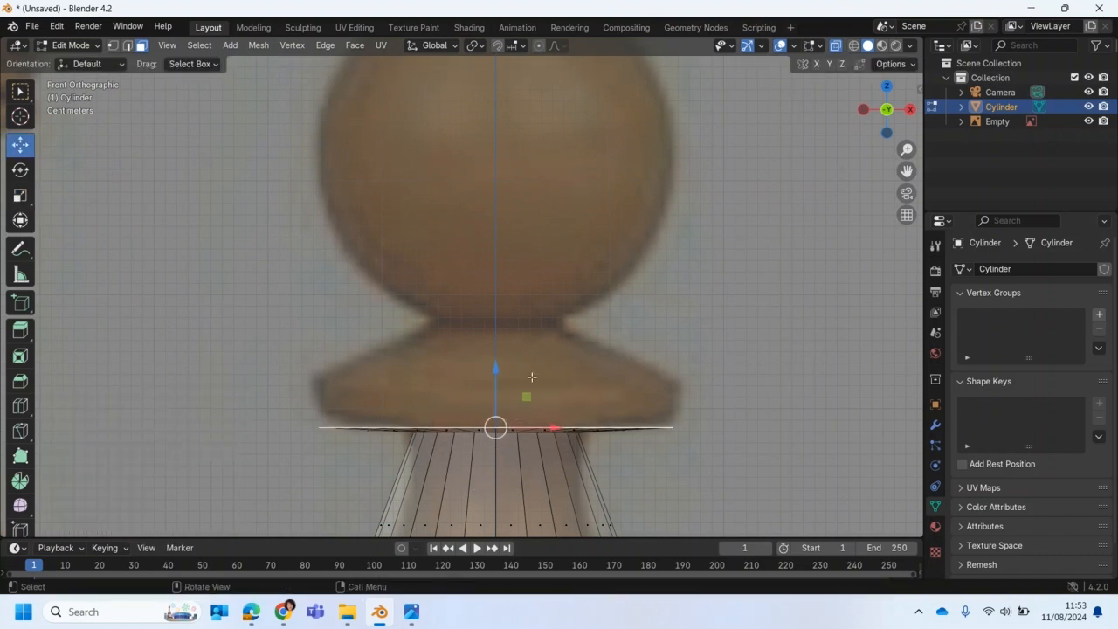
{"action": "left_click_drag", "start_coordinate": [495, 373], "coordinate": [500, 360]}
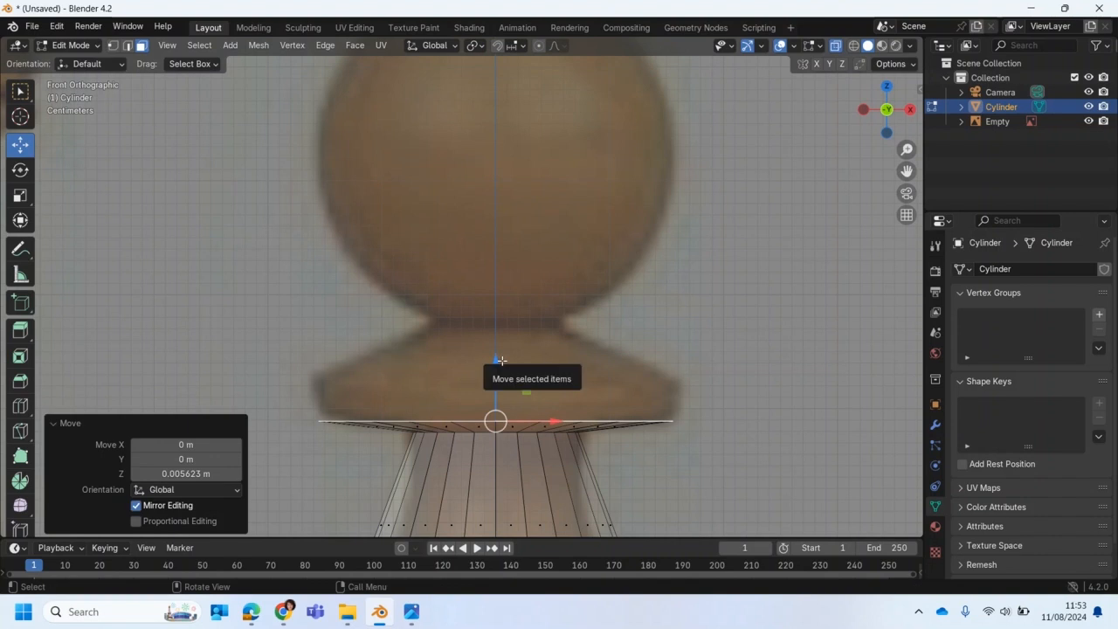
Extrude the collar's side about 0.04 m upward, then extrude up to the head's base and scale that face by about 0.342.
{"action": "key", "text": "e"}
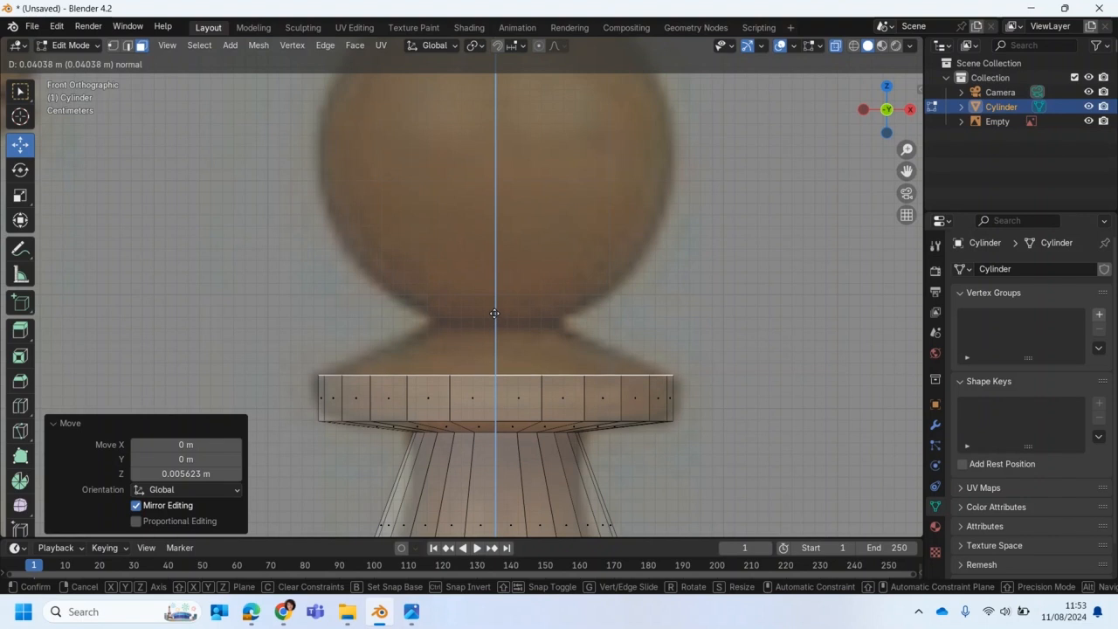
{"action": "left_click", "coordinate": [494, 313]}
{"action": "left_click_drag", "start_coordinate": [494, 313], "coordinate": [493, 266]}
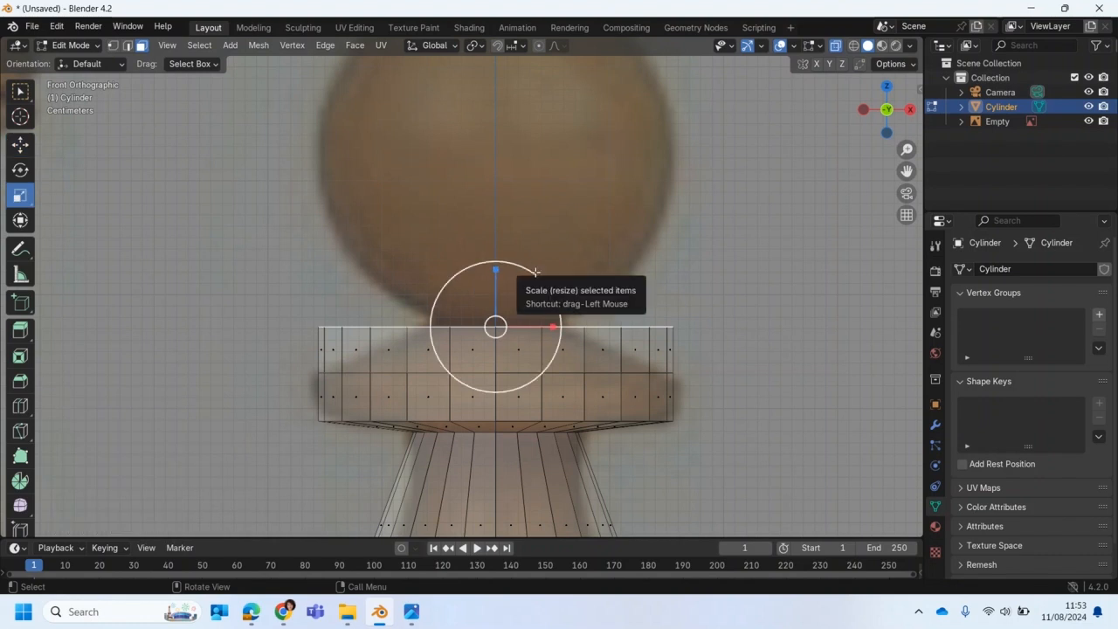
{"action": "left_click_drag", "start_coordinate": [530, 273], "coordinate": [490, 304]}
Add a single centred horizontal loop cut around the pawn's neck, between the collar and the lower ring.
{"action": "scroll", "coordinate": [629, 401], "scroll_direction": "down", "scroll_amount": 3}
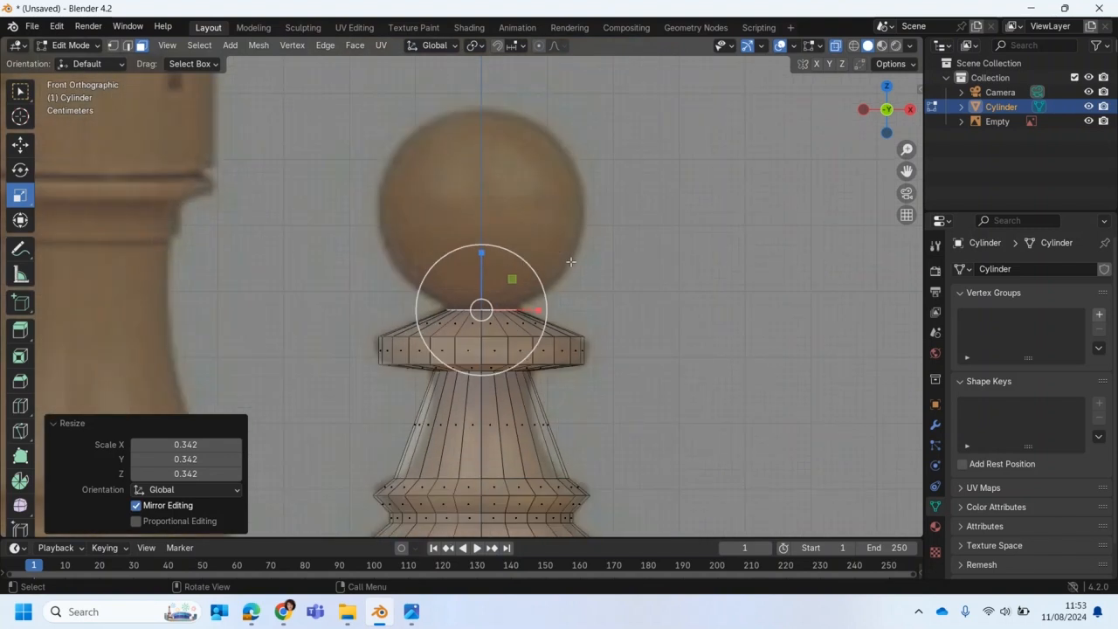
{"action": "scroll", "coordinate": [594, 434], "scroll_direction": "down", "scroll_amount": 3}
{"action": "middle_click_drag", "start_coordinate": [605, 363], "coordinate": [619, 334], "text": "shift"}
{"action": "scroll", "coordinate": [627, 297], "scroll_direction": "up", "scroll_amount": 2}
{"action": "scroll", "coordinate": [625, 297], "scroll_direction": "down", "scroll_amount": 1}
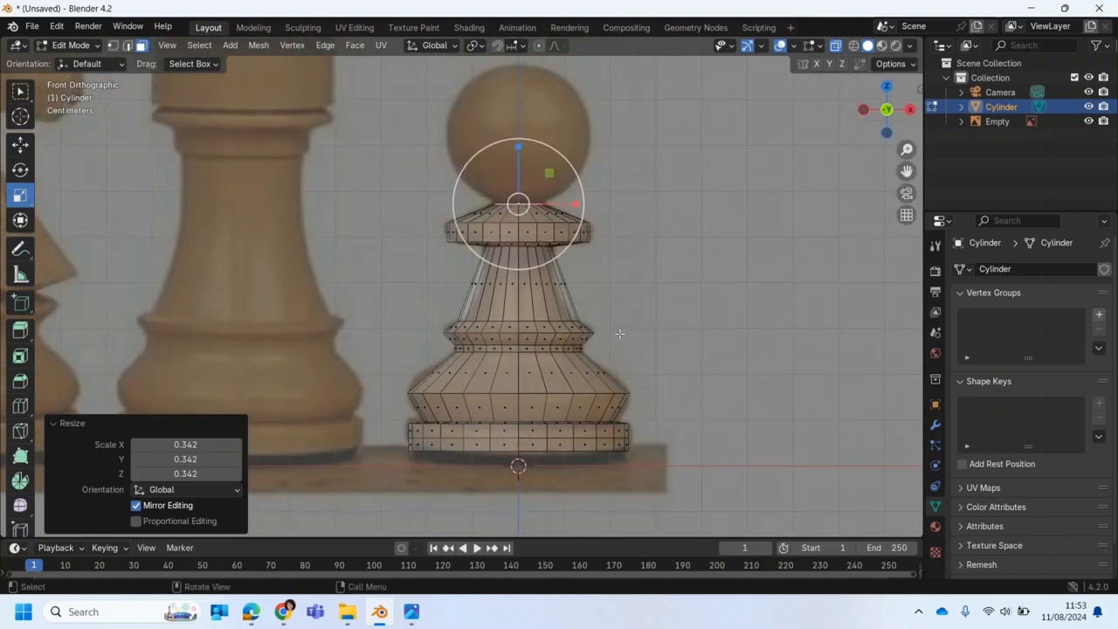
{"action": "left_click", "coordinate": [21, 96]}
{"action": "scroll", "coordinate": [482, 390], "scroll_direction": "up", "scroll_amount": 1}
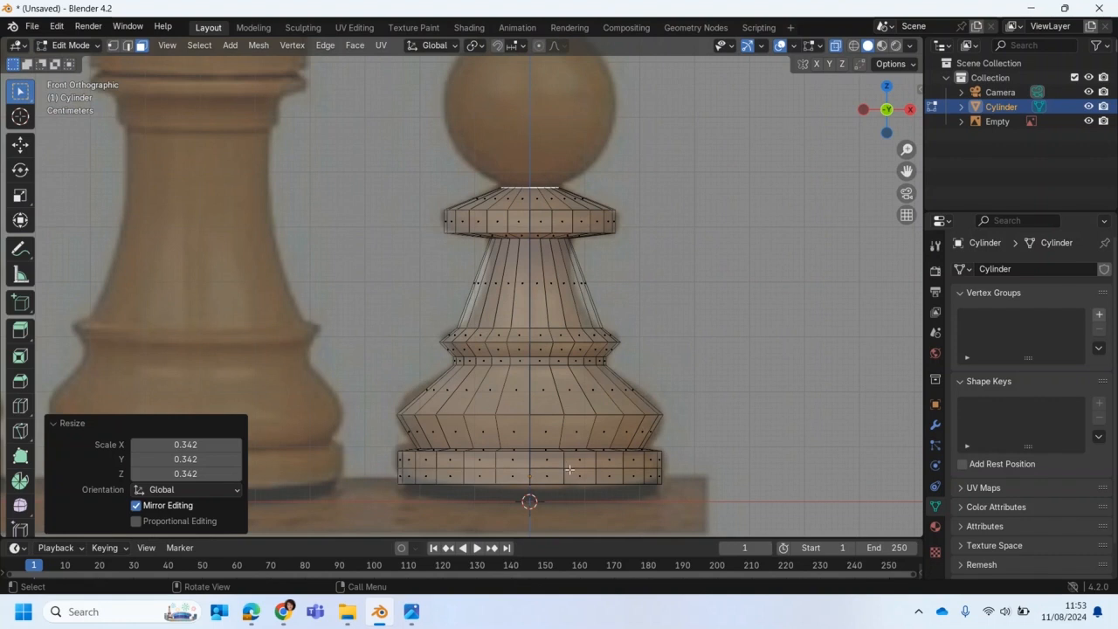
{"action": "scroll", "coordinate": [569, 470], "scroll_direction": "up", "scroll_amount": 1}
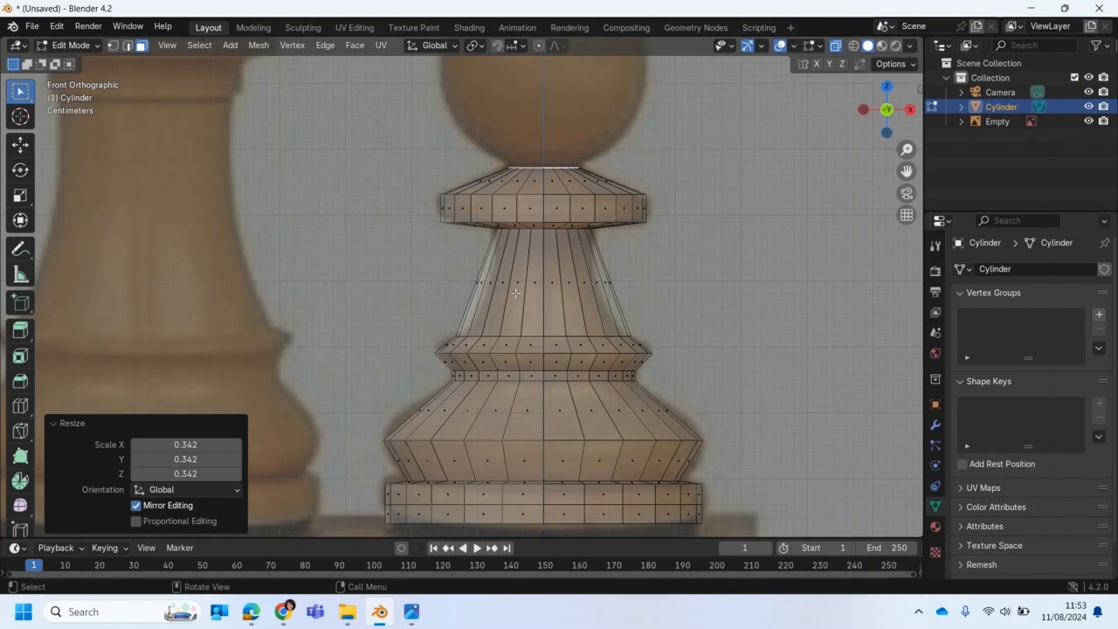
{"action": "scroll", "coordinate": [515, 294], "scroll_direction": "up", "scroll_amount": 1}
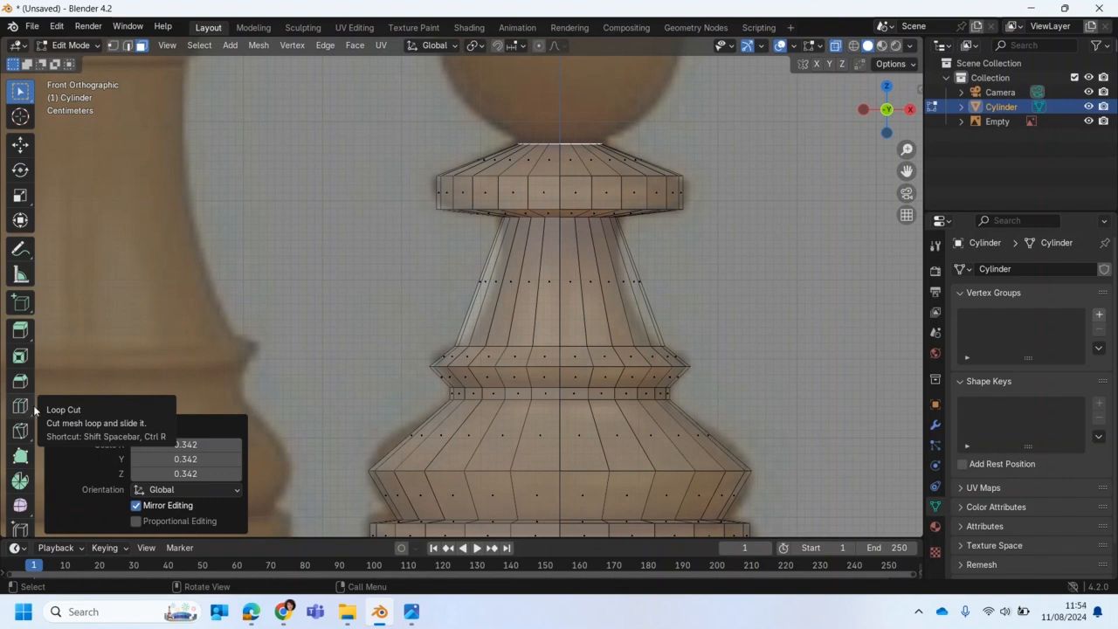
{"action": "key", "text": "ctrl+r"}
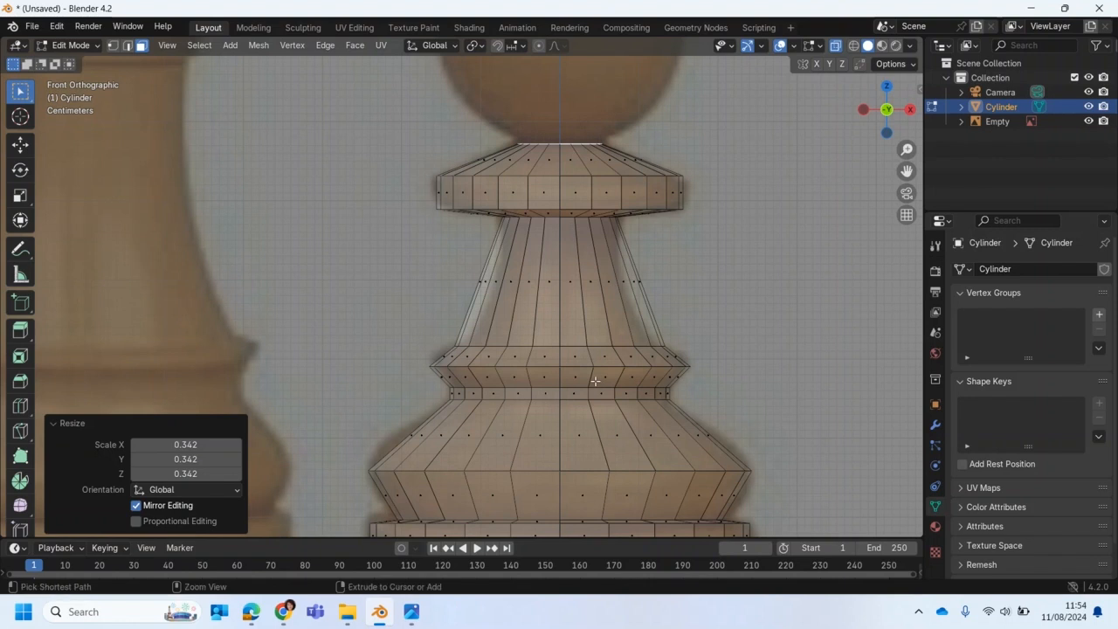
{"action": "left_click", "coordinate": [578, 298]}
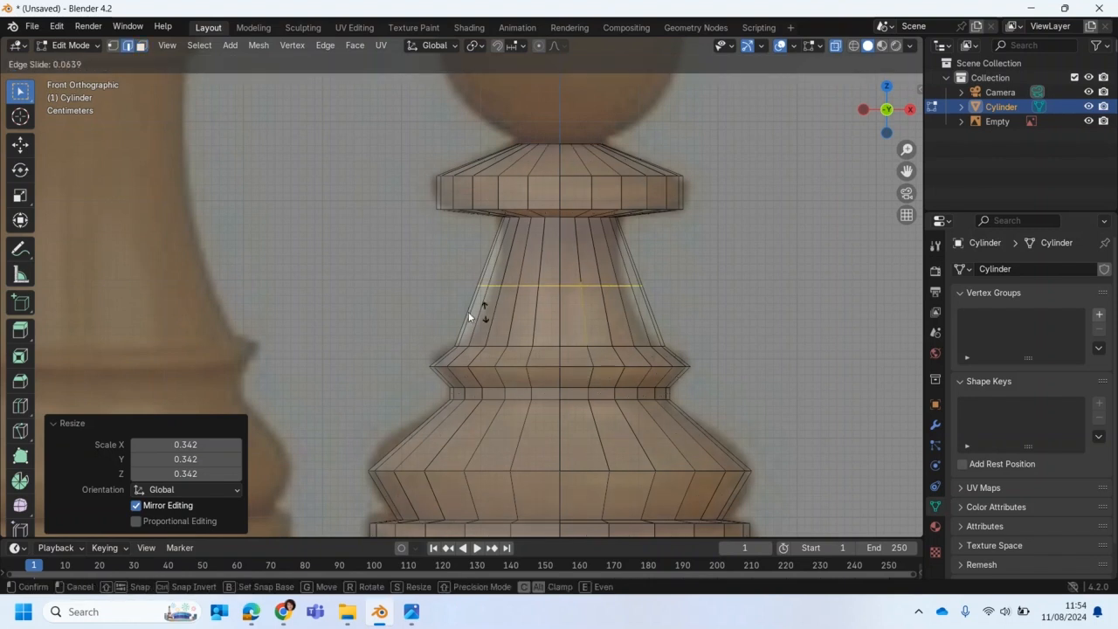
{"action": "right_click", "coordinate": [370, 319]}
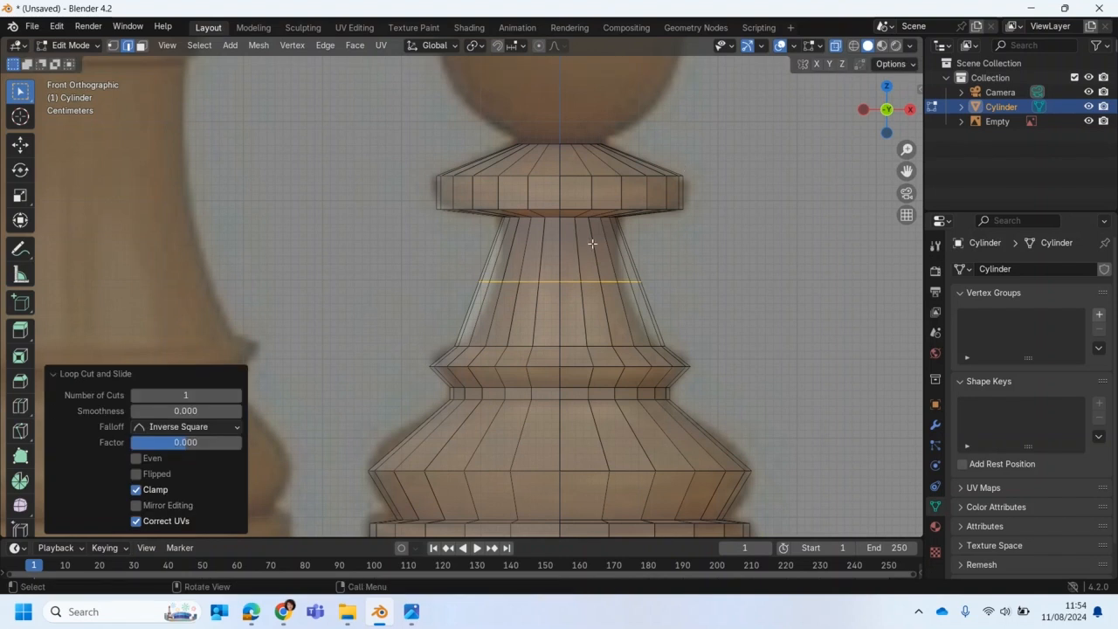
Scale the neck's new edge loop by about 0.779 to follow the reference's narrower profile.
{"action": "key", "text": "s"}
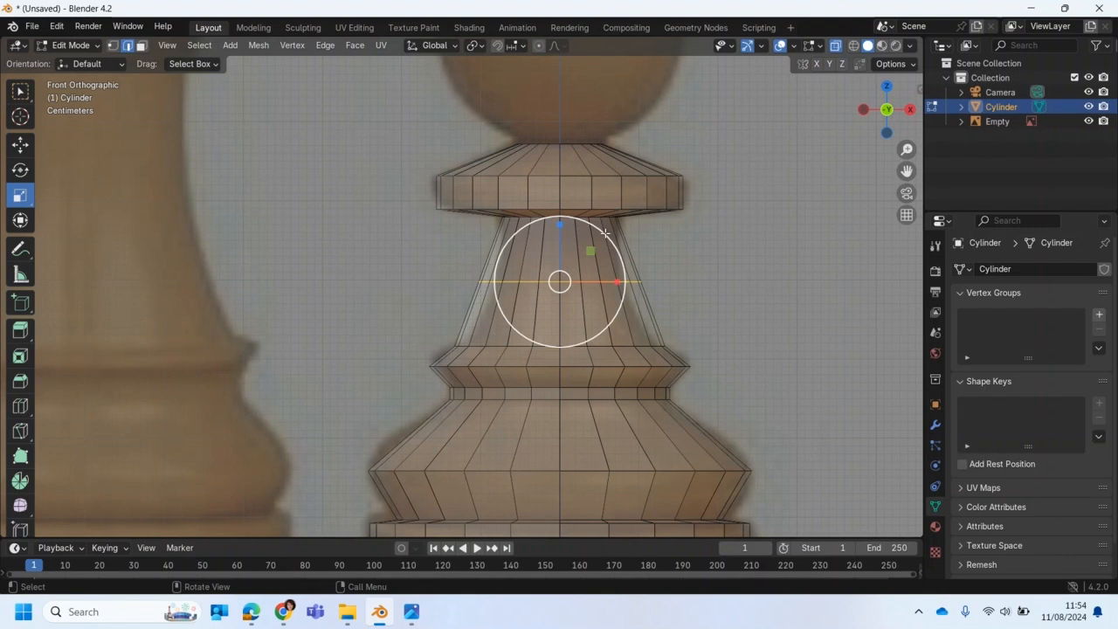
{"action": "key", "text": "o"}
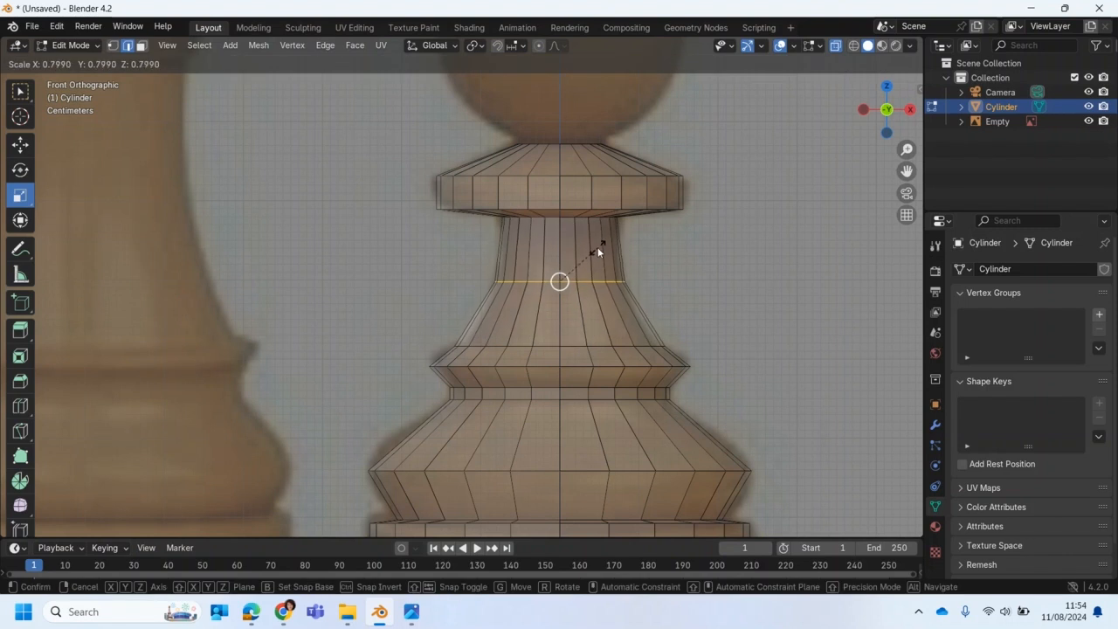
{"action": "left_click", "coordinate": [596, 247]}
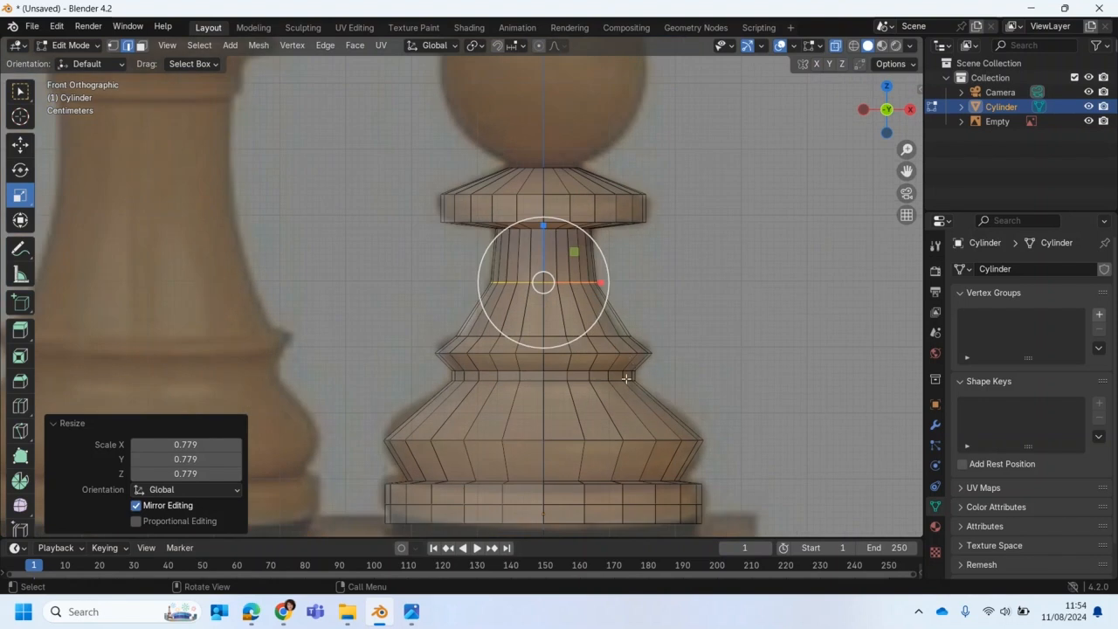
Bevel the widest horizontal edge loop of the ring below the neck by about 0.566 m with 2 segments.
{"action": "scroll", "coordinate": [619, 424], "scroll_direction": "up", "scroll_amount": 2}
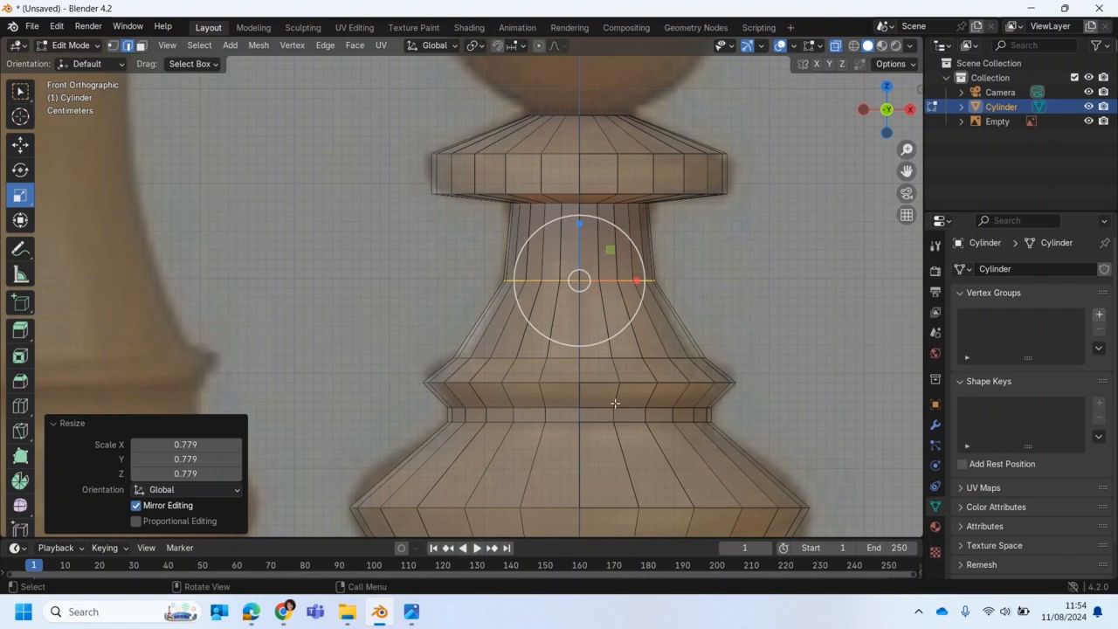
{"action": "left_click", "coordinate": [551, 382], "text": "alt"}
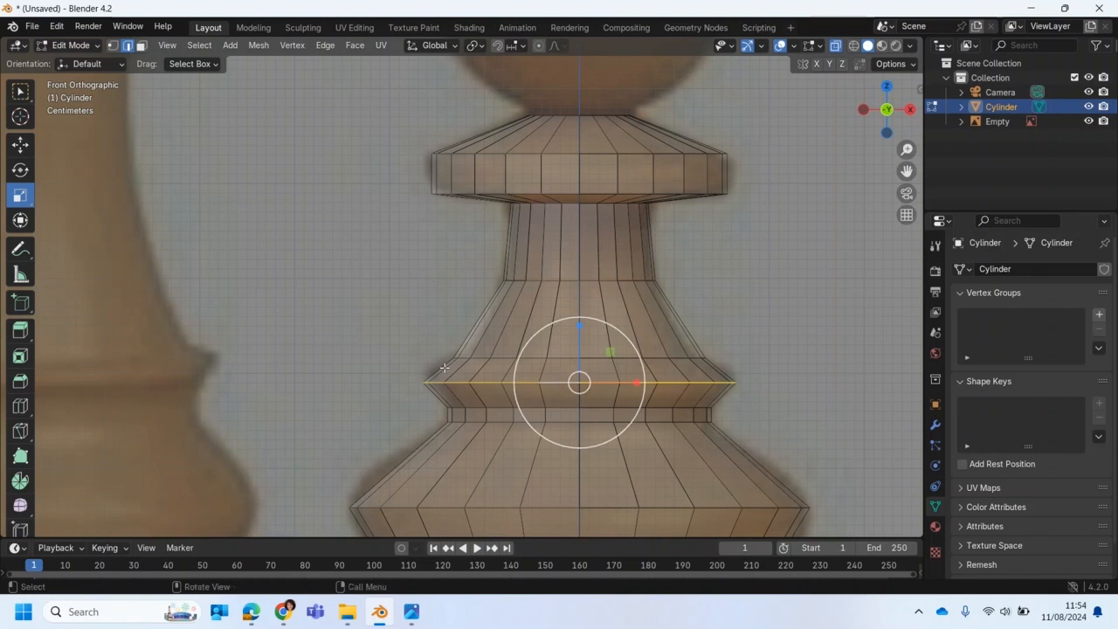
{"action": "left_click", "coordinate": [356, 342]}
{"action": "left_click", "coordinate": [533, 382], "text": "alt"}
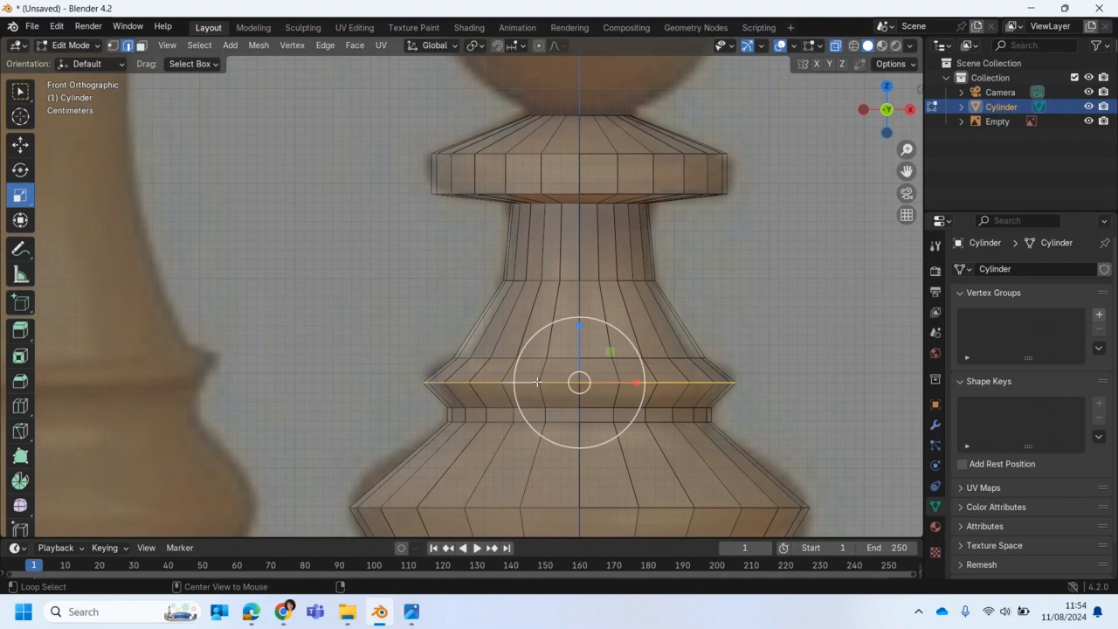
{"action": "left_click", "coordinate": [541, 378], "text": "alt"}
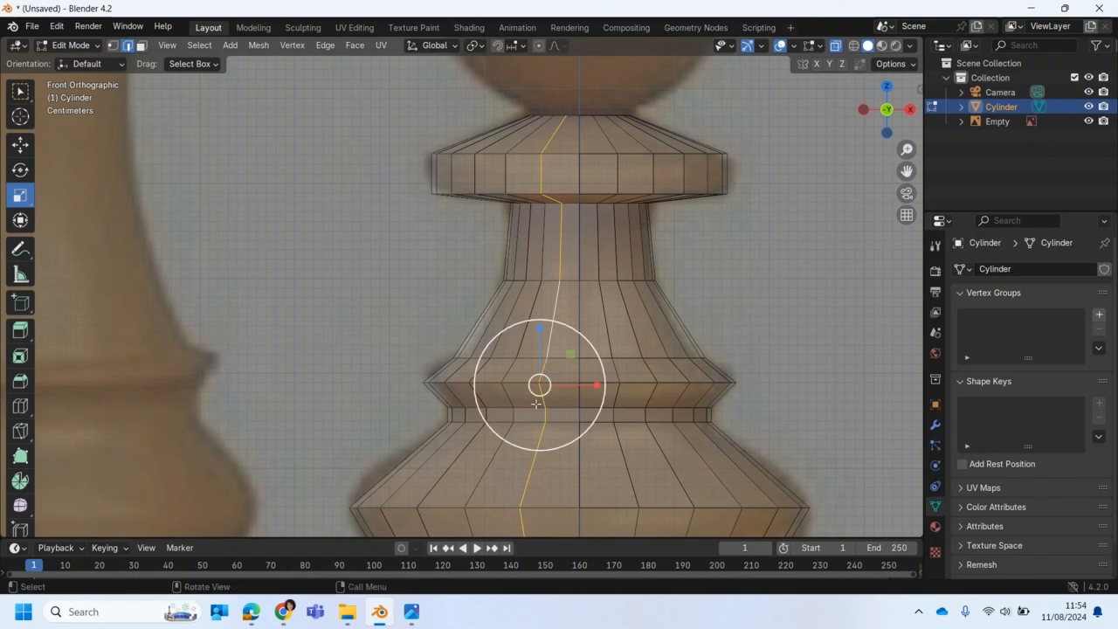
{"action": "left_click", "coordinate": [629, 383], "text": "alt"}
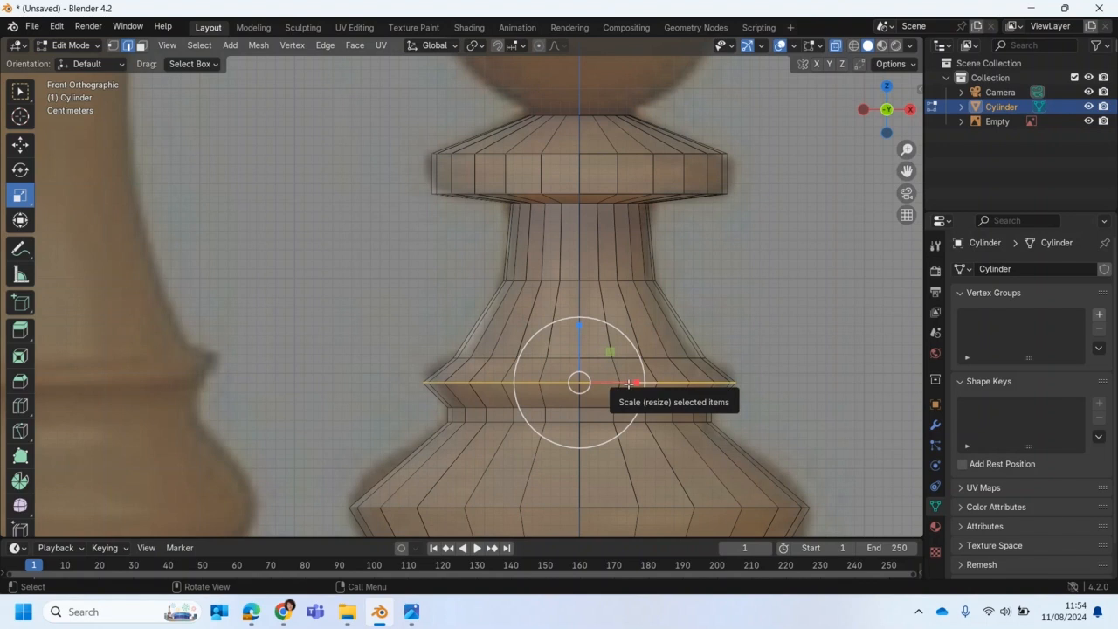
{"action": "scroll", "coordinate": [622, 471], "scroll_direction": "up", "scroll_amount": 1}
{"action": "middle_click_drag", "start_coordinate": [622, 472], "coordinate": [566, 393], "text": "shift"}
{"action": "scroll", "coordinate": [566, 393], "scroll_direction": "up", "scroll_amount": 1}
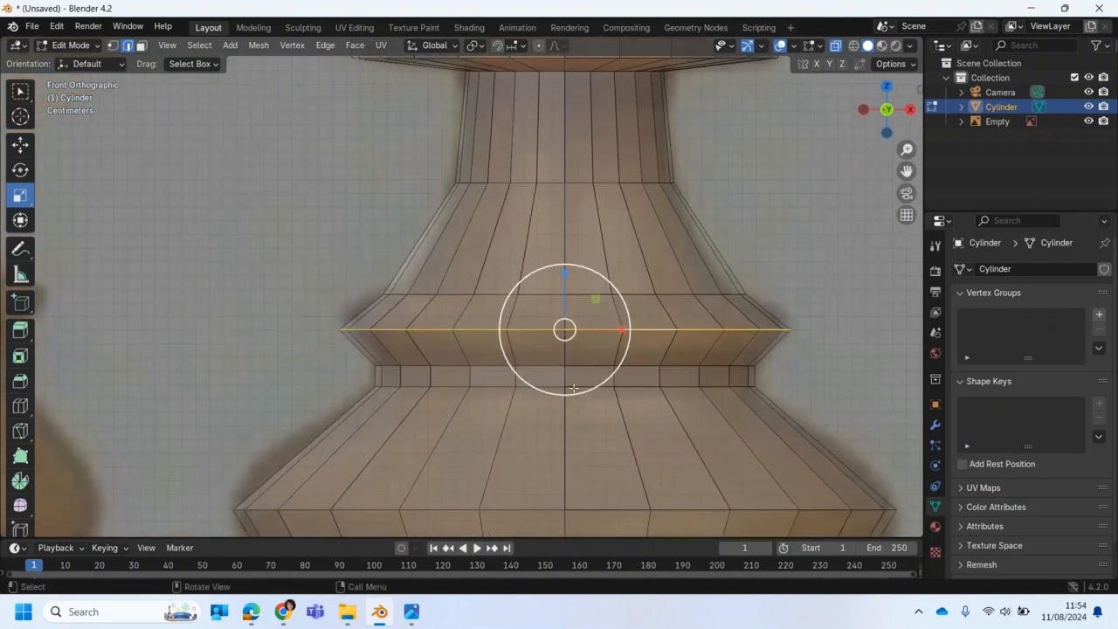
{"action": "left_click", "coordinate": [20, 381]}
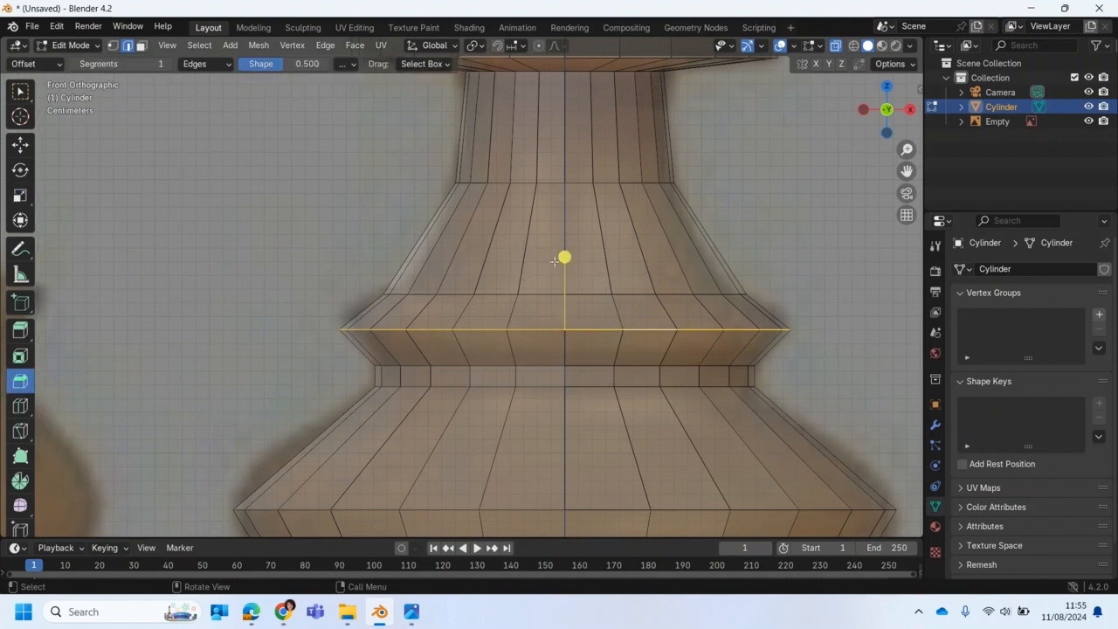
{"action": "left_click_drag", "start_coordinate": [564, 257], "coordinate": [579, 107]}
{"action": "left_click", "coordinate": [238, 320]}
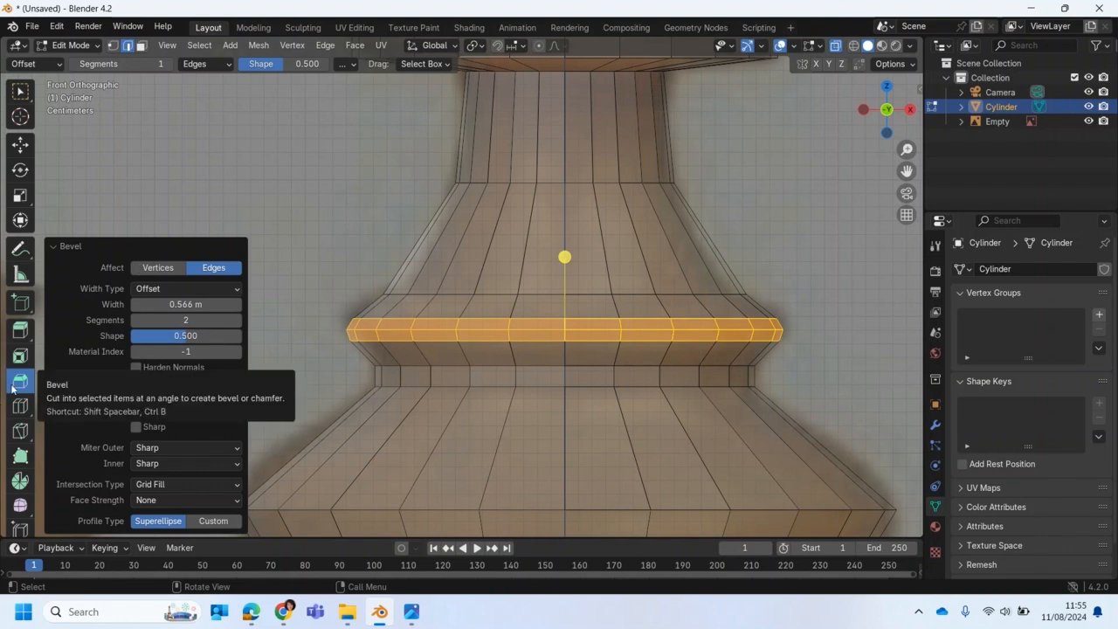
Bevel the widest edge loop of the bulge above the base by about 1.68 m with 2 segments, and deselect it.
{"action": "scroll", "coordinate": [302, 262], "scroll_direction": "down", "scroll_amount": 2}
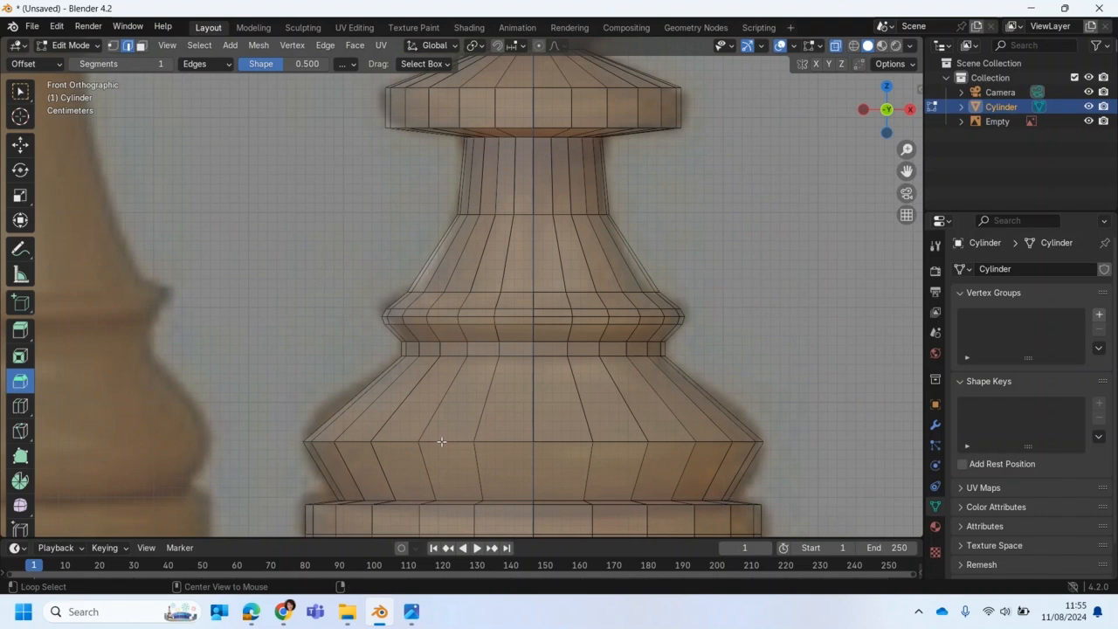
{"action": "left_click_drag", "start_coordinate": [533, 369], "coordinate": [541, 69]}
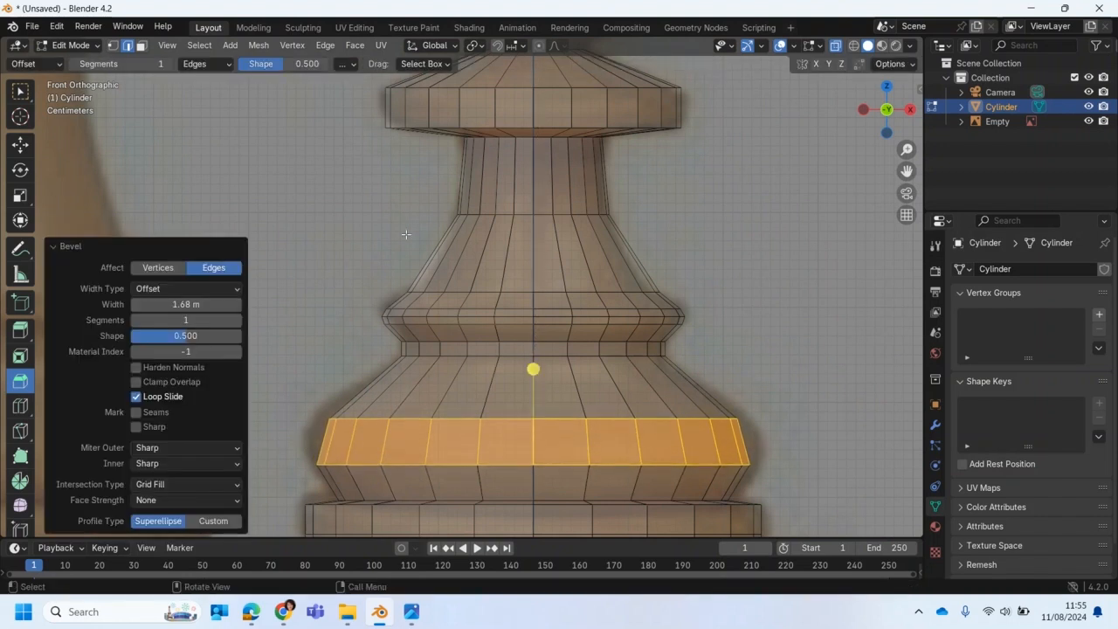
{"action": "left_click", "coordinate": [237, 320]}
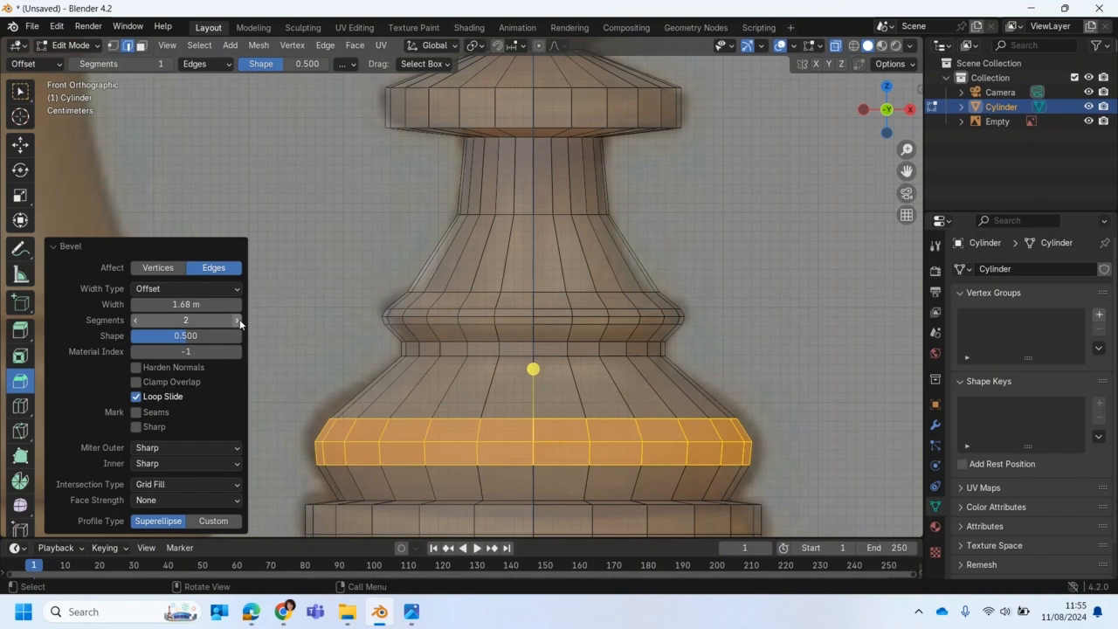
{"action": "left_click", "coordinate": [237, 320]}
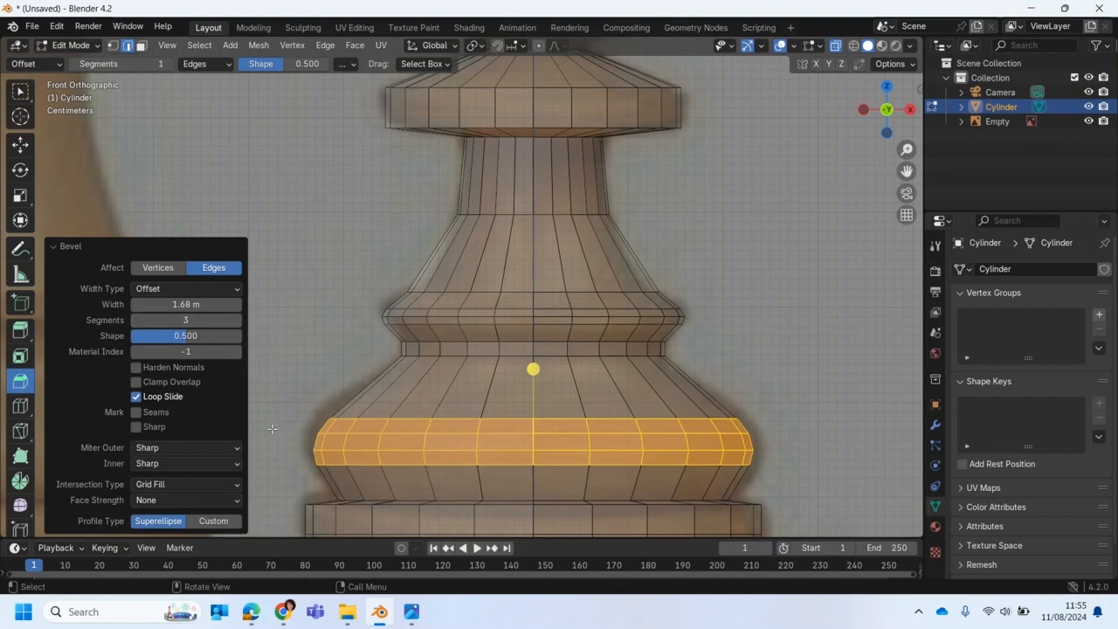
{"action": "scroll", "coordinate": [293, 465], "scroll_direction": "down", "scroll_amount": 2}
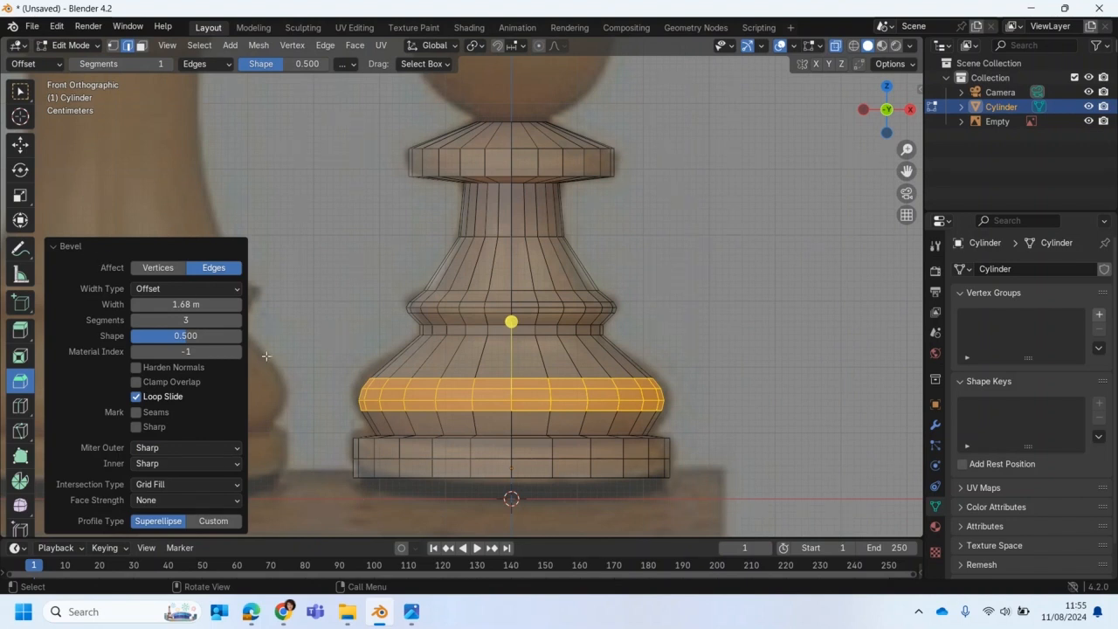
{"action": "left_click", "coordinate": [137, 320]}
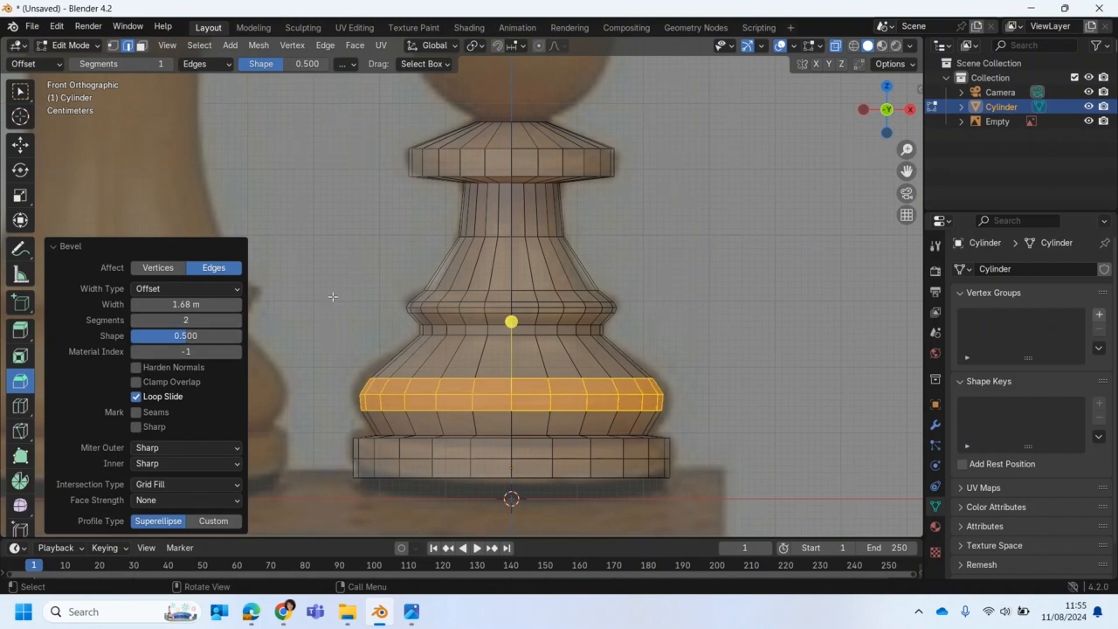
{"action": "left_click", "coordinate": [333, 294]}
Turn off X-ray, check the solid pawn's shape in perspective, and return to the Select Box tool.
{"action": "mouse_move", "coordinate": [353, 288]}
{"action": "middle_mouse_down"}
{"action": "mouse_move", "coordinate": [358, 322]}
{"action": "mouse_move", "coordinate": [374, 307]}
{"action": "middle_mouse_up"}
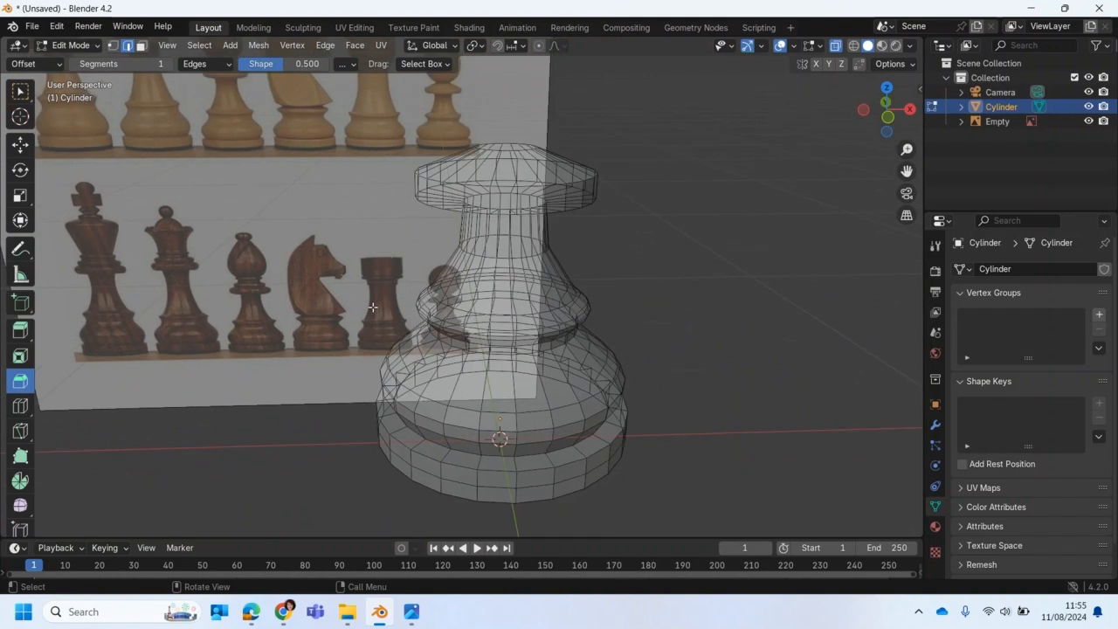
{"action": "left_click", "coordinate": [835, 46]}
{"action": "middle_click_drag", "start_coordinate": [682, 245], "coordinate": [622, 346]}
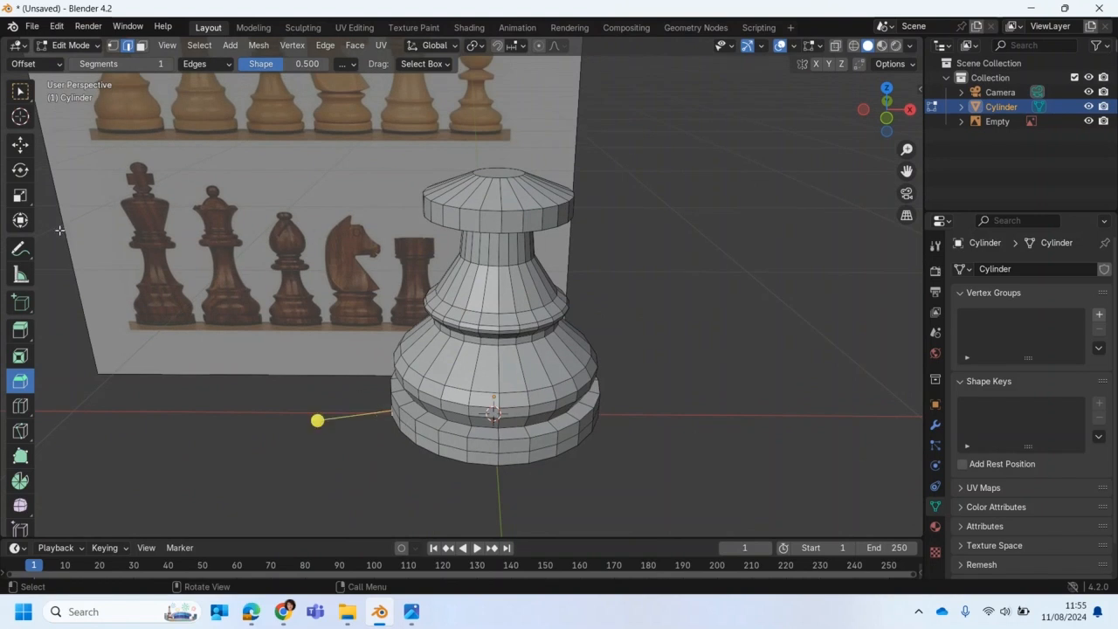
{"action": "left_click", "coordinate": [19, 91]}
{"action": "middle_click_drag", "start_coordinate": [262, 436], "coordinate": [393, 278]}
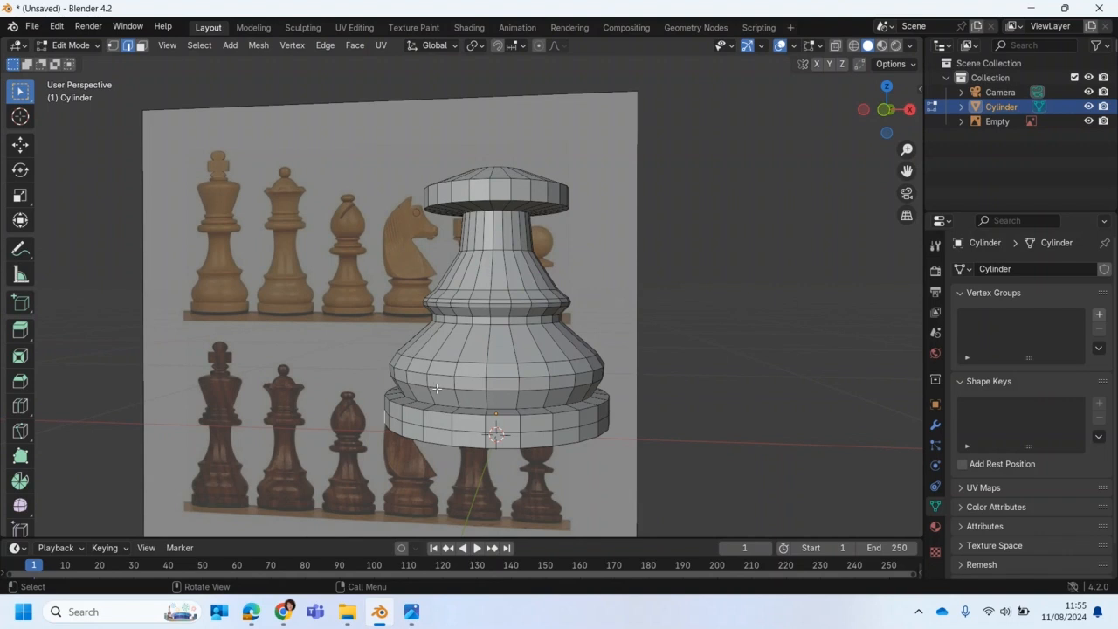
Delete the flat round face on top of the collar, keeping its rim of vertices as an open hole.
{"action": "middle_click_drag", "start_coordinate": [432, 386], "coordinate": [515, 341]}
{"action": "scroll", "coordinate": [516, 341], "scroll_direction": "up", "scroll_amount": 2}
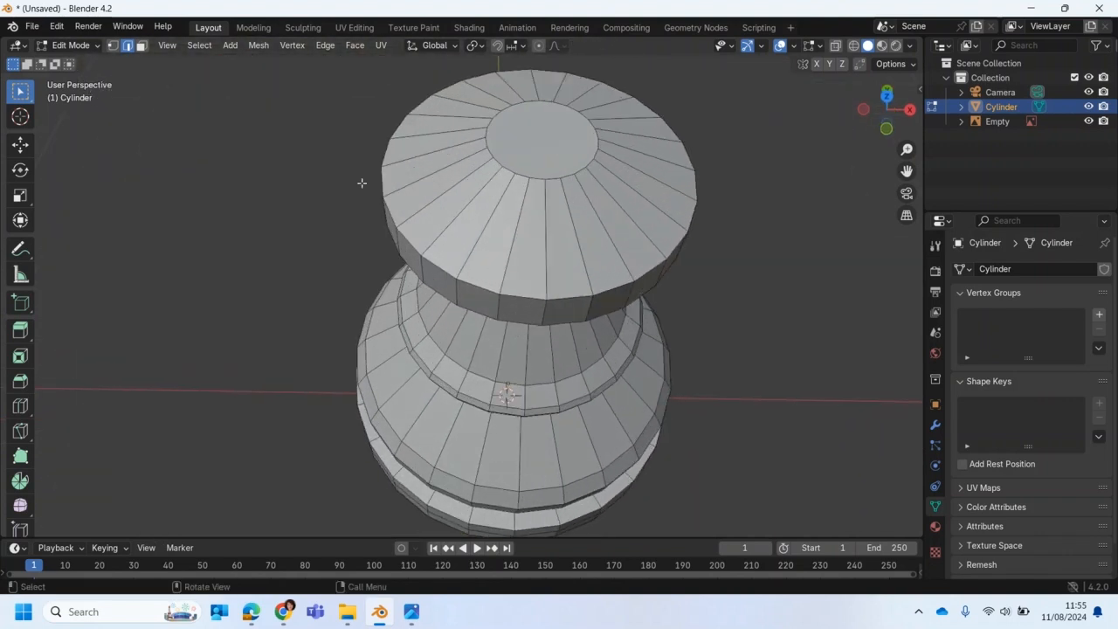
{"action": "left_click", "coordinate": [140, 45]}
{"action": "left_click", "coordinate": [540, 132]}
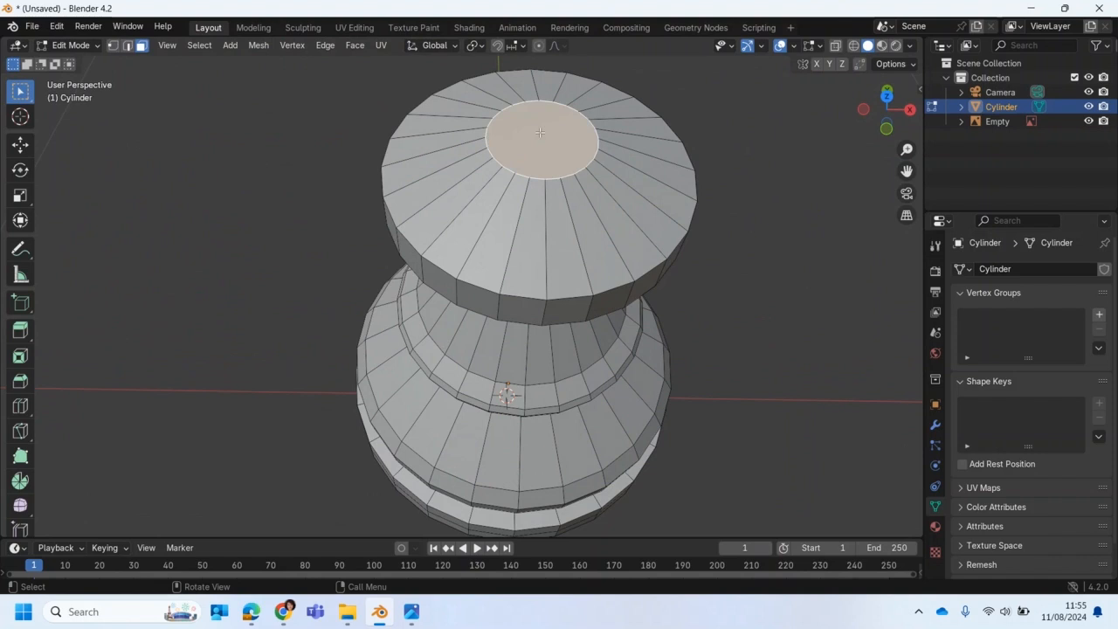
{"action": "middle_click_drag", "start_coordinate": [543, 152], "coordinate": [501, 189], "text": "shift"}
{"action": "scroll", "coordinate": [500, 262], "scroll_direction": "up", "scroll_amount": 3}
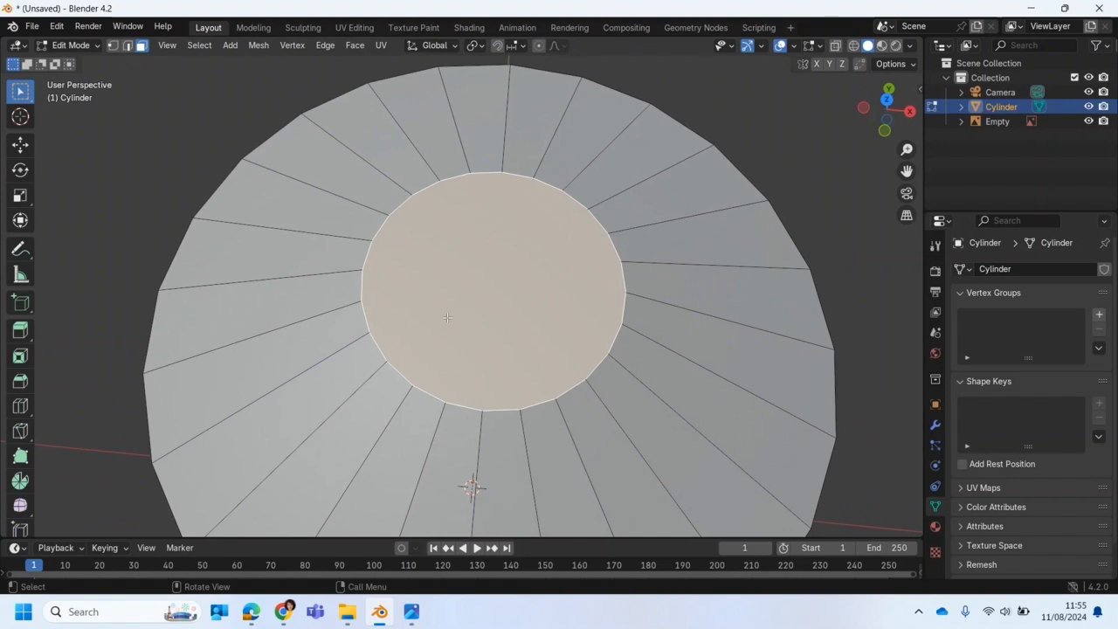
{"action": "left_click", "coordinate": [112, 46]}
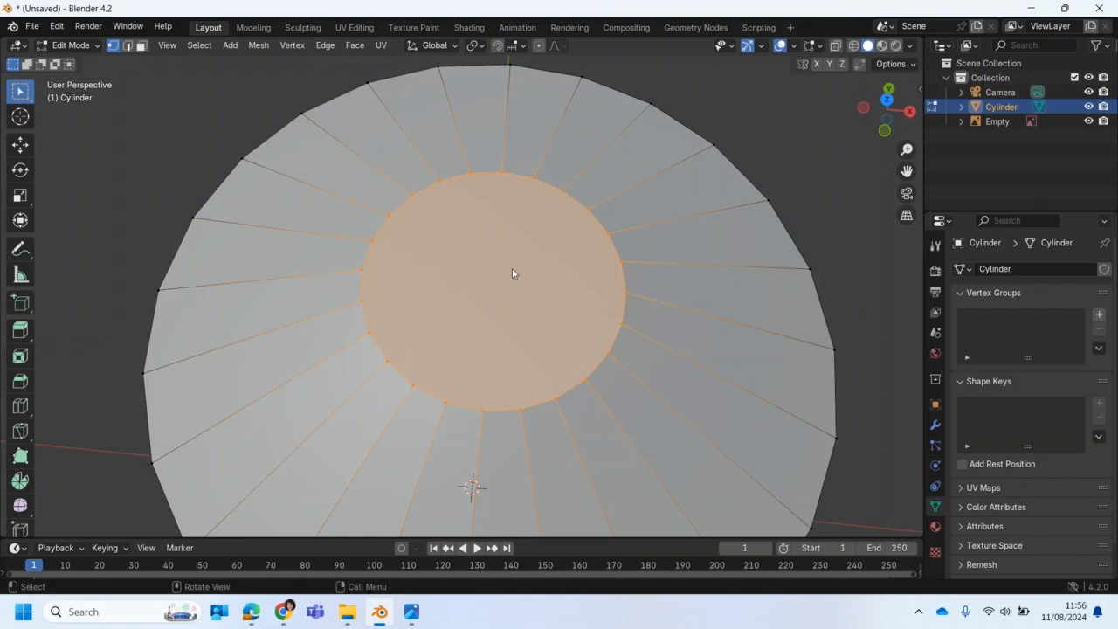
{"action": "key", "text": "x"}
{"action": "left_click", "coordinate": [463, 297]}
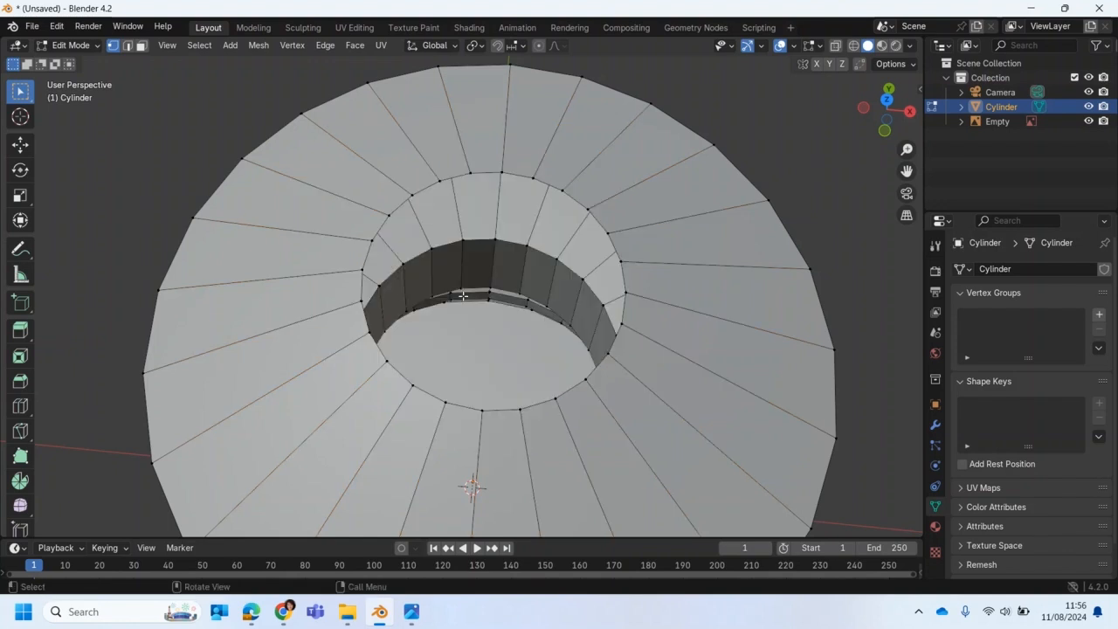
{"action": "middle_click_drag", "start_coordinate": [521, 322], "coordinate": [606, 199]}
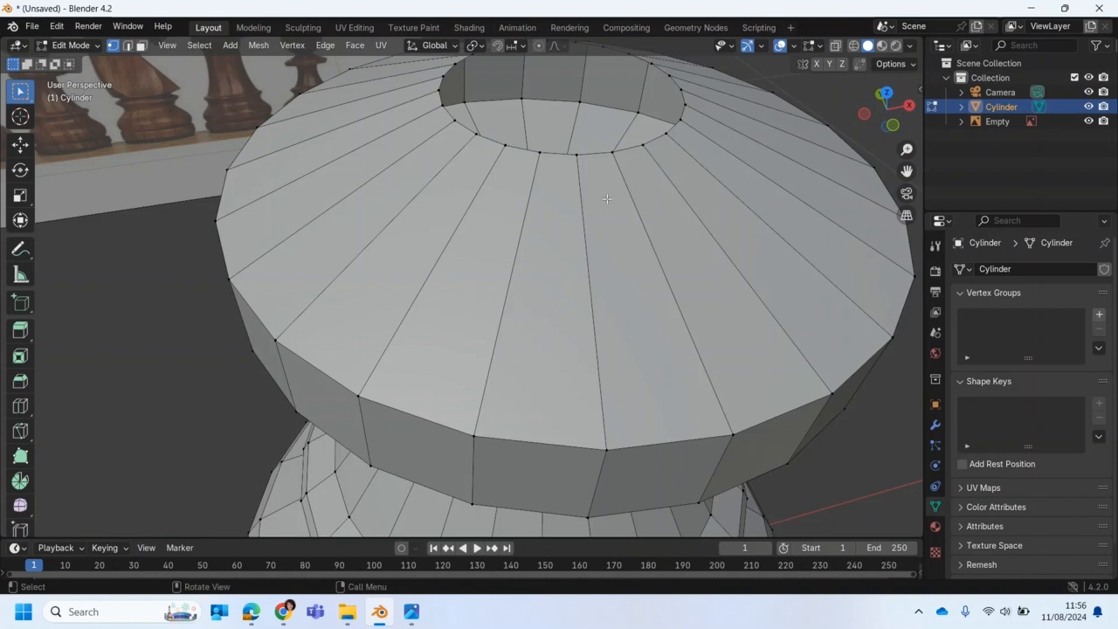
{"action": "scroll", "coordinate": [505, 208], "scroll_direction": "down", "scroll_amount": 3}
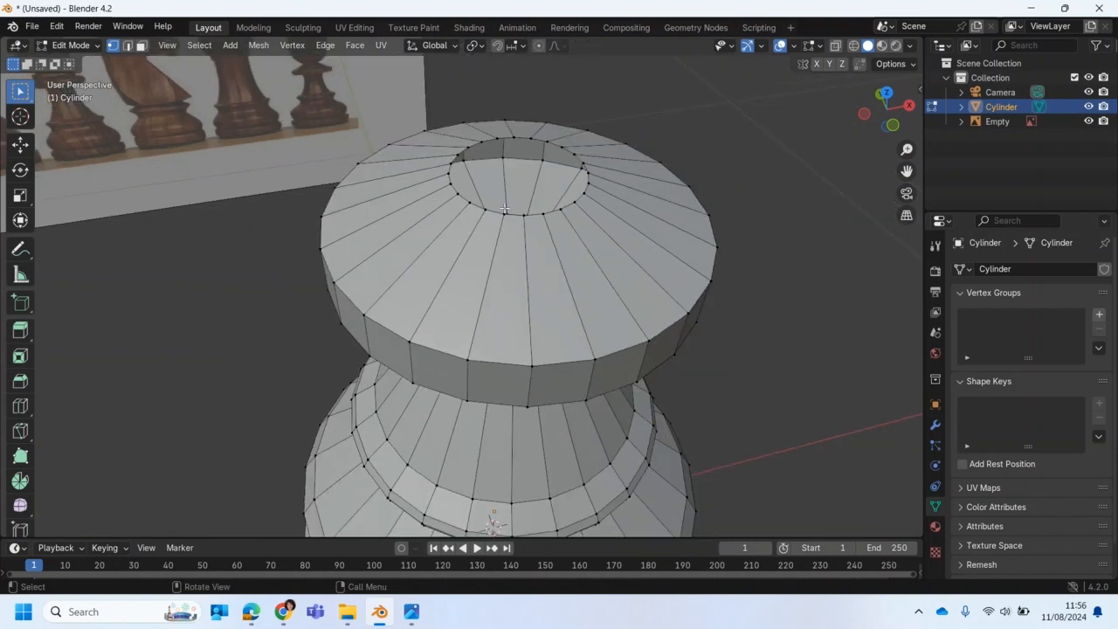
Inset the flat round face on the underside of the pawn's base by about 0.14 m.
{"action": "middle_click_drag", "start_coordinate": [582, 398], "coordinate": [546, 339]}
{"action": "scroll", "coordinate": [549, 352], "scroll_direction": "down", "scroll_amount": 3}
{"action": "key", "text": "3"}
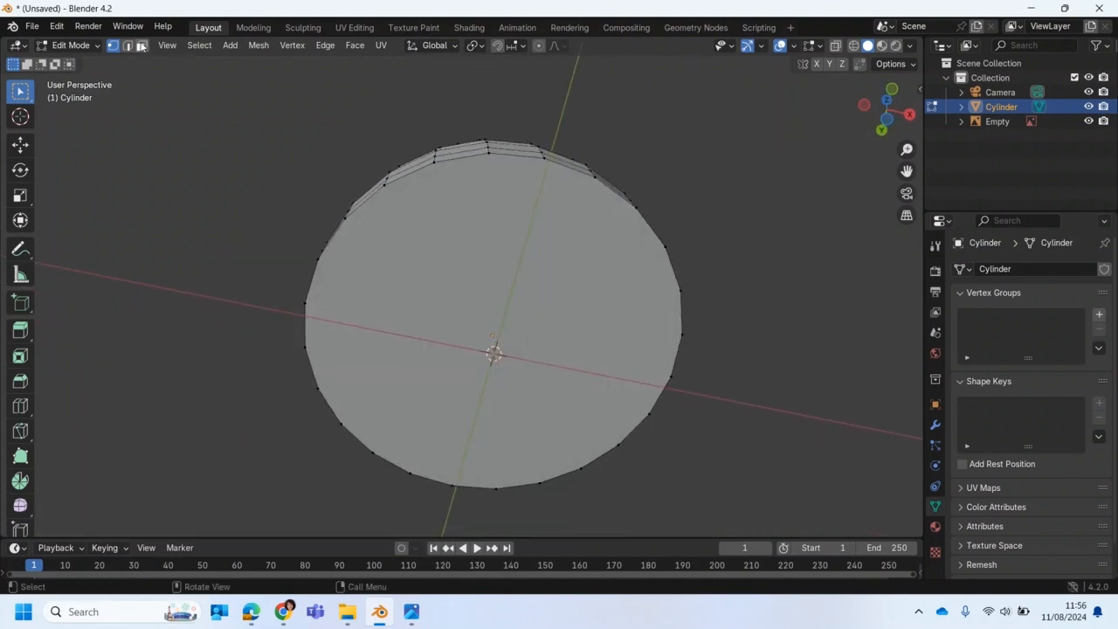
{"action": "left_click", "coordinate": [464, 308]}
{"action": "middle_click_drag", "start_coordinate": [475, 326], "coordinate": [504, 350]}
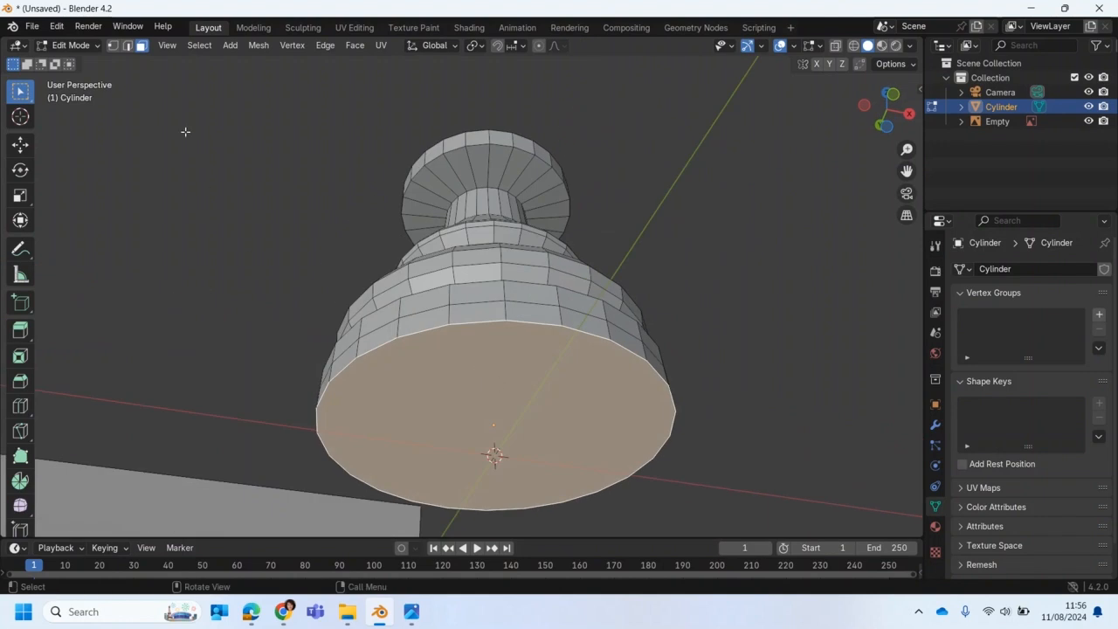
{"action": "left_click", "coordinate": [112, 46]}
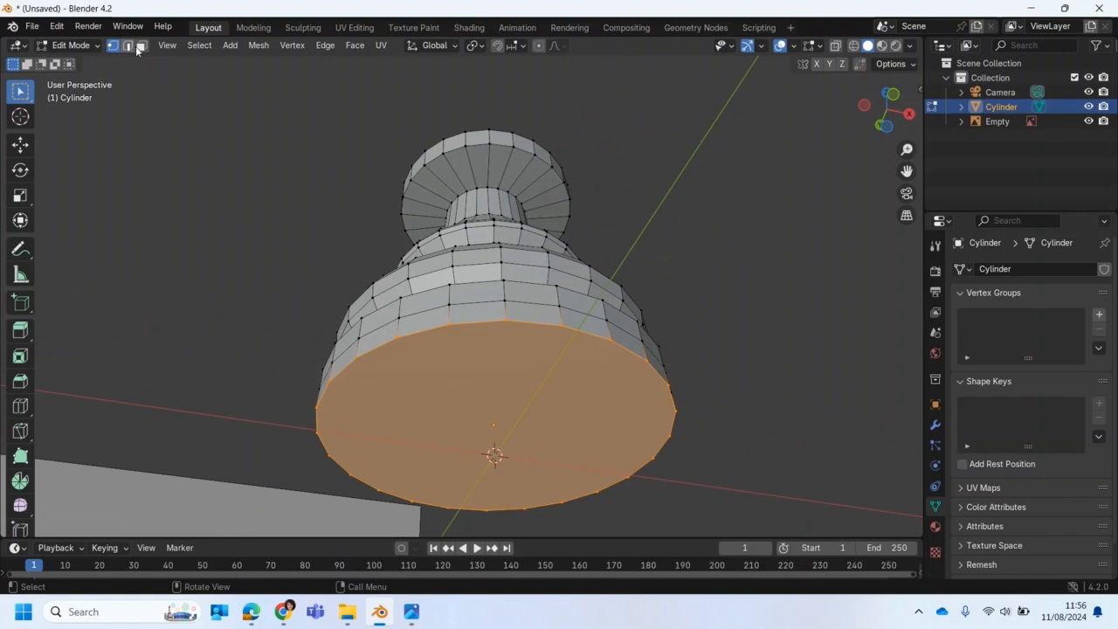
{"action": "left_click", "coordinate": [140, 45]}
{"action": "middle_click_drag", "start_coordinate": [426, 427], "coordinate": [480, 444]}
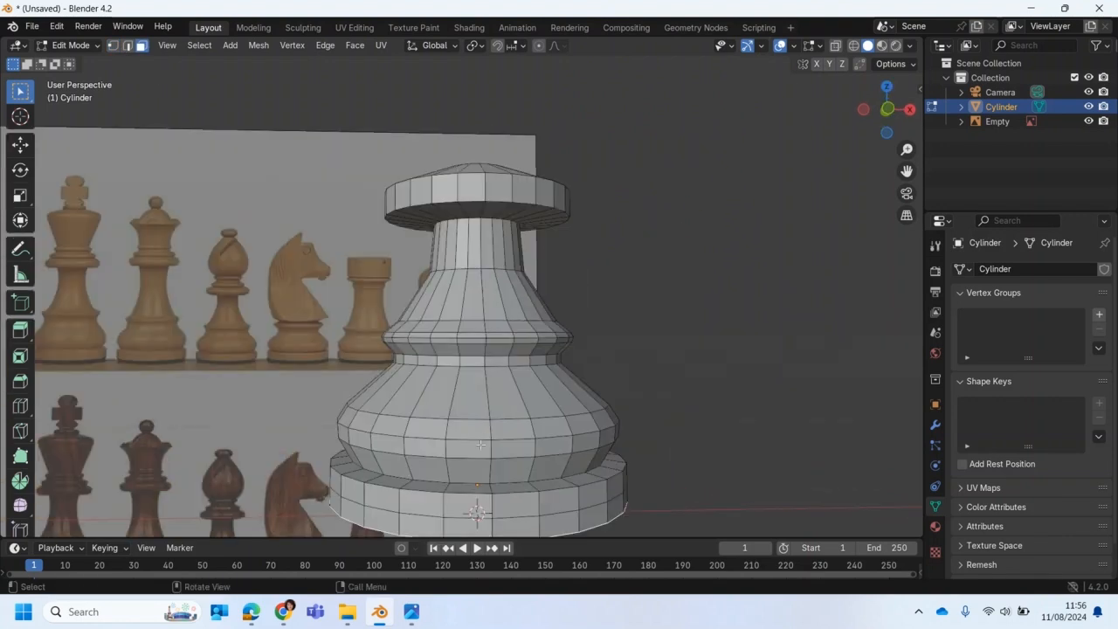
{"action": "scroll", "coordinate": [458, 436], "scroll_direction": "up", "scroll_amount": 4}
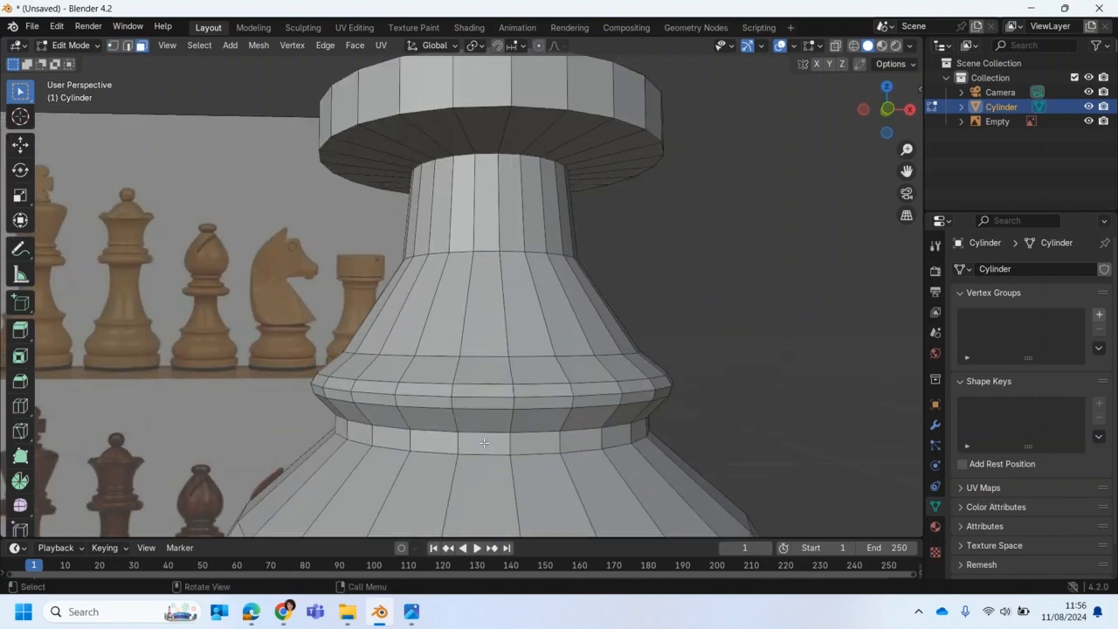
{"action": "middle_click_drag", "start_coordinate": [473, 443], "coordinate": [472, 396]}
{"action": "scroll", "coordinate": [490, 345], "scroll_direction": "up", "scroll_amount": 4}
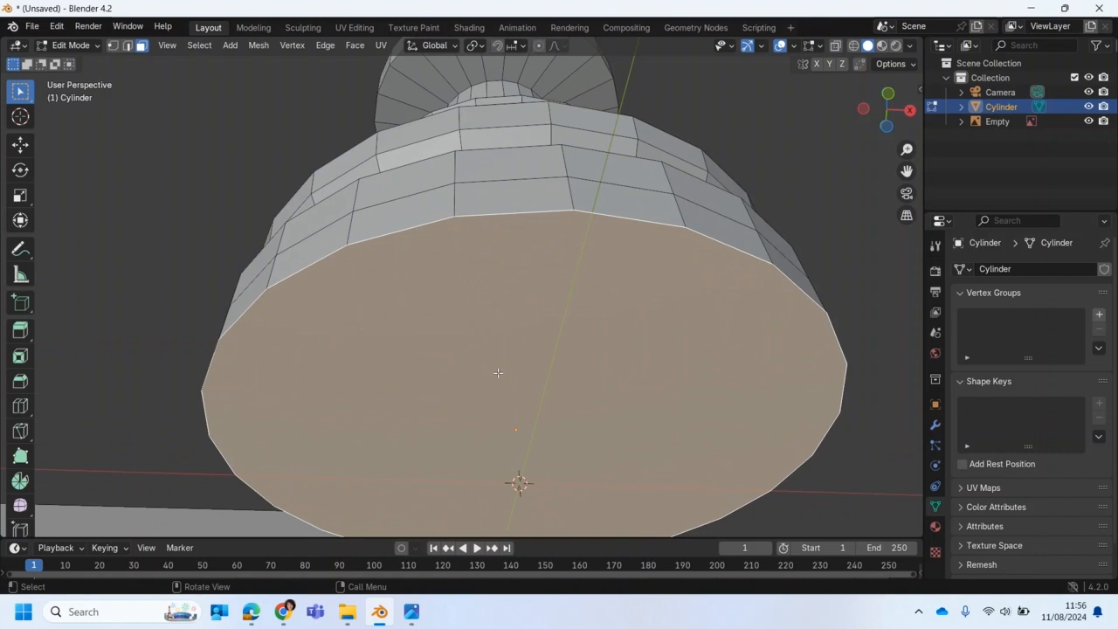
{"action": "scroll", "coordinate": [498, 373], "scroll_direction": "down", "scroll_amount": 2}
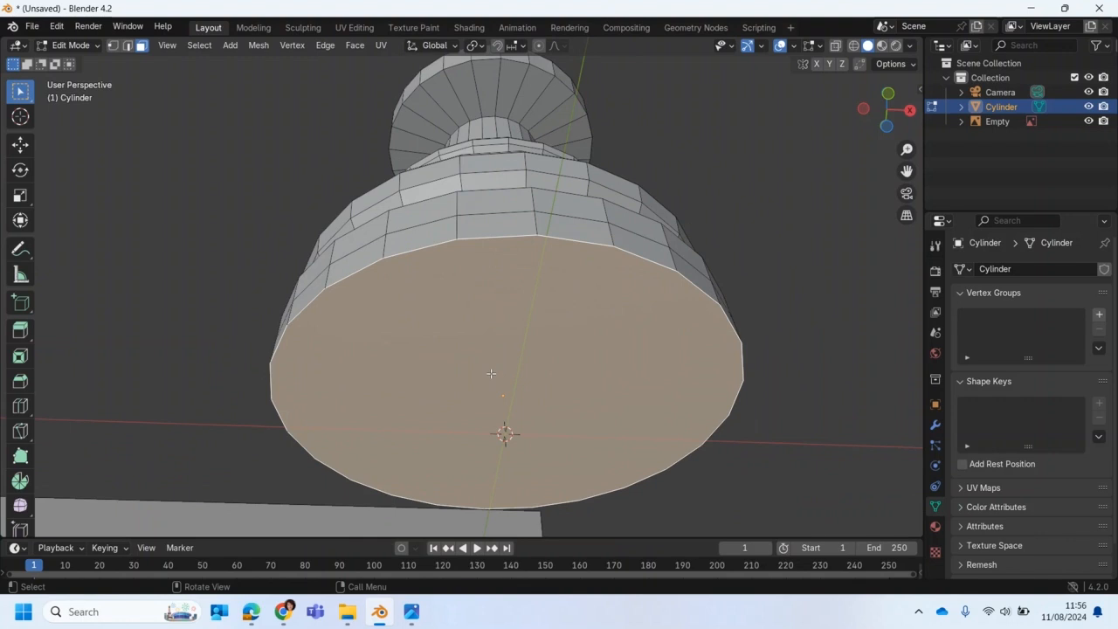
{"action": "left_click", "coordinate": [22, 360]}
{"action": "left_click_drag", "start_coordinate": [545, 370], "coordinate": [524, 392]}
{"action": "middle_click_drag", "start_coordinate": [524, 392], "coordinate": [439, 327]}
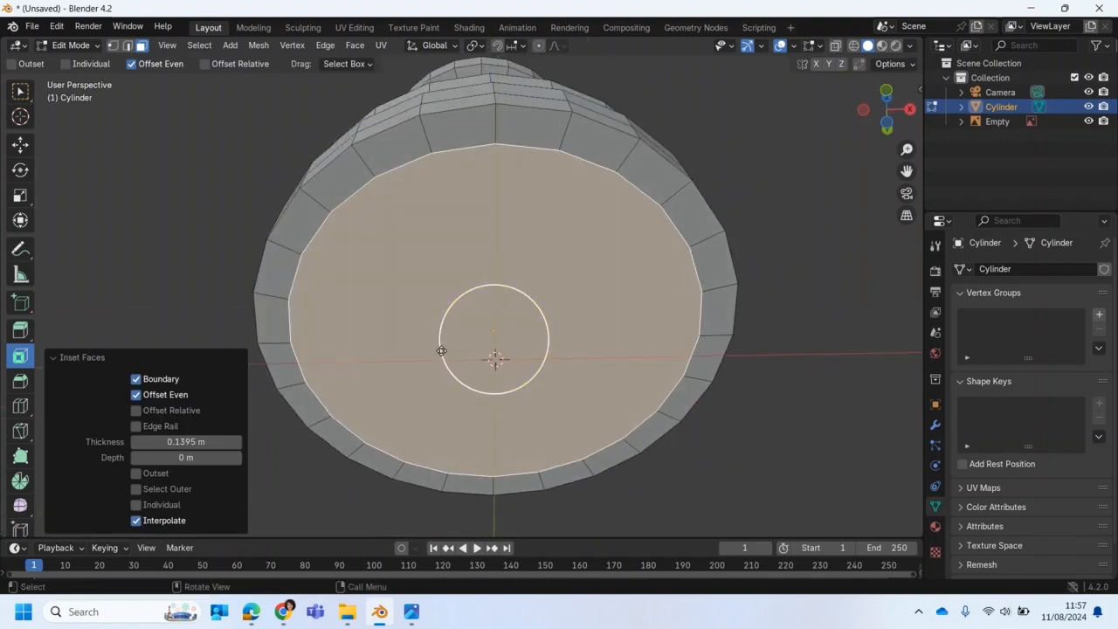
Delete the inset face under the base, keeping the ring of faces around it.
{"action": "key", "text": "x"}
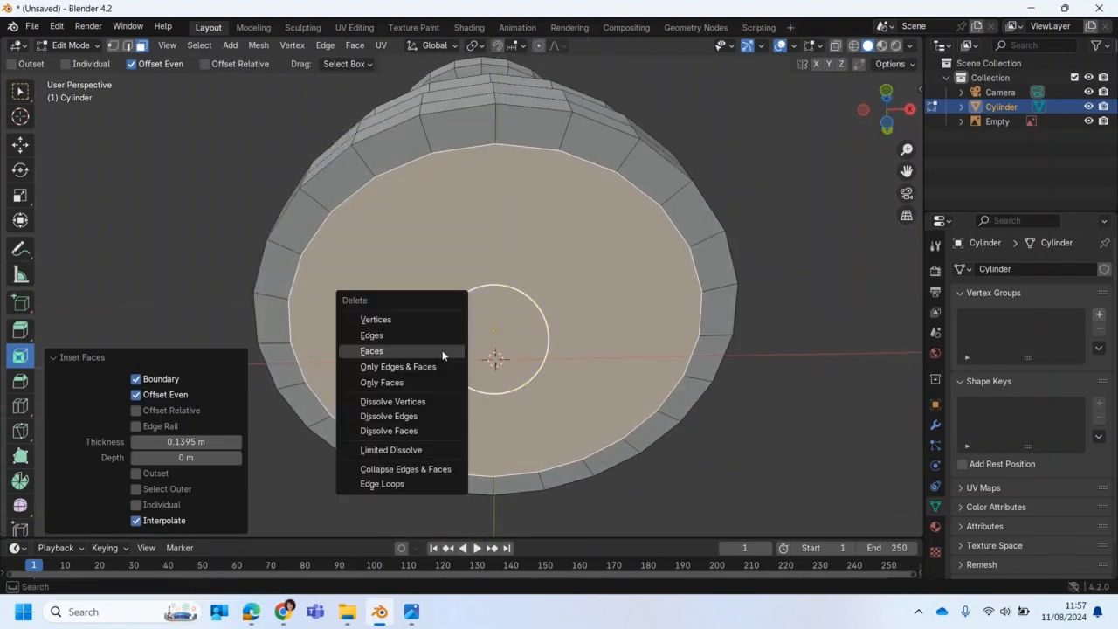
{"action": "left_click", "coordinate": [442, 350]}
{"action": "middle_click_drag", "start_coordinate": [465, 350], "coordinate": [471, 262]}
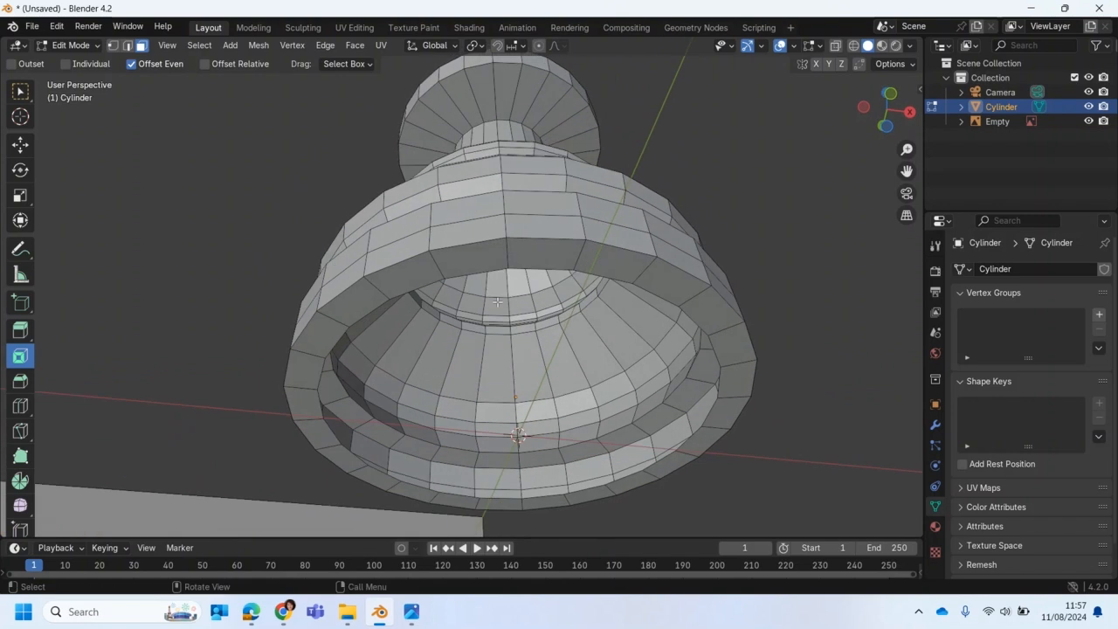
Grid Fill the inner edge loop of the opening under the base with a span of 6 and offset 0, and deselect it.
{"action": "left_click", "coordinate": [127, 45]}
{"action": "left_click", "coordinate": [466, 275], "text": "alt"}
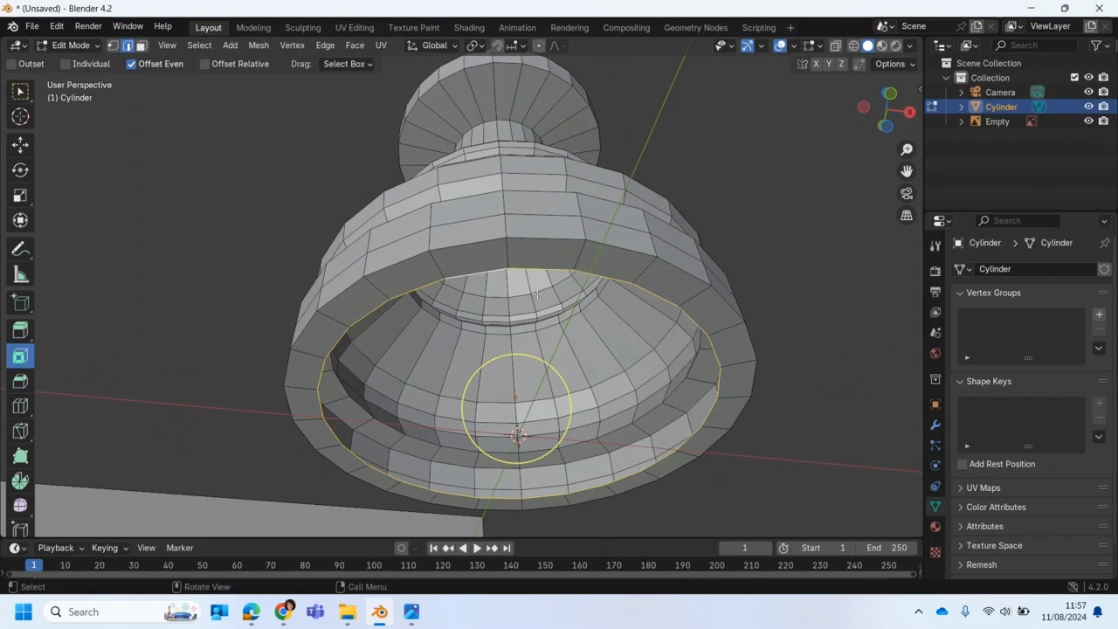
{"action": "left_click", "coordinate": [353, 48]}
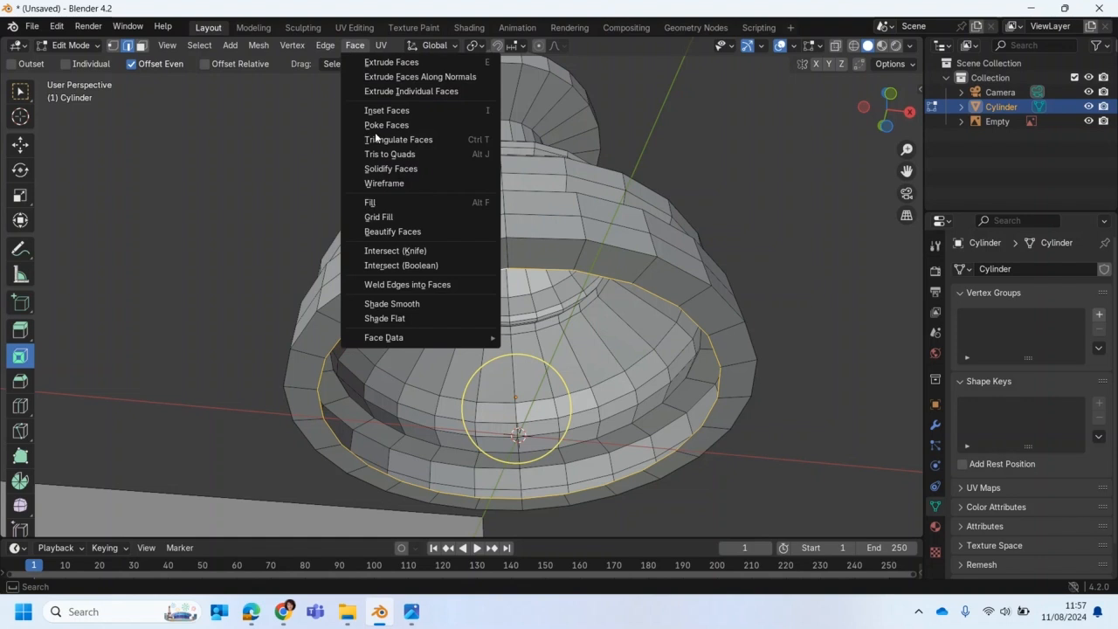
{"action": "left_click", "coordinate": [378, 216]}
{"action": "middle_click_drag", "start_coordinate": [476, 336], "coordinate": [594, 281]}
{"action": "scroll", "coordinate": [594, 281], "scroll_direction": "up", "scroll_amount": 2}
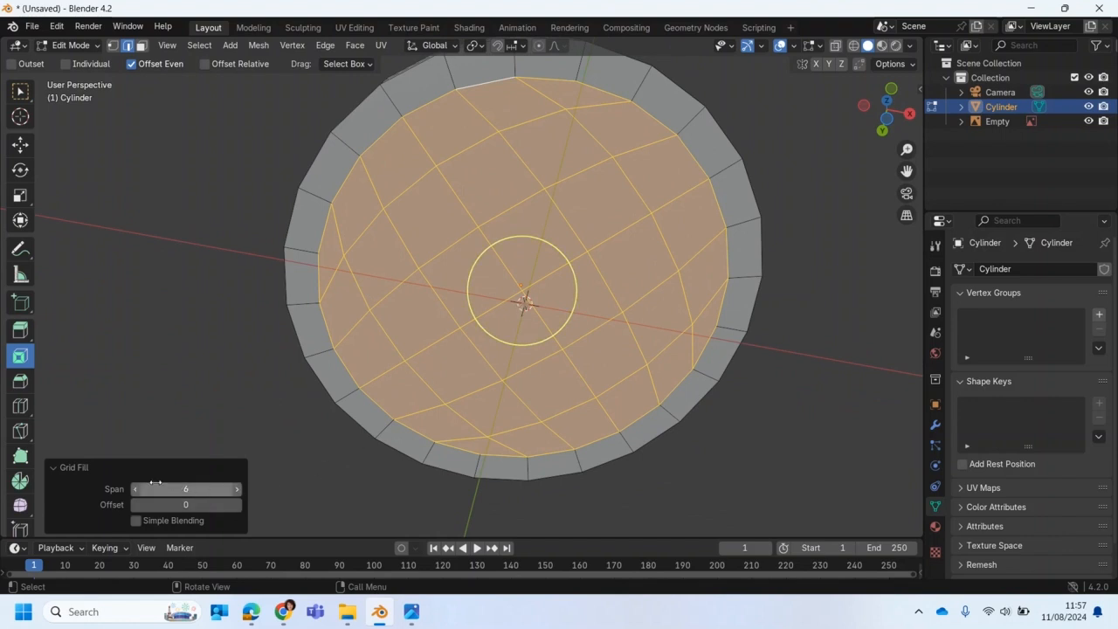
{"action": "middle_click_drag", "start_coordinate": [551, 284], "coordinate": [270, 286]}
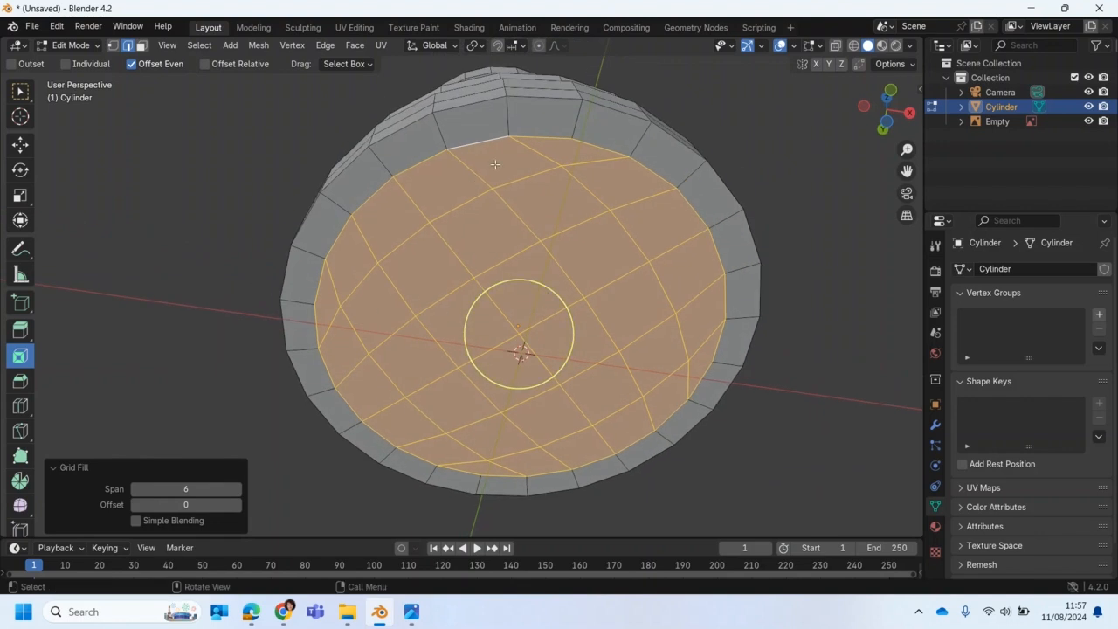
{"action": "left_click", "coordinate": [210, 233]}
Return to Object Mode and add a UV sphere with 24 segments for the pawn's head.
{"action": "middle_click_drag", "start_coordinate": [377, 273], "coordinate": [504, 341]}
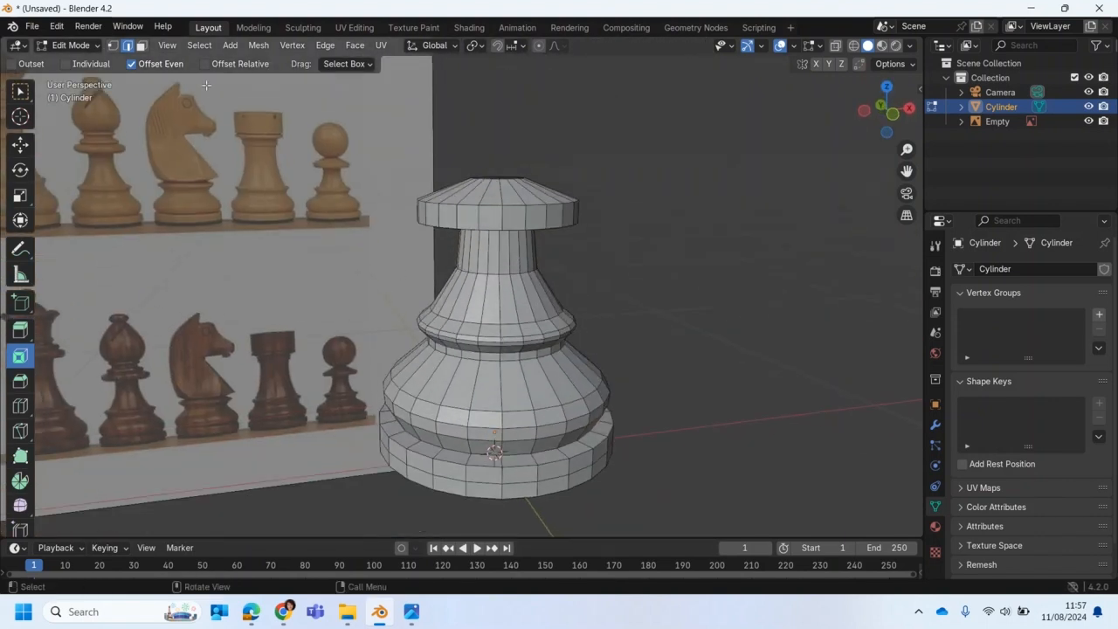
{"action": "left_click", "coordinate": [60, 46]}
{"action": "left_click", "coordinate": [77, 61]}
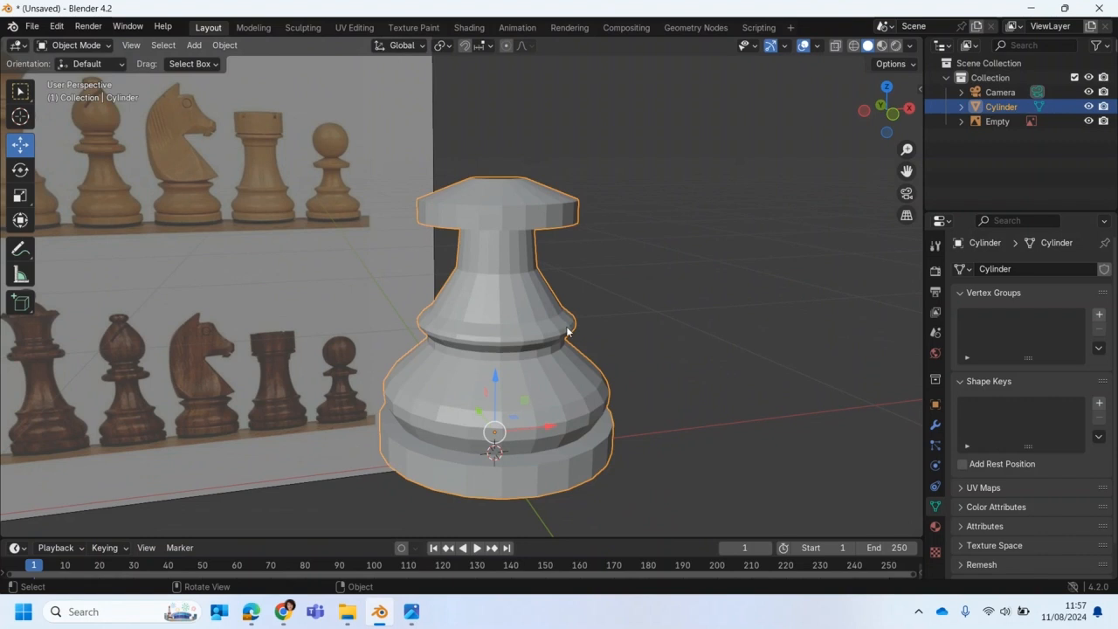
{"action": "scroll", "coordinate": [563, 328], "scroll_direction": "down", "scroll_amount": 1}
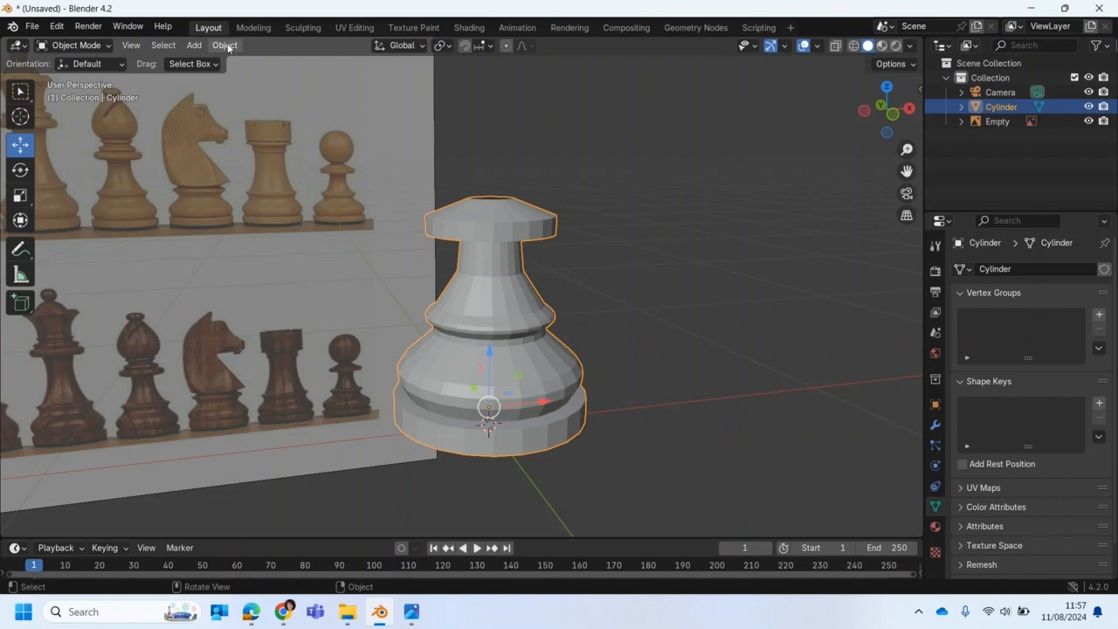
{"action": "left_click", "coordinate": [194, 46]}
{"action": "mouse_move", "coordinate": [215, 62]}
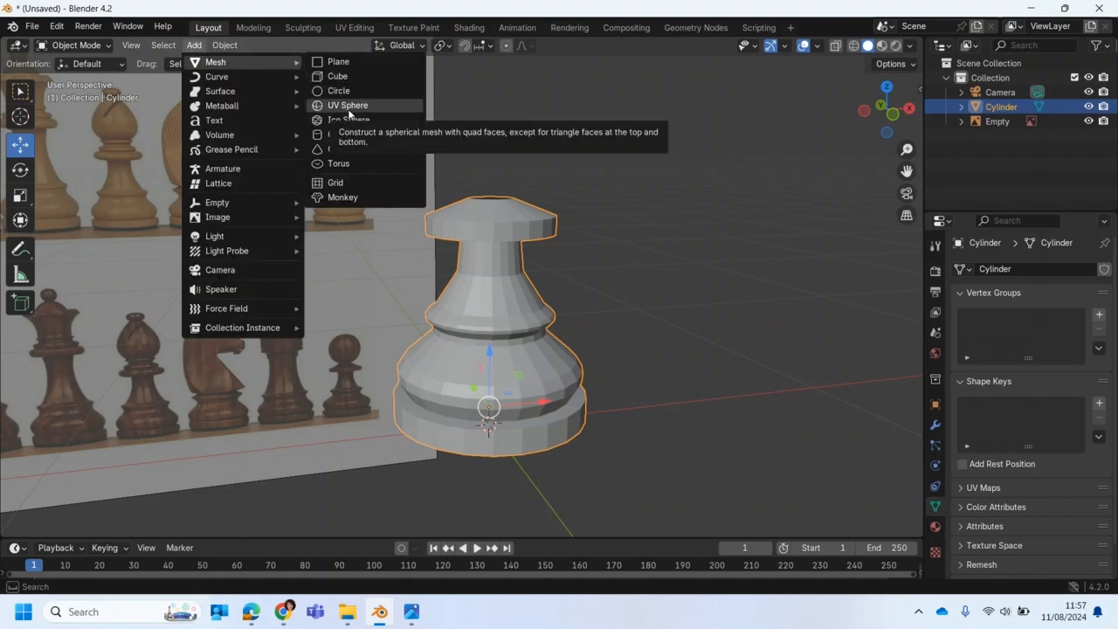
{"action": "left_click", "coordinate": [349, 106]}
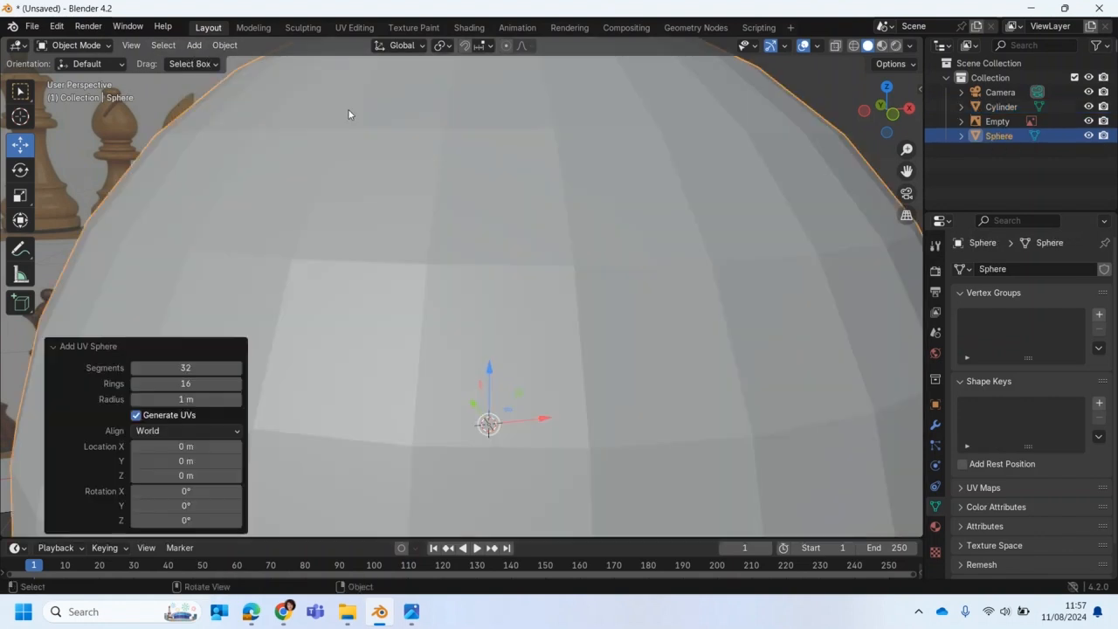
{"action": "left_click", "coordinate": [201, 367]}
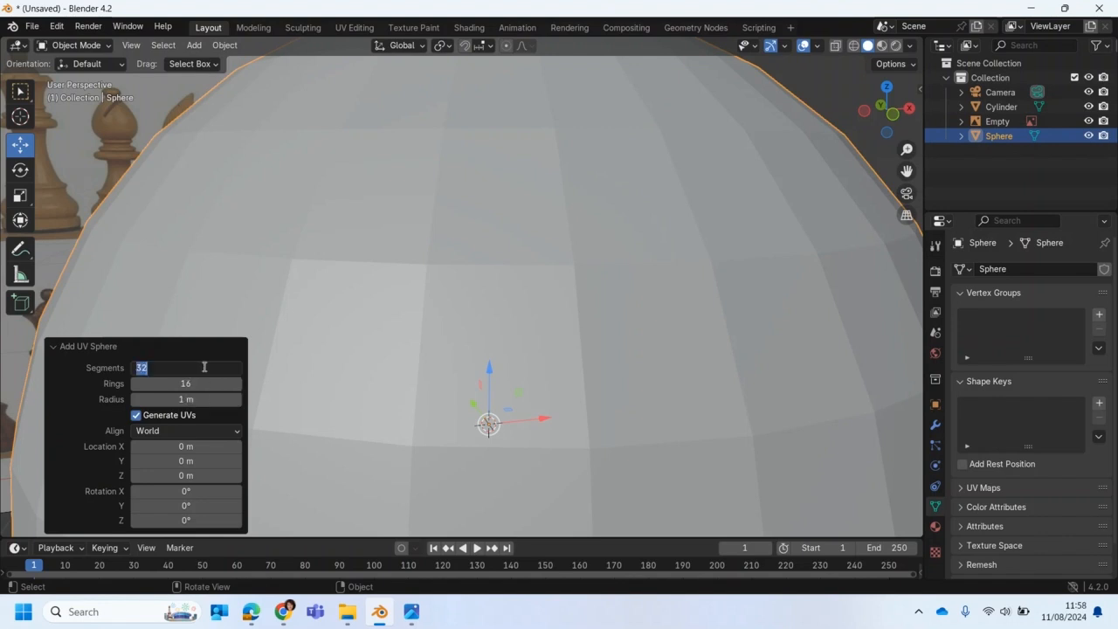
{"action": "type", "text": "24"}
{"action": "key", "text": "Return"}
{"action": "scroll", "coordinate": [542, 353], "scroll_direction": "down", "scroll_amount": 5}
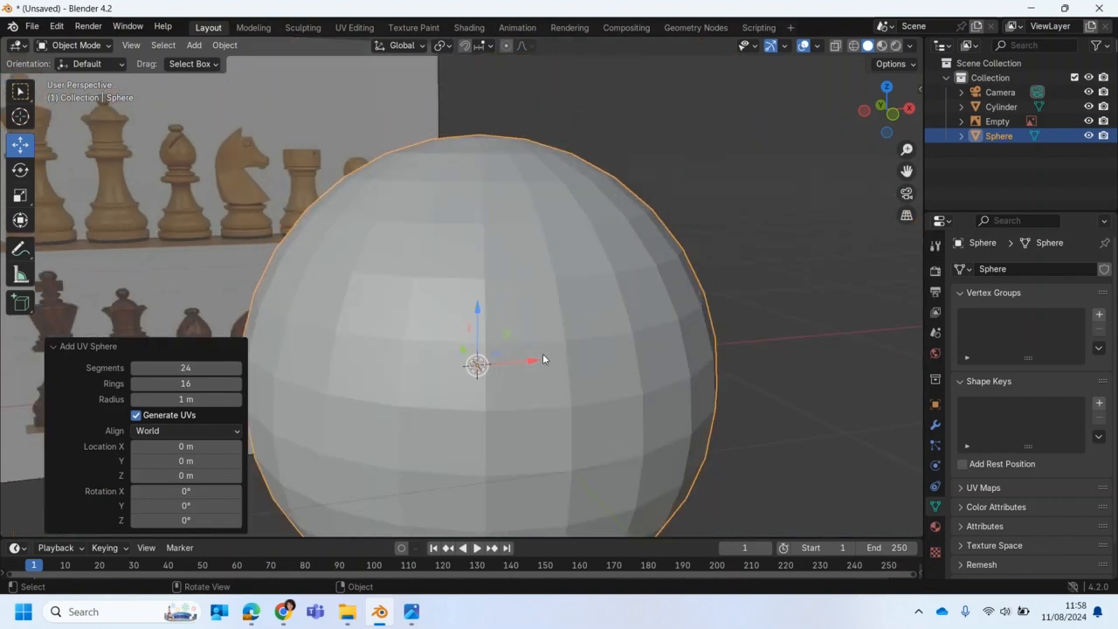
In front view with X-ray on, scale the sphere uniformly to about 0.226.
{"action": "scroll", "coordinate": [490, 321], "scroll_direction": "down", "scroll_amount": 2}
{"action": "key", "text": "KP_1"}
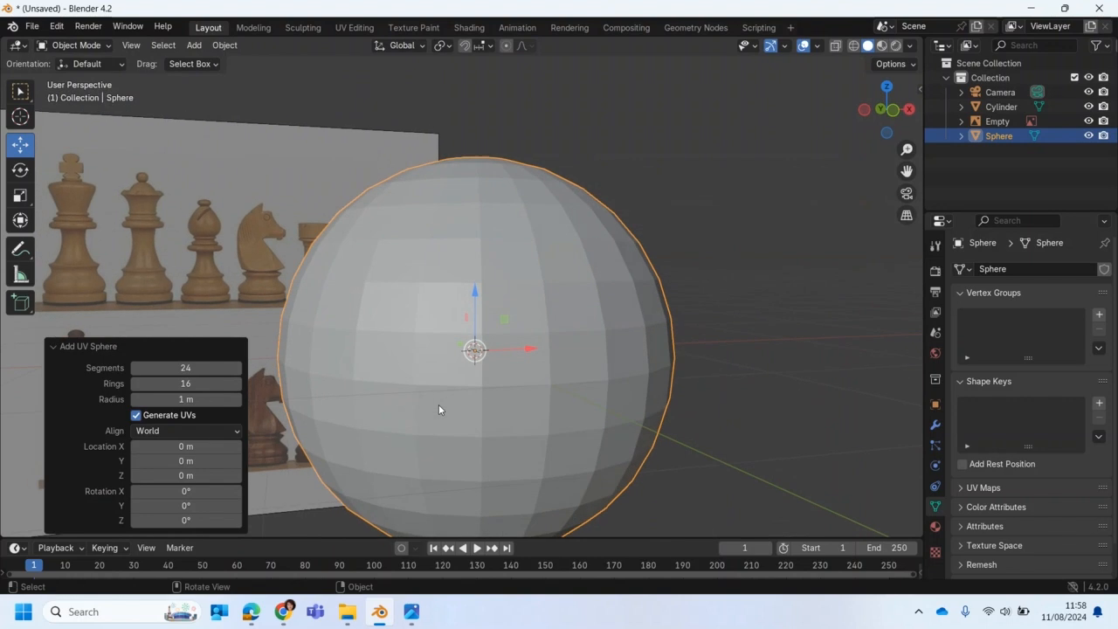
{"action": "left_click", "coordinate": [835, 45]}
{"action": "key", "text": "shift+space"}
{"action": "key", "text": "s"}
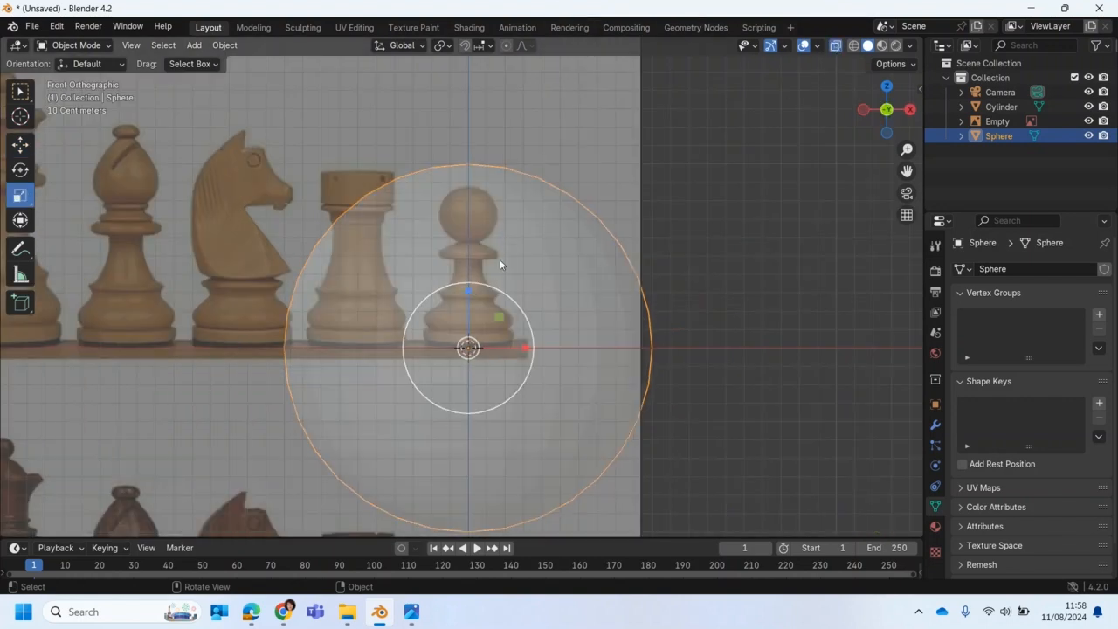
{"action": "left_click_drag", "start_coordinate": [493, 284], "coordinate": [462, 334]}
{"action": "scroll", "coordinate": [462, 334], "scroll_direction": "up", "scroll_amount": 4}
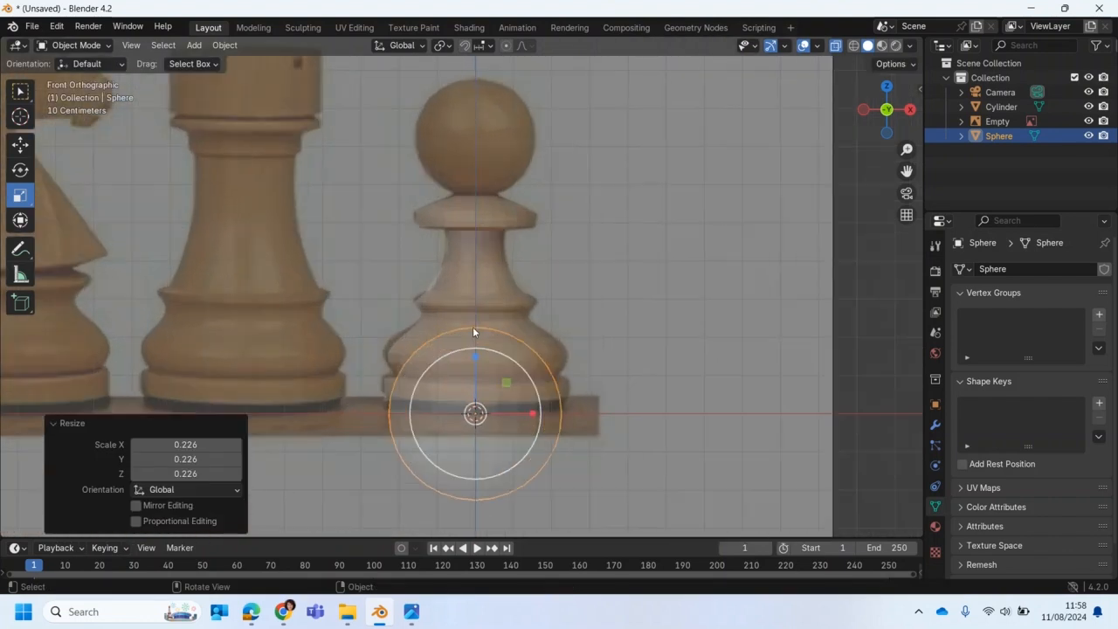
Move the sphere about 0.685 m up along Z onto the reference pawn's head.
{"action": "key", "text": "shift+space"}
{"action": "key", "text": "g"}
{"action": "left_click_drag", "start_coordinate": [475, 350], "coordinate": [471, 82]}
{"action": "middle_click_drag", "start_coordinate": [471, 82], "coordinate": [473, 199], "text": "shift"}
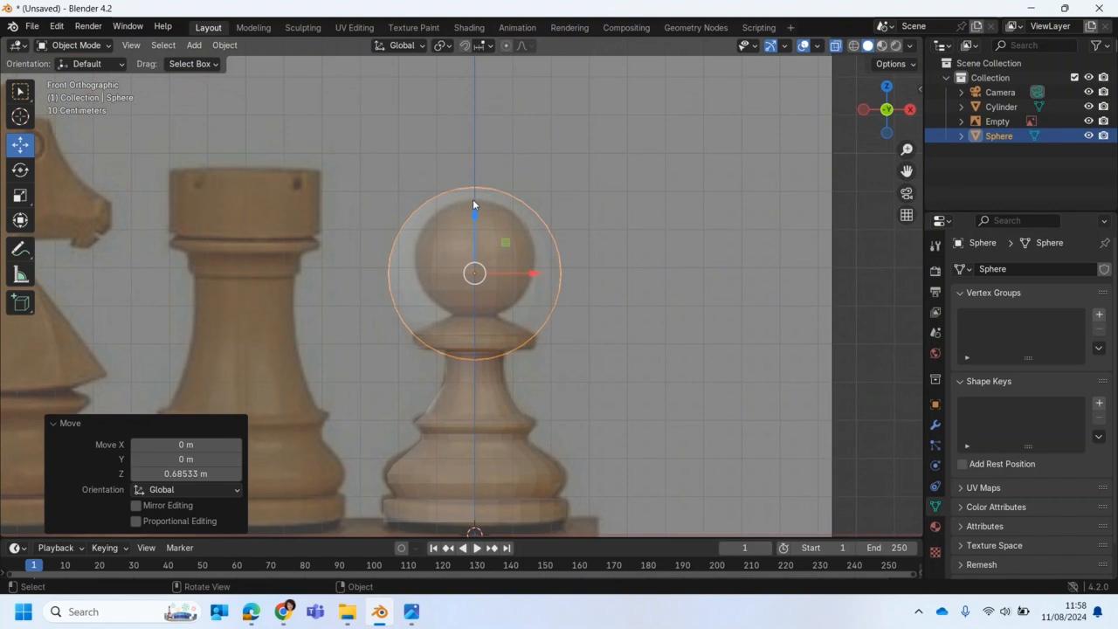
Scale the sphere down and fine-tune its position to match the reference pawn's head, with a final resize of 1.040.
{"action": "key", "text": "shift+space"}
{"action": "key", "text": "s"}
{"action": "left_click_drag", "start_coordinate": [502, 219], "coordinate": [517, 175]}
{"action": "key", "text": "shift+space"}
{"action": "key", "text": "g"}
{"action": "scroll", "coordinate": [475, 200], "scroll_direction": "up", "scroll_amount": 3}
{"action": "key", "text": "shift+space"}
{"action": "key", "text": "s"}
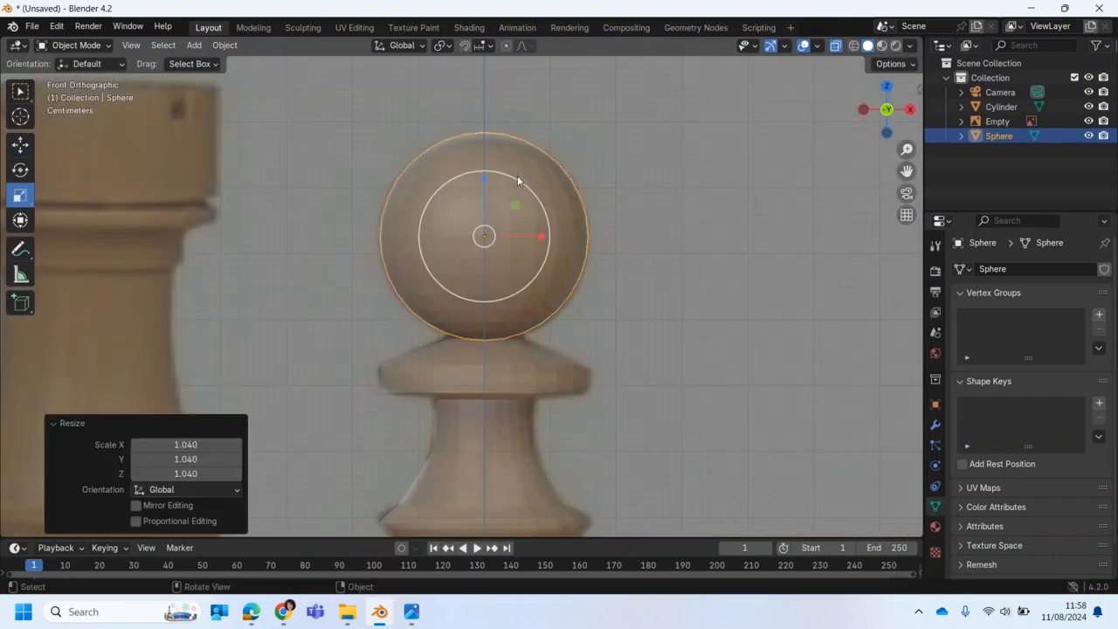
Turn off X-ray and examine where the sphere meets the collar in perspective and front view.
{"action": "left_click", "coordinate": [834, 46]}
{"action": "middle_click_drag", "start_coordinate": [620, 263], "coordinate": [652, 269]}
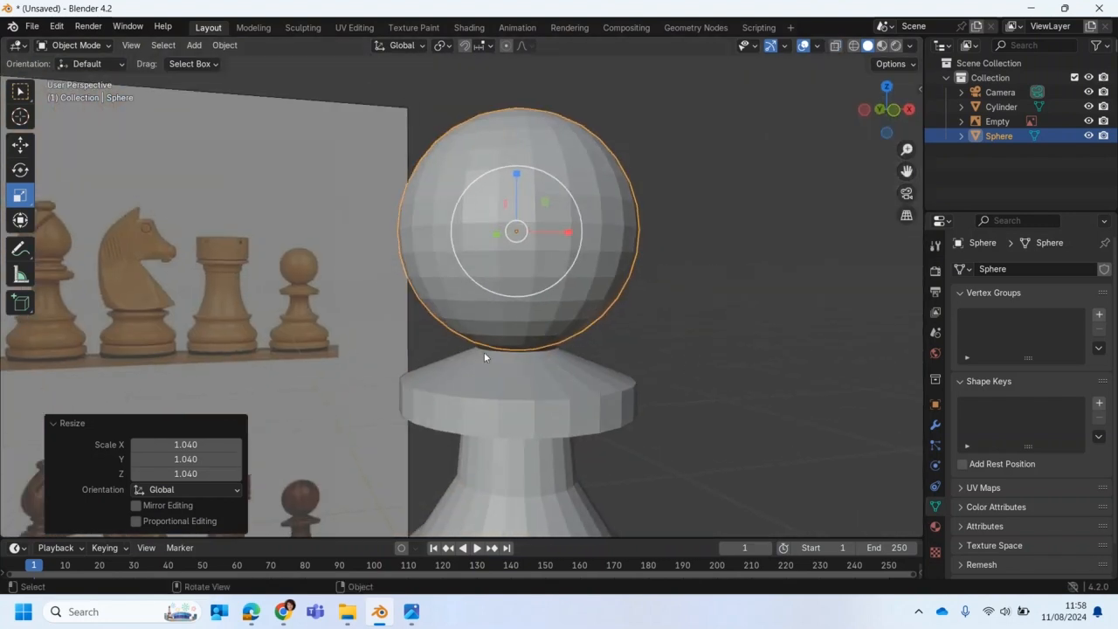
{"action": "scroll", "coordinate": [492, 403], "scroll_direction": "up", "scroll_amount": 2}
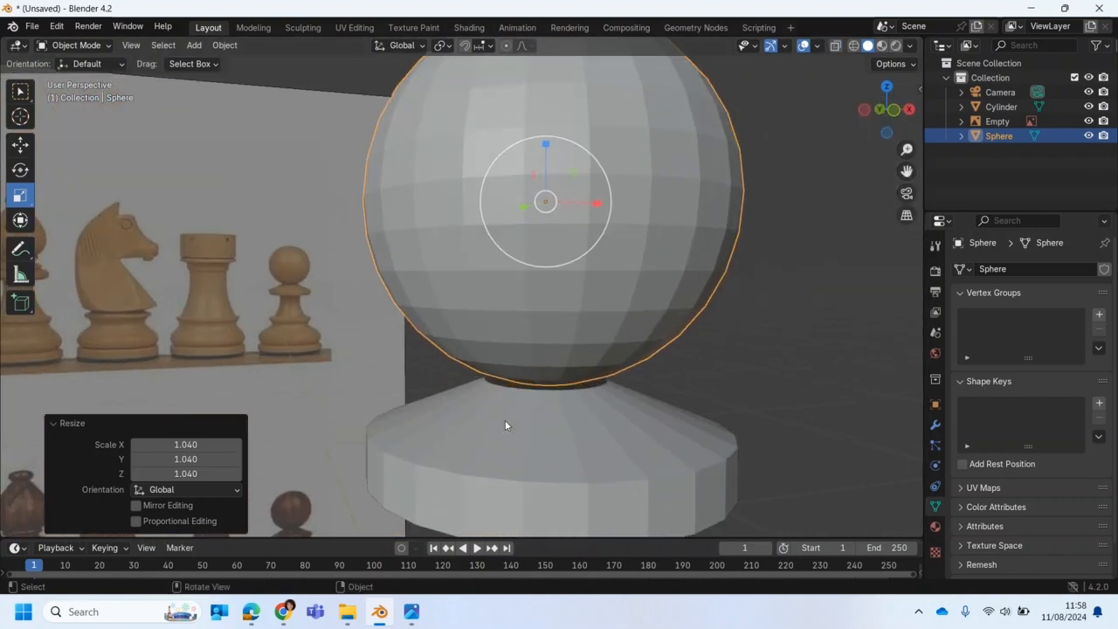
{"action": "mouse_move", "coordinate": [505, 419]}
{"action": "middle_mouse_down"}
{"action": "mouse_move", "coordinate": [487, 405]}
{"action": "mouse_move", "coordinate": [487, 416]}
{"action": "middle_mouse_up"}
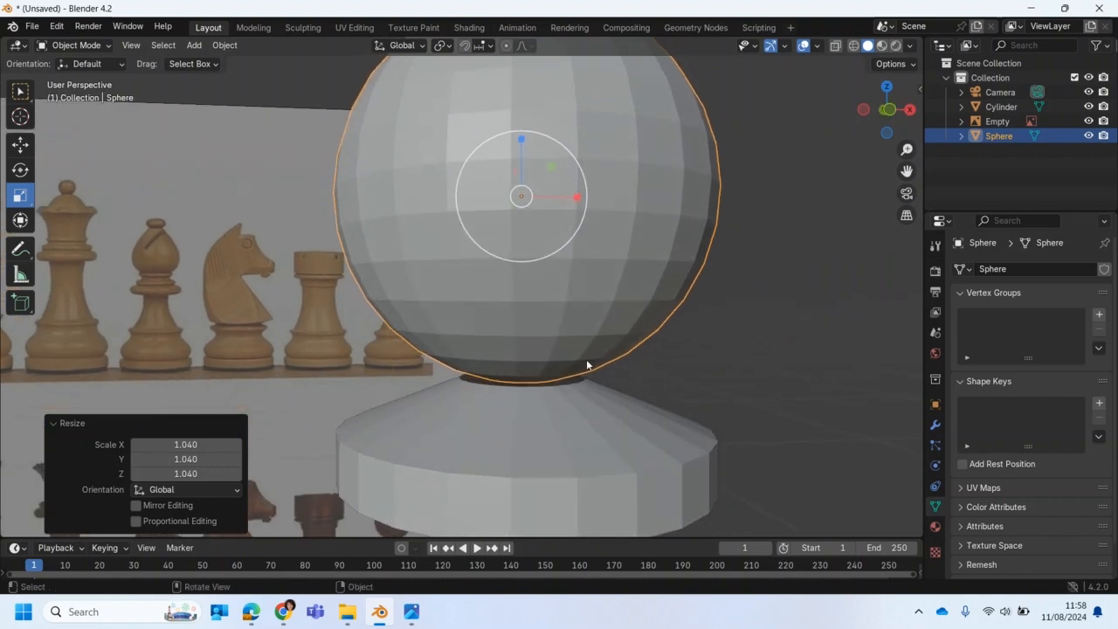
{"action": "key", "text": "KP_1"}
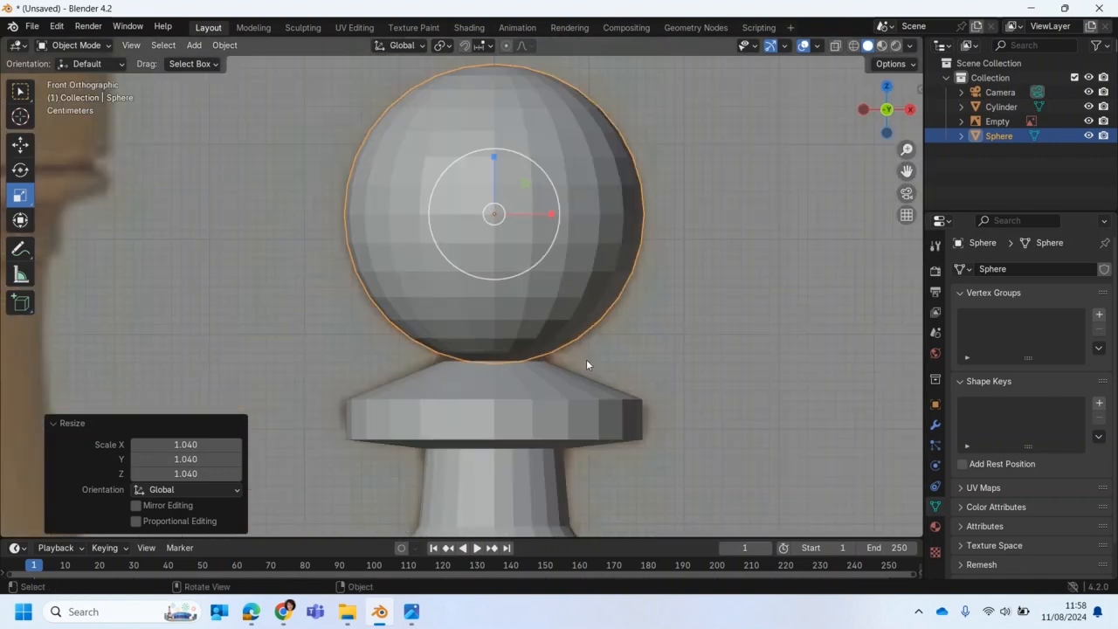
{"action": "left_click", "coordinate": [76, 45]}
{"action": "left_click", "coordinate": [68, 75]}
{"action": "middle_click_drag", "start_coordinate": [428, 301], "coordinate": [457, 319]}
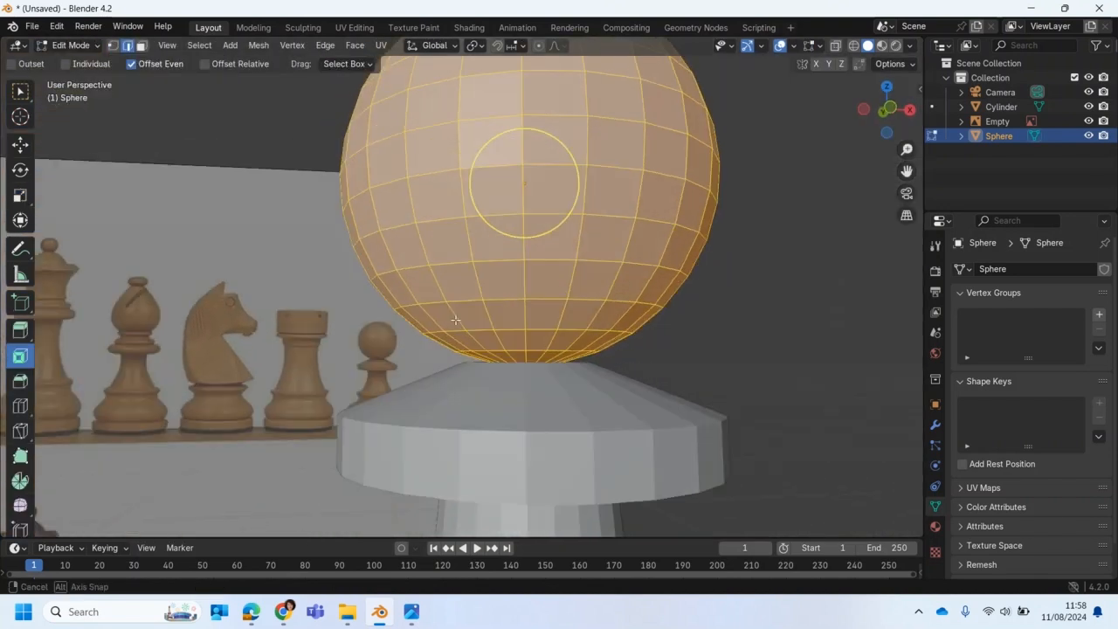
{"action": "scroll", "coordinate": [567, 439], "scroll_direction": "up", "scroll_amount": 3}
{"action": "middle_click_drag", "start_coordinate": [567, 440], "coordinate": [545, 428]}
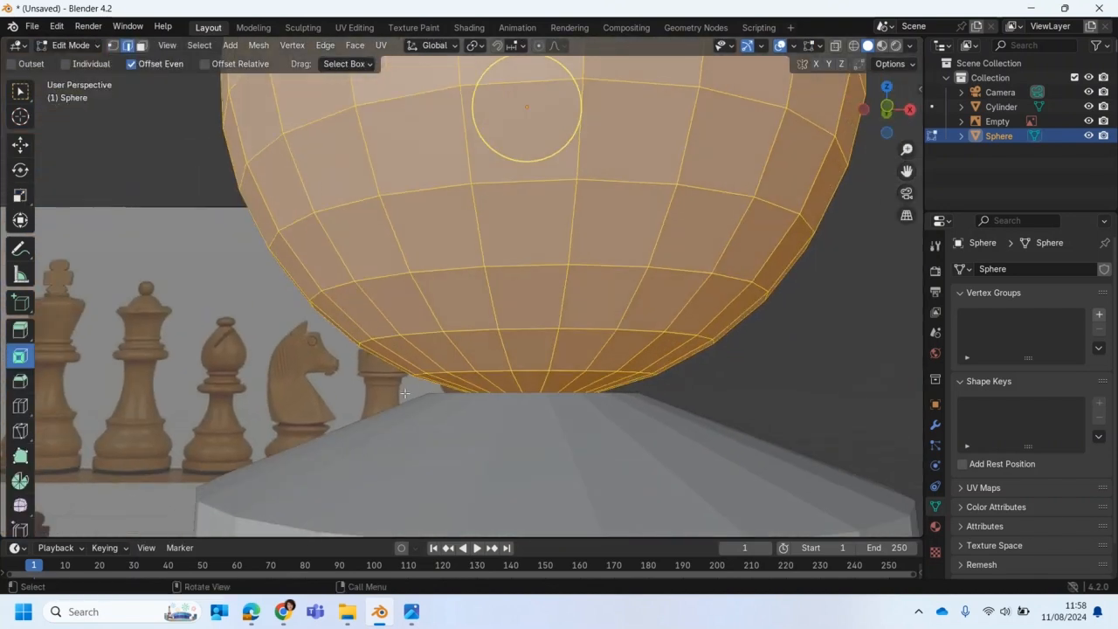
{"action": "left_click", "coordinate": [20, 90]}
{"action": "left_click", "coordinate": [70, 45]}
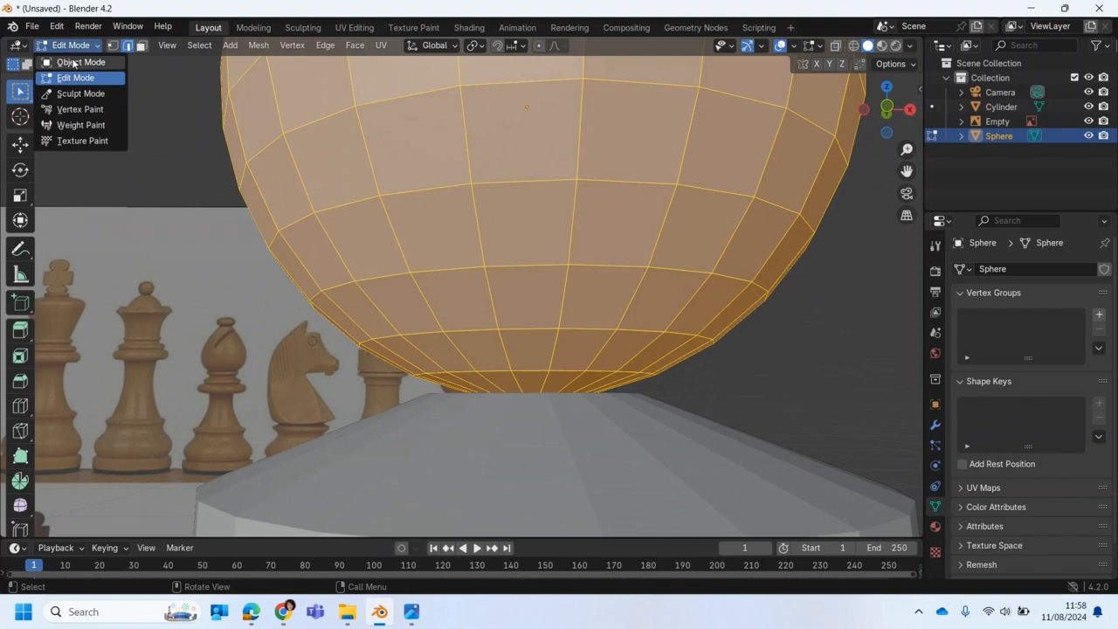
{"action": "left_click", "coordinate": [74, 62]}
In Object Mode, select the cylinder body and rename the object as Pawn.
{"action": "left_click", "coordinate": [504, 453]}
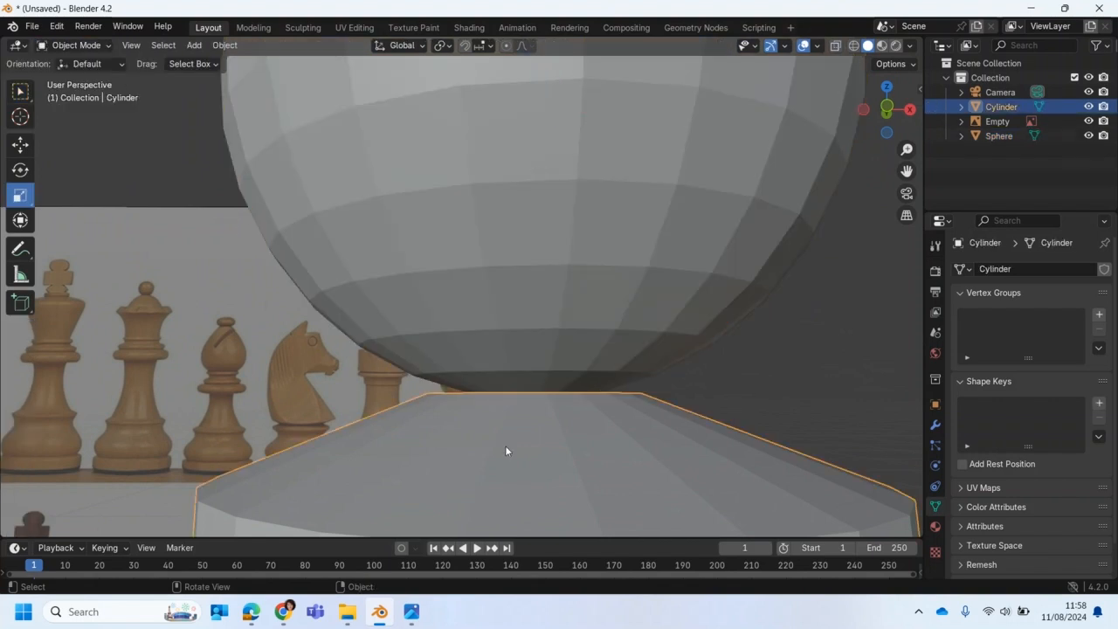
{"action": "left_click", "coordinate": [1088, 107]}
{"action": "left_click", "coordinate": [1088, 106]}
{"action": "left_click", "coordinate": [1088, 106]}
{"action": "left_click", "coordinate": [1088, 107]}
{"action": "double_click", "coordinate": [997, 107]}
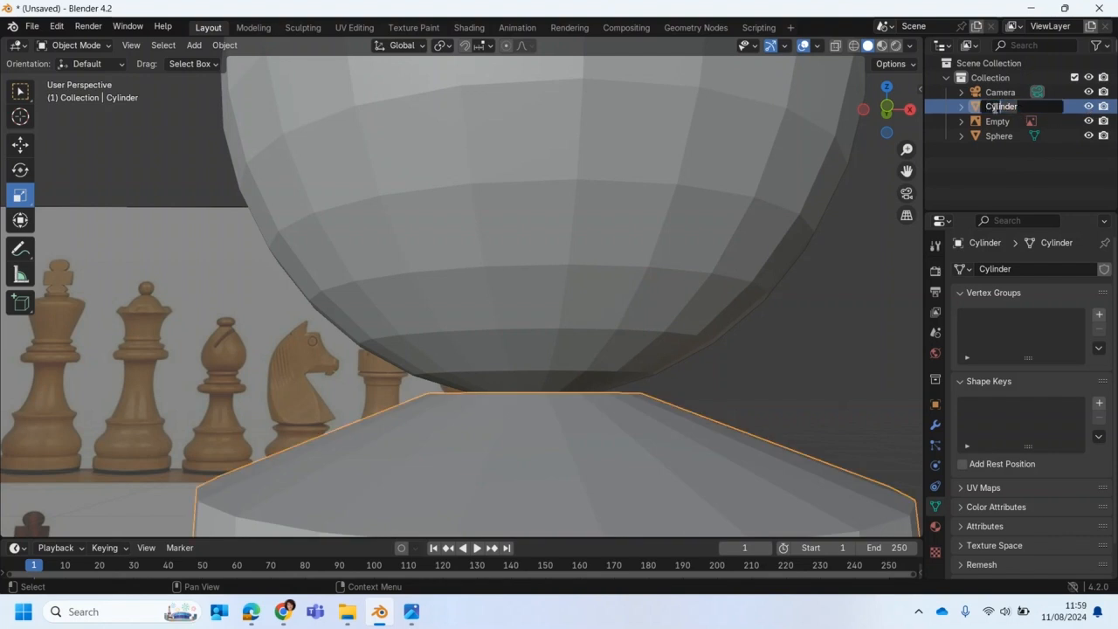
{"action": "left_click", "coordinate": [984, 107]}
{"action": "key", "text": "ctrl+a"}
{"action": "type", "text": "Pawn"}
{"action": "key", "text": "Return"}
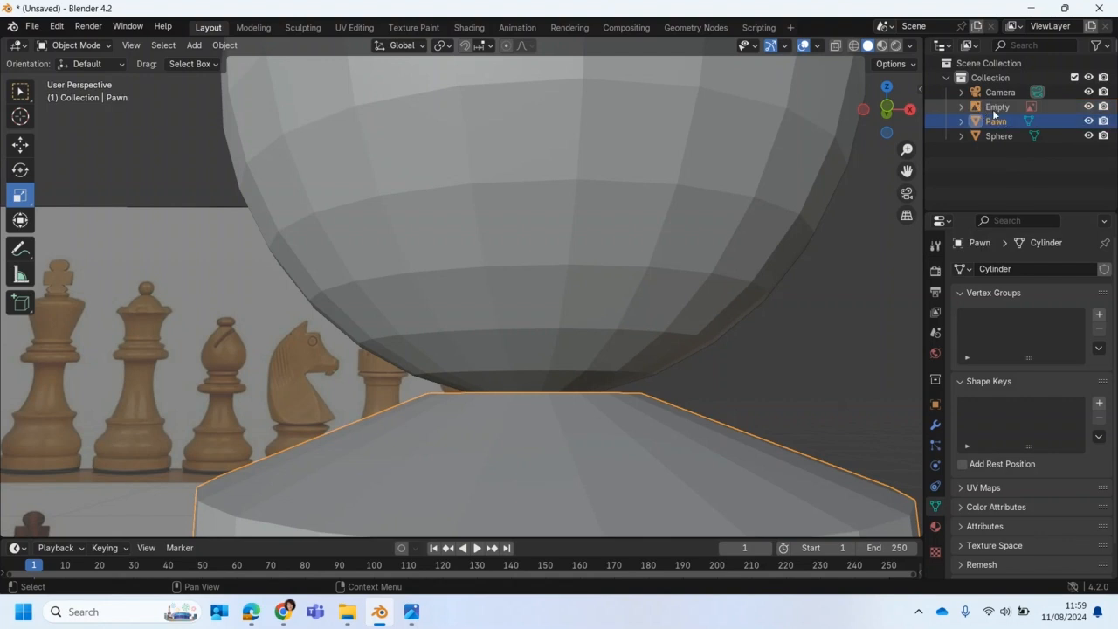
Select the sphere, hide the Pawn body, and enter Edit Mode on the sphere viewed from below.
{"action": "left_click", "coordinate": [574, 289]}
{"action": "scroll", "coordinate": [578, 291], "scroll_direction": "up", "scroll_amount": 2}
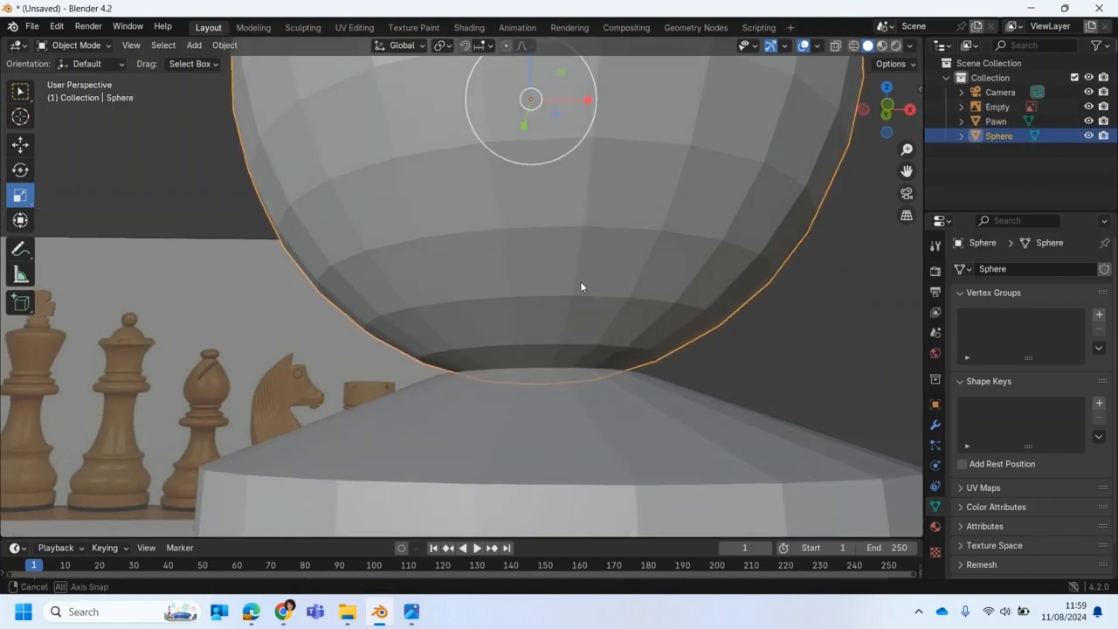
{"action": "left_click", "coordinate": [1088, 120]}
{"action": "middle_click_drag", "start_coordinate": [814, 325], "coordinate": [548, 295]}
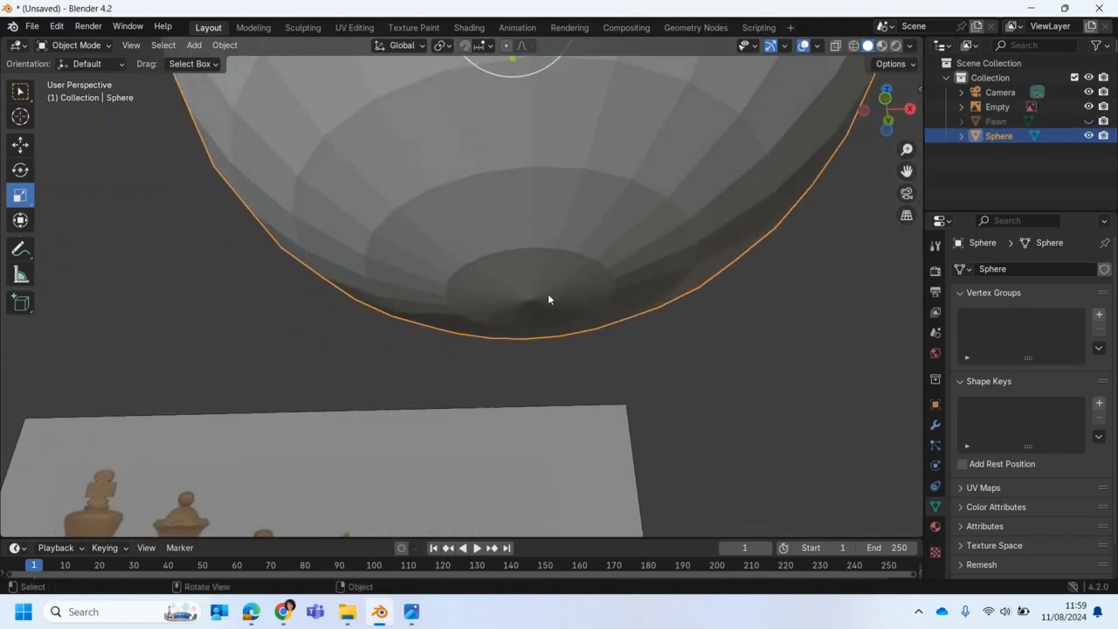
{"action": "left_click", "coordinate": [83, 46]}
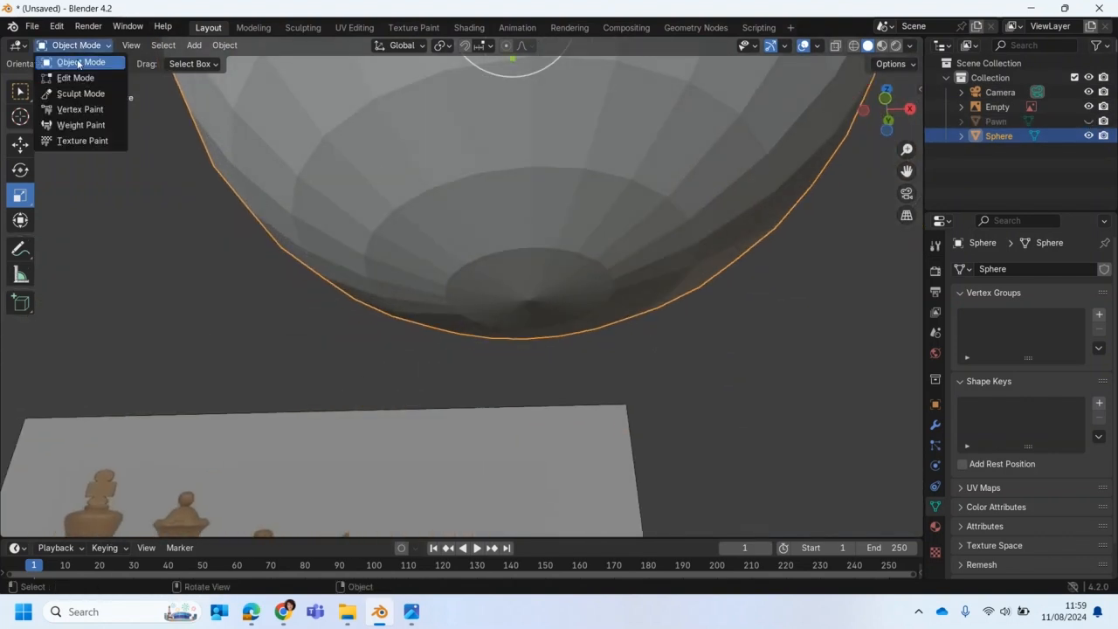
{"action": "left_click", "coordinate": [77, 78]}
Delete the fan of triangular faces around the sphere's bottom pole using the Faces option.
{"action": "left_click", "coordinate": [530, 300]}
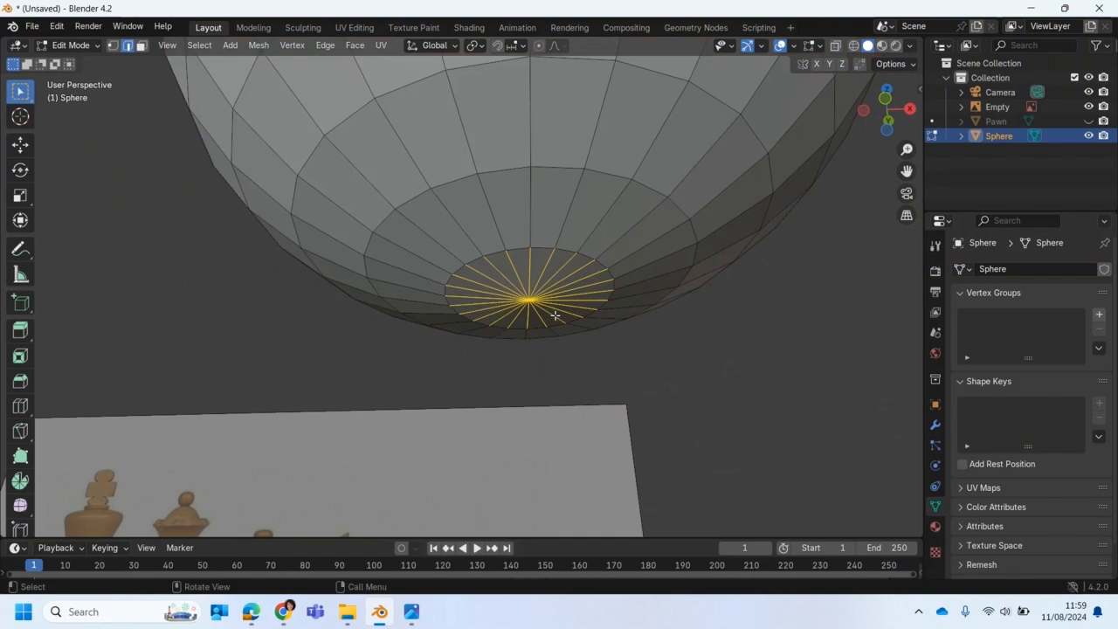
{"action": "left_click", "coordinate": [141, 45]}
{"action": "left_click_drag", "start_coordinate": [498, 281], "coordinate": [560, 316]}
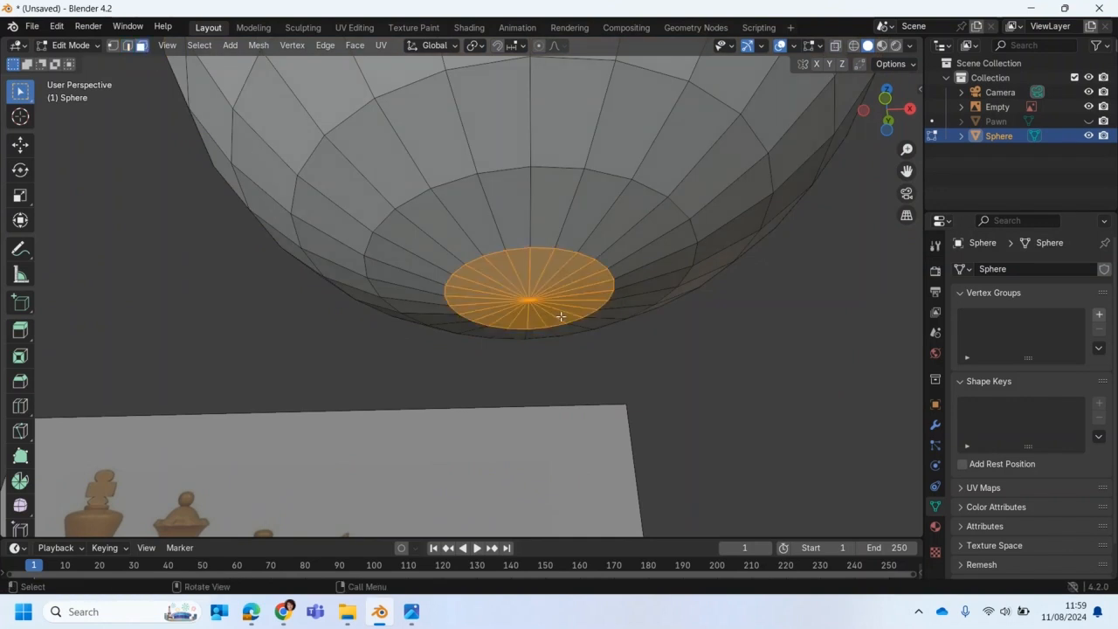
{"action": "left_click", "coordinate": [380, 380]}
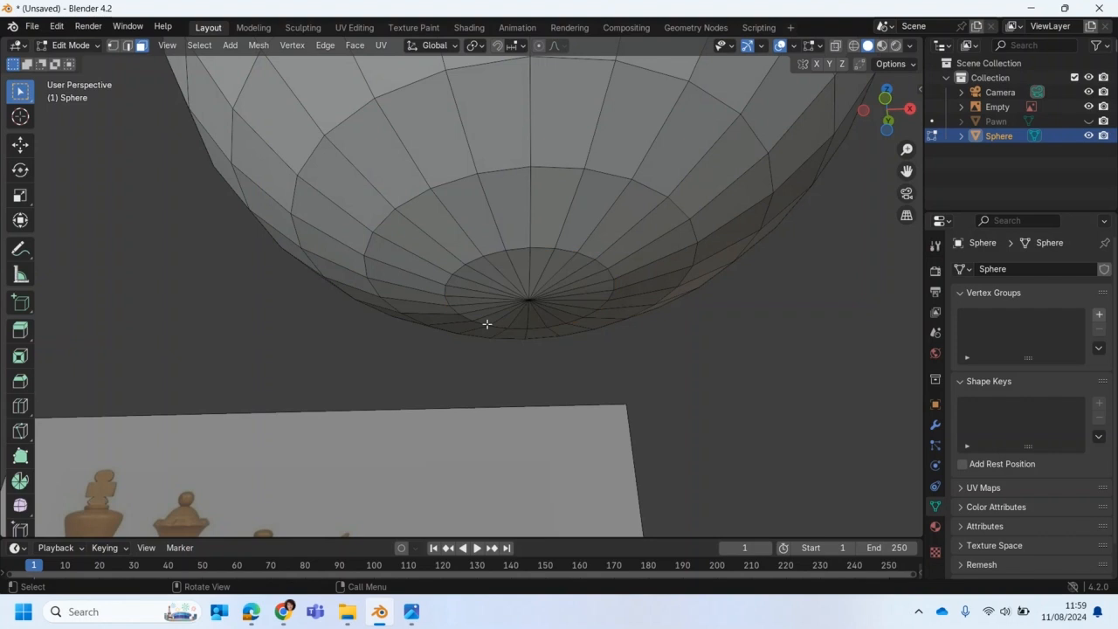
{"action": "left_click_drag", "start_coordinate": [499, 275], "coordinate": [564, 317]}
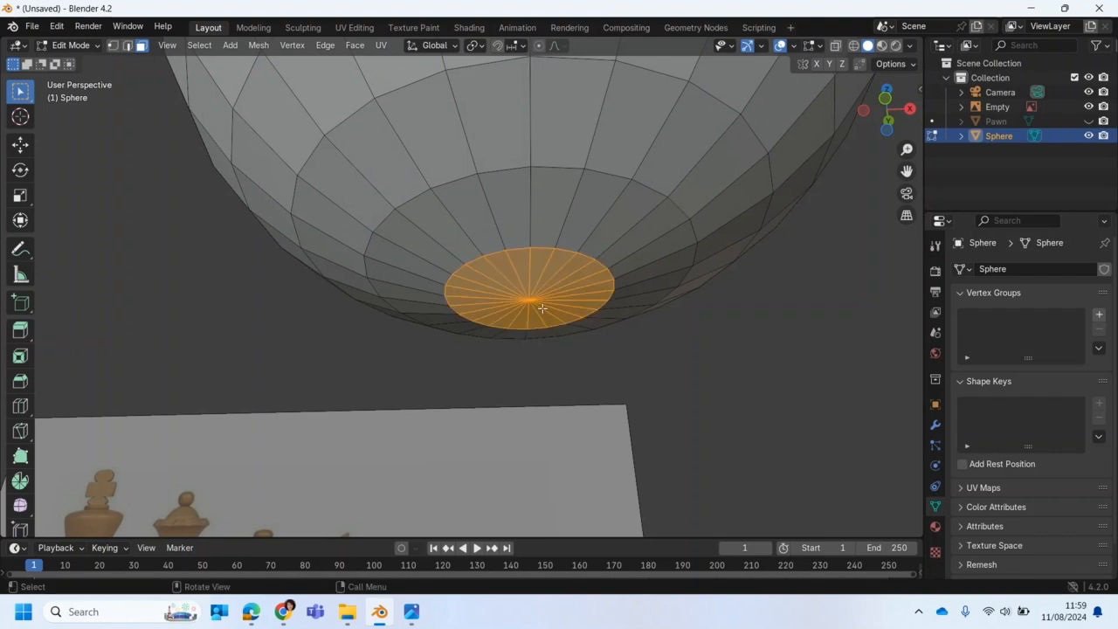
{"action": "left_click", "coordinate": [499, 283]}
{"action": "key", "text": "alt"}
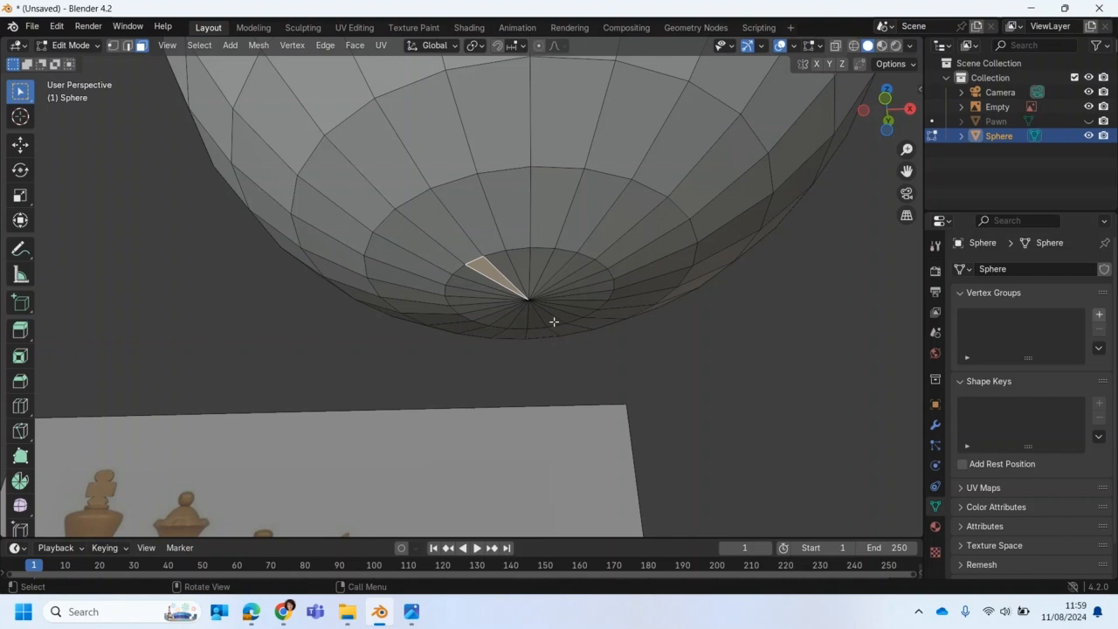
{"action": "middle_click_drag", "start_coordinate": [554, 330], "coordinate": [523, 240]}
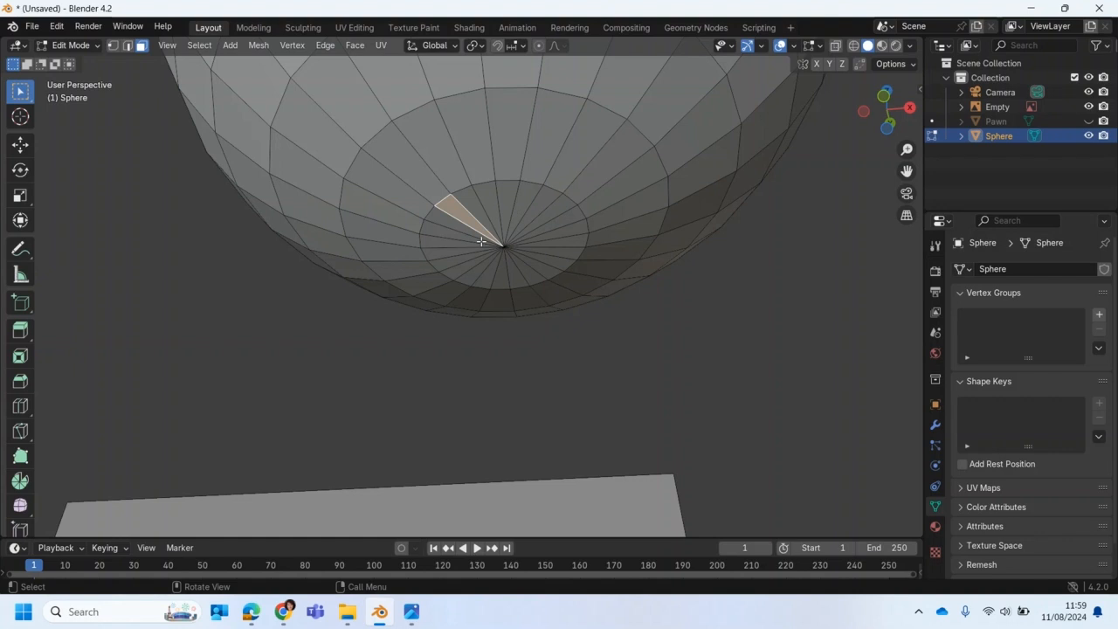
{"action": "left_click_drag", "start_coordinate": [464, 207], "coordinate": [524, 267]}
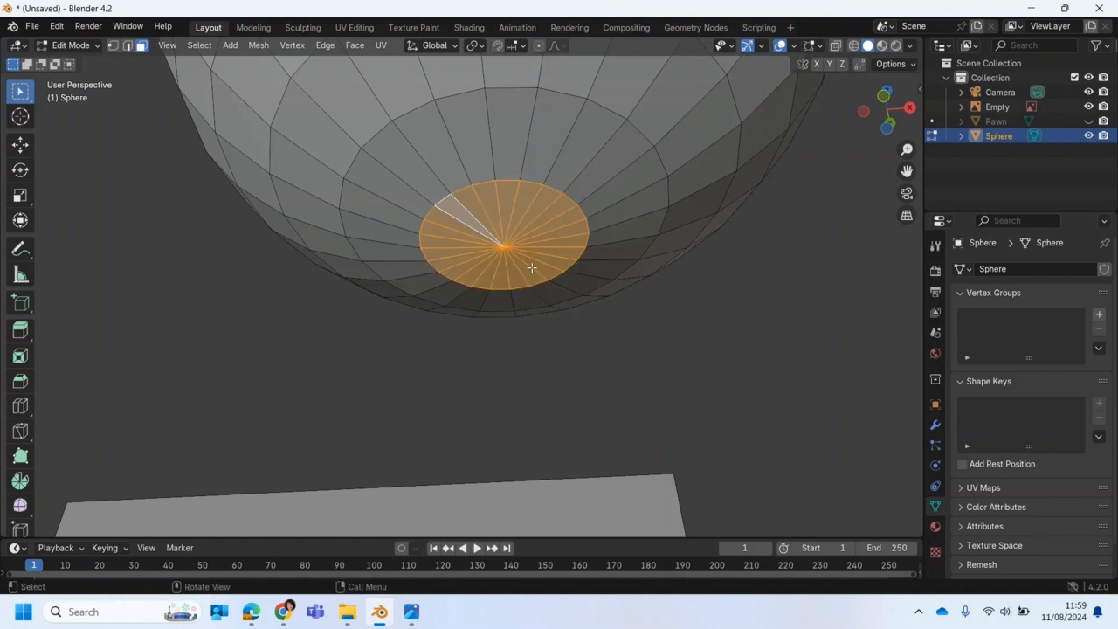
{"action": "key", "text": "x"}
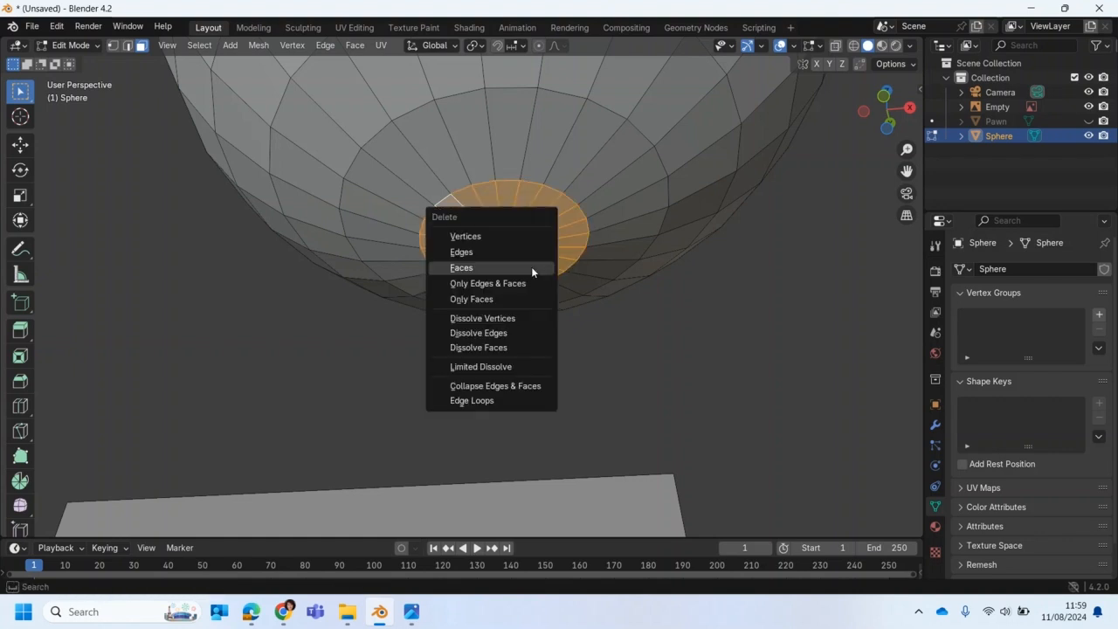
{"action": "left_click", "coordinate": [531, 266]}
{"action": "middle_click_drag", "start_coordinate": [531, 266], "coordinate": [494, 247]}
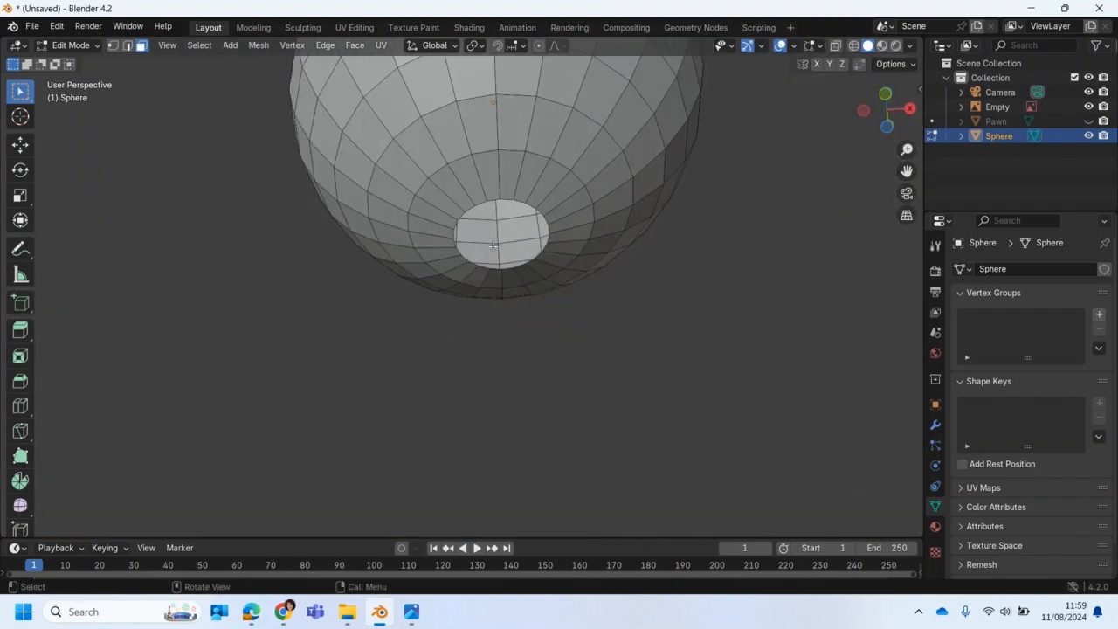
Select the edge loop around the sphere's bottom opening and turn on the Statistics overlay.
{"action": "left_click", "coordinate": [127, 47]}
{"action": "left_click", "coordinate": [492, 200], "text": "alt"}
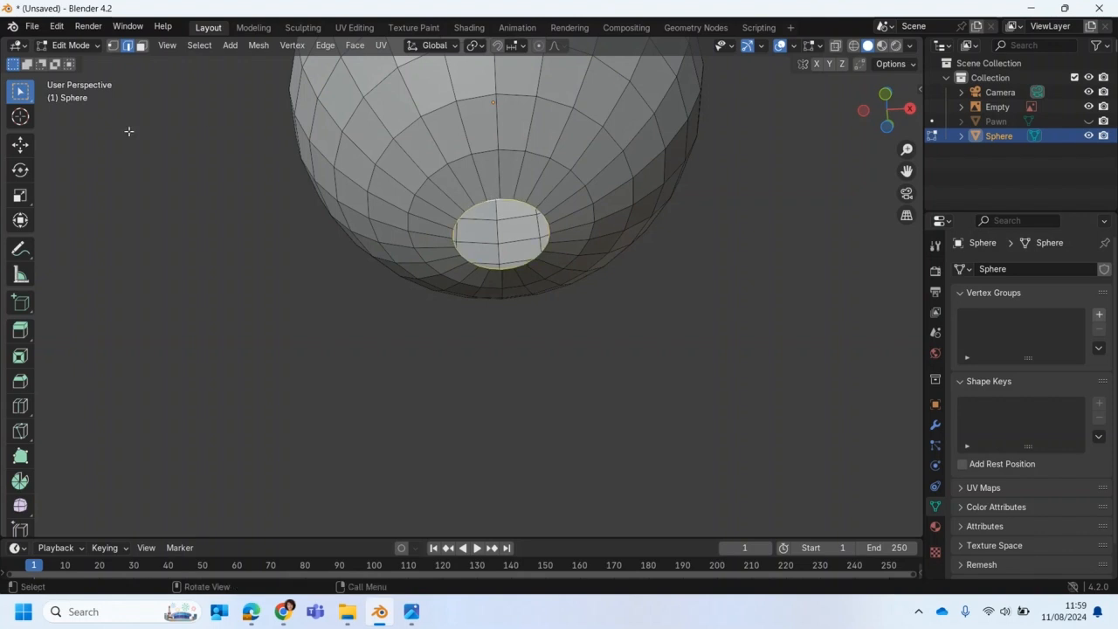
{"action": "left_click", "coordinate": [793, 46]}
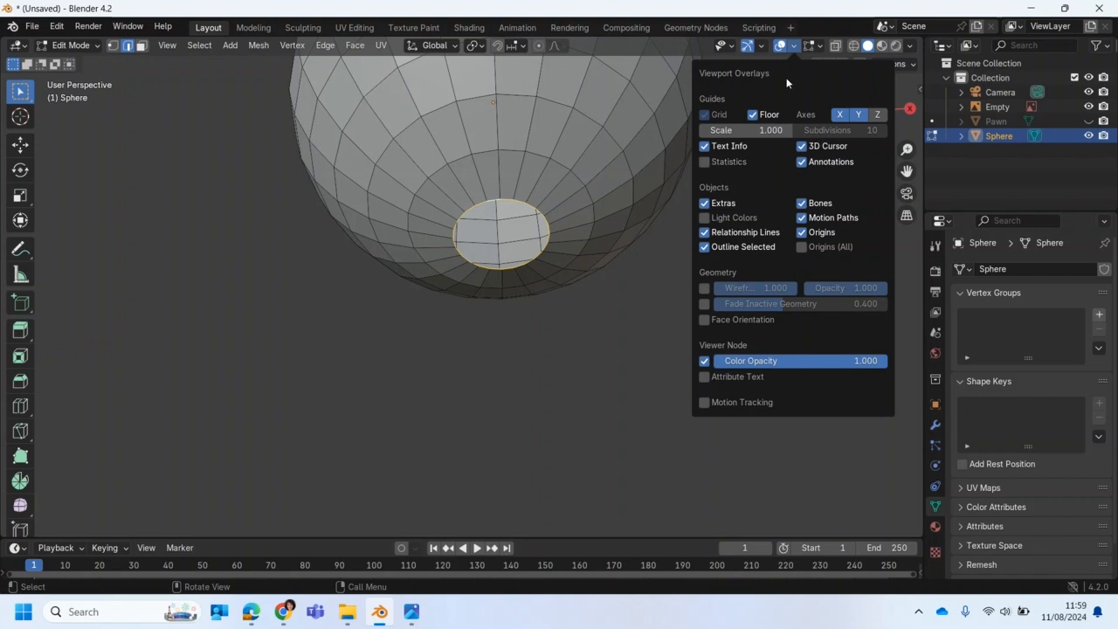
{"action": "left_click", "coordinate": [707, 162]}
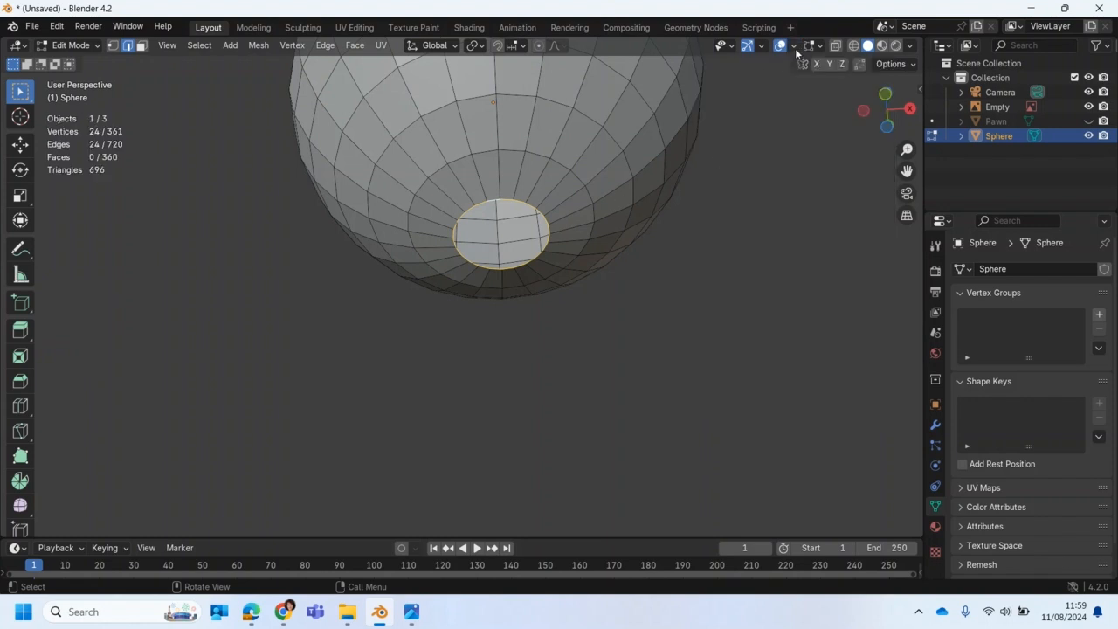
{"action": "scroll", "coordinate": [249, 250], "scroll_direction": "up", "scroll_amount": 3}
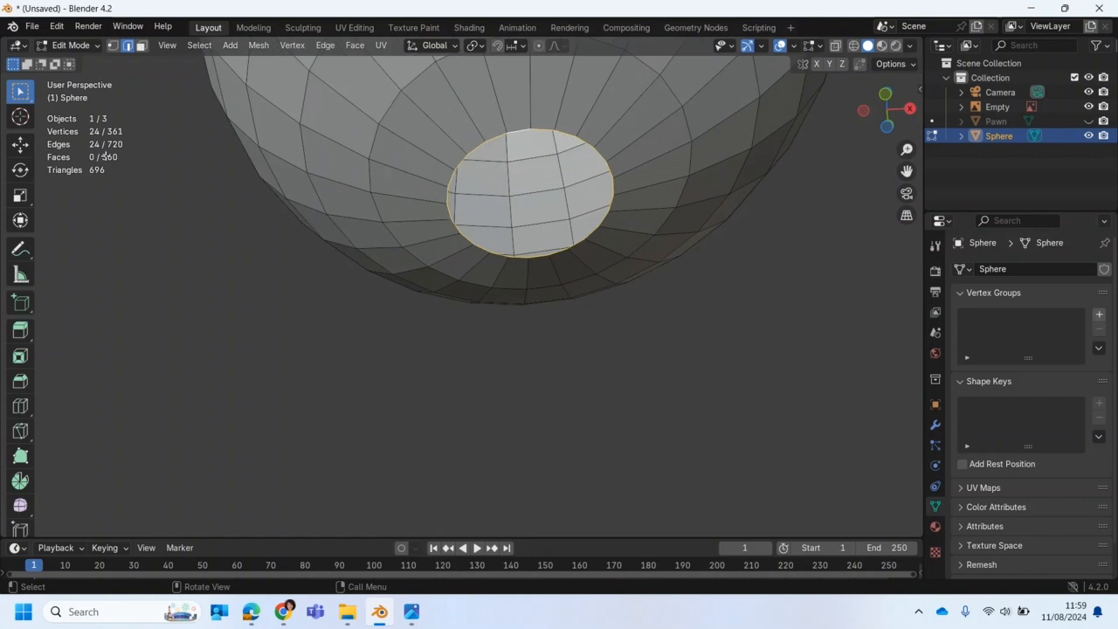
Reselect the edge loop around the sphere's opening and toggle the Statistics overlay off and on again.
{"action": "left_click", "coordinate": [491, 186]}
{"action": "left_click", "coordinate": [476, 147]}
{"action": "left_click", "coordinate": [476, 148], "text": "alt"}
{"action": "left_click", "coordinate": [821, 48]}
{"action": "left_click", "coordinate": [794, 47]}
{"action": "left_click", "coordinate": [793, 49]}
{"action": "left_click", "coordinate": [704, 162]}
{"action": "left_click", "coordinate": [704, 162]}
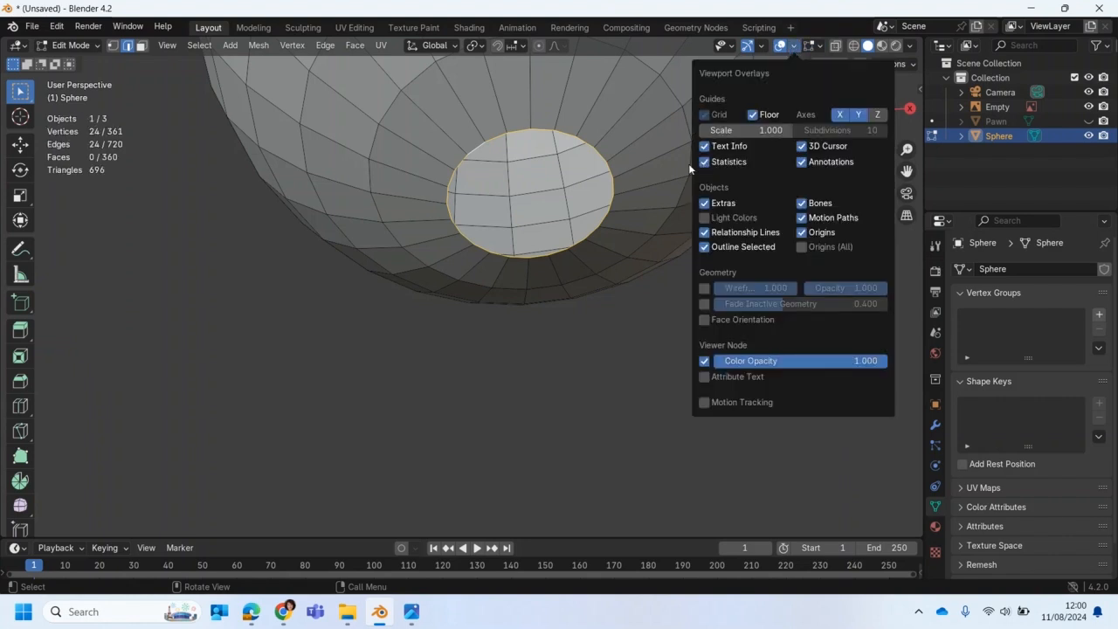
Return to Object Mode and unhide the Pawn body beneath the sphere.
{"action": "scroll", "coordinate": [490, 201], "scroll_direction": "down", "scroll_amount": 5}
{"action": "middle_click_drag", "start_coordinate": [485, 199], "coordinate": [476, 302]}
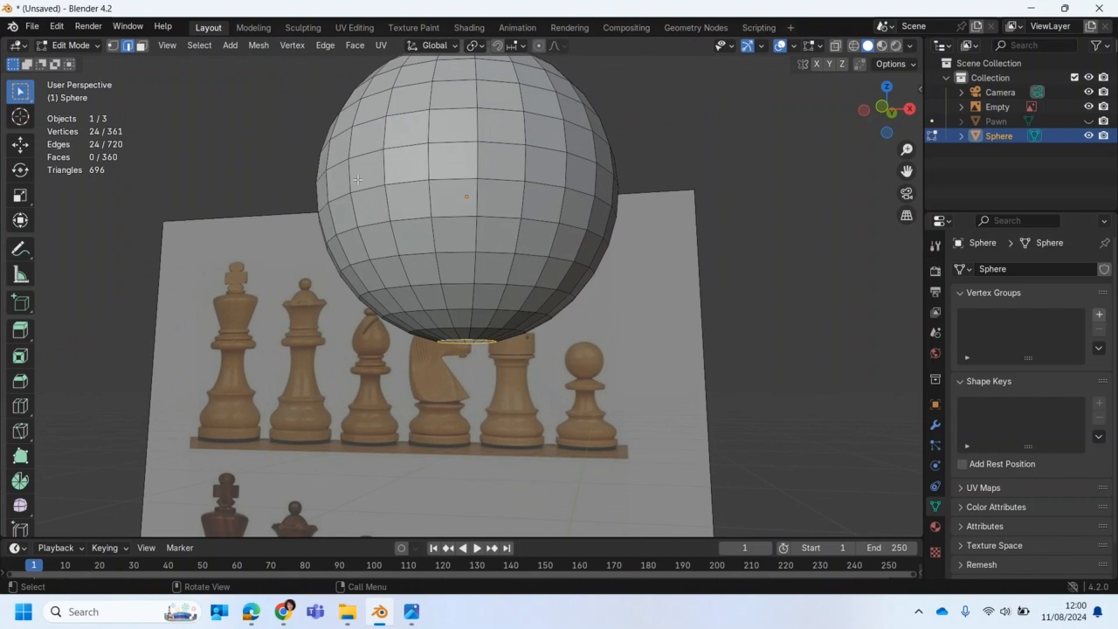
{"action": "left_click", "coordinate": [74, 46]}
{"action": "left_click", "coordinate": [78, 55]}
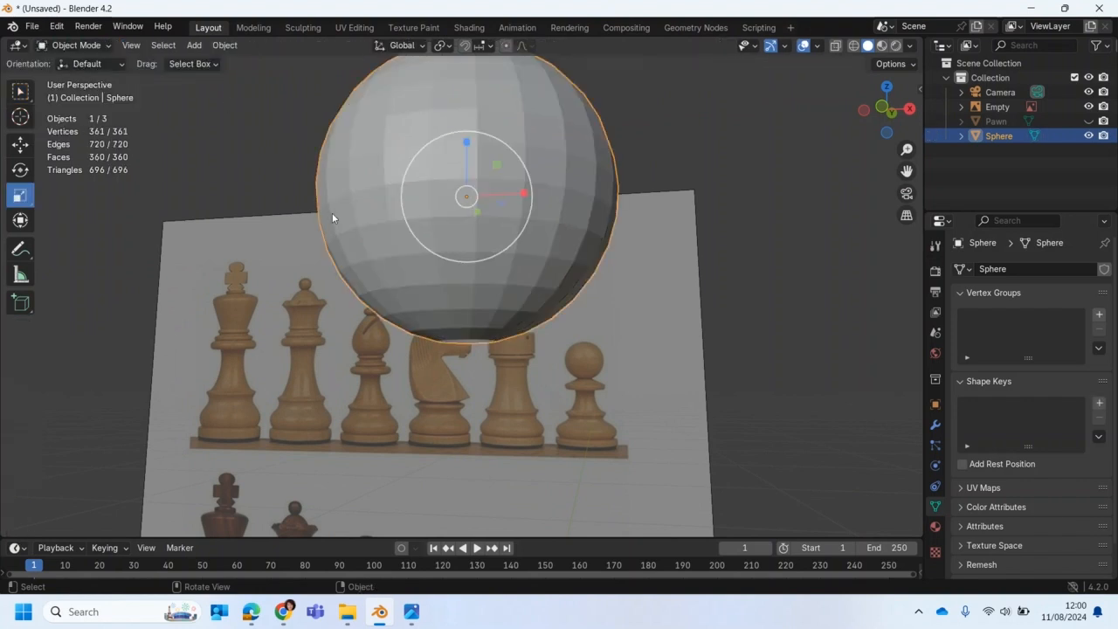
{"action": "left_click", "coordinate": [1088, 122]}
{"action": "middle_click_drag", "start_coordinate": [508, 341], "coordinate": [534, 354]}
Join the sphere head and the pawn body into one object, with Pawn as the active object.
{"action": "left_click", "coordinate": [559, 386]}
{"action": "left_click", "coordinate": [563, 285]}
{"action": "left_click", "coordinate": [546, 289]}
{"action": "left_click", "coordinate": [547, 290]}
{"action": "left_click", "coordinate": [527, 388]}
{"action": "left_click", "coordinate": [559, 284]}
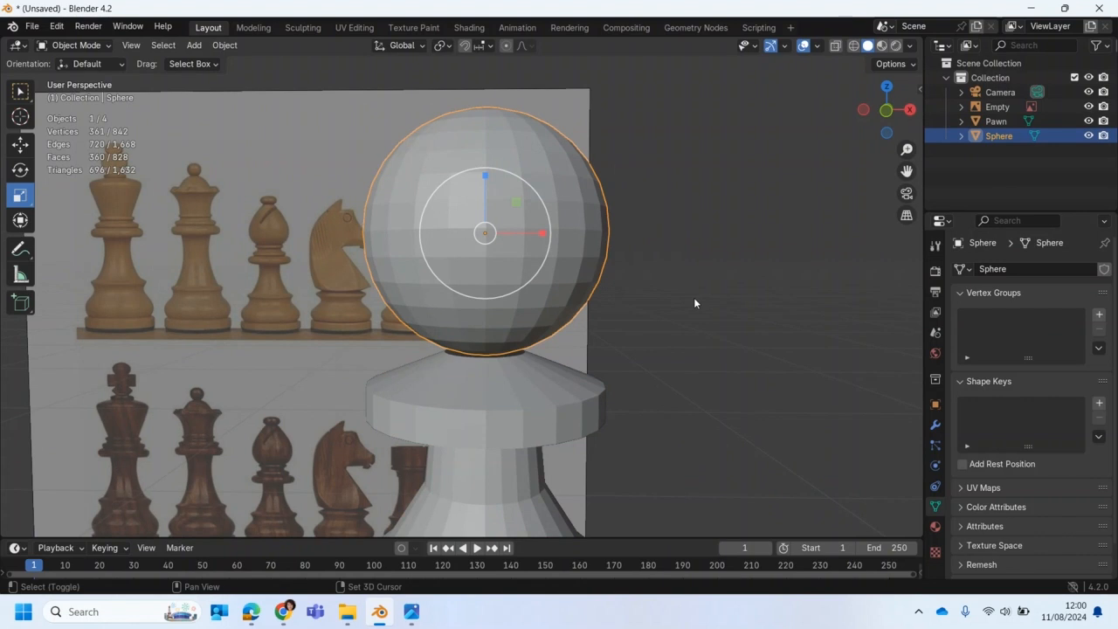
{"action": "left_click", "coordinate": [516, 391], "text": "shift"}
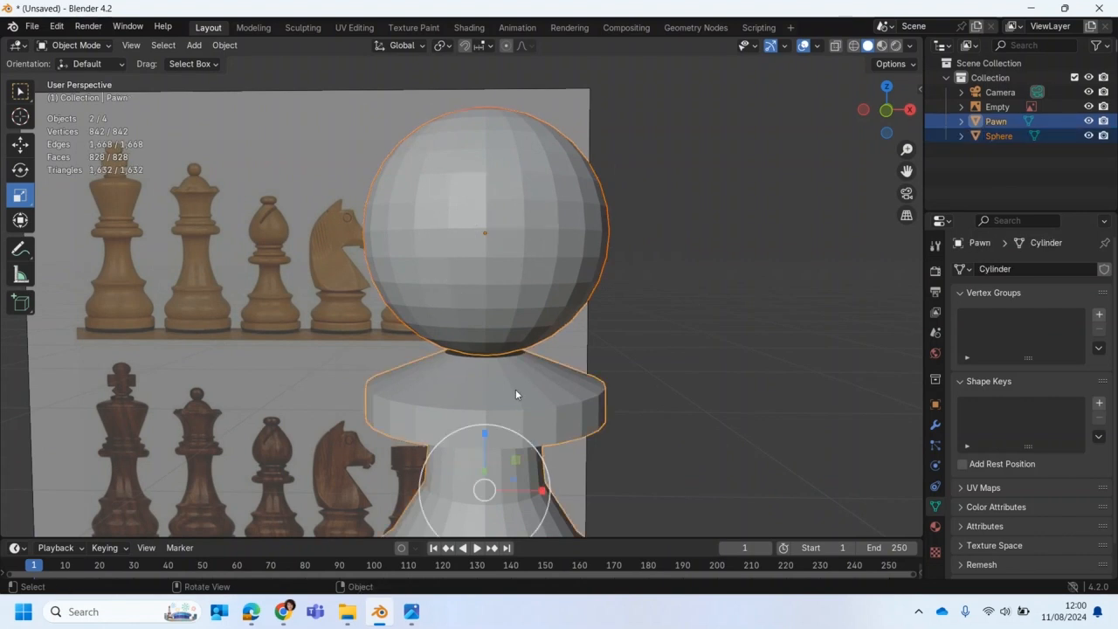
{"action": "right_click", "coordinate": [504, 383]}
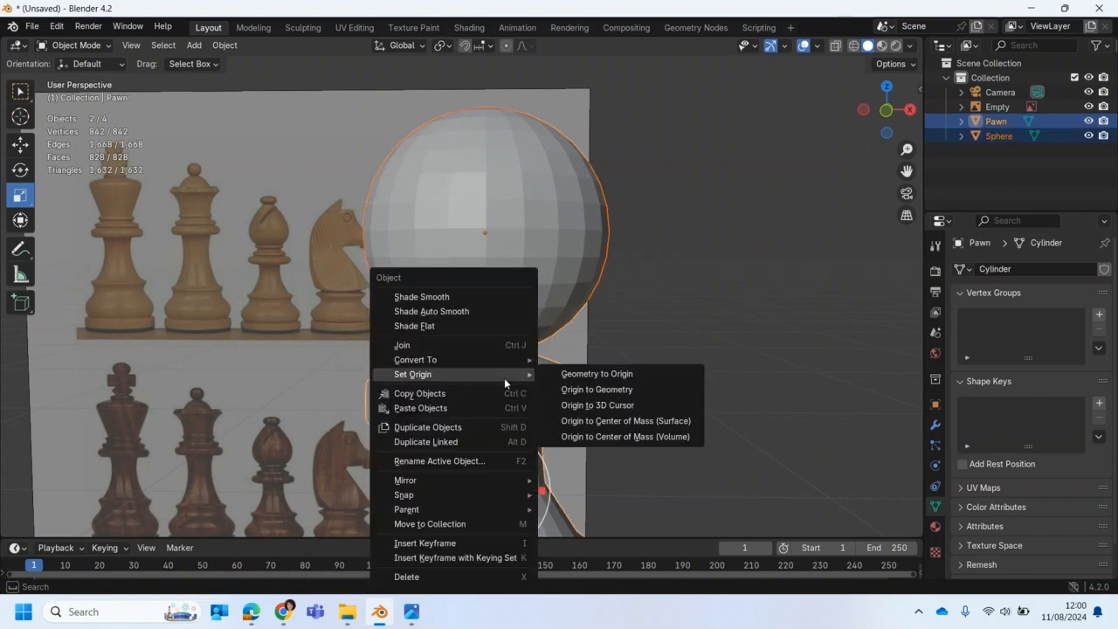
{"action": "left_click", "coordinate": [481, 352]}
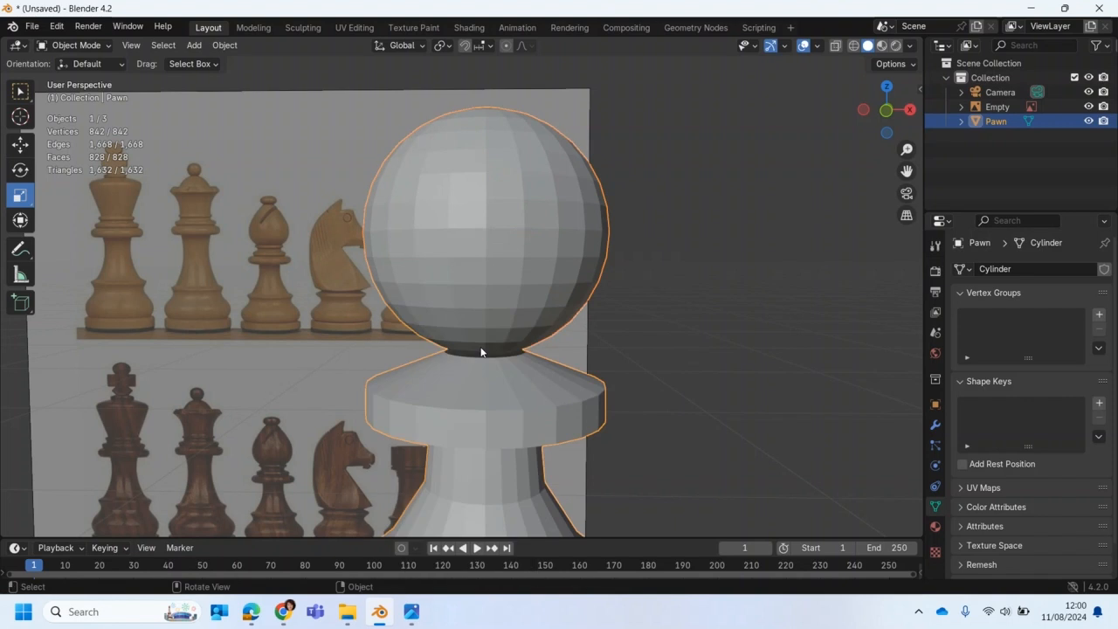
Enter Edit Mode on the joined Pawn, close up on the gap between head and collar.
{"action": "scroll", "coordinate": [524, 360], "scroll_direction": "up", "scroll_amount": 4}
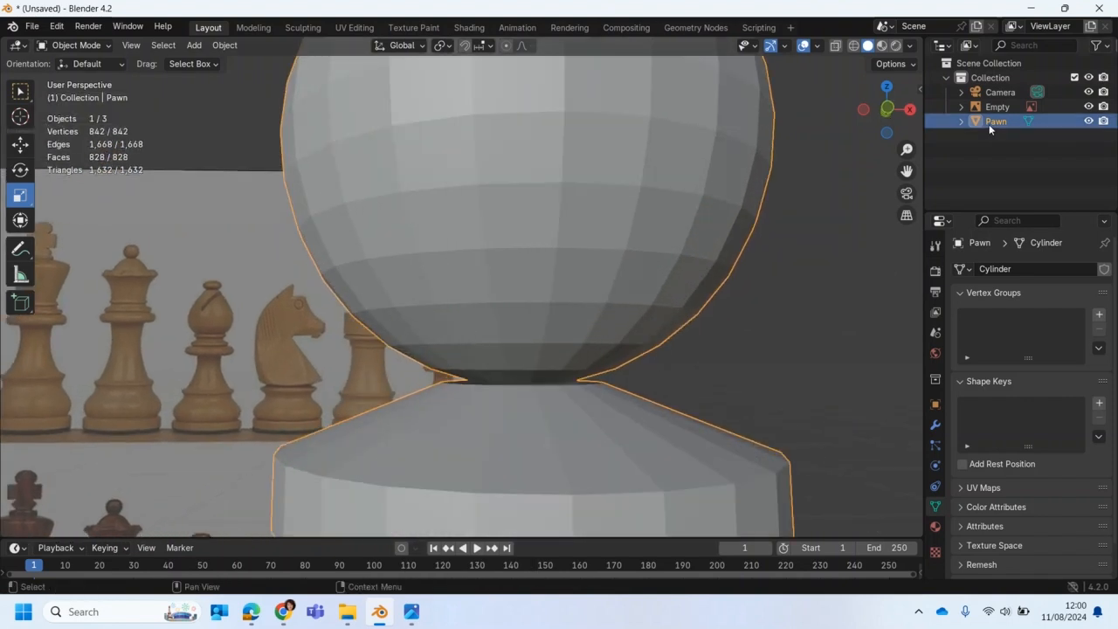
{"action": "scroll", "coordinate": [496, 377], "scroll_direction": "up", "scroll_amount": 5}
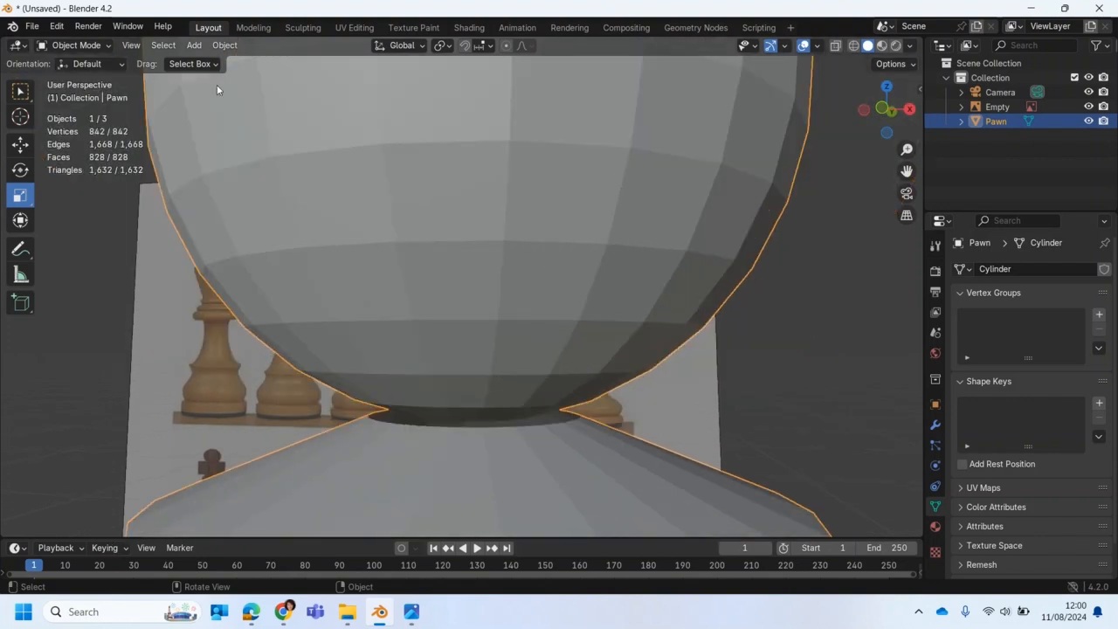
{"action": "left_click", "coordinate": [74, 45]}
{"action": "left_click", "coordinate": [70, 75]}
{"action": "middle_click_drag", "start_coordinate": [443, 396], "coordinate": [514, 355]}
{"action": "scroll", "coordinate": [457, 393], "scroll_direction": "up", "scroll_amount": 4}
{"action": "scroll", "coordinate": [515, 355], "scroll_direction": "up", "scroll_amount": 2}
{"action": "scroll", "coordinate": [515, 354], "scroll_direction": "up", "scroll_amount": 1}
{"action": "scroll", "coordinate": [516, 354], "scroll_direction": "down", "scroll_amount": 1}
Bridge the edge loop of the sphere's bottom opening to the edge loop of the collar's top opening.
{"action": "left_click", "coordinate": [529, 345]}
{"action": "left_click", "coordinate": [530, 346], "text": "alt"}
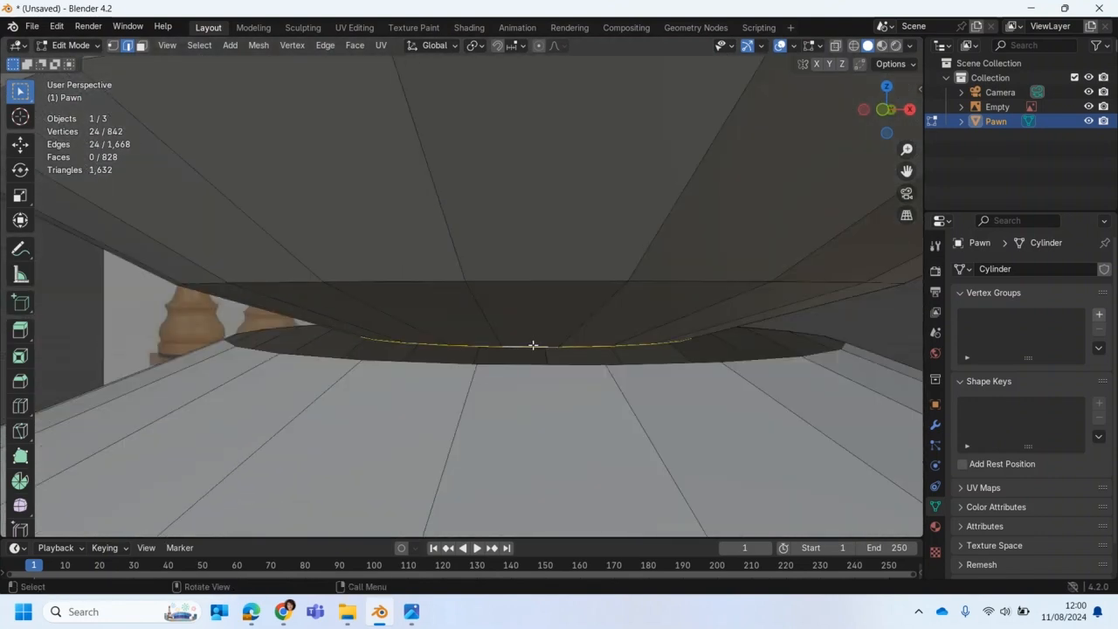
{"action": "middle_click_drag", "start_coordinate": [530, 346], "coordinate": [536, 349]}
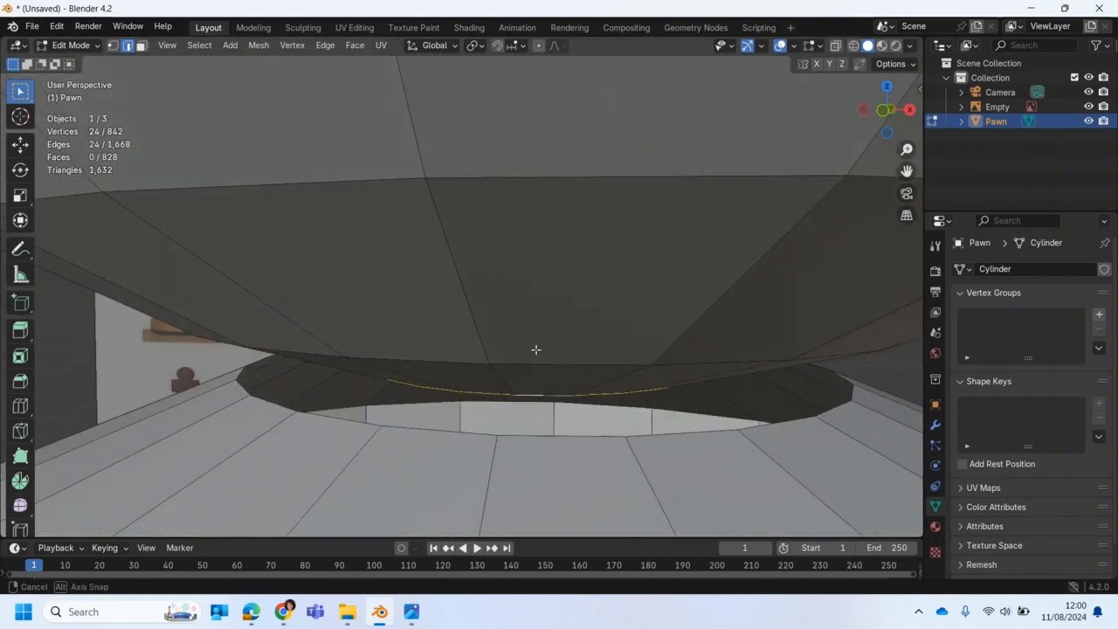
{"action": "left_click", "coordinate": [537, 435], "text": "alt+shift"}
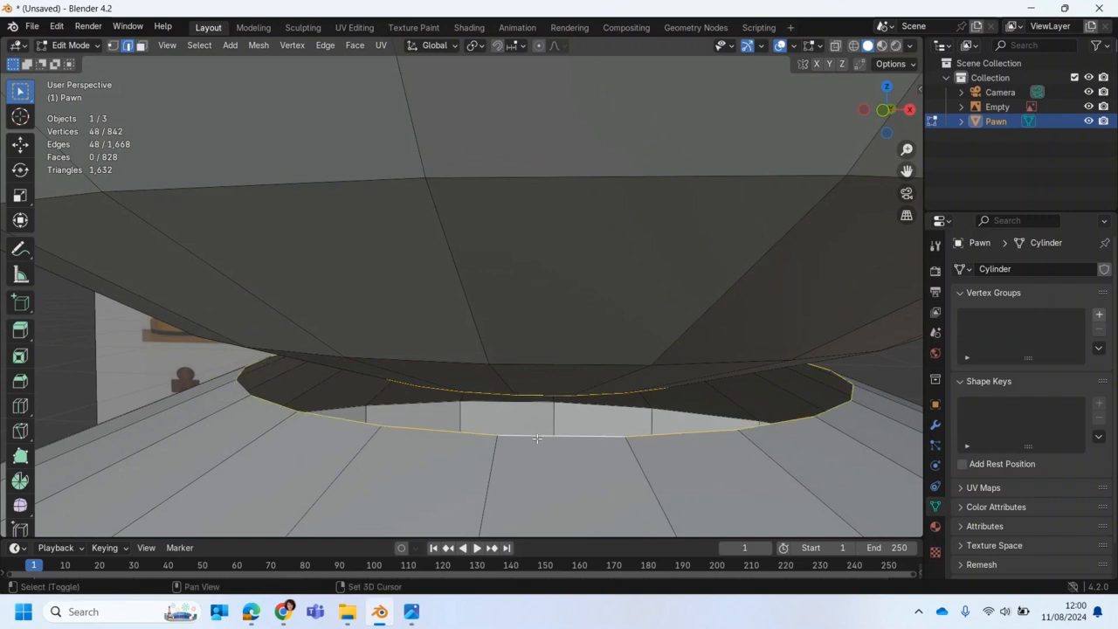
{"action": "scroll", "coordinate": [598, 399], "scroll_direction": "down", "scroll_amount": 6}
{"action": "middle_click_drag", "start_coordinate": [573, 379], "coordinate": [533, 358]}
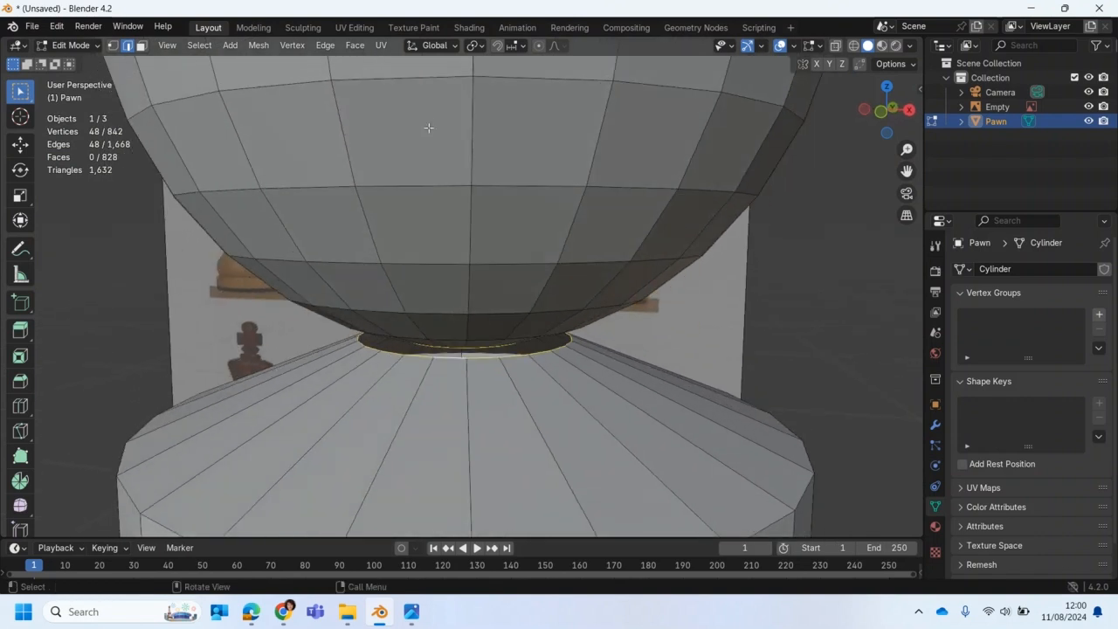
{"action": "left_click", "coordinate": [325, 46]}
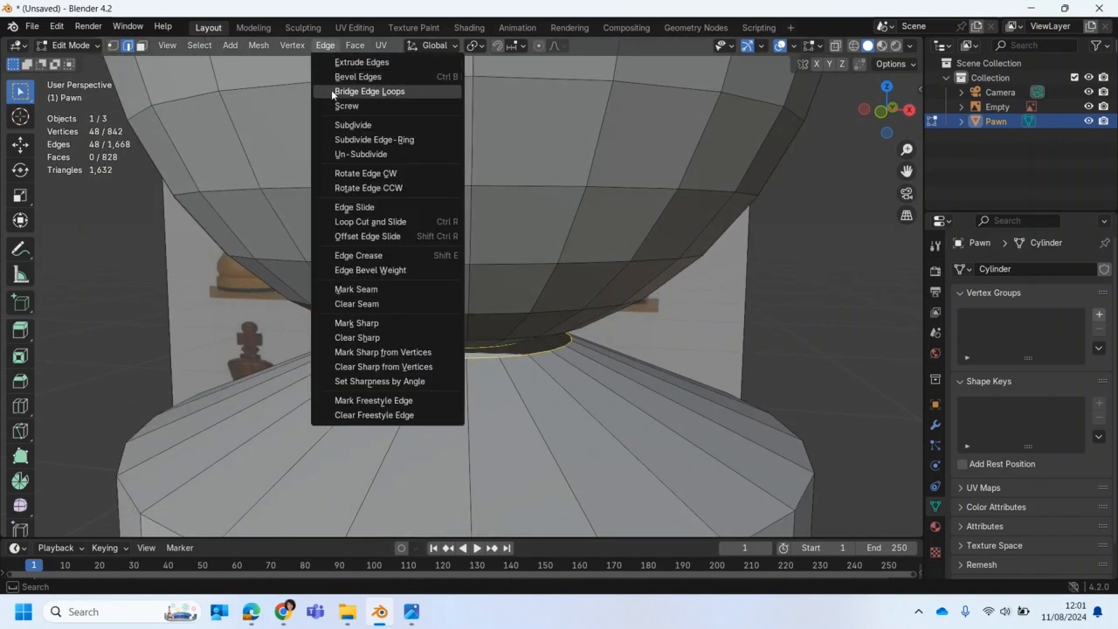
{"action": "left_click", "coordinate": [331, 88]}
{"action": "middle_click_drag", "start_coordinate": [477, 332], "coordinate": [335, 325]}
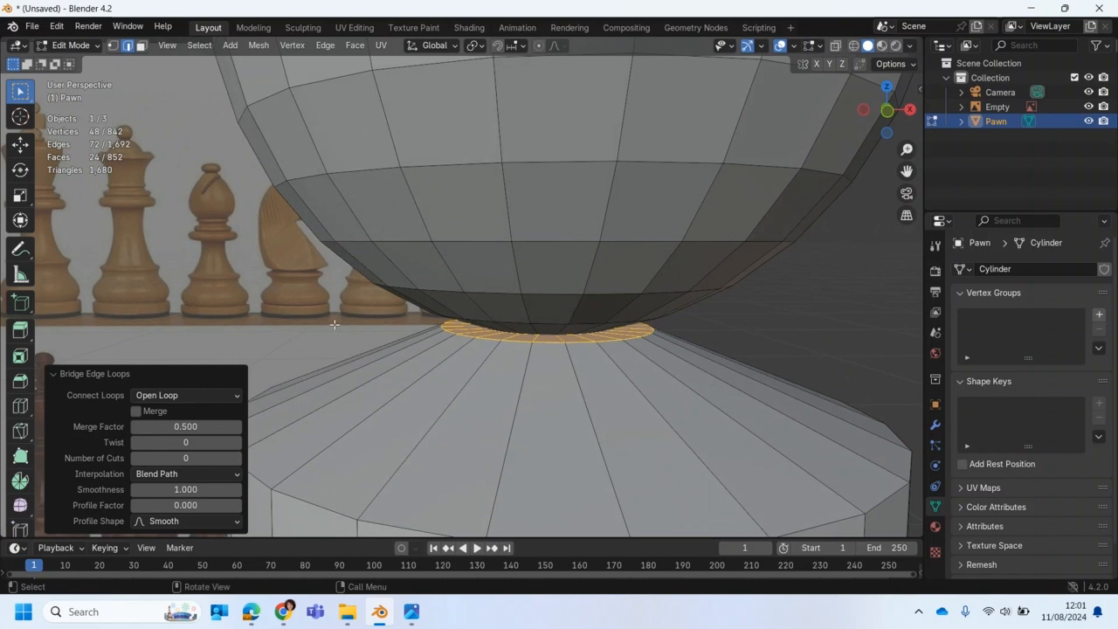
{"action": "left_click", "coordinate": [335, 325]}
{"action": "scroll", "coordinate": [536, 352], "scroll_direction": "down", "scroll_amount": 10}
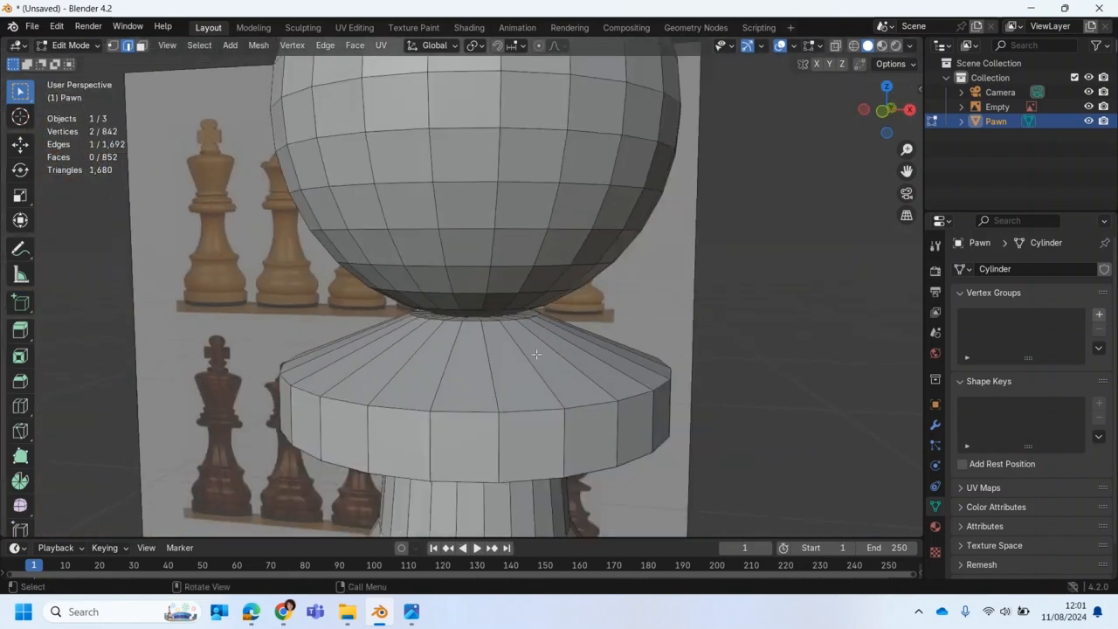
Return to Object Mode and apply Shade Smooth to the whole pawn.
{"action": "middle_click_drag", "start_coordinate": [537, 352], "coordinate": [546, 357]}
{"action": "left_click", "coordinate": [69, 45]}
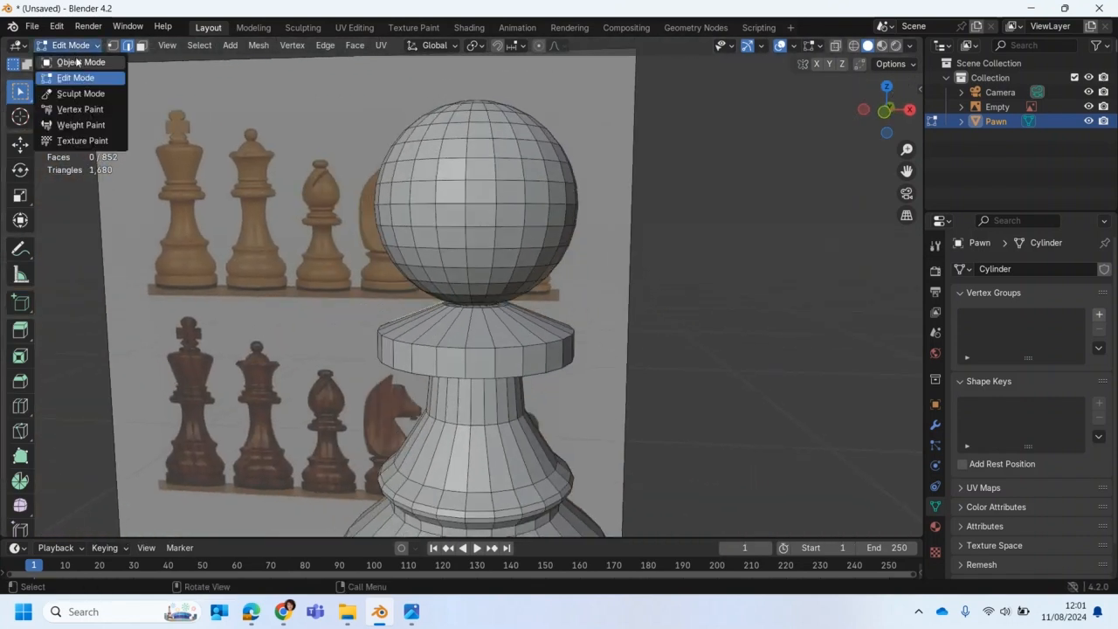
{"action": "left_click", "coordinate": [75, 58]}
{"action": "middle_click_drag", "start_coordinate": [224, 178], "coordinate": [496, 309]}
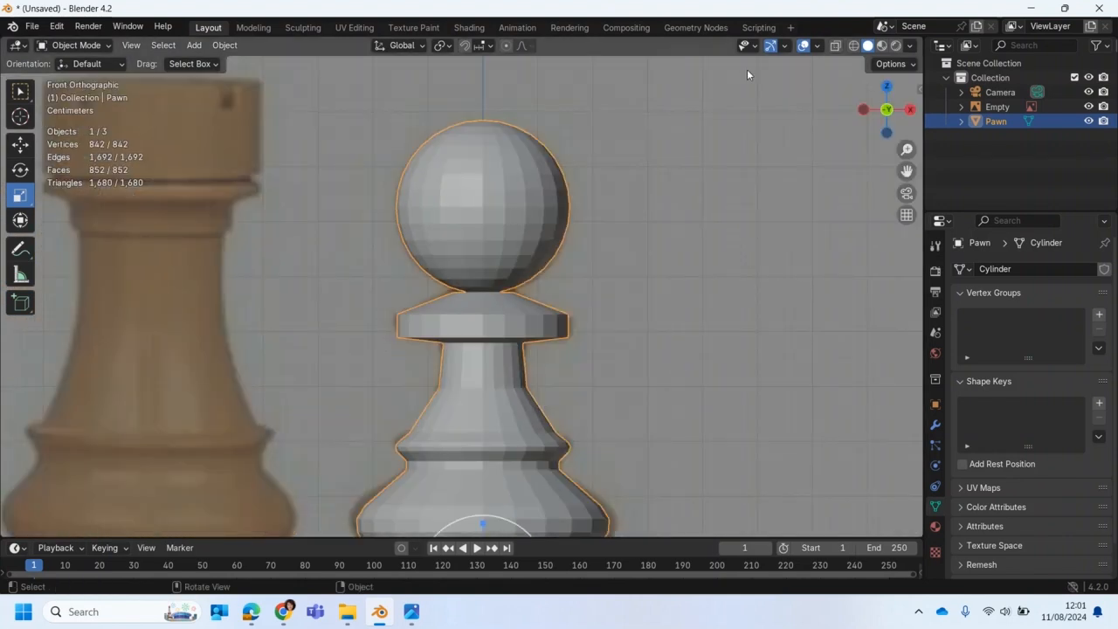
{"action": "middle_click_drag", "start_coordinate": [472, 219], "coordinate": [496, 274]}
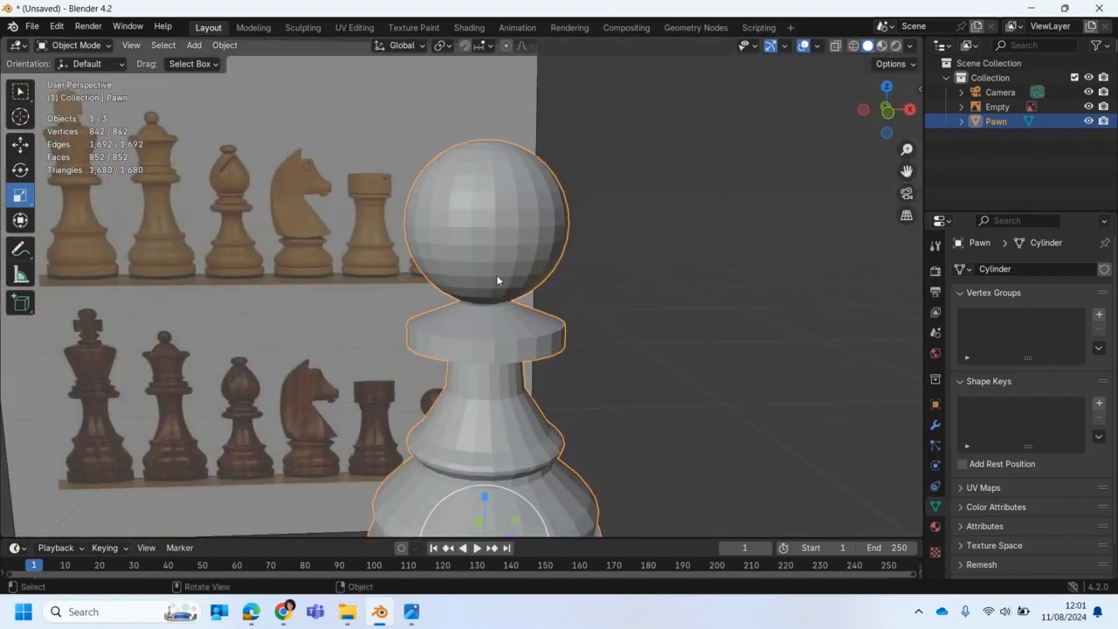
{"action": "right_click", "coordinate": [498, 250]}
{"action": "left_click", "coordinate": [449, 250]}
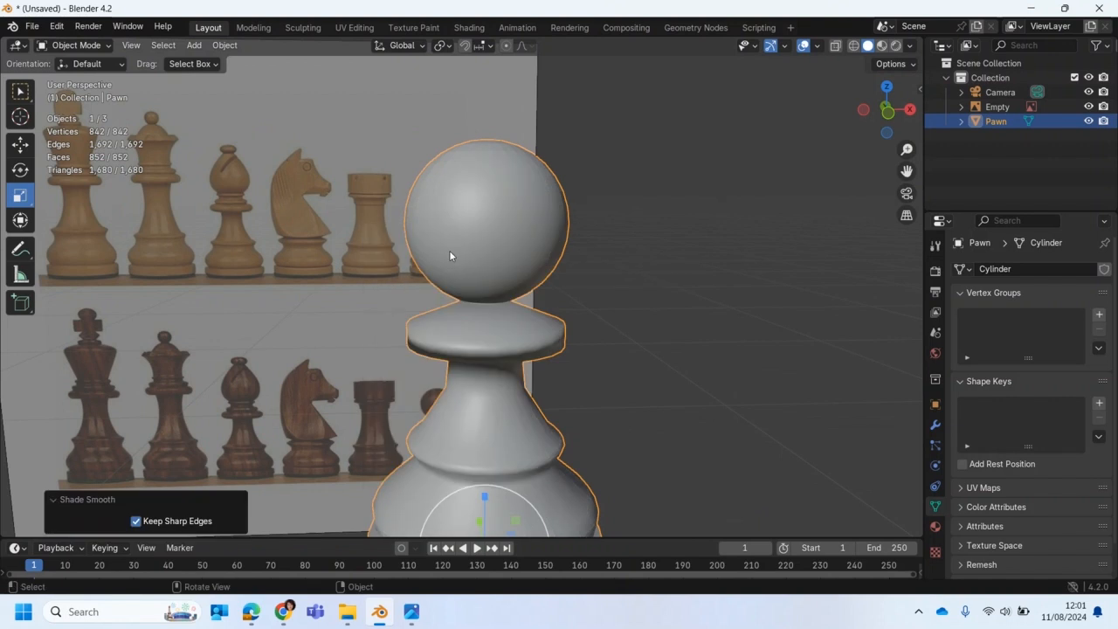
Try Shade Auto Smooth on the pawn with a 30° angle and check the collar and body shading.
{"action": "mouse_move", "coordinate": [476, 278]}
{"action": "middle_mouse_down"}
{"action": "mouse_move", "coordinate": [535, 276]}
{"action": "mouse_move", "coordinate": [488, 263]}
{"action": "middle_mouse_up"}
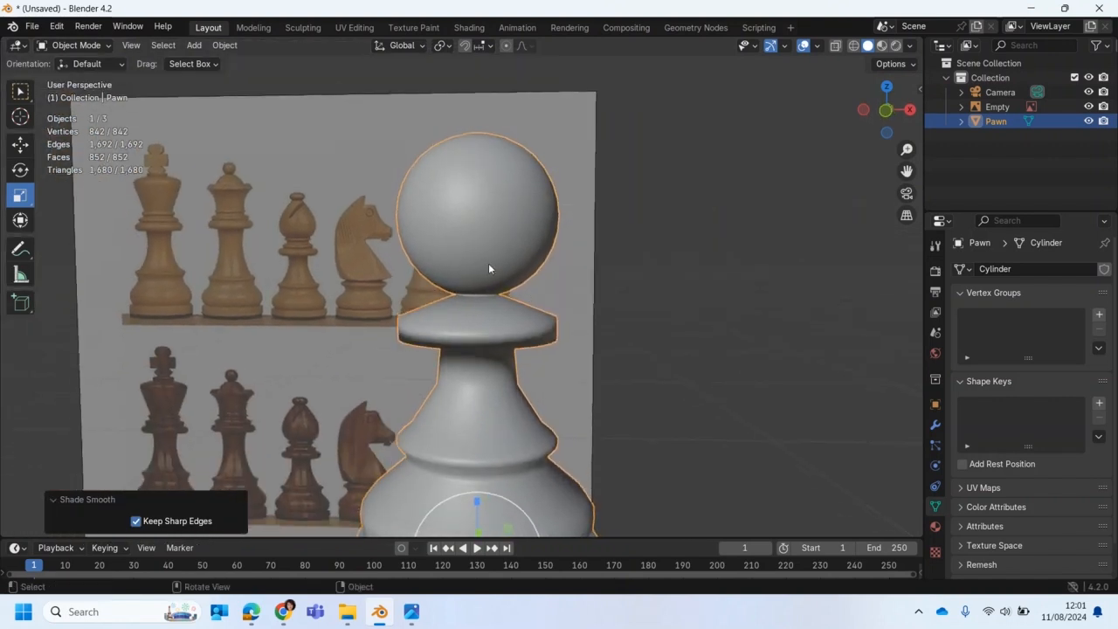
{"action": "right_click", "coordinate": [480, 240]}
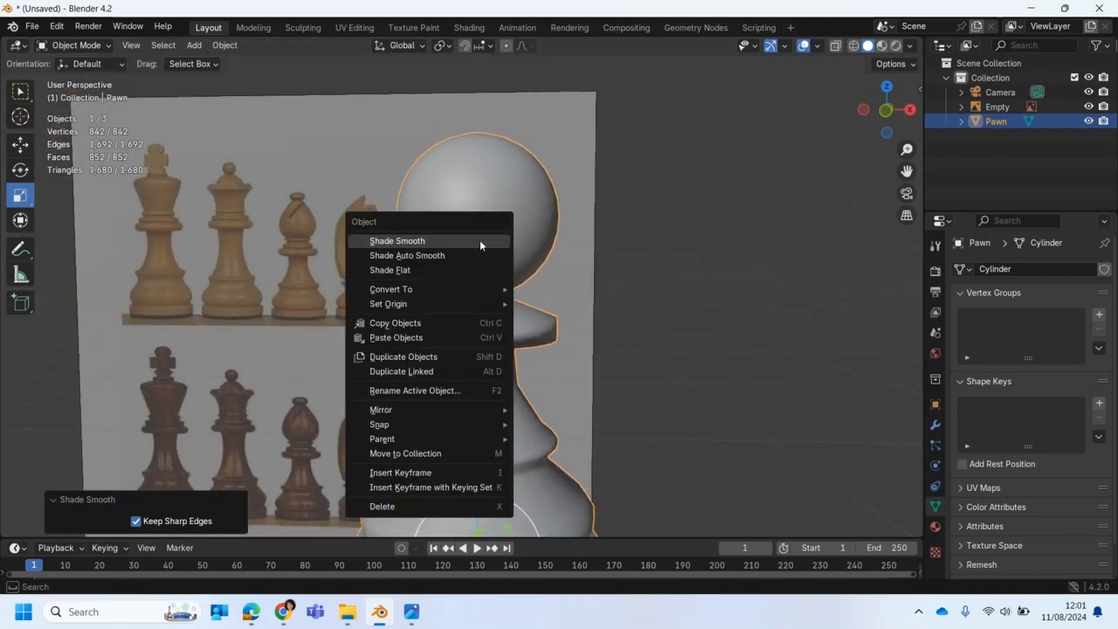
{"action": "left_click", "coordinate": [472, 255]}
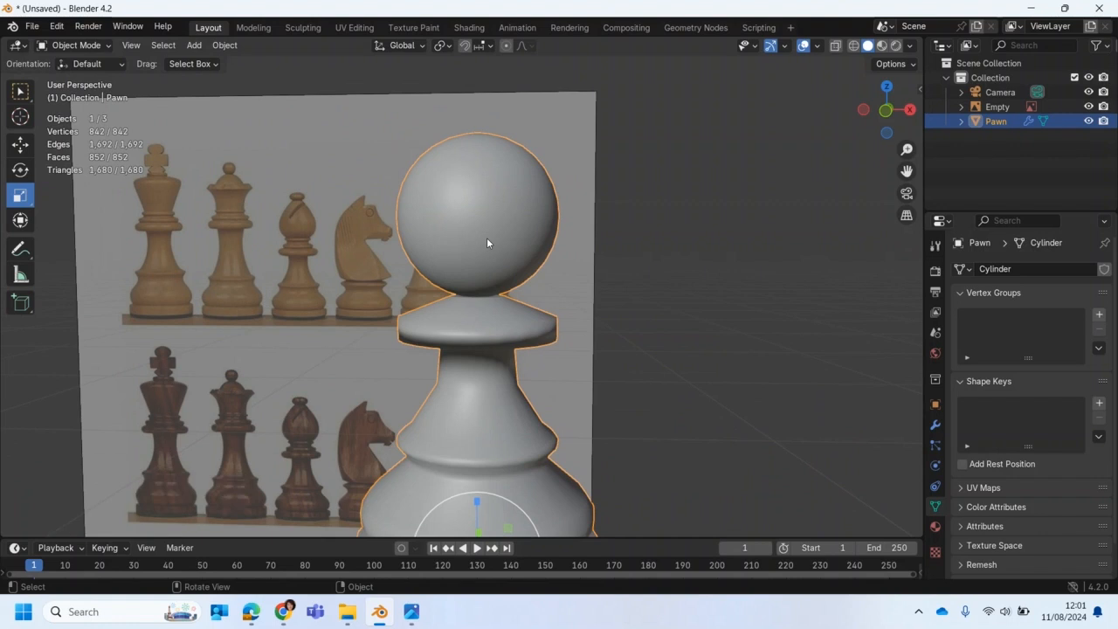
{"action": "right_click", "coordinate": [474, 244]}
{"action": "left_click", "coordinate": [459, 243]}
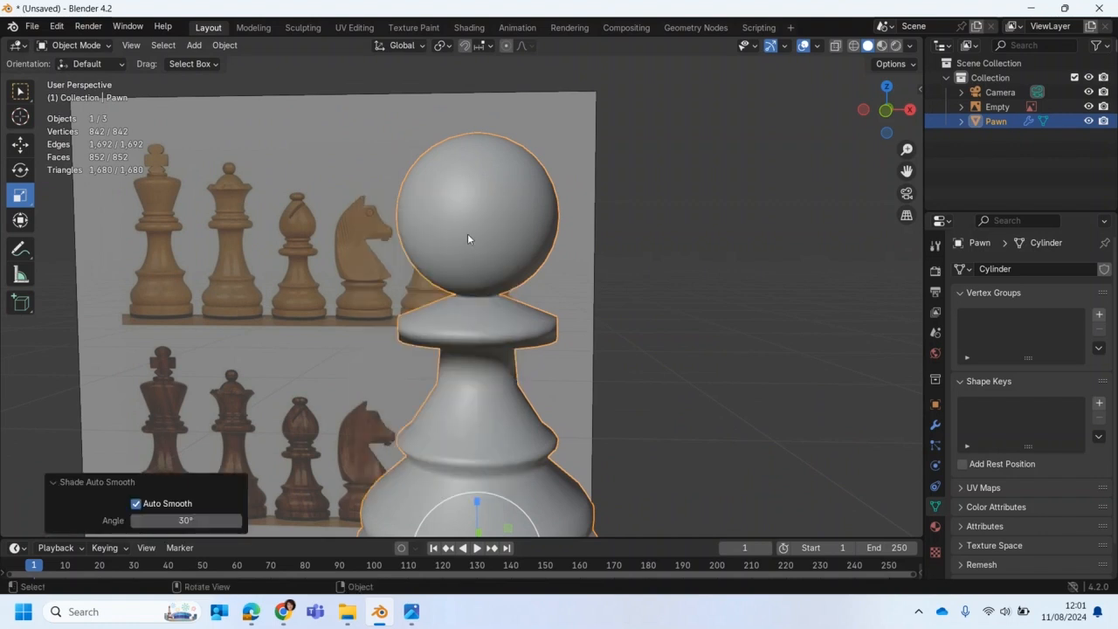
{"action": "scroll", "coordinate": [547, 318], "scroll_direction": "down", "scroll_amount": 2}
{"action": "middle_click_drag", "start_coordinate": [529, 382], "coordinate": [551, 390]}
{"action": "middle_click_drag", "start_coordinate": [501, 352], "coordinate": [499, 292], "text": "shift"}
{"action": "scroll", "coordinate": [498, 307], "scroll_direction": "up", "scroll_amount": 1}
{"action": "scroll", "coordinate": [498, 308], "scroll_direction": "up", "scroll_amount": 2}
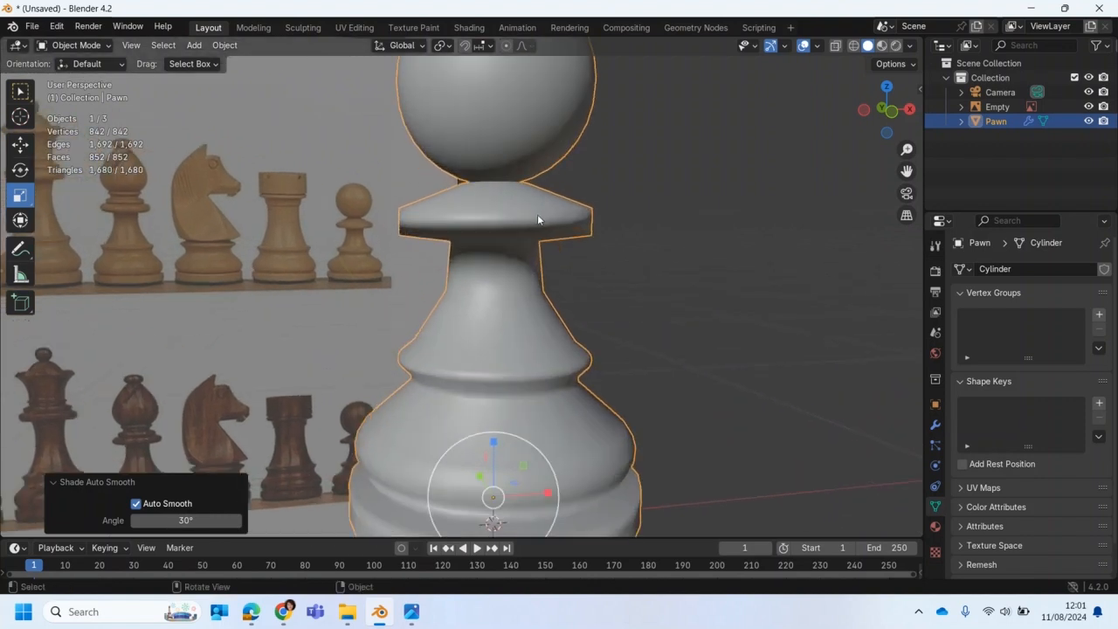
Apply Shade Smooth to the pawn again in place of auto smooth and inspect the collar.
{"action": "right_click", "coordinate": [495, 150]}
{"action": "left_click", "coordinate": [437, 134]}
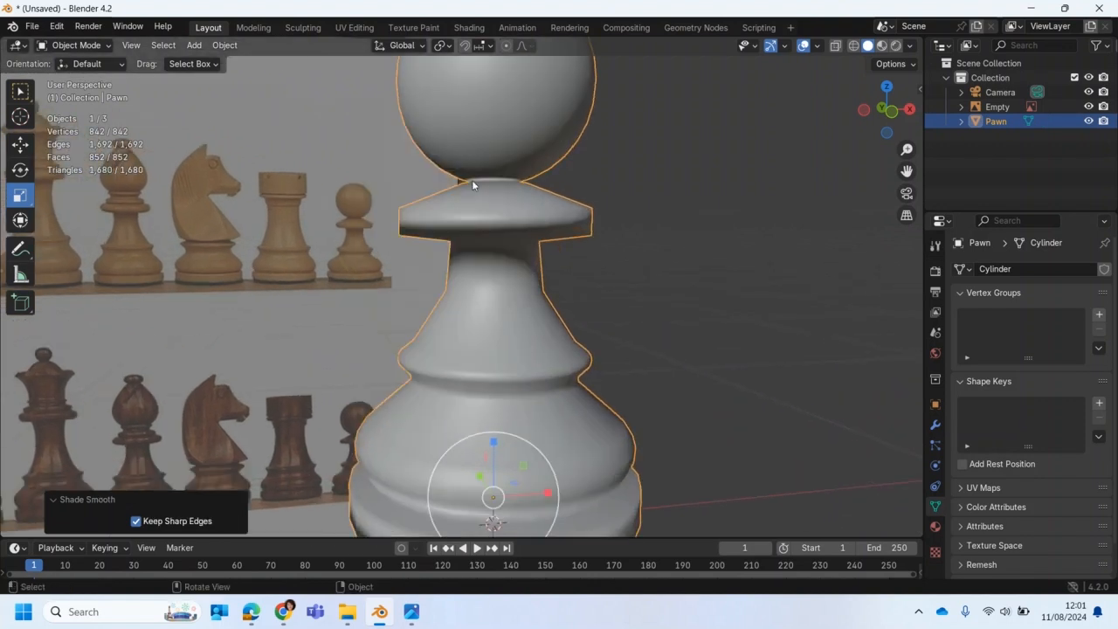
{"action": "scroll", "coordinate": [497, 201], "scroll_direction": "down", "scroll_amount": 2}
{"action": "middle_click_drag", "start_coordinate": [505, 206], "coordinate": [440, 320], "text": "shift"}
{"action": "scroll", "coordinate": [441, 315], "scroll_direction": "up", "scroll_amount": 5}
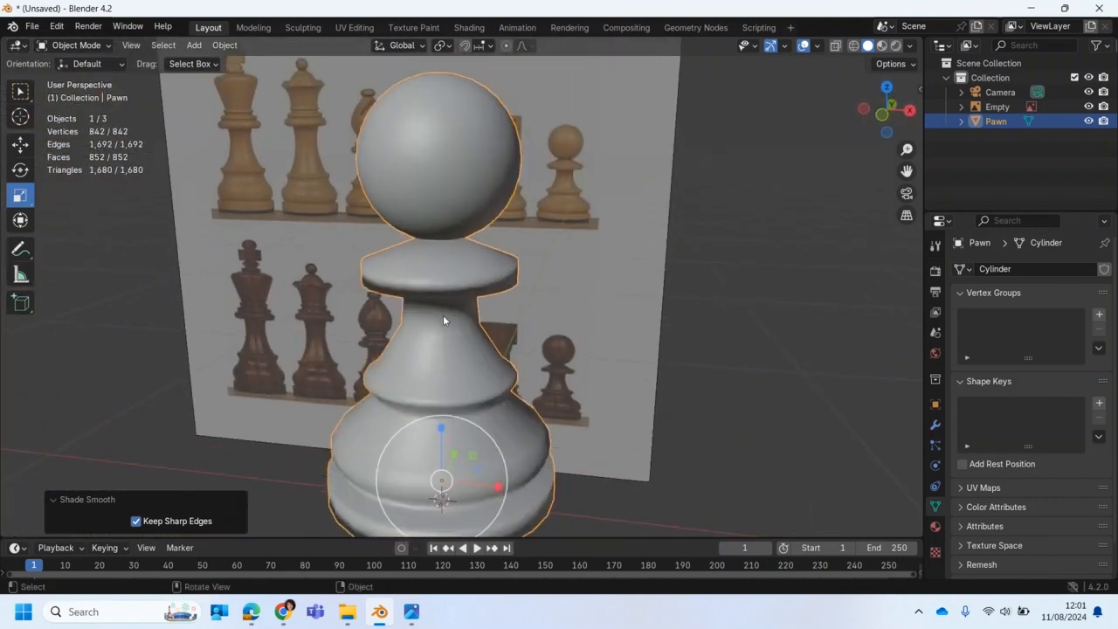
{"action": "middle_click_drag", "start_coordinate": [459, 303], "coordinate": [493, 235]}
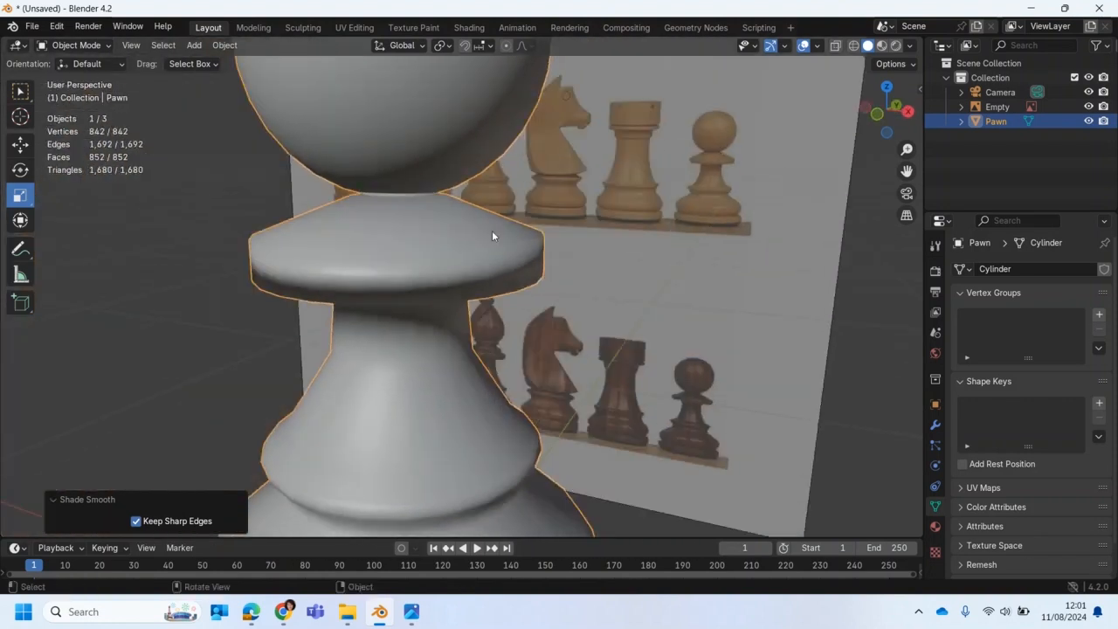
{"action": "scroll", "coordinate": [482, 293], "scroll_direction": "down", "scroll_amount": 3}
Enter Edit Mode on the smoothed pawn, close up on the collar's rim.
{"action": "left_click", "coordinate": [75, 44]}
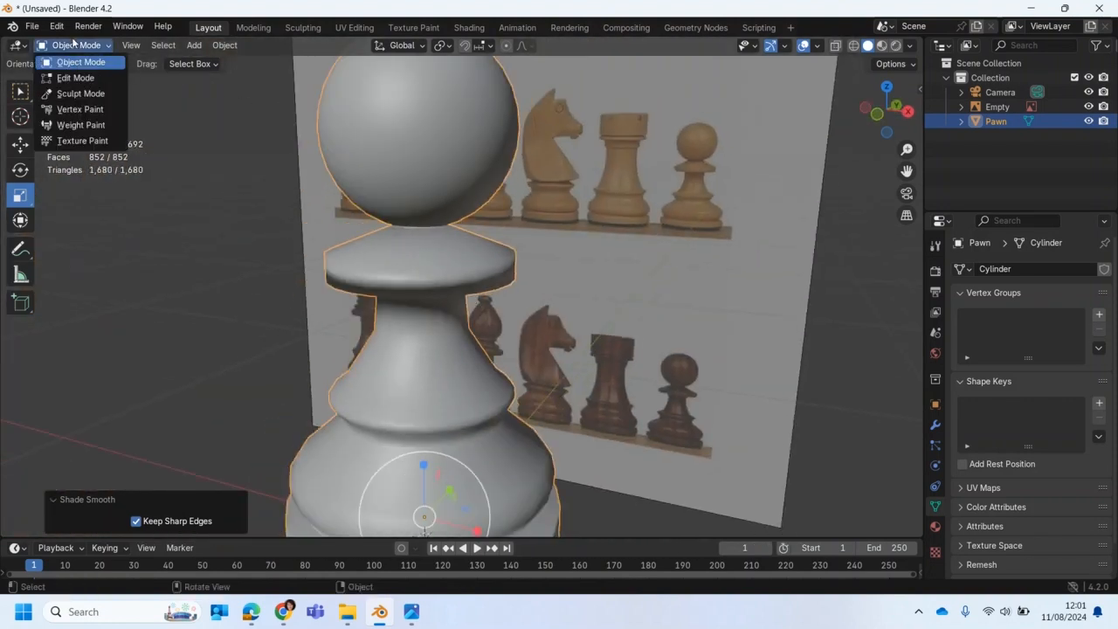
{"action": "left_click", "coordinate": [75, 77]}
{"action": "middle_click_drag", "start_coordinate": [277, 235], "coordinate": [503, 308]}
{"action": "scroll", "coordinate": [503, 308], "scroll_direction": "up", "scroll_amount": 3}
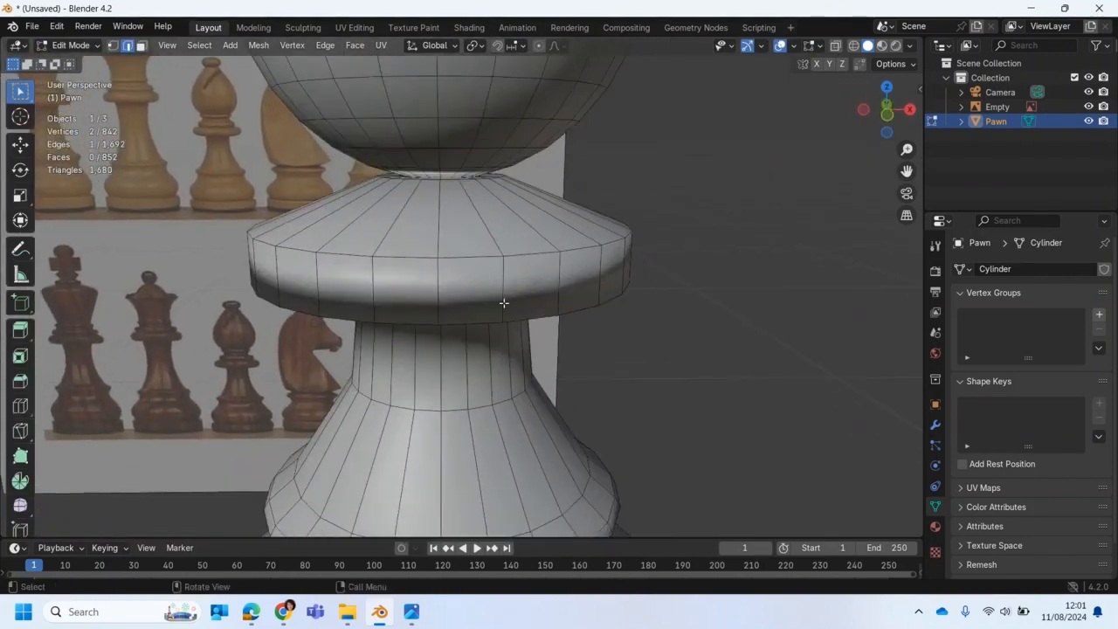
{"action": "middle_click_drag", "start_coordinate": [463, 229], "coordinate": [334, 290]}
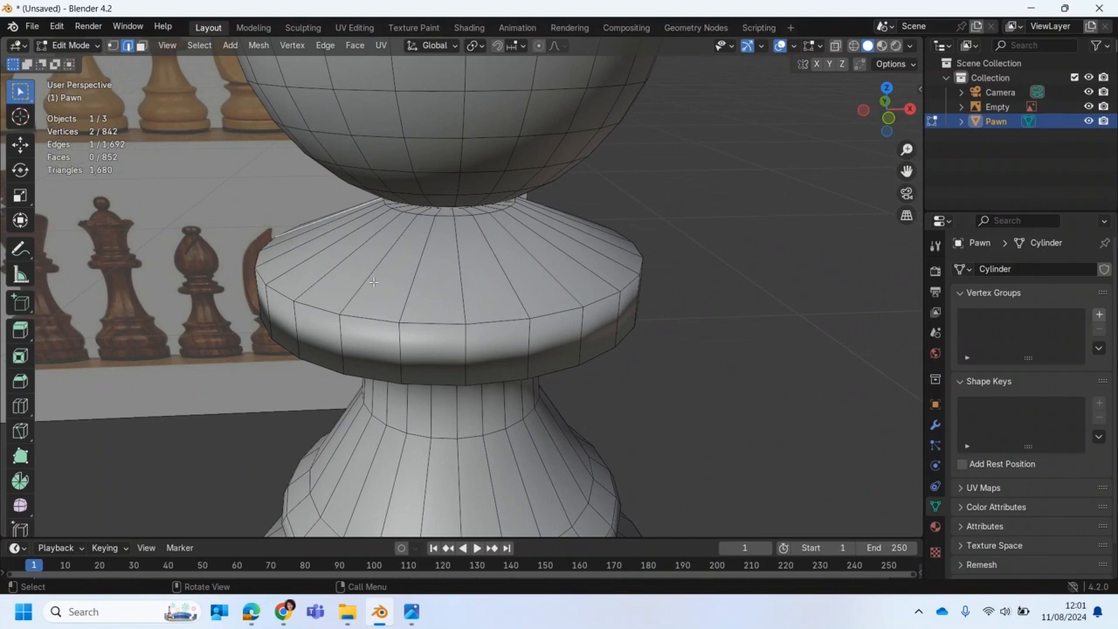
{"action": "middle_click_drag", "start_coordinate": [487, 330], "coordinate": [509, 316]}
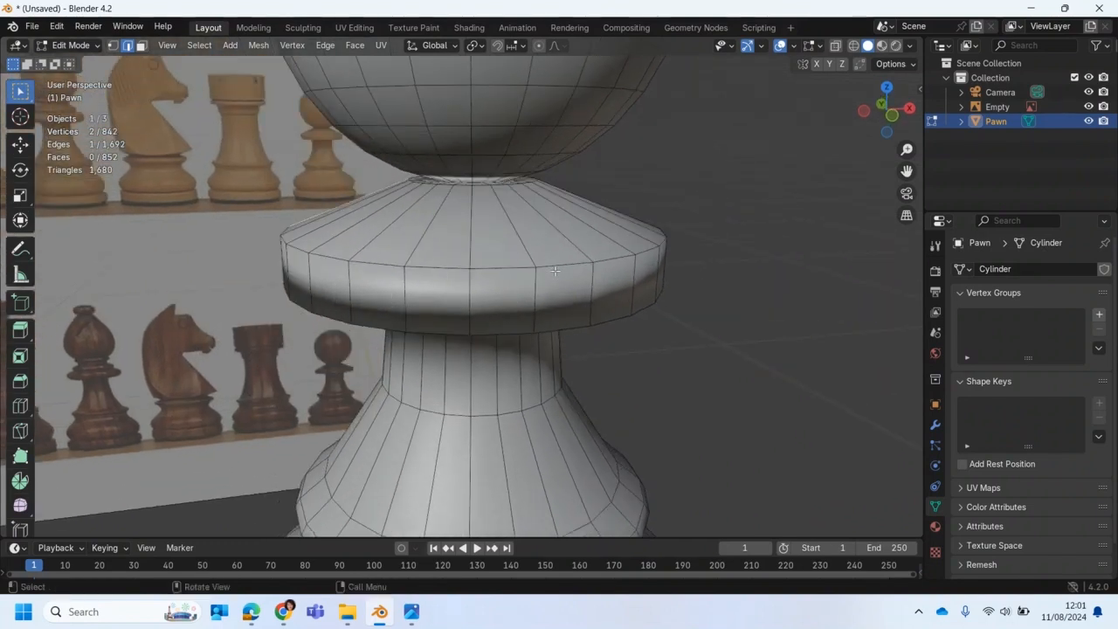
{"action": "middle_click_drag", "start_coordinate": [586, 331], "coordinate": [588, 317]}
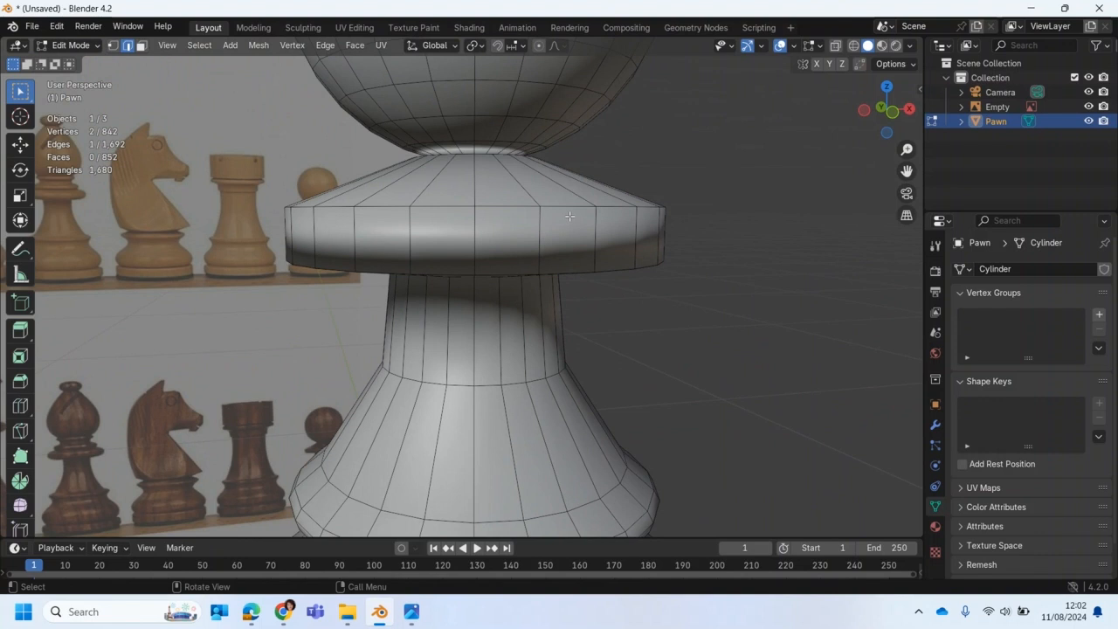
With the Bevel tool active, select the edge loops of the collar's upper and lower rims and the base's upper rim.
{"action": "left_click", "coordinate": [21, 381]}
{"action": "left_click", "coordinate": [498, 206], "text": "alt"}
{"action": "middle_click_drag", "start_coordinate": [497, 231], "coordinate": [511, 225]}
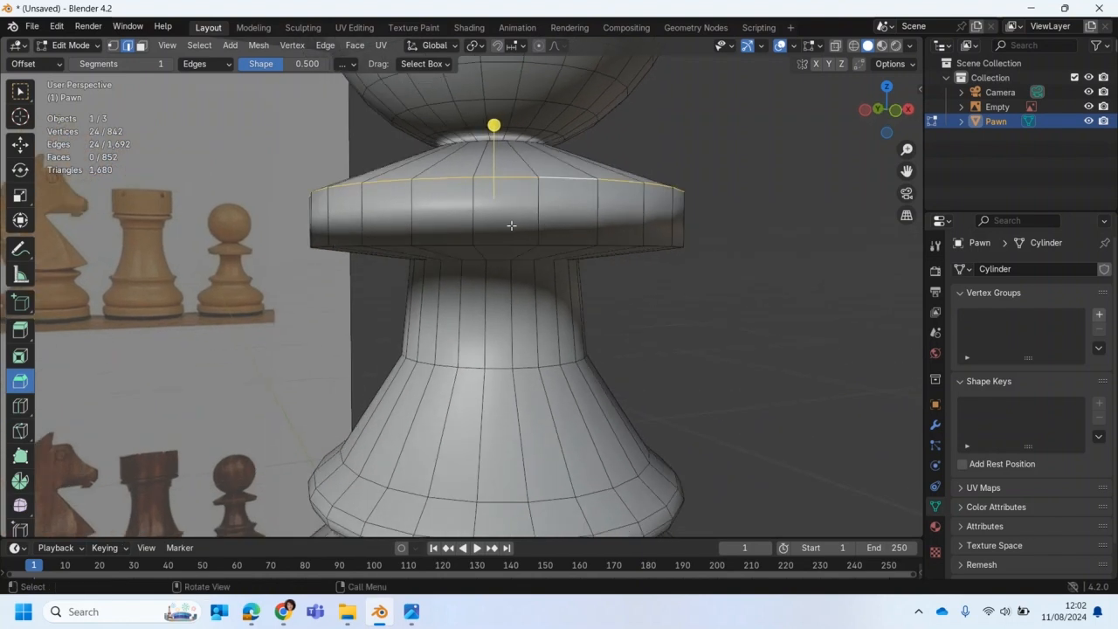
{"action": "left_click", "coordinate": [619, 249], "text": "alt"}
{"action": "left_click", "coordinate": [572, 183]}
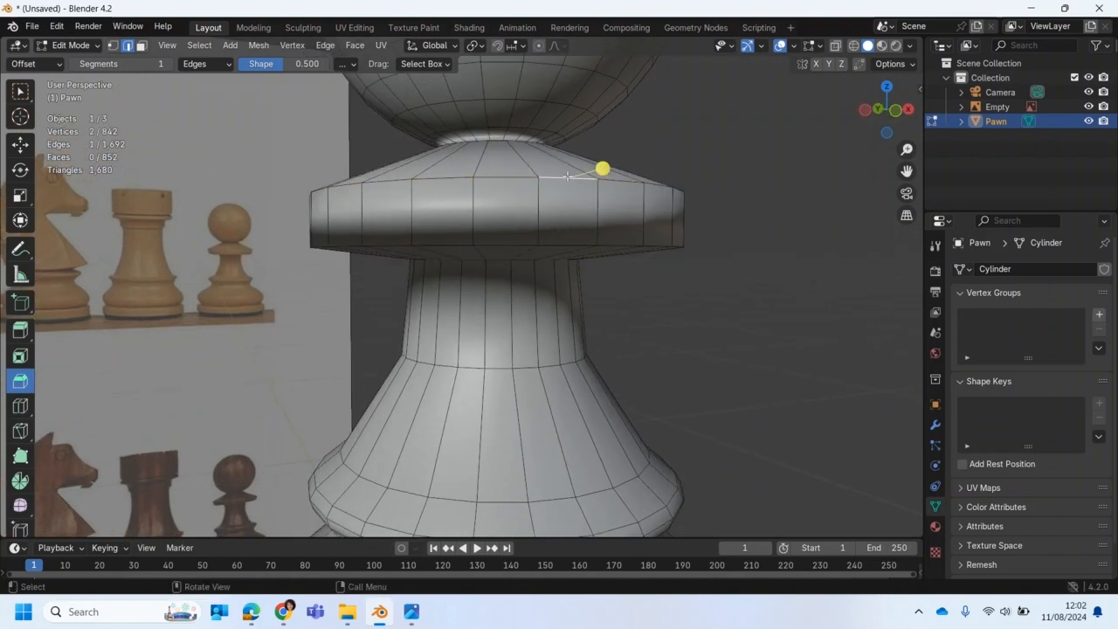
{"action": "left_click", "coordinate": [567, 176], "text": "alt"}
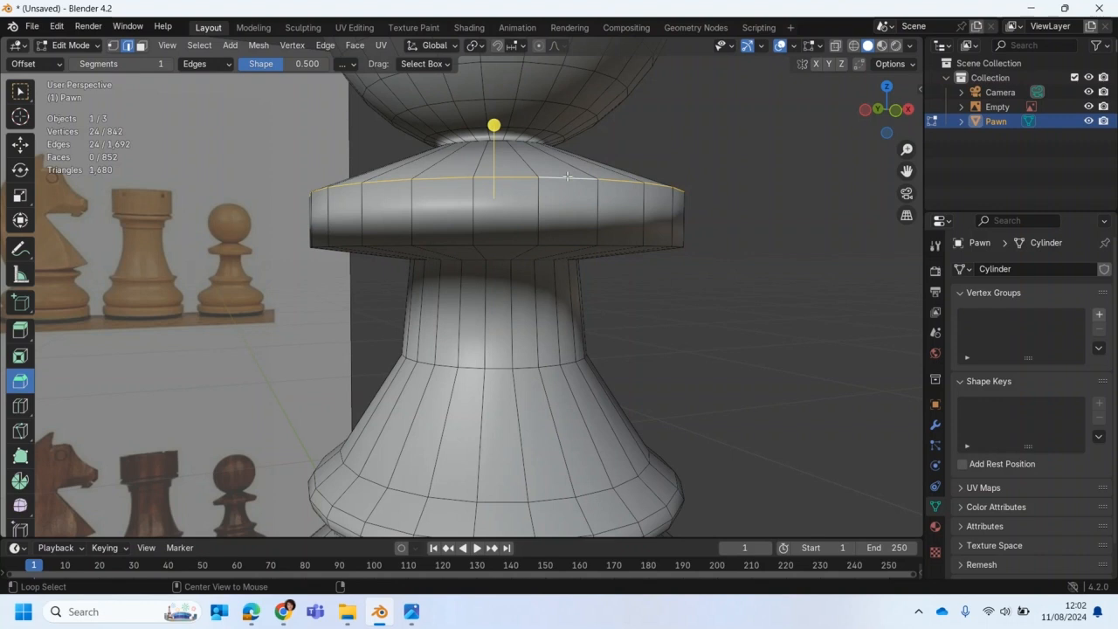
{"action": "left_click", "coordinate": [629, 246], "text": "alt+shift"}
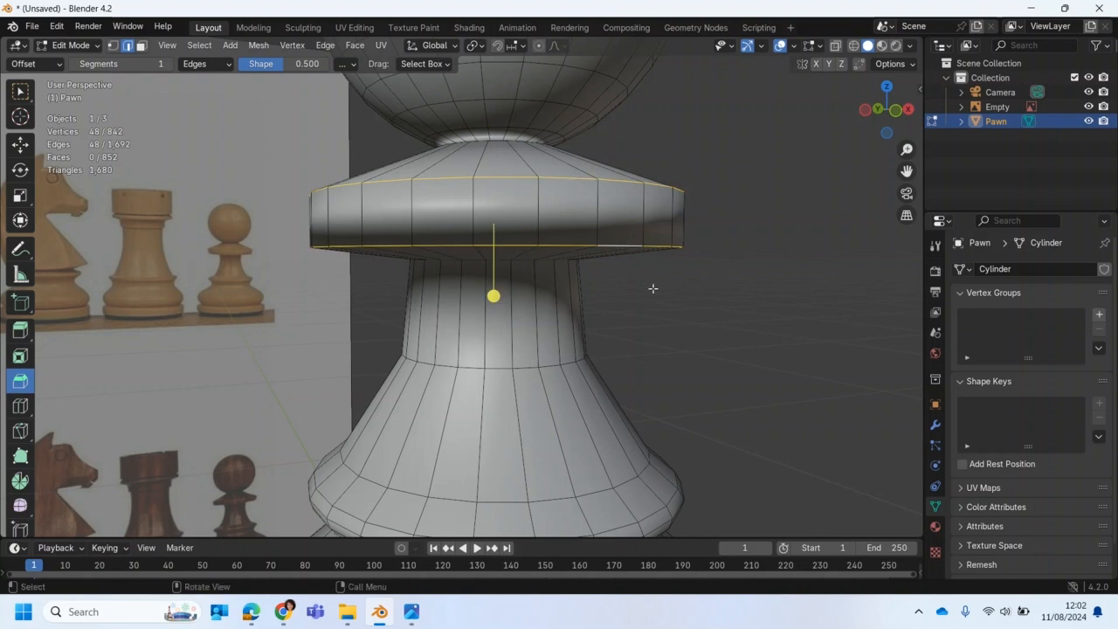
{"action": "scroll", "coordinate": [653, 290], "scroll_direction": "down", "scroll_amount": 4}
{"action": "middle_click_drag", "start_coordinate": [654, 291], "coordinate": [649, 337]}
{"action": "scroll", "coordinate": [652, 283], "scroll_direction": "down", "scroll_amount": 2}
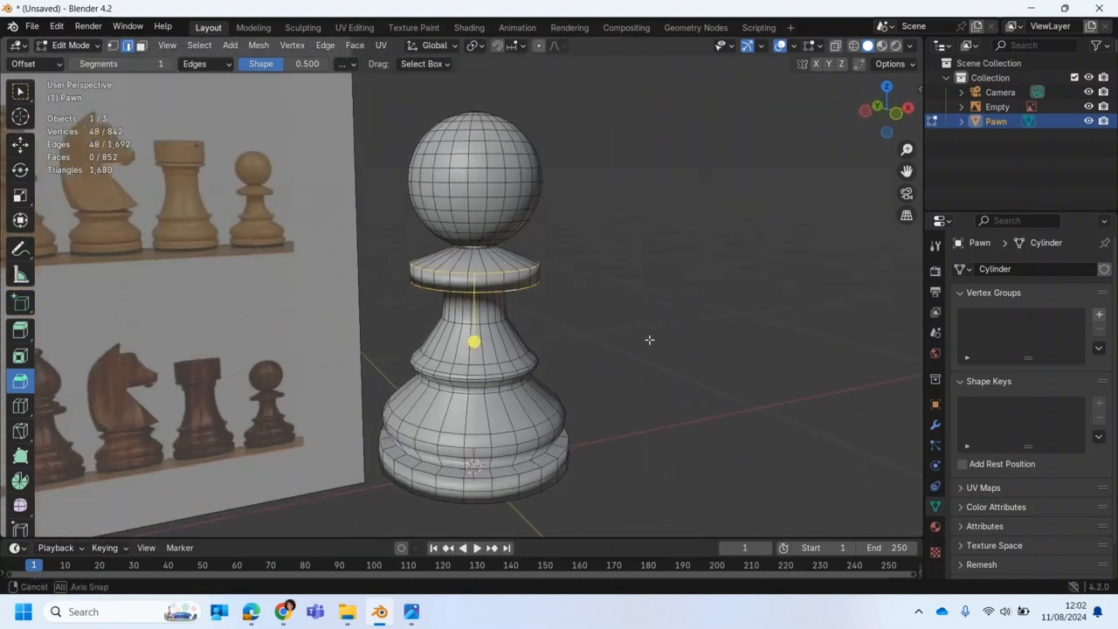
{"action": "left_click", "coordinate": [522, 473], "text": "alt+shift"}
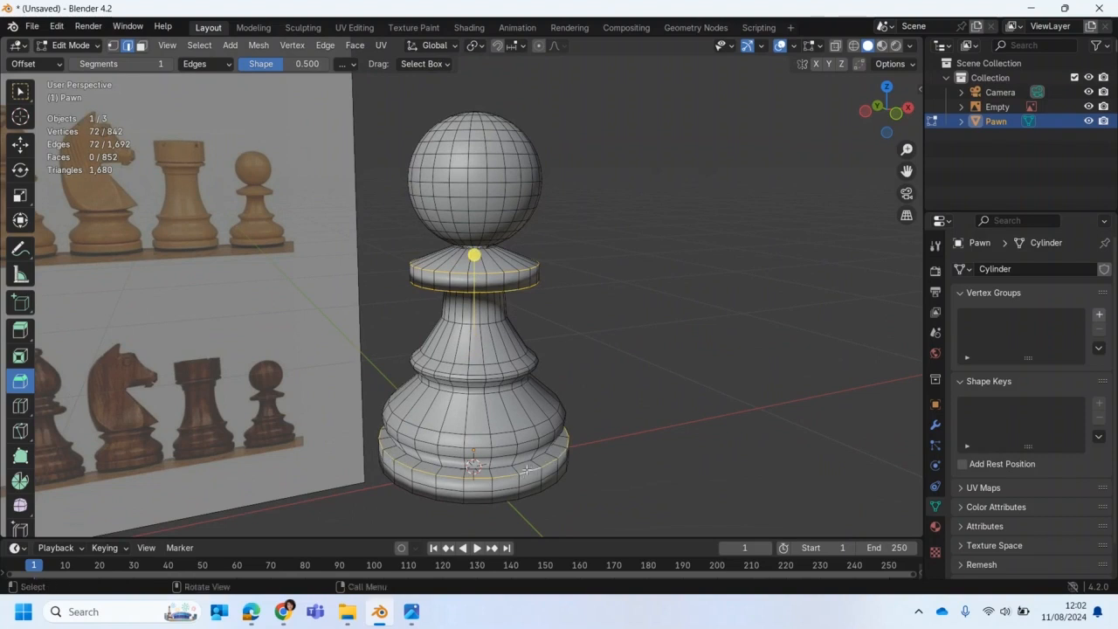
Bevel the selected rim loops with a width of about 0.15 m and 2 segments, and clear the selection.
{"action": "scroll", "coordinate": [527, 470], "scroll_direction": "up", "scroll_amount": 1}
{"action": "scroll", "coordinate": [470, 283], "scroll_direction": "up", "scroll_amount": 2}
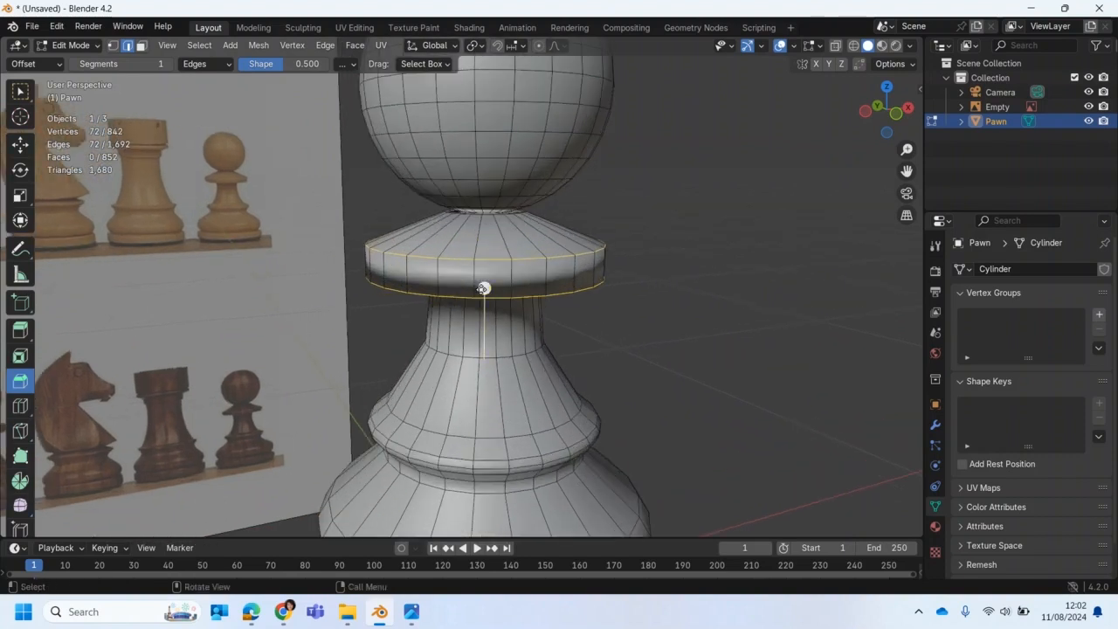
{"action": "left_click_drag", "start_coordinate": [484, 288], "coordinate": [495, 263]}
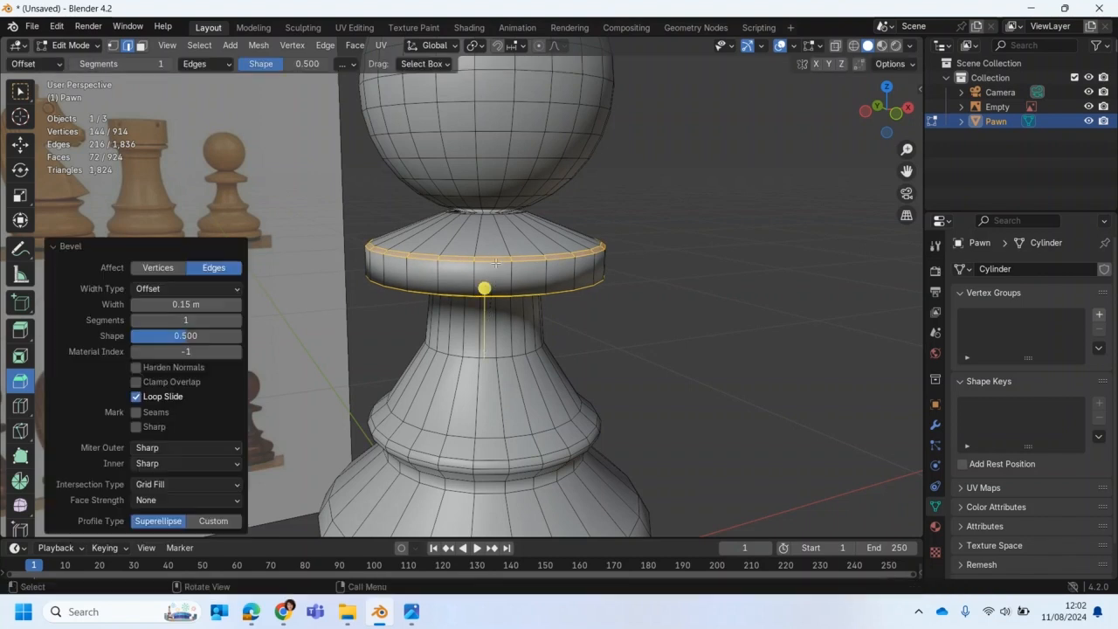
{"action": "scroll", "coordinate": [494, 274], "scroll_direction": "up", "scroll_amount": 3}
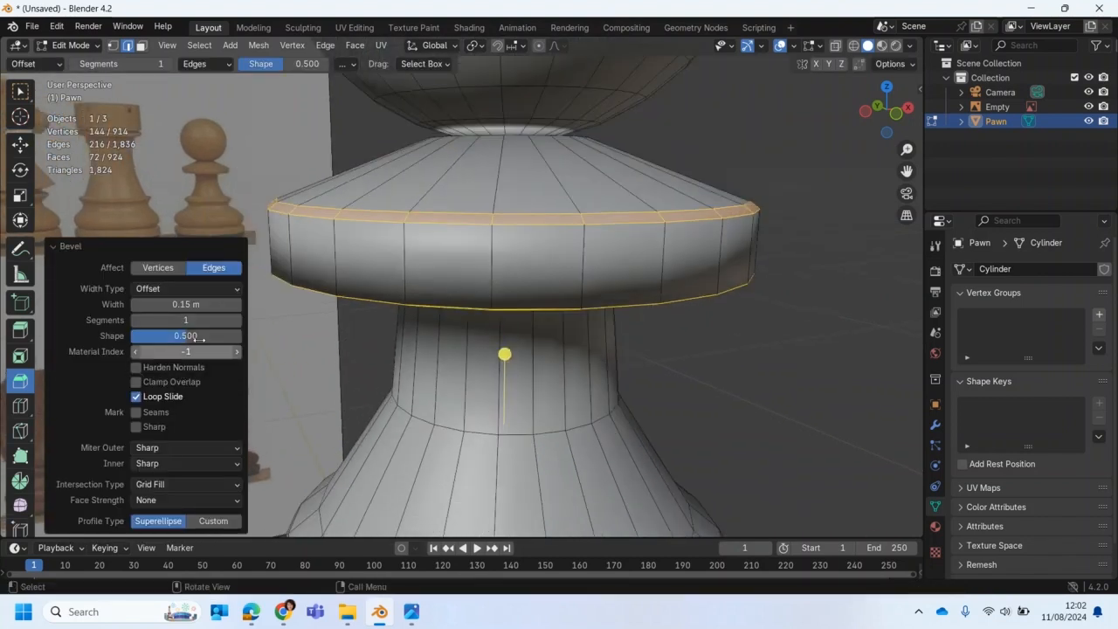
{"action": "left_click", "coordinate": [237, 320]}
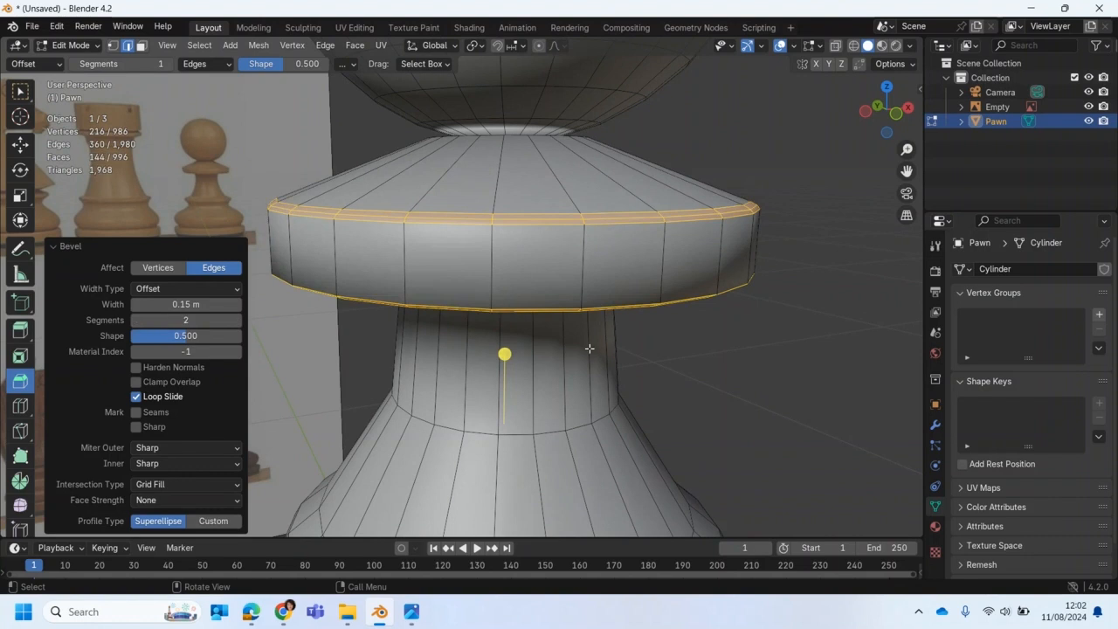
{"action": "scroll", "coordinate": [589, 348], "scroll_direction": "down", "scroll_amount": 5}
{"action": "left_click", "coordinate": [607, 346]}
Insert two loop cuts around the pawn where the collar's underside meets the neck.
{"action": "middle_click_drag", "start_coordinate": [606, 346], "coordinate": [568, 310]}
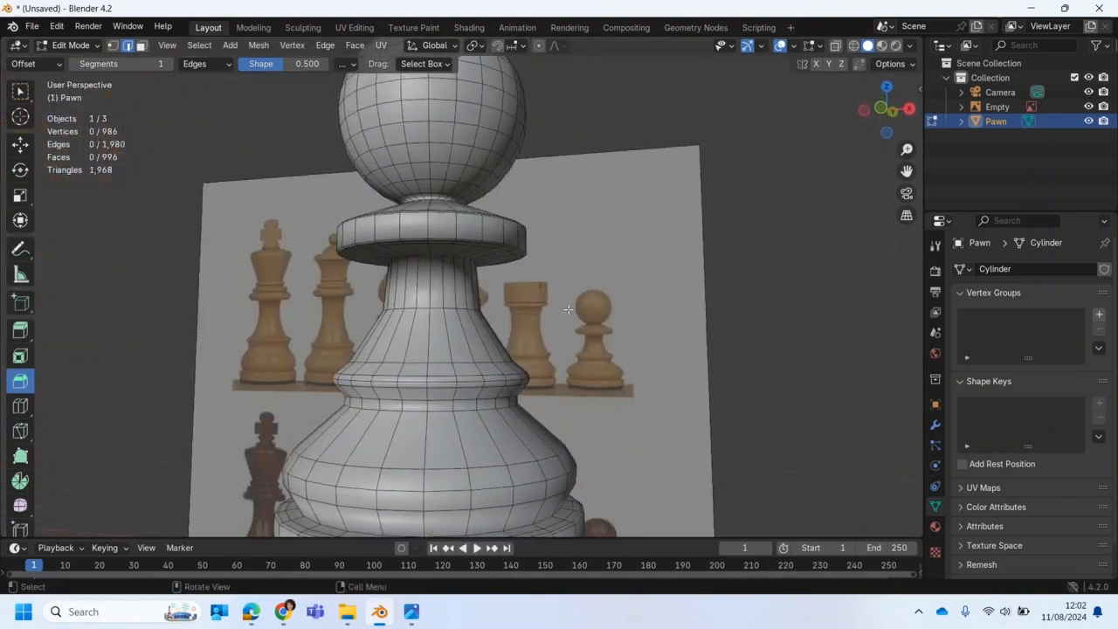
{"action": "scroll", "coordinate": [477, 313], "scroll_direction": "up", "scroll_amount": 3}
{"action": "middle_click_drag", "start_coordinate": [464, 327], "coordinate": [444, 240]}
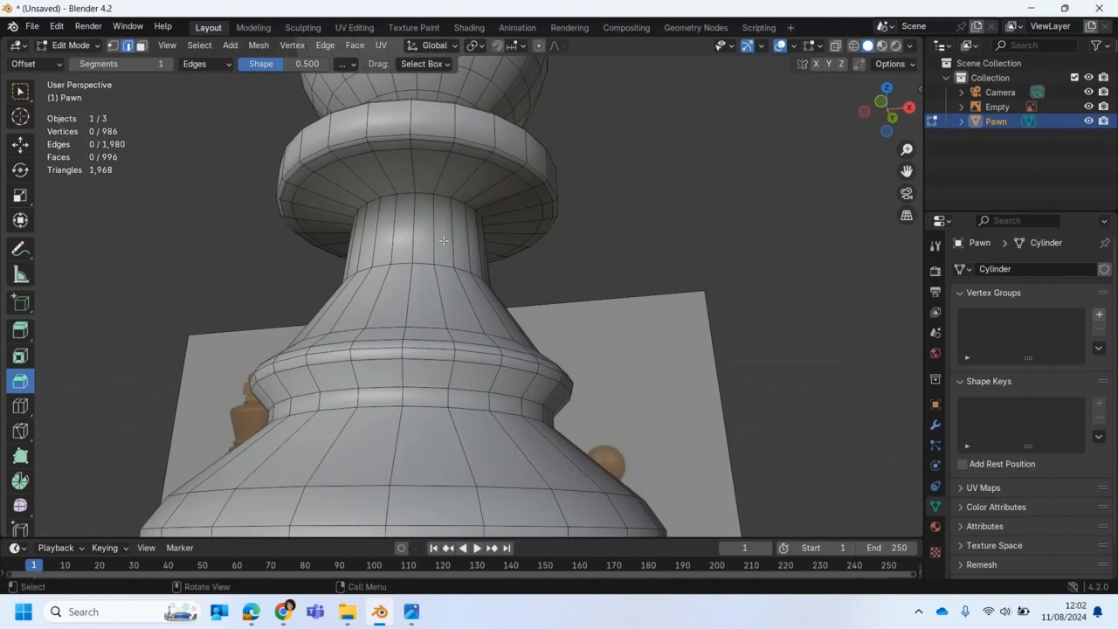
{"action": "left_click", "coordinate": [20, 405]}
{"action": "left_click_drag", "start_coordinate": [341, 191], "coordinate": [371, 210]}
{"action": "middle_click_drag", "start_coordinate": [370, 209], "coordinate": [401, 288]}
{"action": "left_click_drag", "start_coordinate": [401, 288], "coordinate": [416, 258]}
Try to insert a loop cut on the collar's upper slope and slide it toward the head.
{"action": "middle_click_drag", "start_coordinate": [416, 258], "coordinate": [452, 359]}
{"action": "scroll", "coordinate": [435, 238], "scroll_direction": "up", "scroll_amount": 3}
{"action": "left_click_drag", "start_coordinate": [449, 373], "coordinate": [447, 334]}
{"action": "key", "text": "ctrl+z"}
Insert a loop cut at the top of the collar, close to the head, with a slide factor of about -0.057.
{"action": "scroll", "coordinate": [447, 334], "scroll_direction": "up", "scroll_amount": 4}
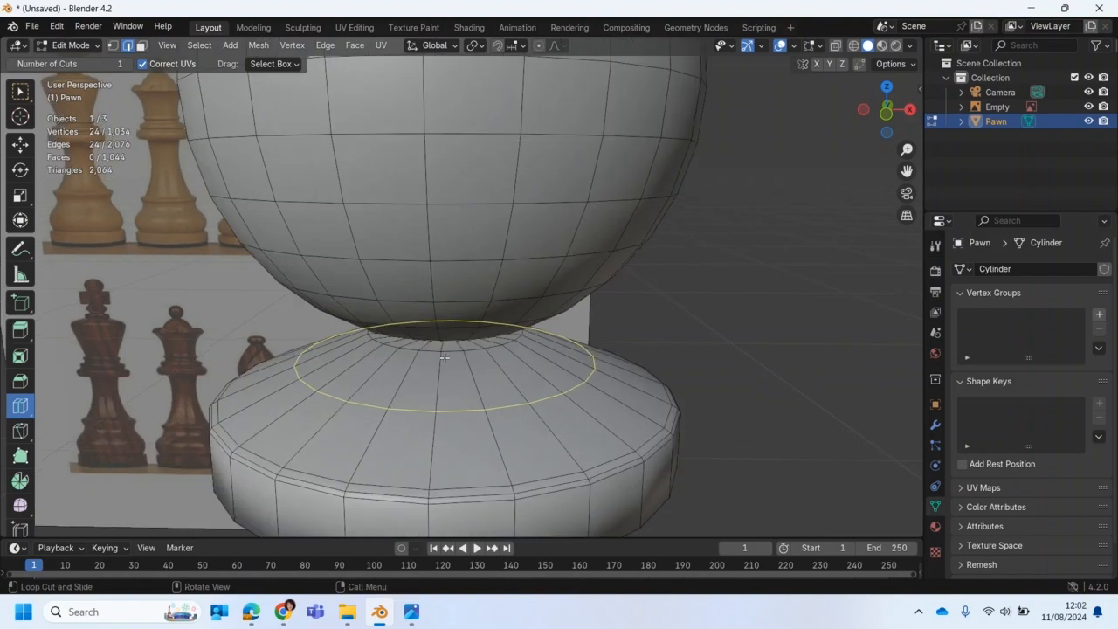
{"action": "left_click_drag", "start_coordinate": [423, 358], "coordinate": [423, 366]}
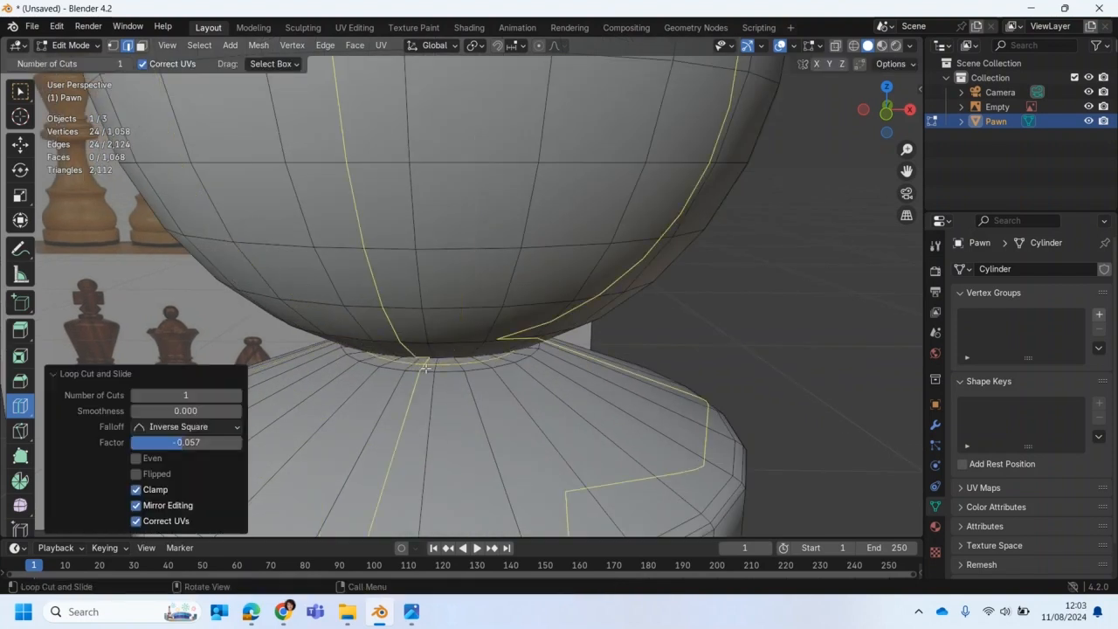
{"action": "scroll", "coordinate": [421, 345], "scroll_direction": "up", "scroll_amount": 6}
{"action": "scroll", "coordinate": [422, 347], "scroll_direction": "down", "scroll_amount": 5}
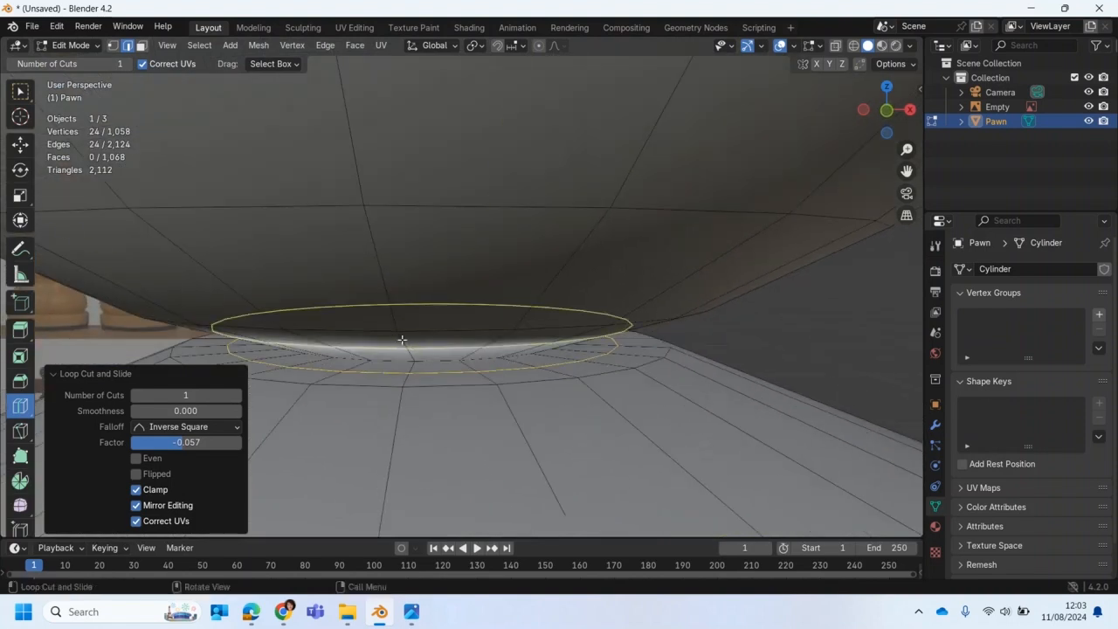
Switch to face selection and select the ring of faces bridging the sphere head and the collar.
{"action": "left_click", "coordinate": [142, 46]}
{"action": "middle_click_drag", "start_coordinate": [354, 271], "coordinate": [354, 267]}
{"action": "scroll", "coordinate": [357, 265], "scroll_direction": "down", "scroll_amount": 2}
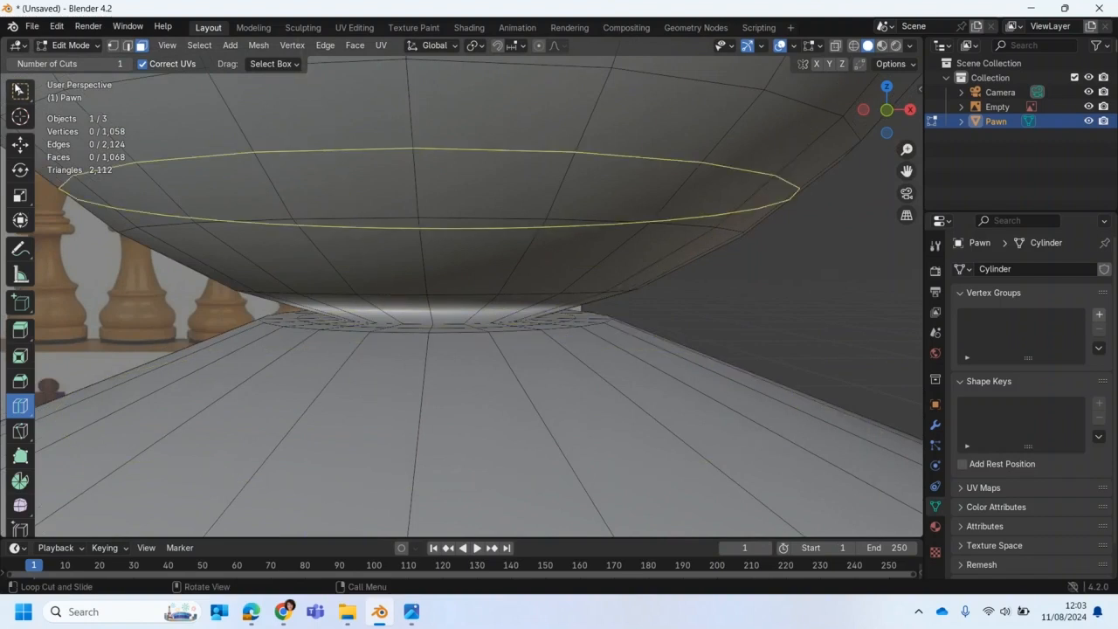
{"action": "left_click", "coordinate": [19, 90]}
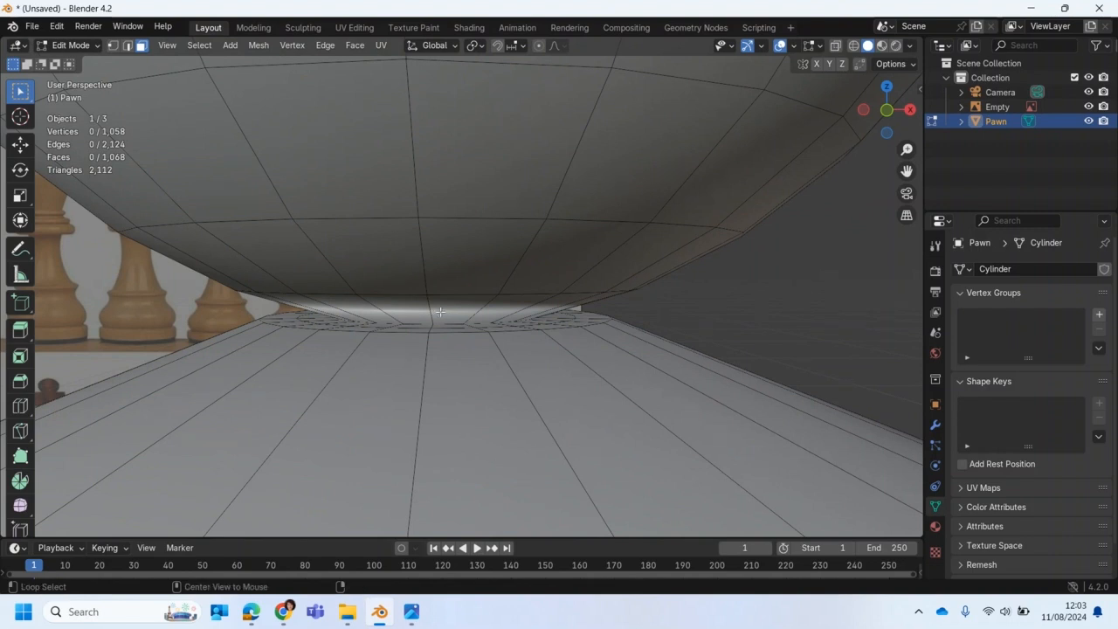
{"action": "left_click", "coordinate": [441, 312], "text": "alt"}
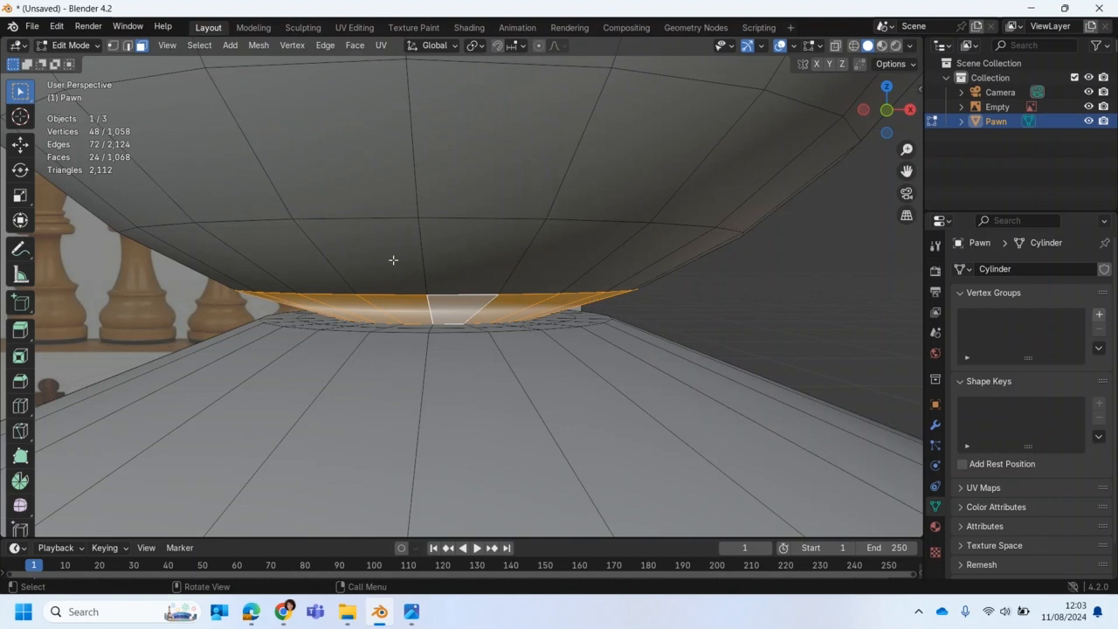
Delete the selected ring of faces bridging the sphere head and the collar.
{"action": "key", "text": "x"}
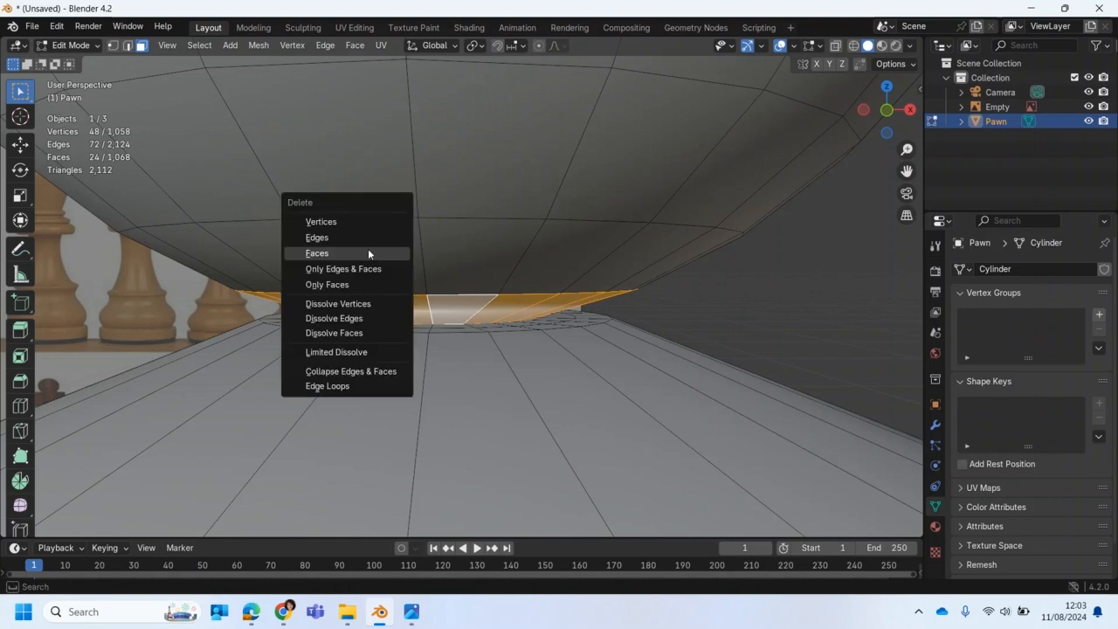
{"action": "left_click", "coordinate": [368, 249]}
{"action": "middle_click_drag", "start_coordinate": [440, 307], "coordinate": [440, 313]}
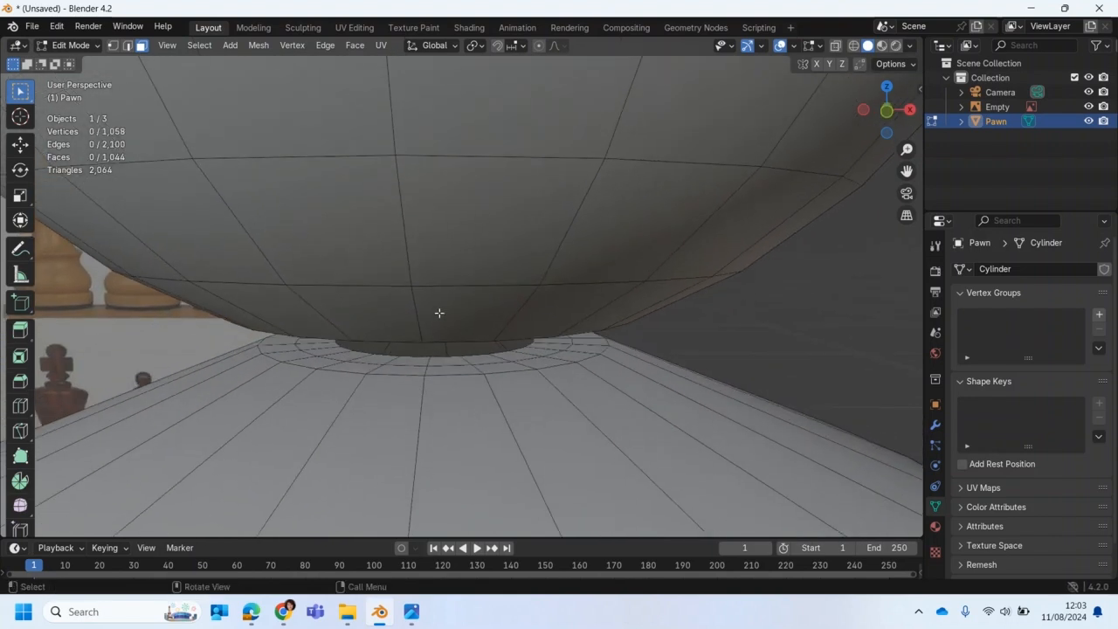
Select the innermost ring of faces around the opening on top of the collar and delete it.
{"action": "left_click", "coordinate": [479, 359], "text": "alt"}
{"action": "left_click", "coordinate": [465, 360], "text": "alt"}
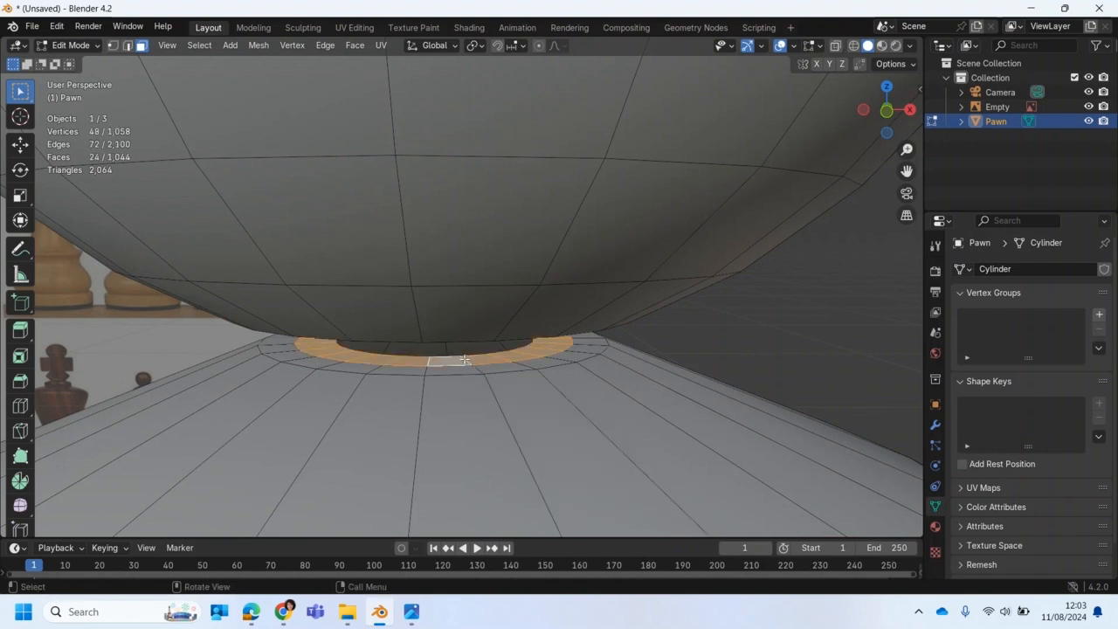
{"action": "key", "text": "alt+a"}
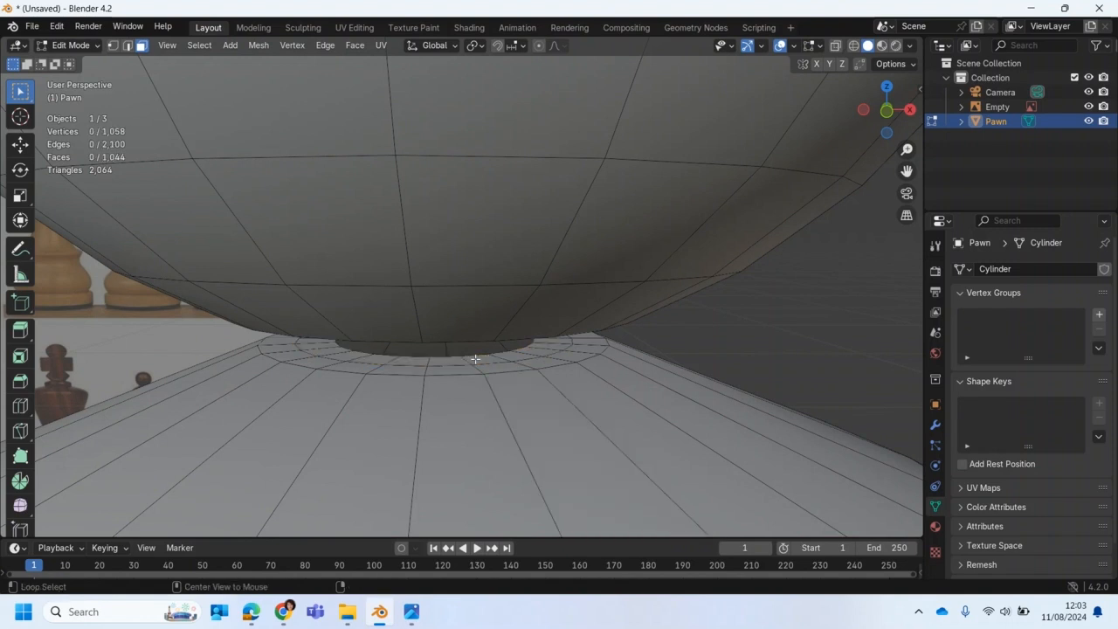
{"action": "left_click", "coordinate": [477, 360], "text": "alt"}
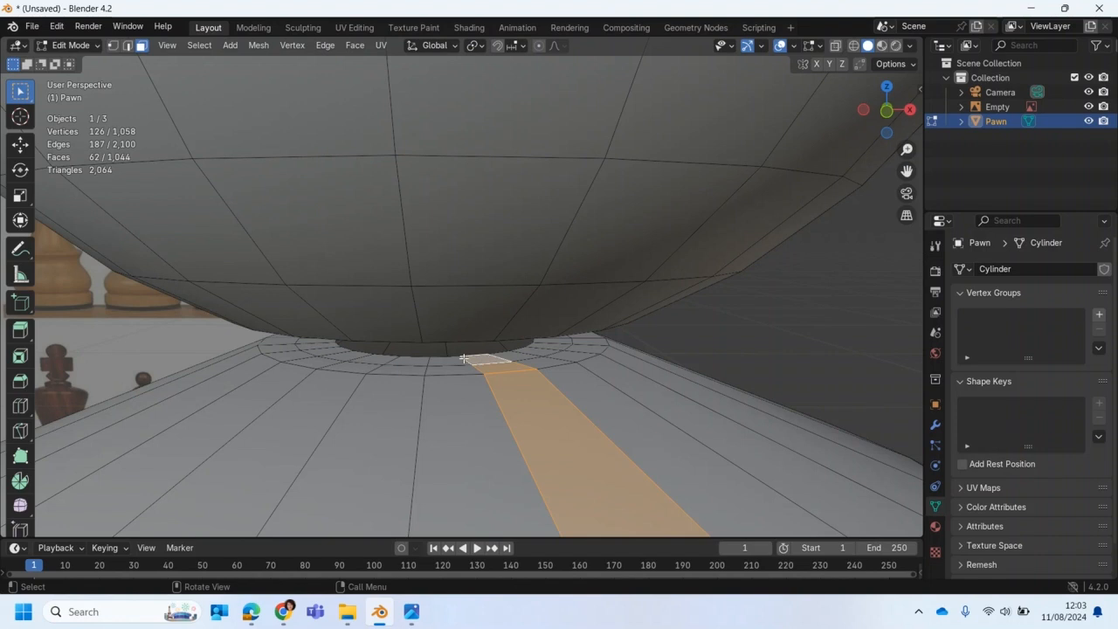
{"action": "left_click", "coordinate": [464, 358], "text": "alt"}
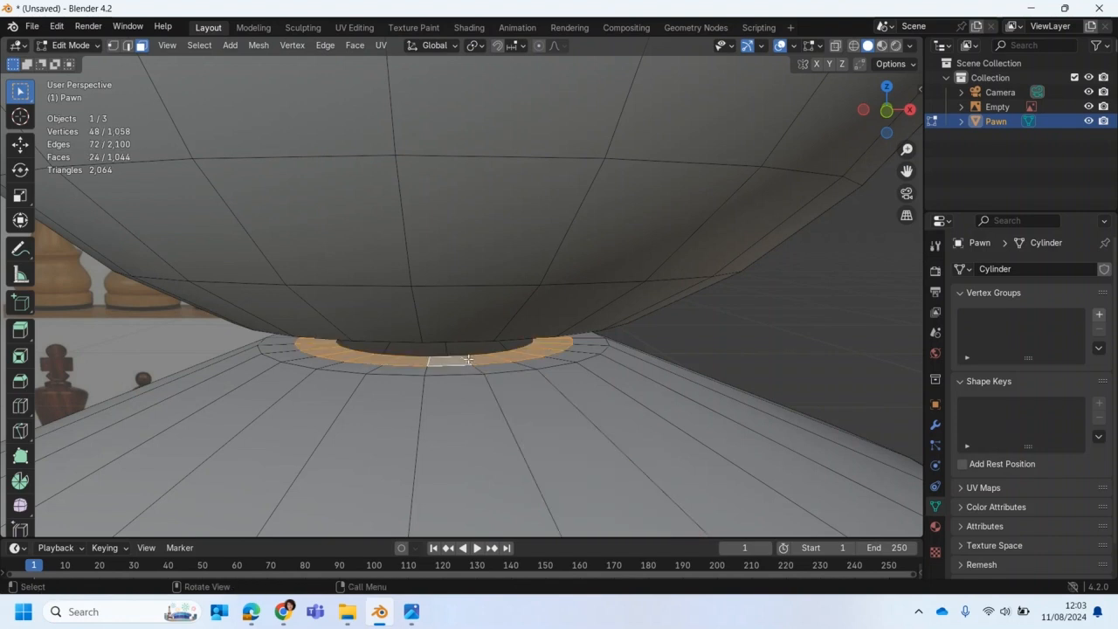
{"action": "key", "text": "x"}
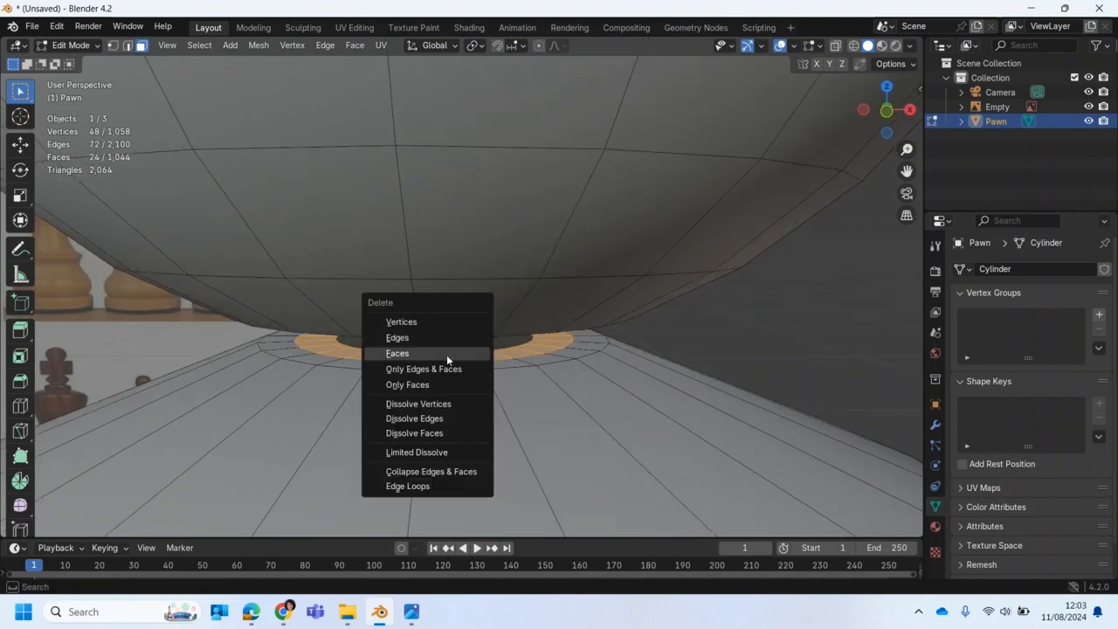
{"action": "left_click", "coordinate": [447, 355]}
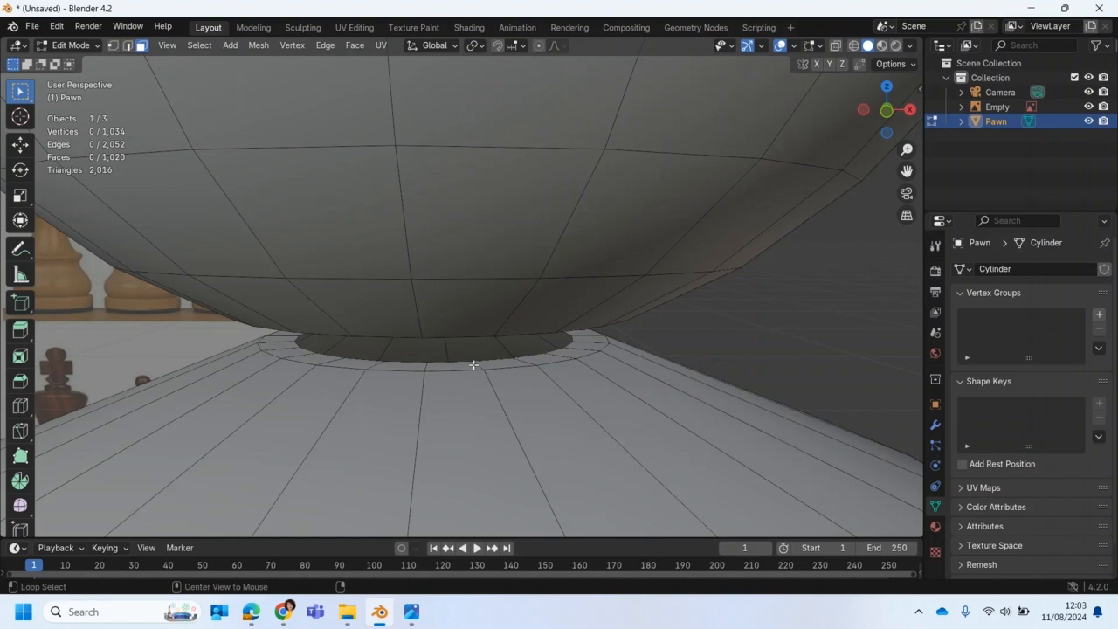
Delete the remaining narrow ring of faces around the collar's top opening.
{"action": "left_click", "coordinate": [474, 365], "text": "alt"}
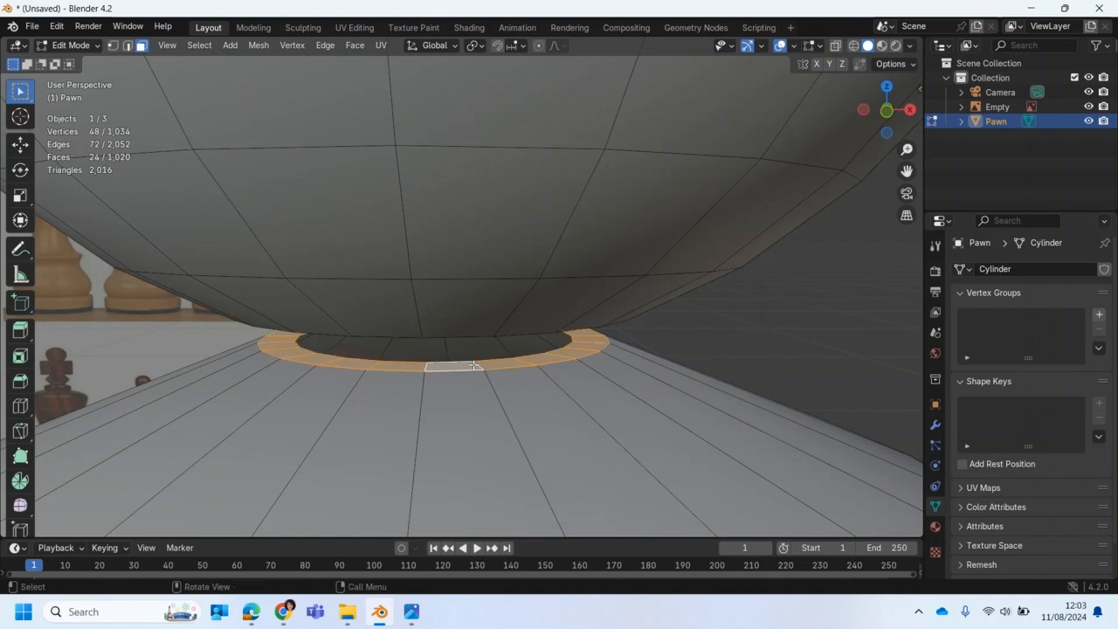
{"action": "key", "text": "x"}
{"action": "left_click", "coordinate": [468, 367]}
{"action": "scroll", "coordinate": [468, 359], "scroll_direction": "up", "scroll_amount": 5}
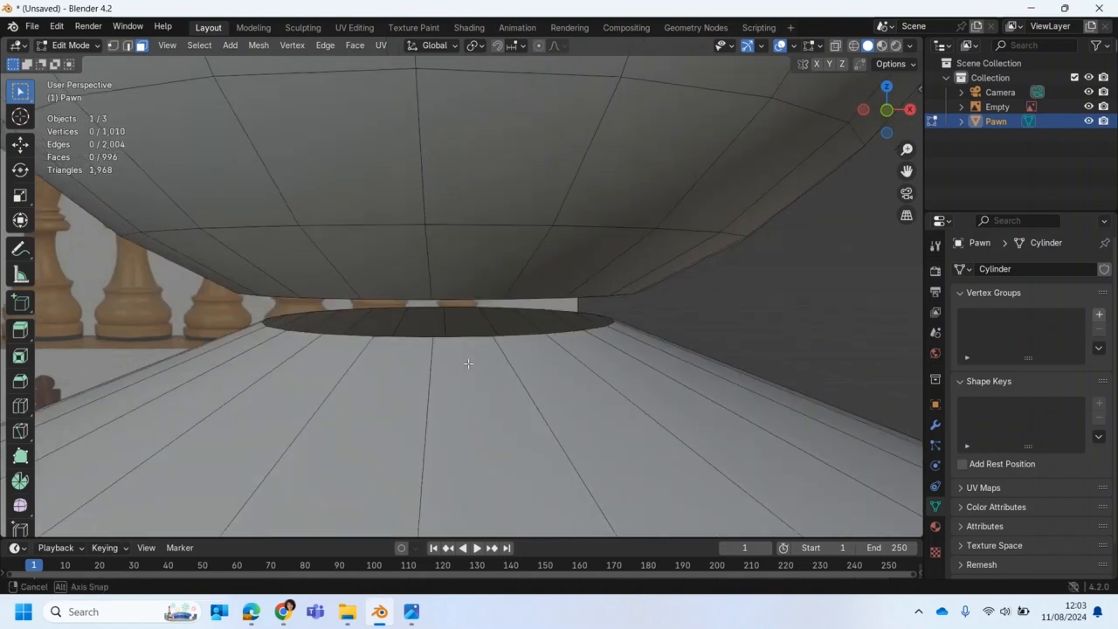
In edge selection, select the open edge loops of the head and collar and join them with Bridge Edge Loops.
{"action": "mouse_move", "coordinate": [468, 359]}
{"action": "middle_mouse_down"}
{"action": "mouse_move", "coordinate": [472, 379]}
{"action": "mouse_move", "coordinate": [470, 353]}
{"action": "middle_mouse_up"}
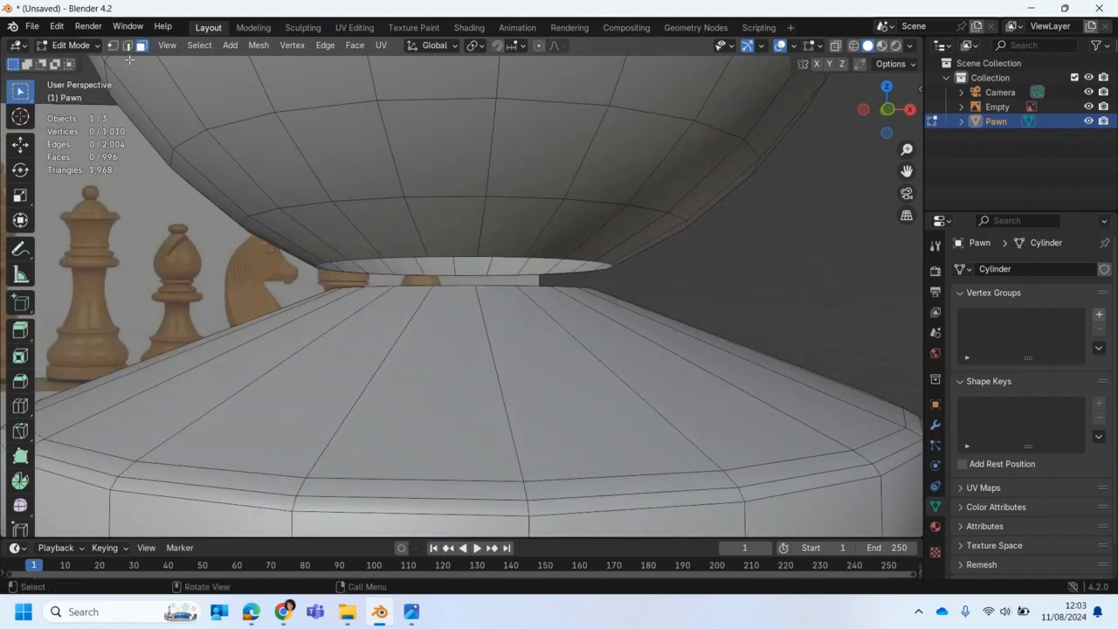
{"action": "left_click", "coordinate": [127, 47]}
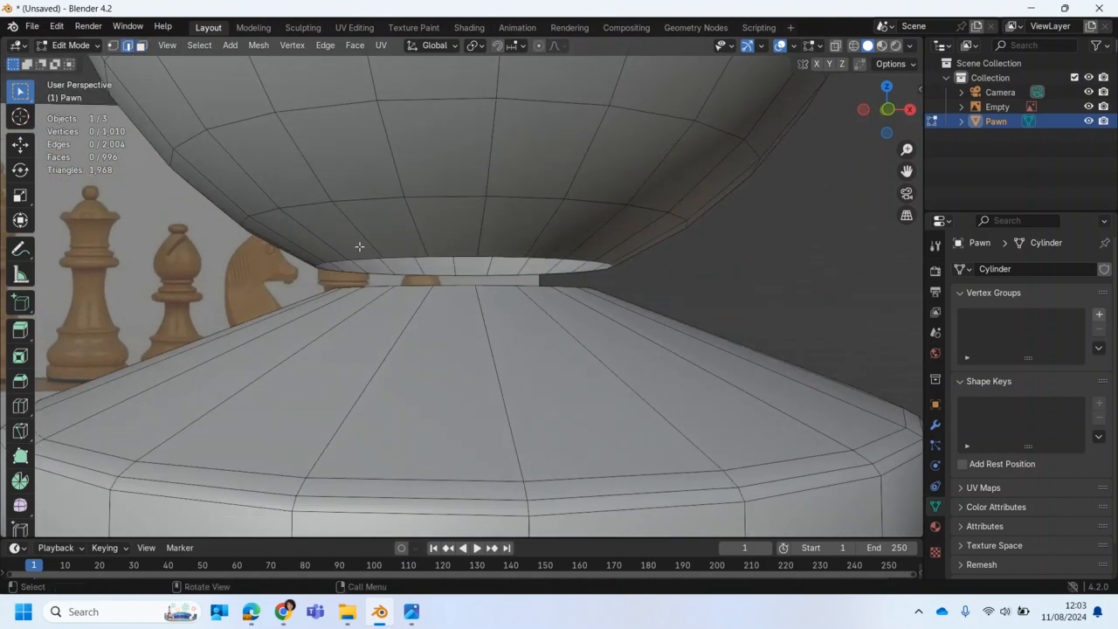
{"action": "left_click", "coordinate": [440, 258], "text": "alt"}
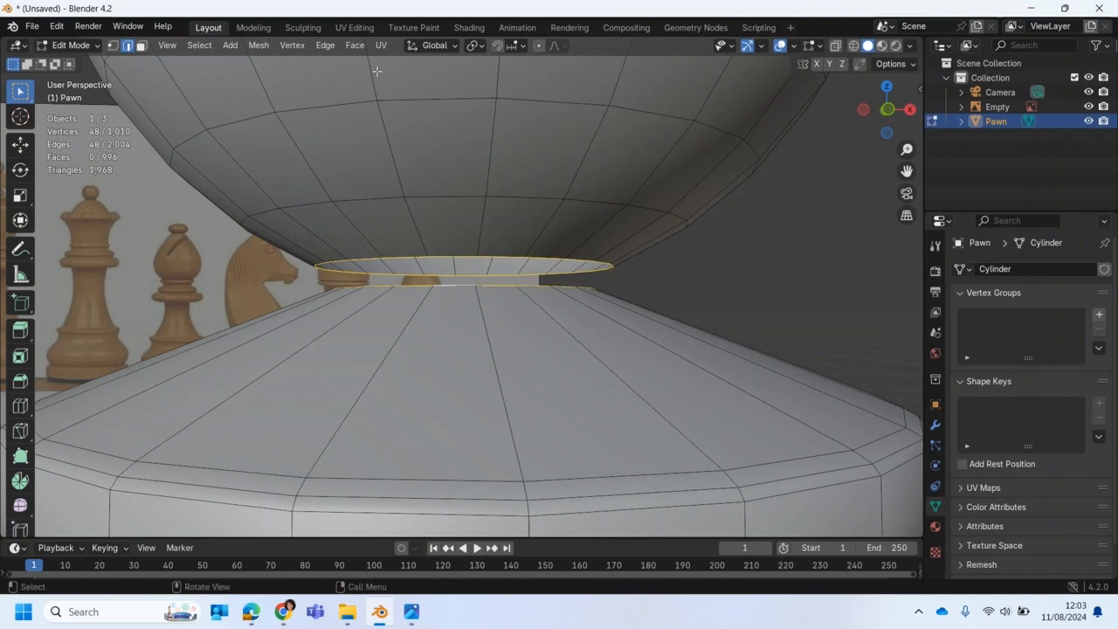
{"action": "left_click", "coordinate": [355, 45]}
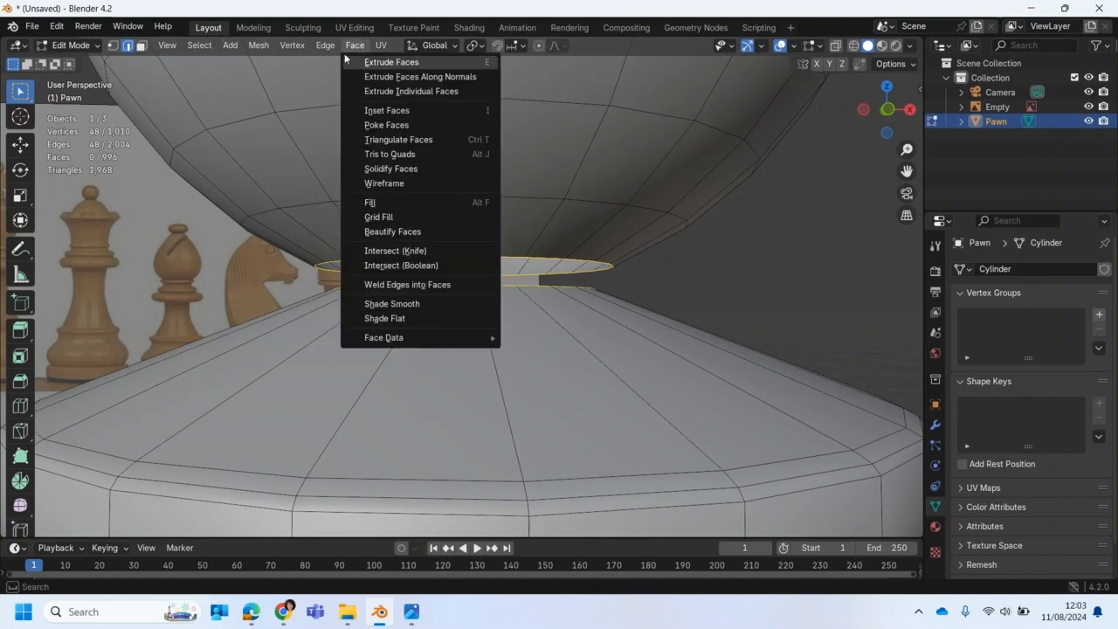
{"action": "mouse_move", "coordinate": [325, 46]}
{"action": "left_click", "coordinate": [338, 92]}
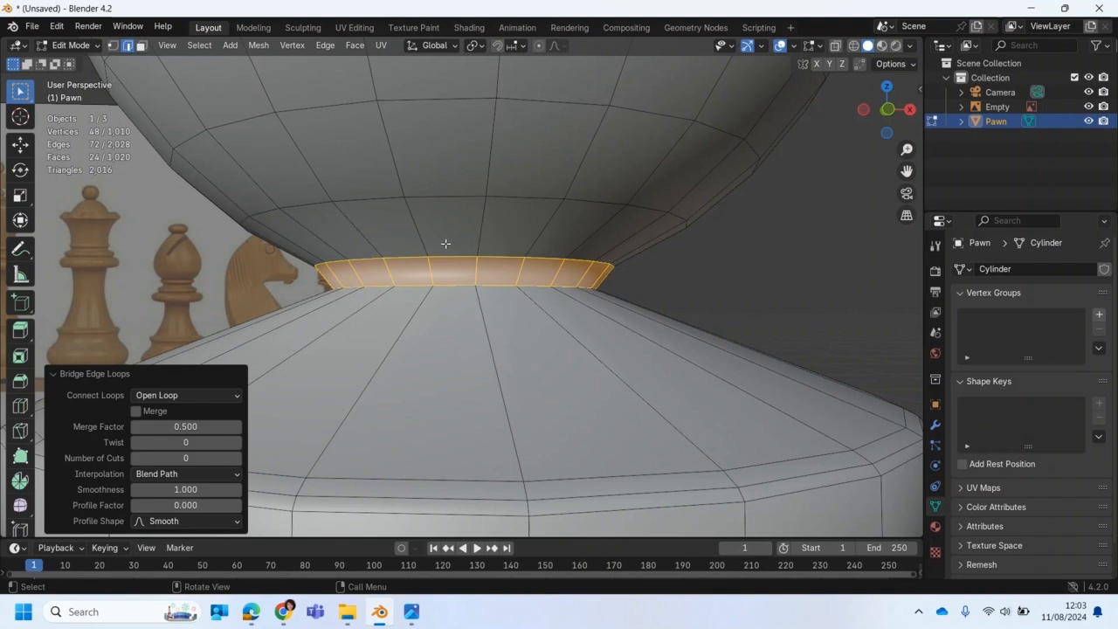
{"action": "scroll", "coordinate": [445, 244], "scroll_direction": "down", "scroll_amount": 6}
{"action": "left_click", "coordinate": [658, 307]}
Insert a loop cut on the collar's upper slope, slid toward the head with a factor of about -0.895.
{"action": "scroll", "coordinate": [661, 308], "scroll_direction": "down", "scroll_amount": 2}
{"action": "mouse_move", "coordinate": [660, 309]}
{"action": "middle_mouse_down"}
{"action": "mouse_move", "coordinate": [663, 280]}
{"action": "mouse_move", "coordinate": [732, 282]}
{"action": "mouse_move", "coordinate": [673, 322]}
{"action": "middle_mouse_up"}
{"action": "scroll", "coordinate": [674, 322], "scroll_direction": "up", "scroll_amount": 2}
{"action": "left_click", "coordinate": [26, 408]}
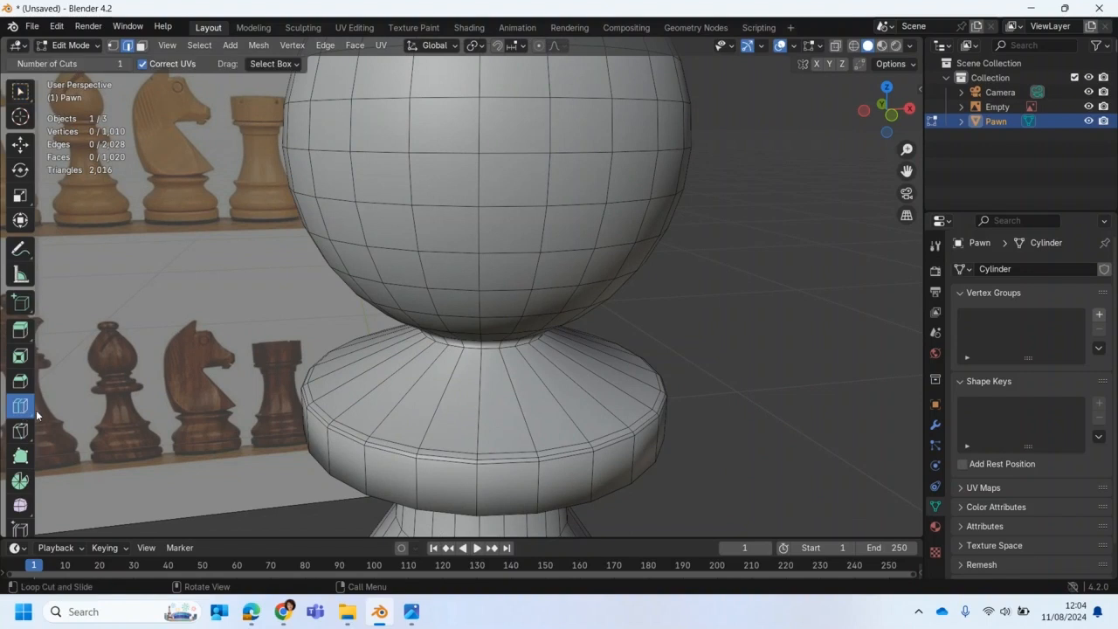
{"action": "left_click_drag", "start_coordinate": [394, 385], "coordinate": [400, 348]}
In front view, insert a loop cut close to the bottom edge of the pawn's base with a slide factor of about 0.632.
{"action": "middle_click_drag", "start_coordinate": [478, 377], "coordinate": [480, 272]}
{"action": "scroll", "coordinate": [495, 380], "scroll_direction": "down", "scroll_amount": 1}
{"action": "middle_click_drag", "start_coordinate": [500, 393], "coordinate": [513, 244]}
{"action": "key", "text": "KP_1"}
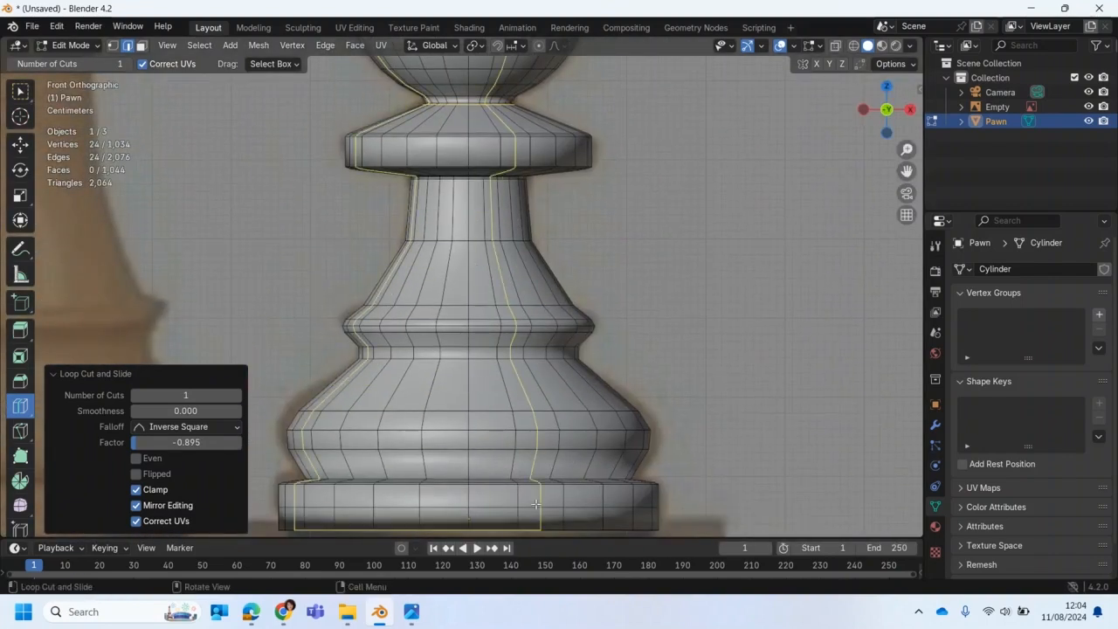
{"action": "scroll", "coordinate": [556, 339], "scroll_direction": "down", "scroll_amount": 2}
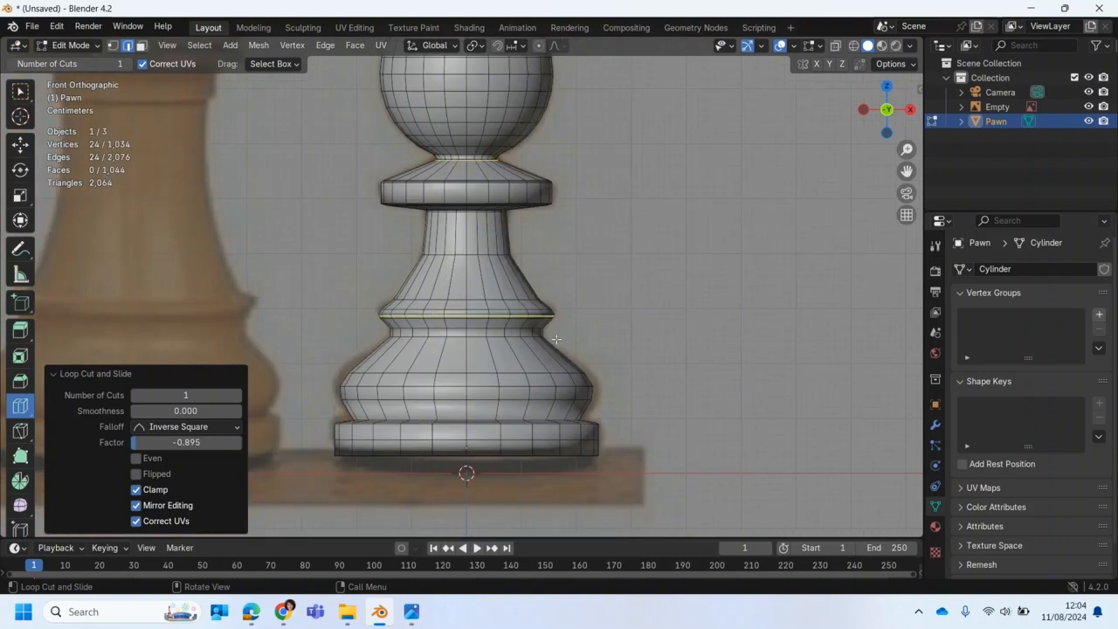
{"action": "scroll", "coordinate": [611, 505], "scroll_direction": "up", "scroll_amount": 2}
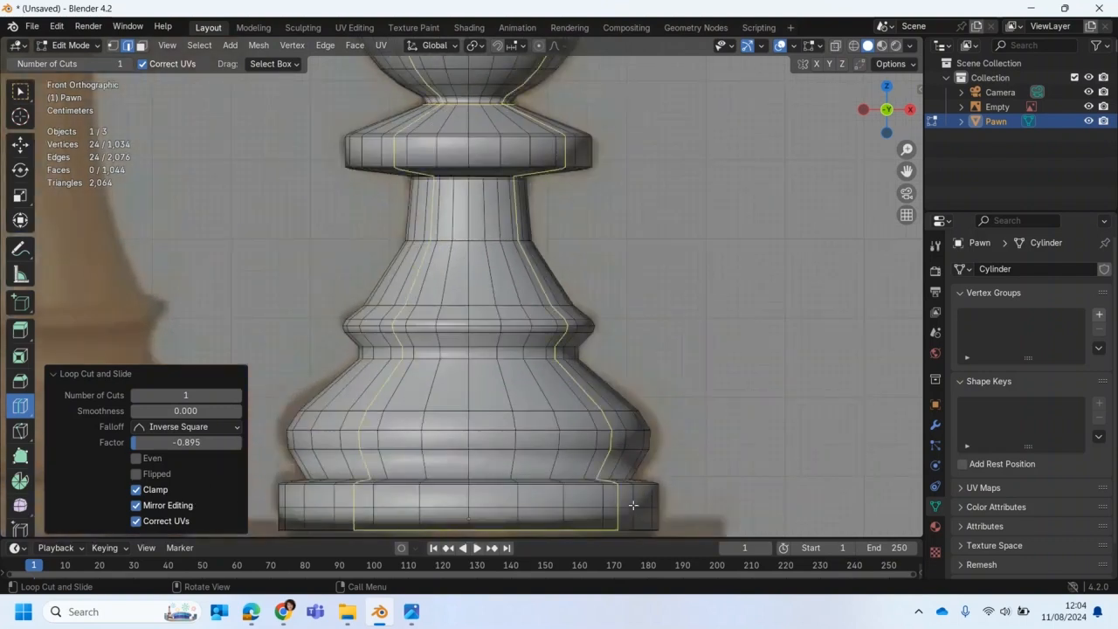
{"action": "left_click_drag", "start_coordinate": [283, 524], "coordinate": [284, 527]}
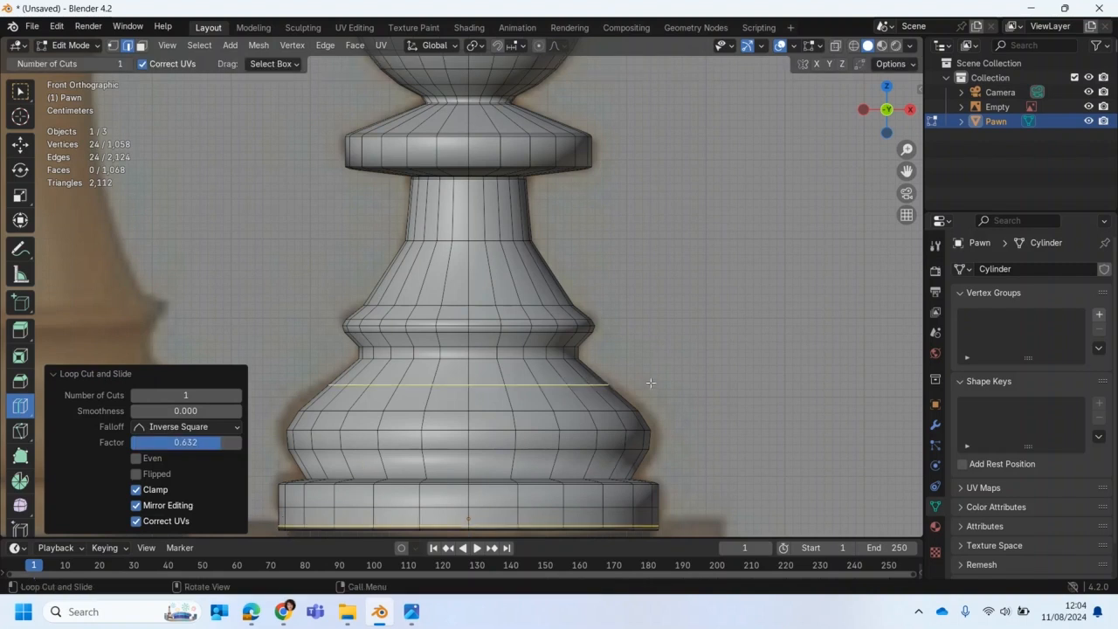
Switch to Object Mode and view the whole smooth-shaded pawn.
{"action": "scroll", "coordinate": [650, 383], "scroll_direction": "down", "scroll_amount": 5}
{"action": "middle_click_drag", "start_coordinate": [650, 383], "coordinate": [612, 358]}
{"action": "left_click", "coordinate": [70, 45]}
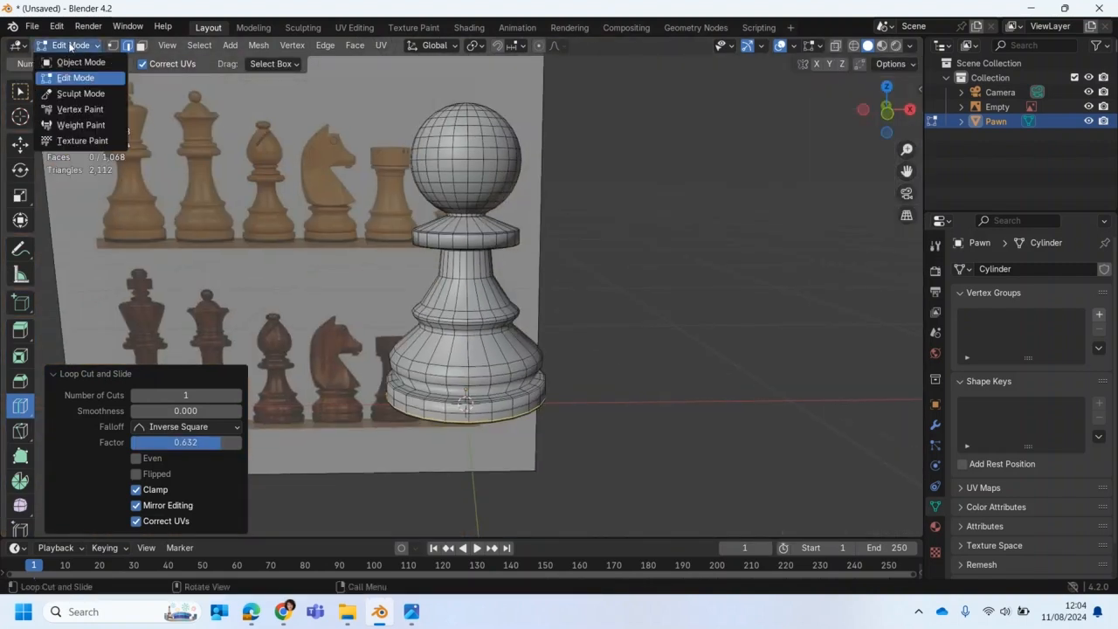
{"action": "left_click", "coordinate": [76, 62]}
{"action": "middle_click_drag", "start_coordinate": [558, 319], "coordinate": [477, 322]}
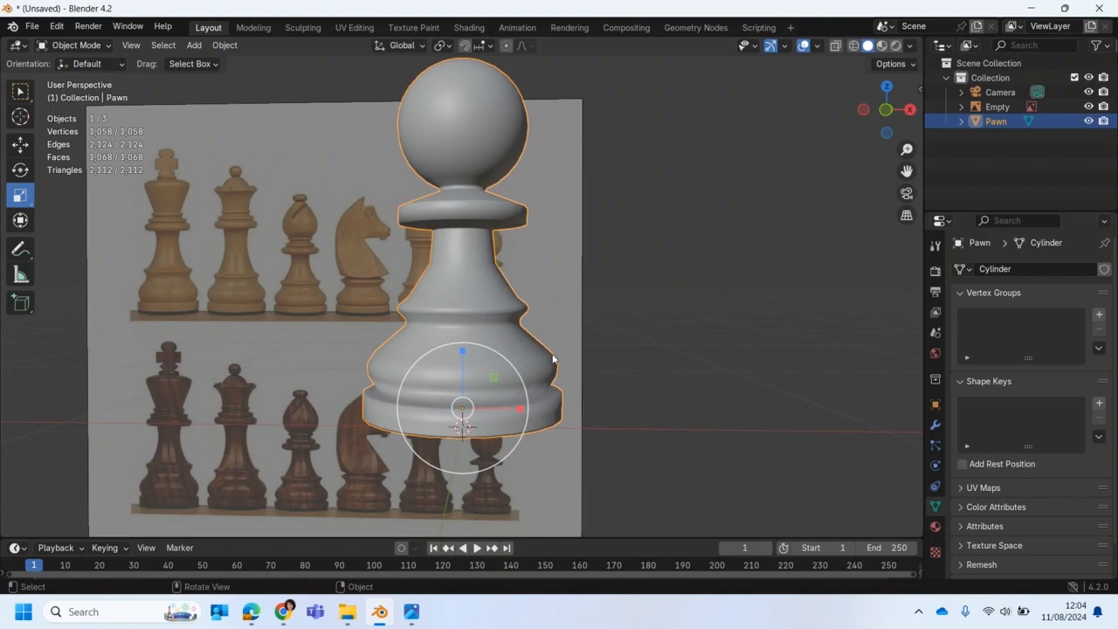
Add a Subdivision Surface modifier to the pawn and set its viewport levels to 2.
{"action": "left_click", "coordinate": [935, 424]}
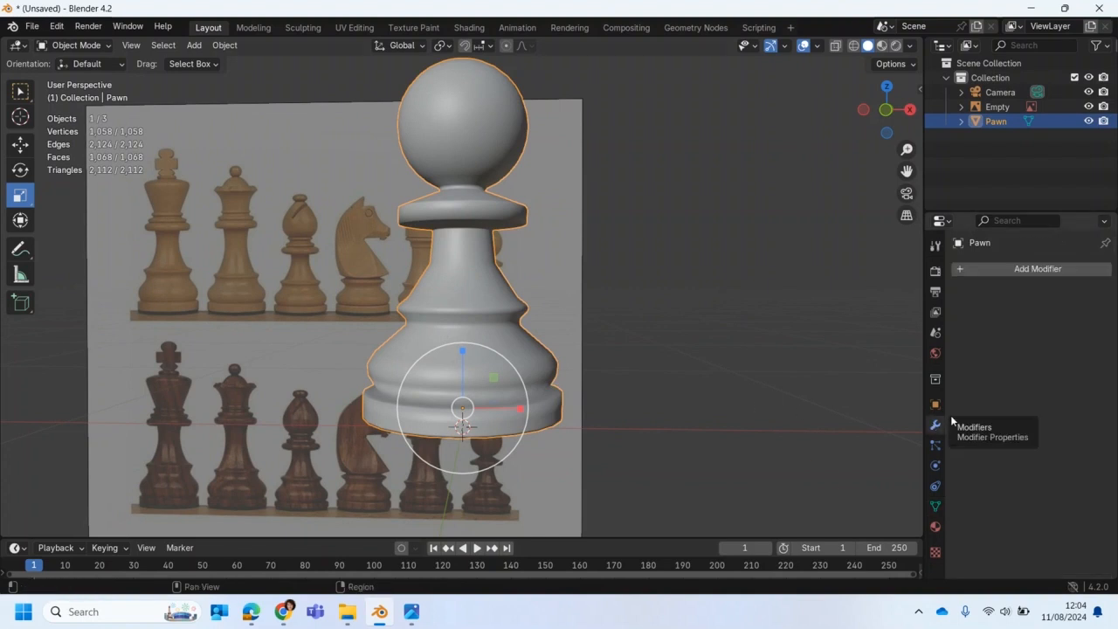
{"action": "left_click", "coordinate": [1008, 269]}
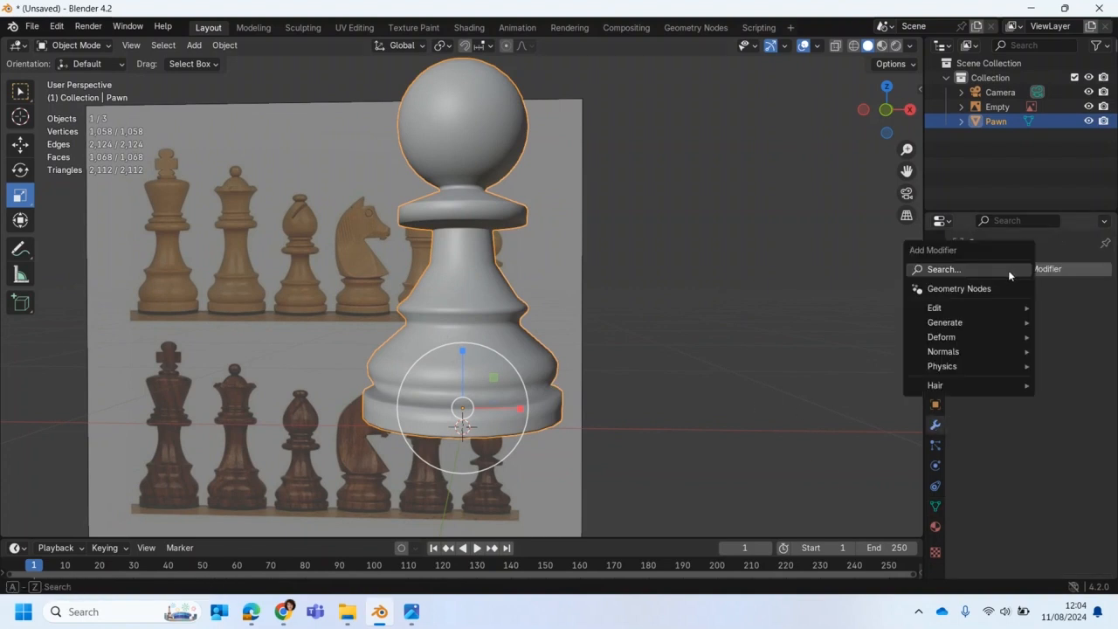
{"action": "left_click", "coordinate": [1004, 271]}
{"action": "left_click", "coordinate": [874, 313]}
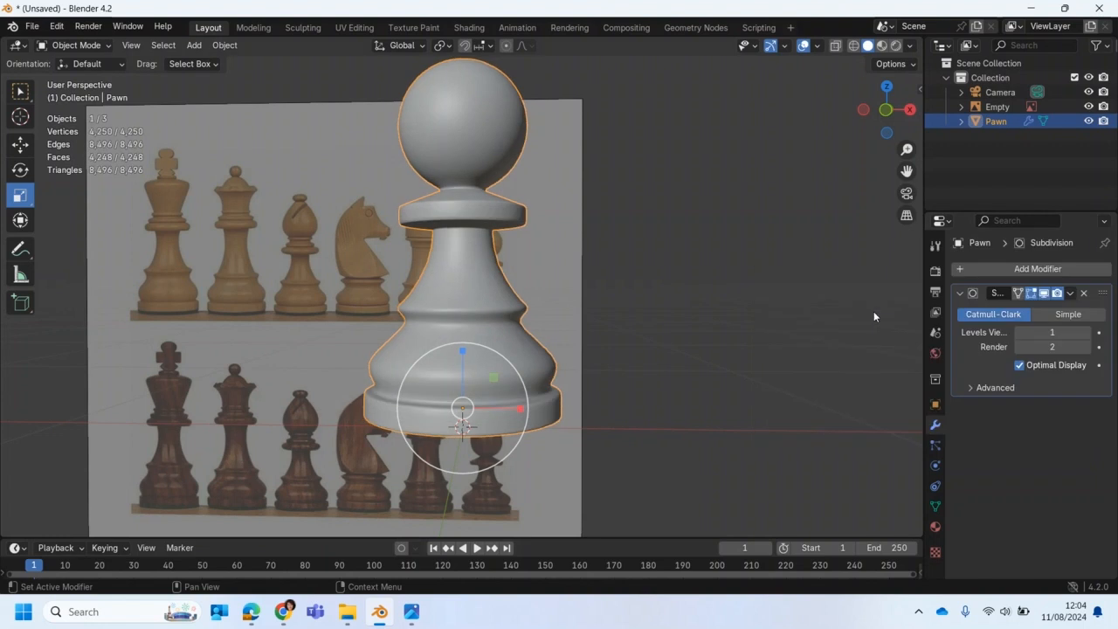
{"action": "middle_click_drag", "start_coordinate": [623, 344], "coordinate": [647, 372]}
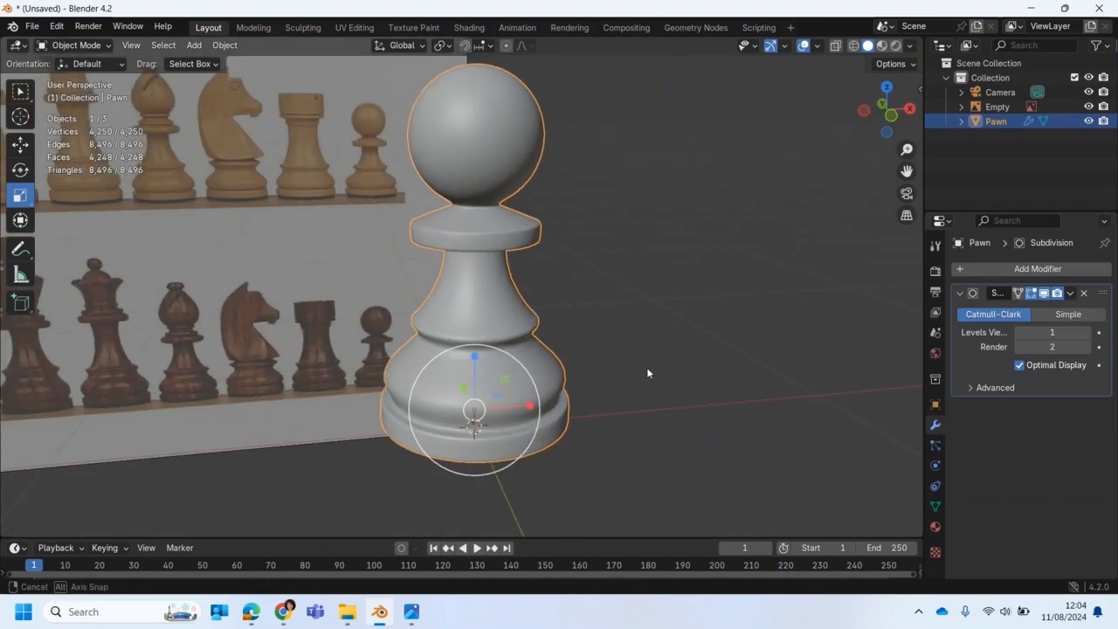
{"action": "left_click", "coordinate": [1087, 333]}
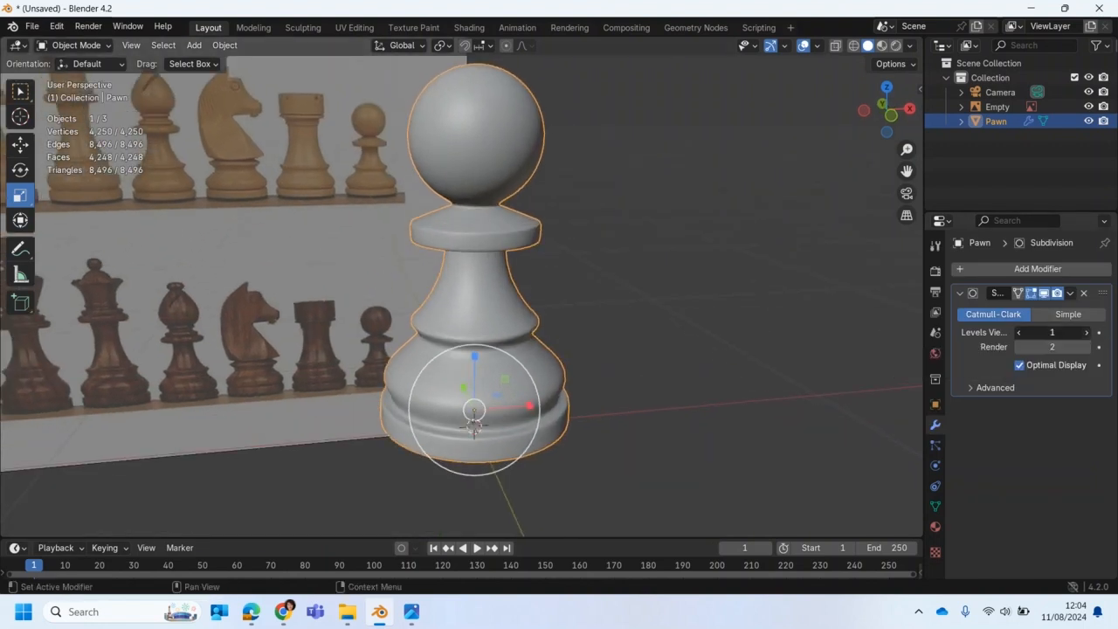
{"action": "scroll", "coordinate": [495, 234], "scroll_direction": "up", "scroll_amount": 2}
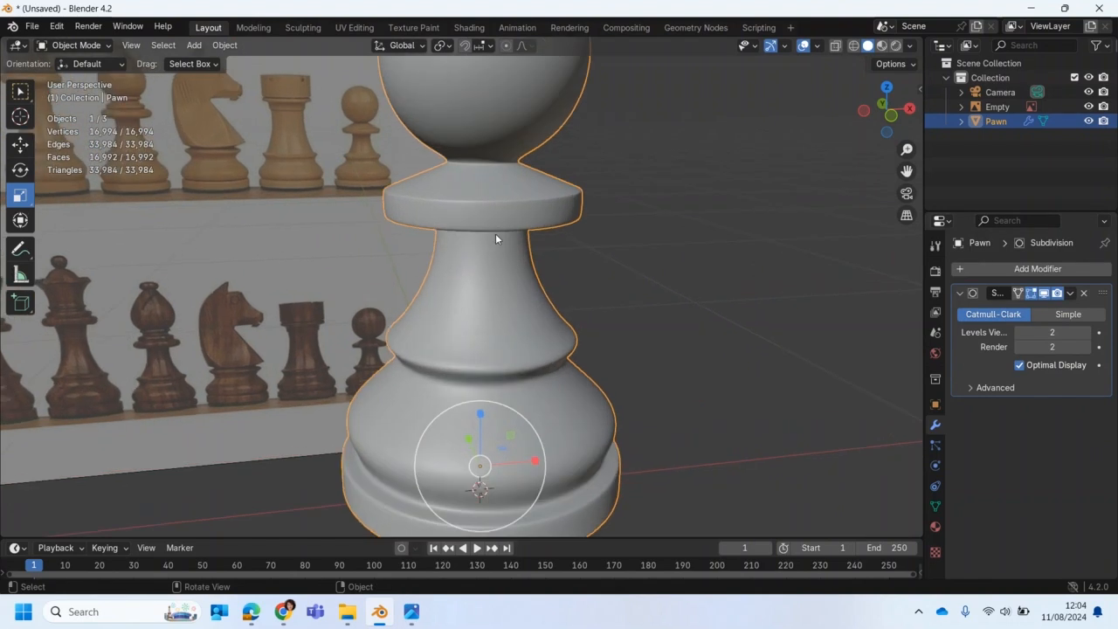
{"action": "scroll", "coordinate": [488, 230], "scroll_direction": "down", "scroll_amount": 1}
{"action": "middle_click_drag", "start_coordinate": [489, 230], "coordinate": [441, 236]}
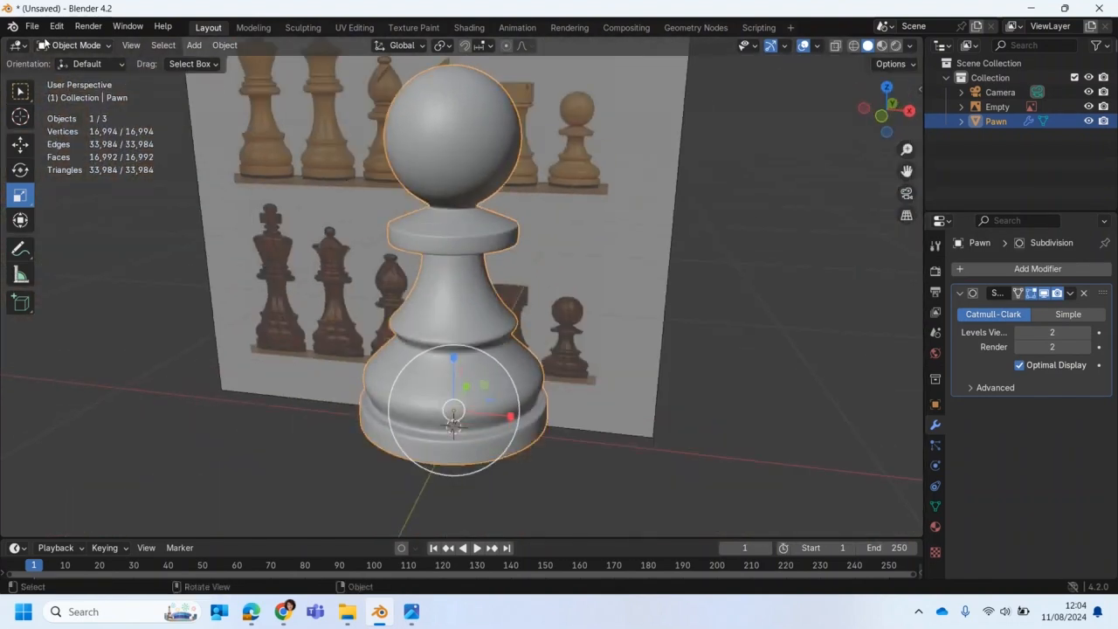
Return to Edit Mode with the selection tool and turn on the subdivision modifier's On Cage display.
{"action": "left_click", "coordinate": [44, 44]}
{"action": "left_click", "coordinate": [70, 74]}
{"action": "middle_click_drag", "start_coordinate": [472, 253], "coordinate": [476, 218]}
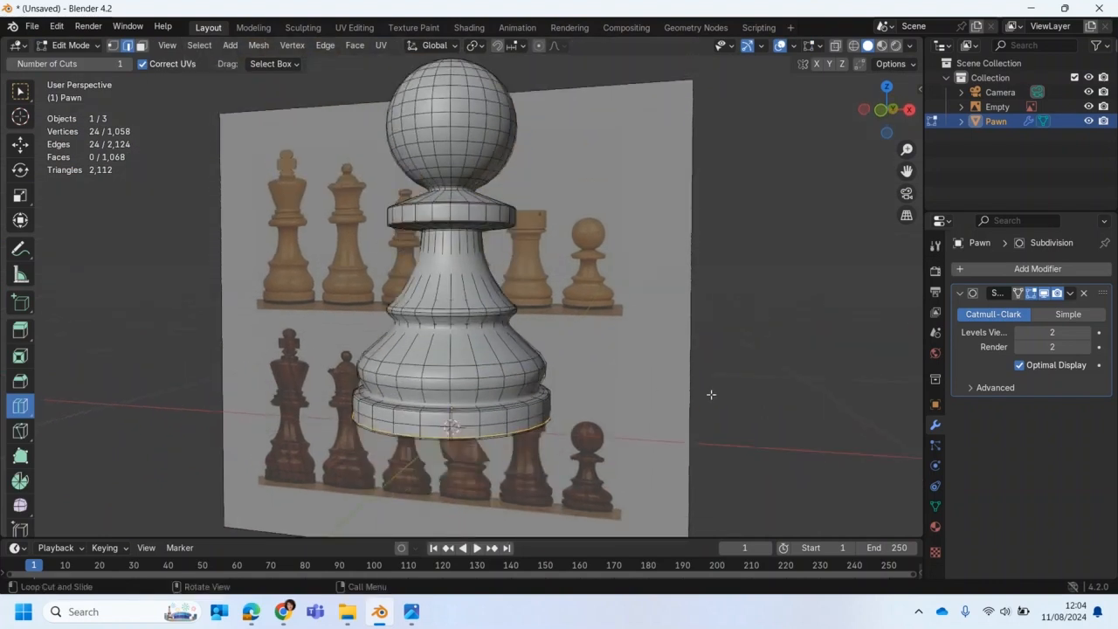
{"action": "middle_click_drag", "start_coordinate": [656, 394], "coordinate": [681, 431]}
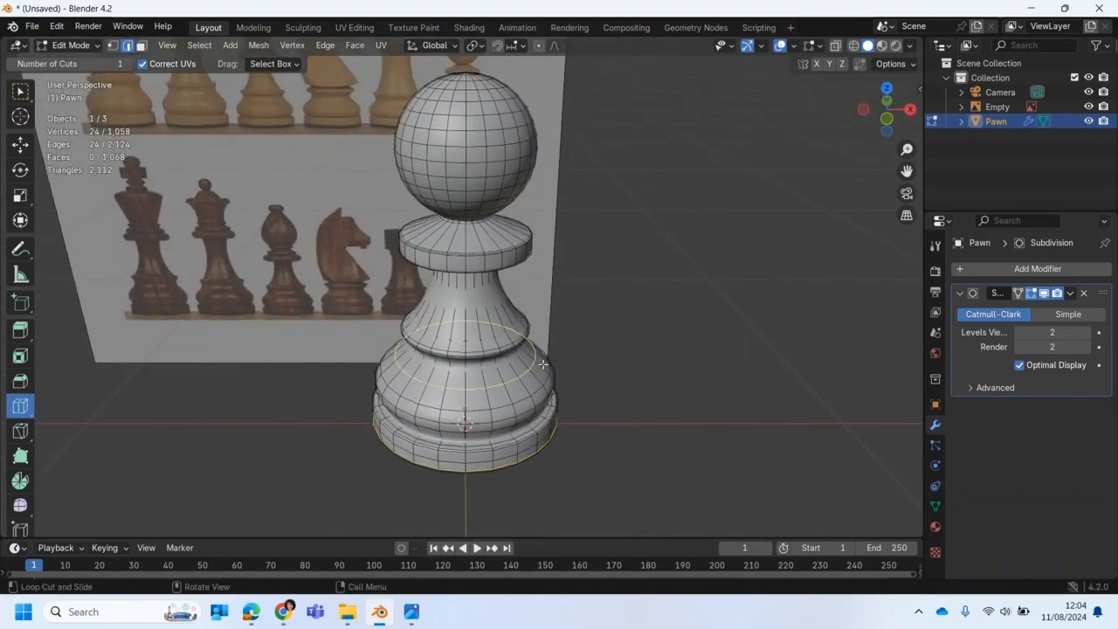
{"action": "left_click", "coordinate": [21, 90]}
{"action": "scroll", "coordinate": [572, 255], "scroll_direction": "up", "scroll_amount": 3}
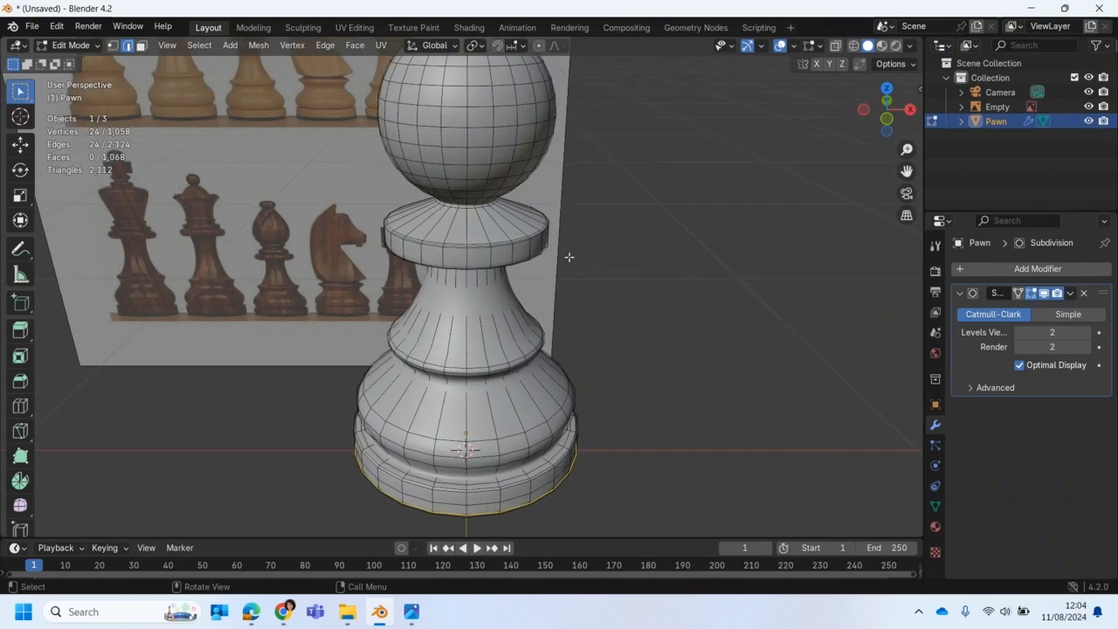
{"action": "left_click", "coordinate": [1017, 294]}
{"action": "middle_click_drag", "start_coordinate": [885, 311], "coordinate": [594, 247]}
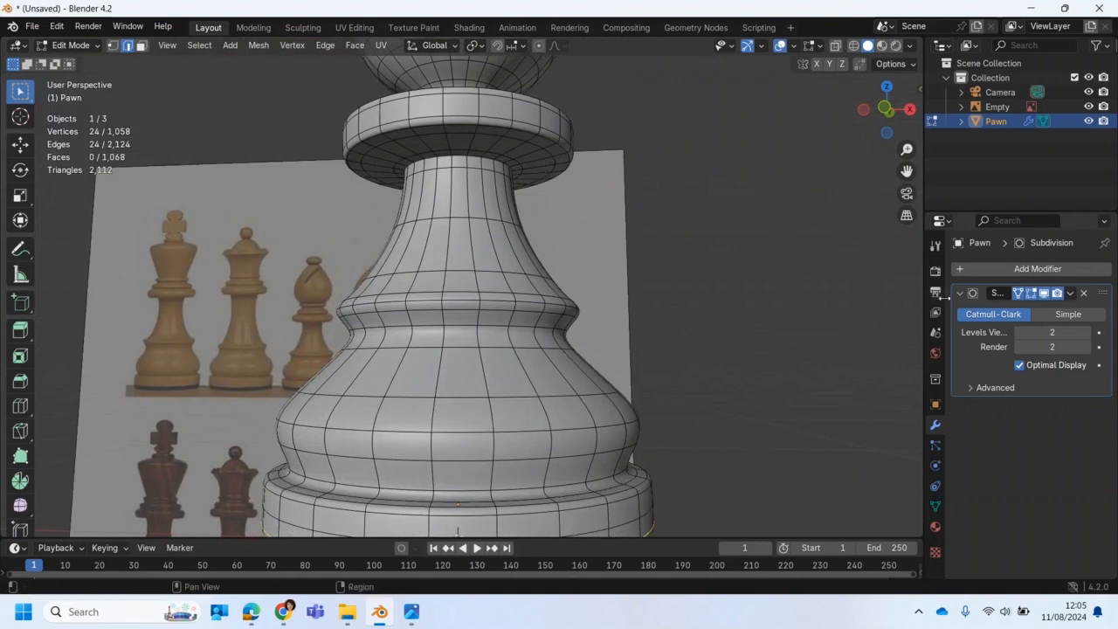
{"action": "left_click", "coordinate": [1018, 294]}
Bevel the edge loop in the groove just below the pawn's middle ring with one segment and a width of about 0.0195 m.
{"action": "middle_click_drag", "start_coordinate": [664, 299], "coordinate": [511, 271]}
{"action": "scroll", "coordinate": [511, 279], "scroll_direction": "up", "scroll_amount": 4}
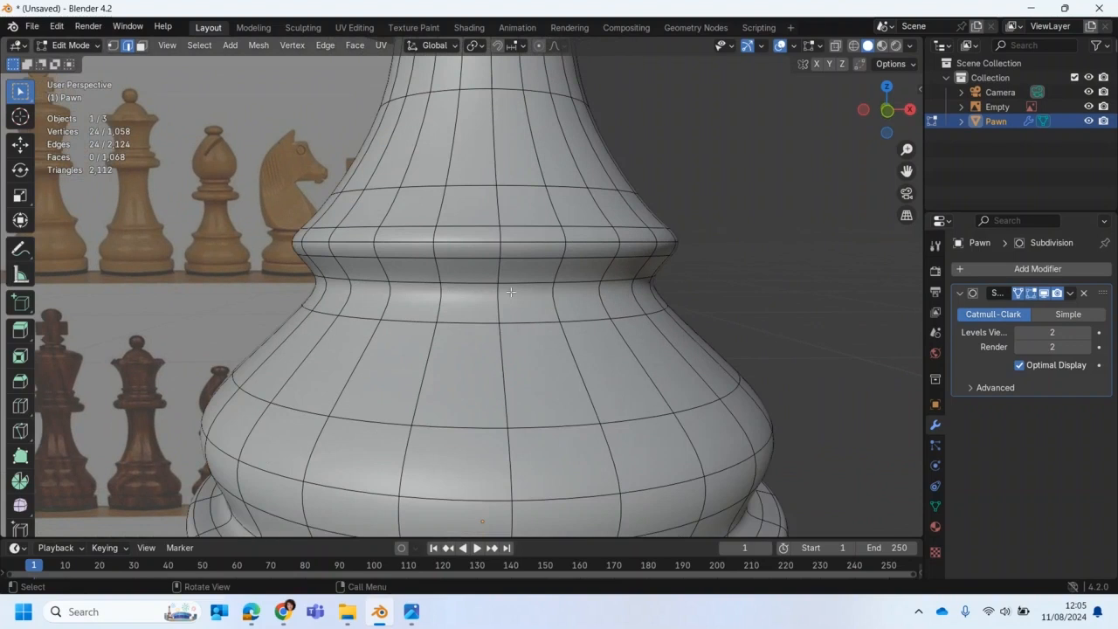
{"action": "left_click", "coordinate": [516, 282], "text": "alt"}
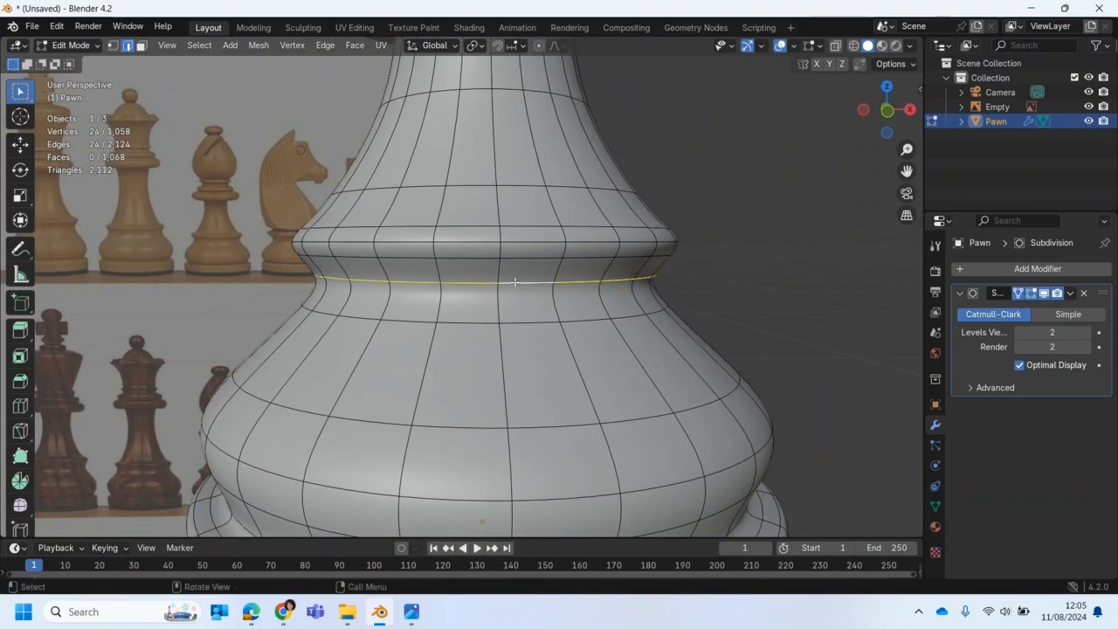
{"action": "scroll", "coordinate": [515, 282], "scroll_direction": "down", "scroll_amount": 3}
{"action": "middle_click_drag", "start_coordinate": [515, 282], "coordinate": [516, 293]}
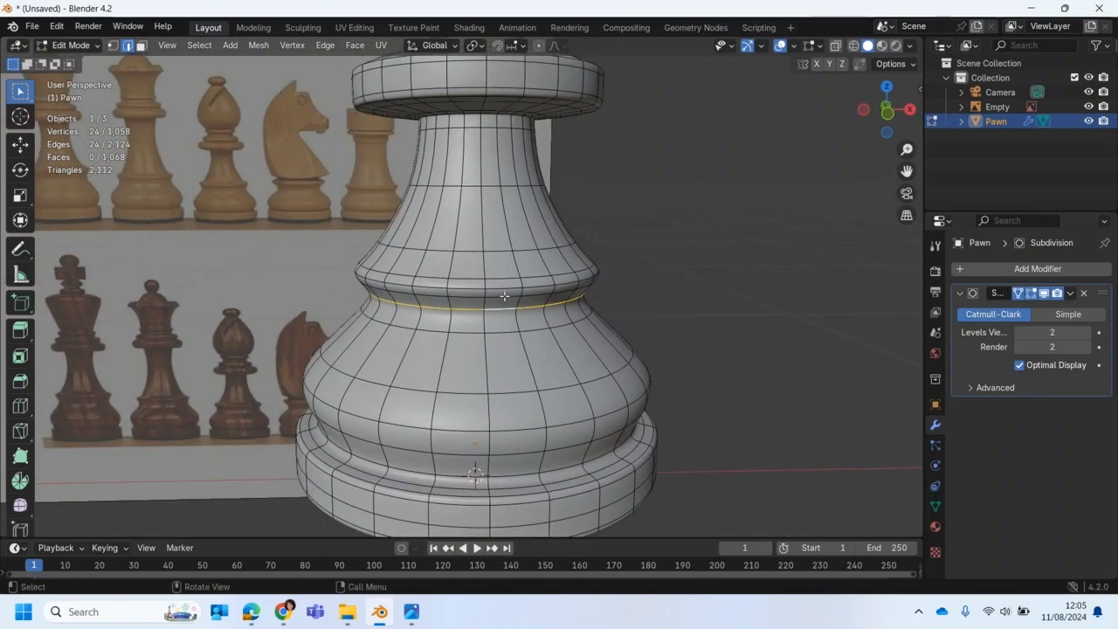
{"action": "key", "text": "shift+b"}
{"action": "key", "text": "Escape"}
{"action": "left_click", "coordinate": [21, 379]}
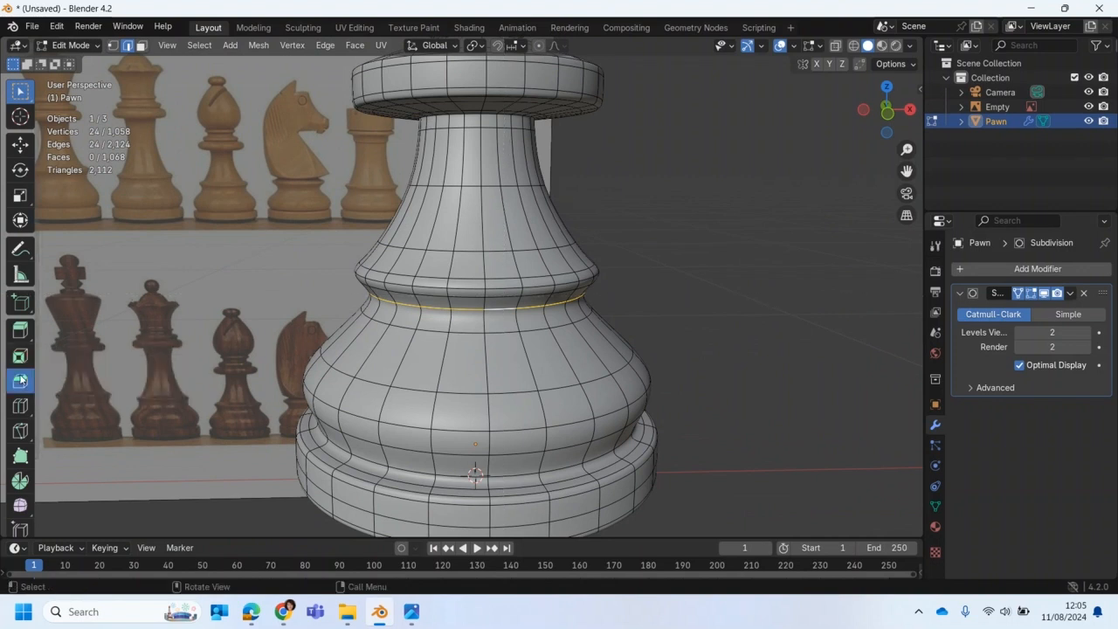
{"action": "left_click_drag", "start_coordinate": [474, 357], "coordinate": [480, 364]}
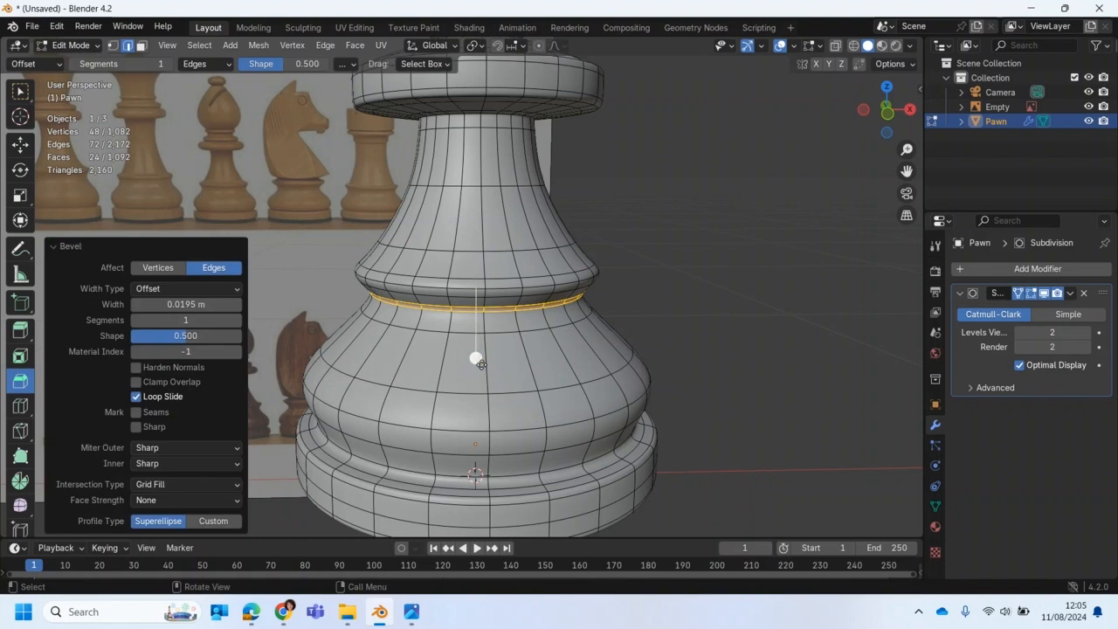
{"action": "scroll", "coordinate": [481, 364], "scroll_direction": "up", "scroll_amount": 3}
{"action": "scroll", "coordinate": [522, 352], "scroll_direction": "down", "scroll_amount": 3}
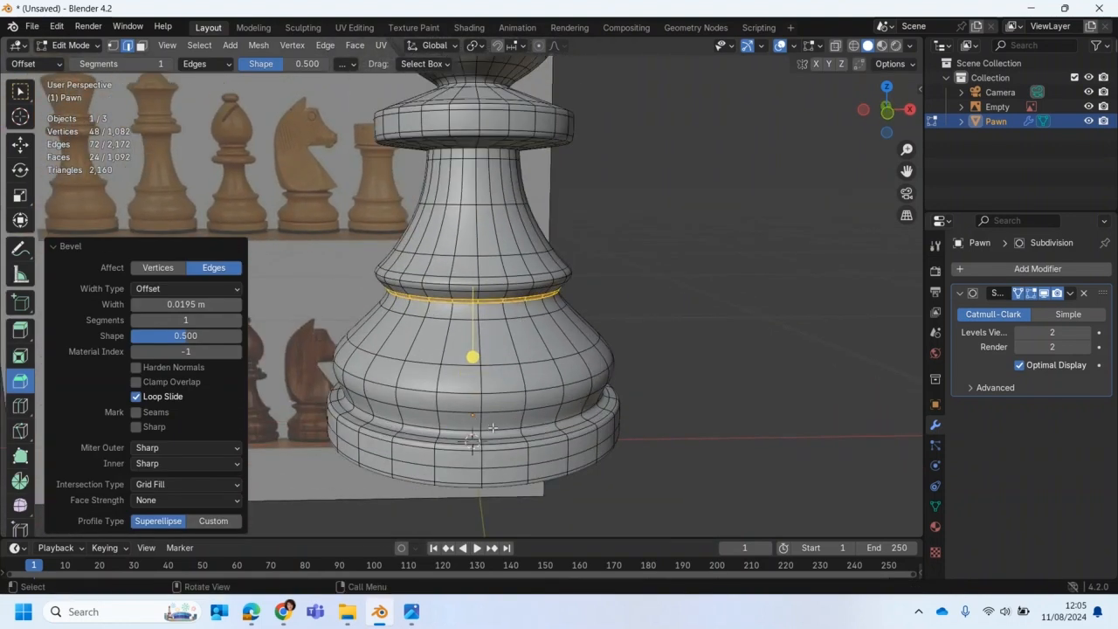
Select the edge loop above the base and compare the pawn with the subdivision modifier's viewport display off and on.
{"action": "left_click", "coordinate": [493, 430], "text": "alt"}
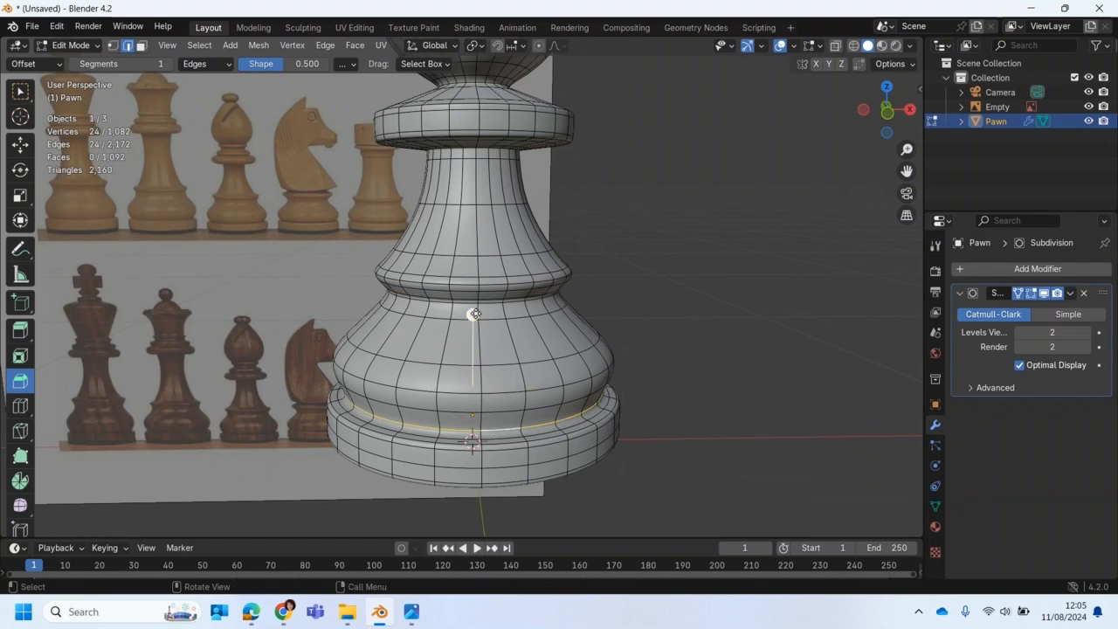
{"action": "left_click", "coordinate": [1044, 295]}
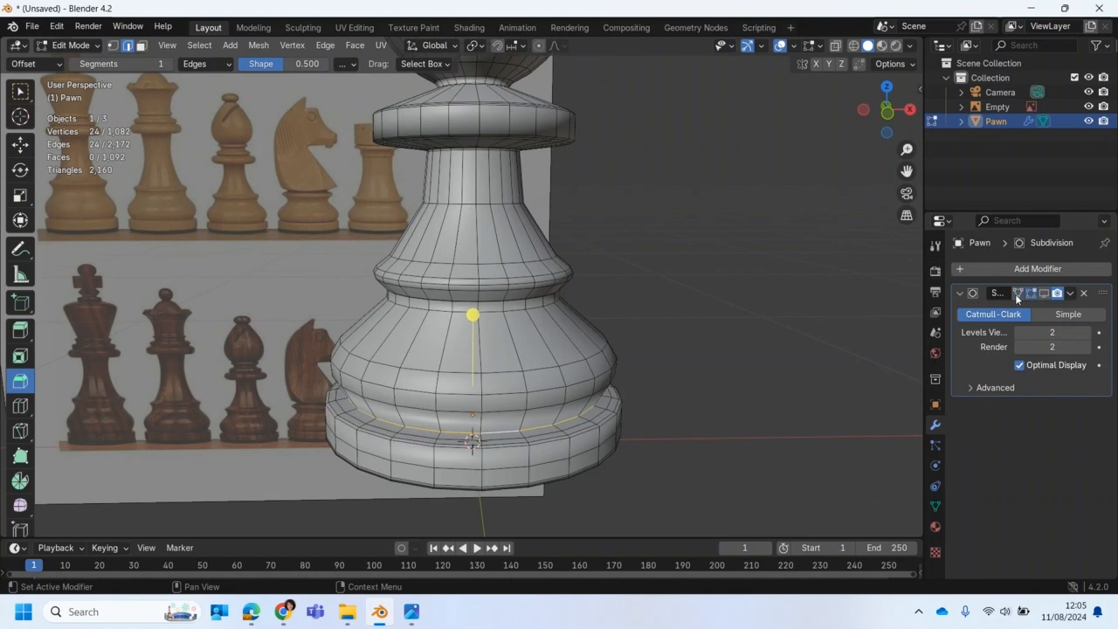
{"action": "scroll", "coordinate": [515, 433], "scroll_direction": "up", "scroll_amount": 2}
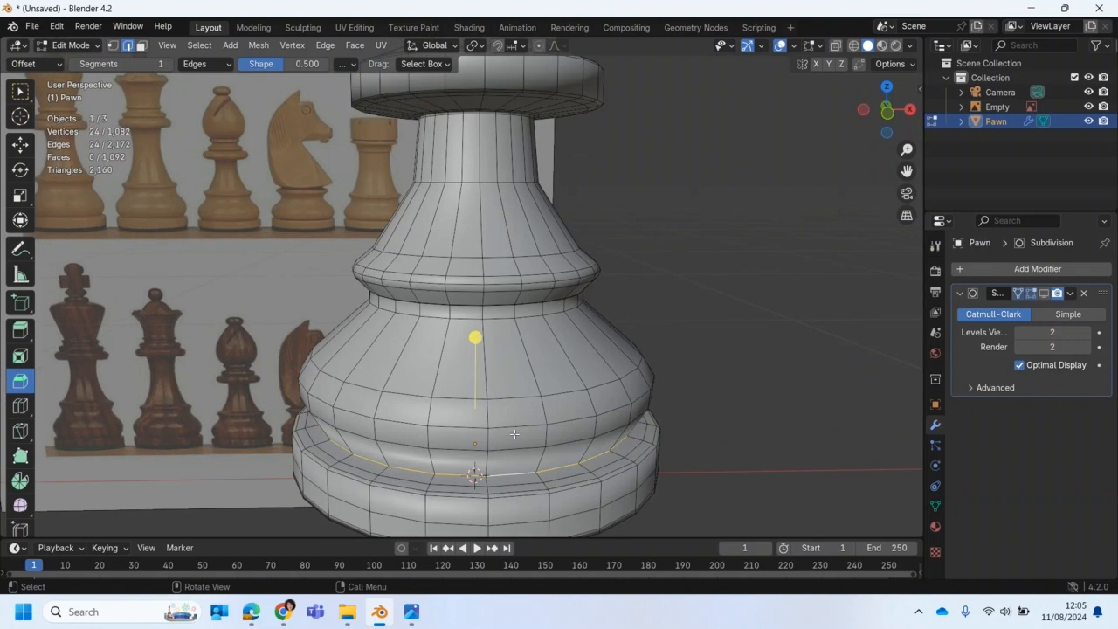
{"action": "left_click", "coordinate": [1045, 294]}
{"action": "left_click", "coordinate": [1046, 294]}
{"action": "left_click", "coordinate": [1046, 295]}
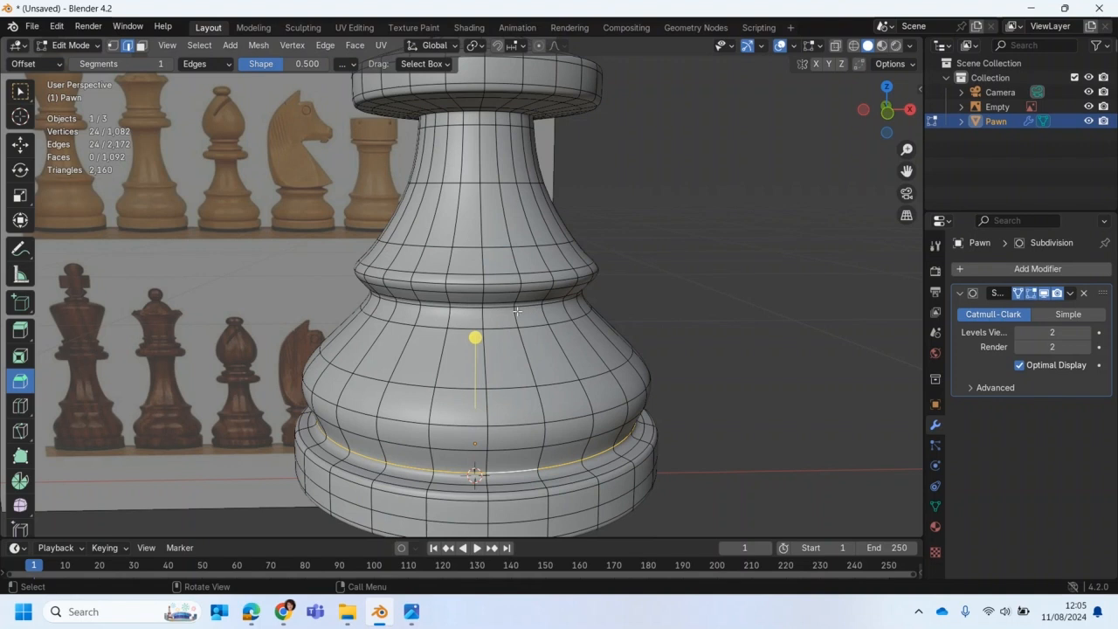
{"action": "scroll", "coordinate": [506, 319], "scroll_direction": "down", "scroll_amount": 1}
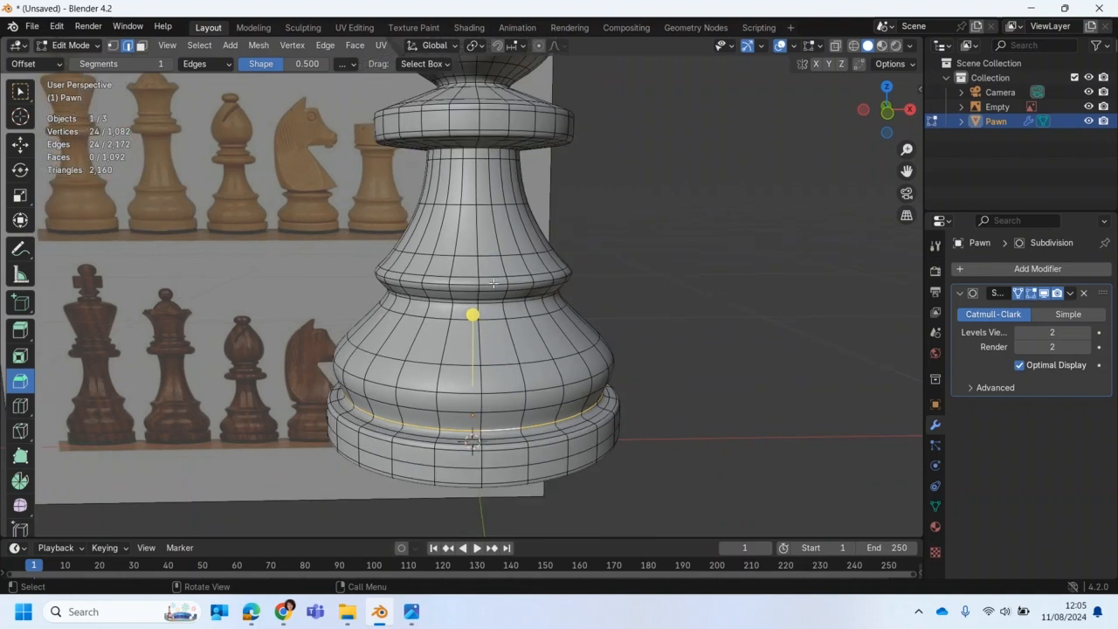
In front view, scale up the widest edge loop of the pawn's lower bulge towards the reference outline.
{"action": "key", "text": "KP_1"}
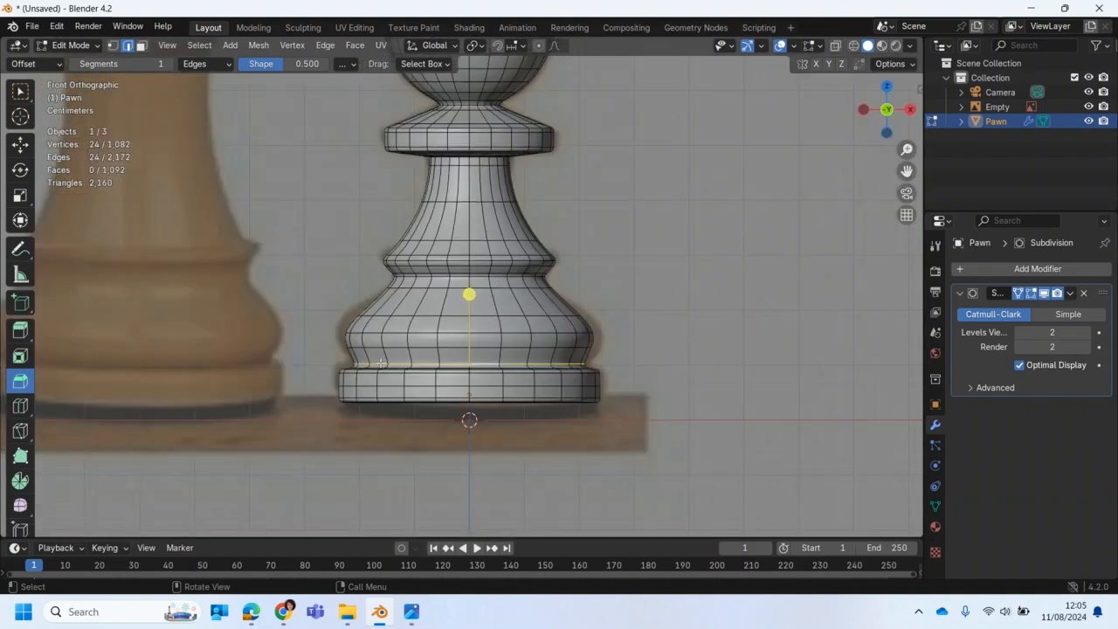
{"action": "left_click", "coordinate": [395, 331], "text": "alt"}
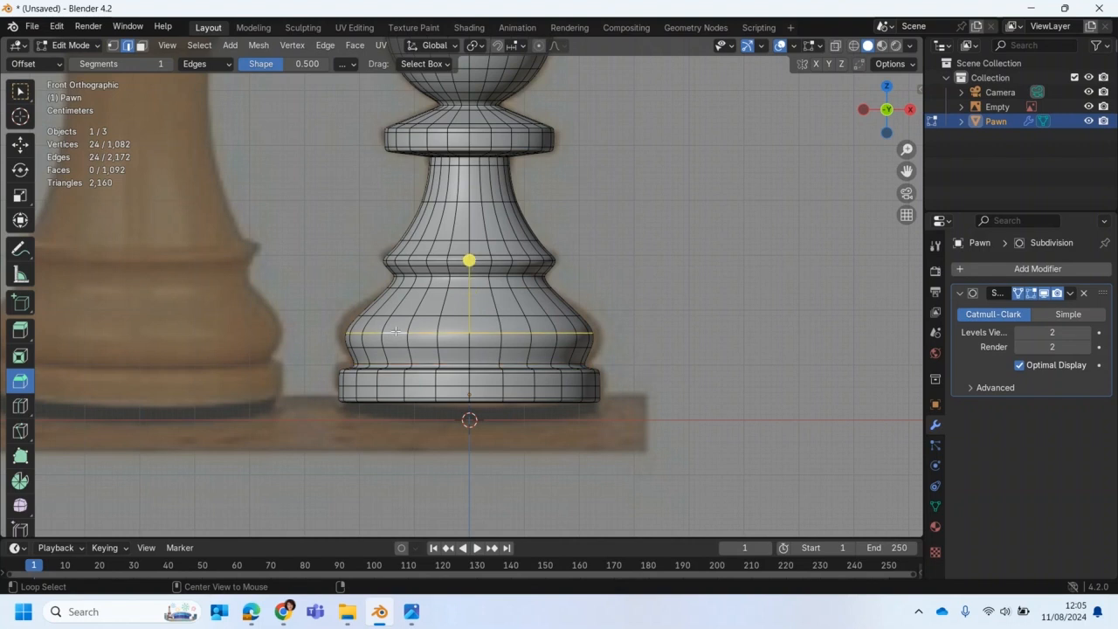
{"action": "key", "text": "shift+space"}
{"action": "key", "text": "s"}
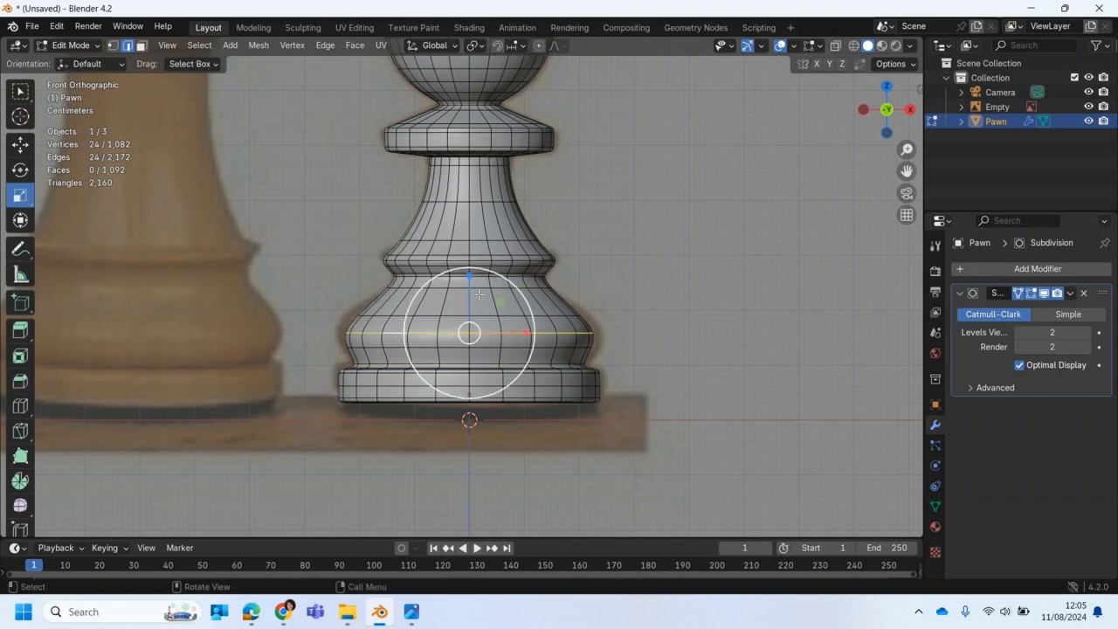
{"action": "left_click_drag", "start_coordinate": [493, 274], "coordinate": [520, 271]}
{"action": "key", "text": "ctrl+z"}
Scale the lower bulge's widest edge loop by about 0.969 and check the shape with the modifier's viewport display off and on.
{"action": "left_click", "coordinate": [534, 346]}
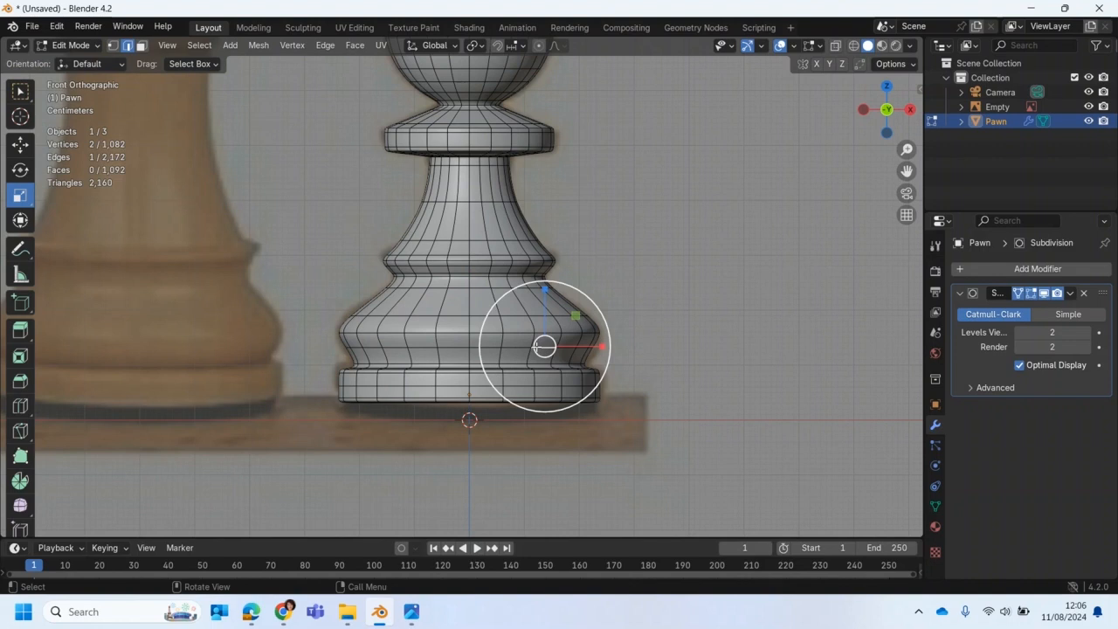
{"action": "left_click", "coordinate": [539, 336], "text": "alt"}
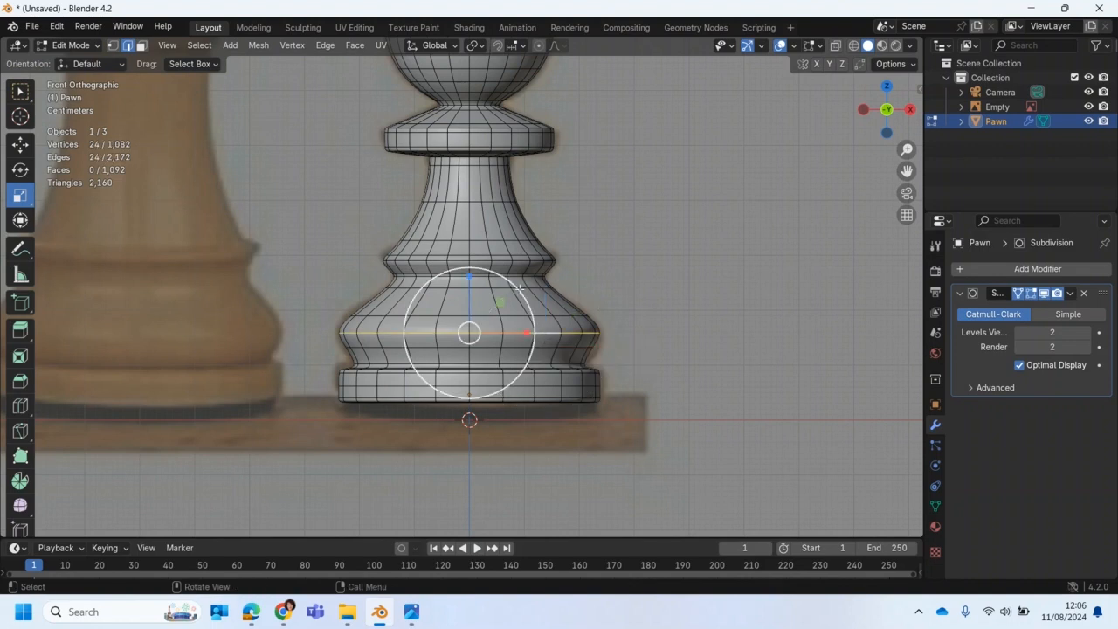
{"action": "left_click_drag", "start_coordinate": [519, 288], "coordinate": [517, 289]}
{"action": "left_click", "coordinate": [1045, 295]}
{"action": "left_click", "coordinate": [1044, 295]}
{"action": "left_click", "coordinate": [1044, 295]}
{"action": "left_click", "coordinate": [1045, 295]}
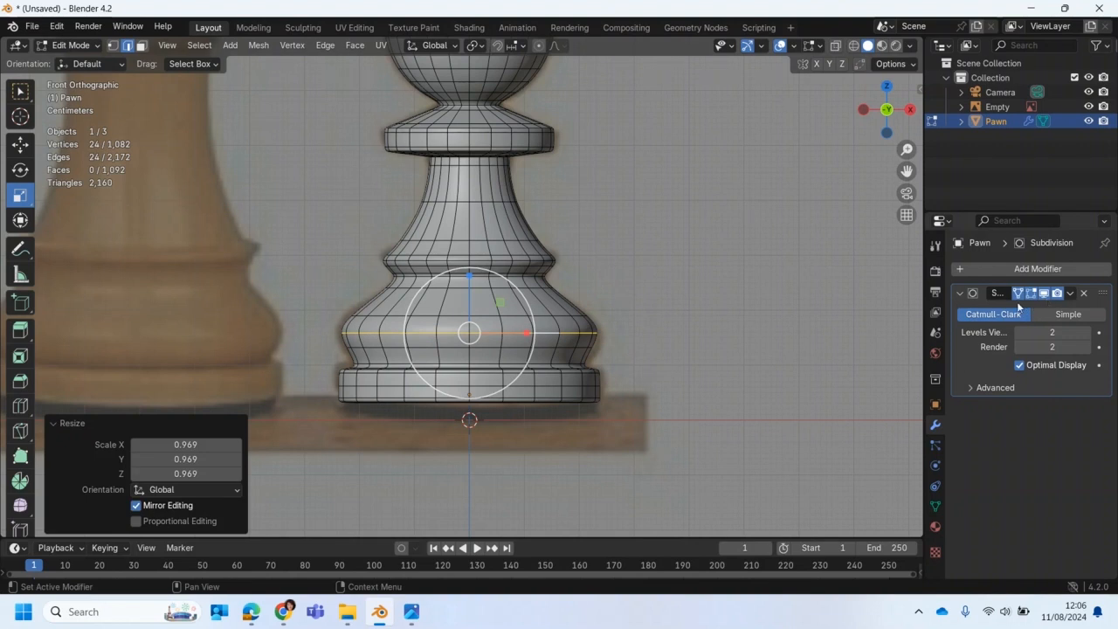
Select the edge loop just below the bulge's widest point and slide it towards the base by a factor of about -0.100.
{"action": "left_click", "coordinate": [368, 347], "text": "alt"}
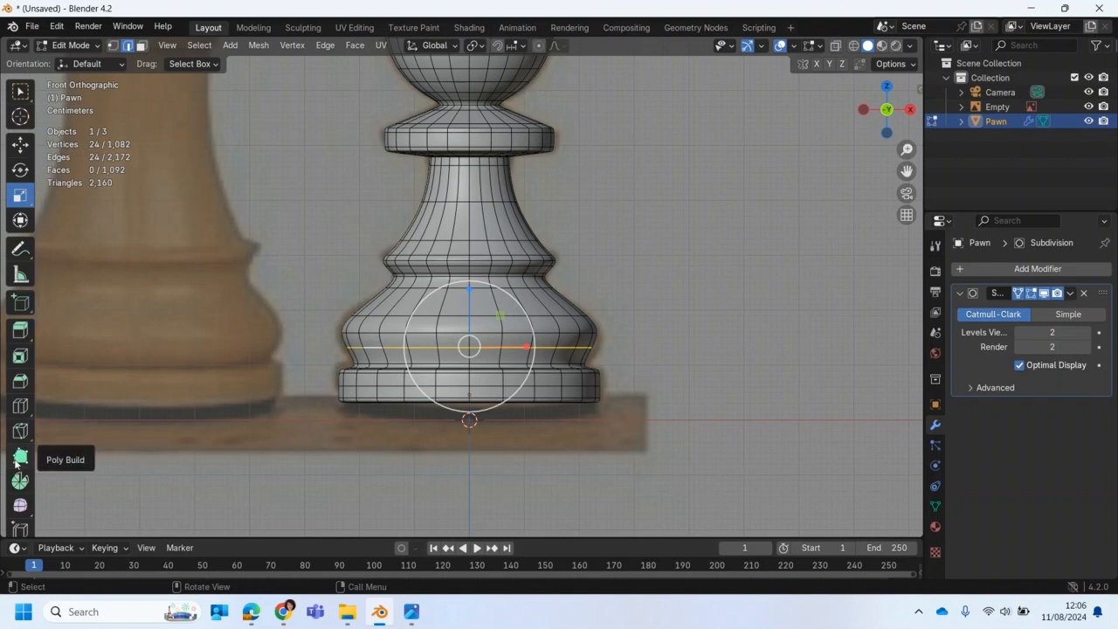
{"action": "scroll", "coordinate": [24, 508], "scroll_direction": "down", "scroll_amount": 1}
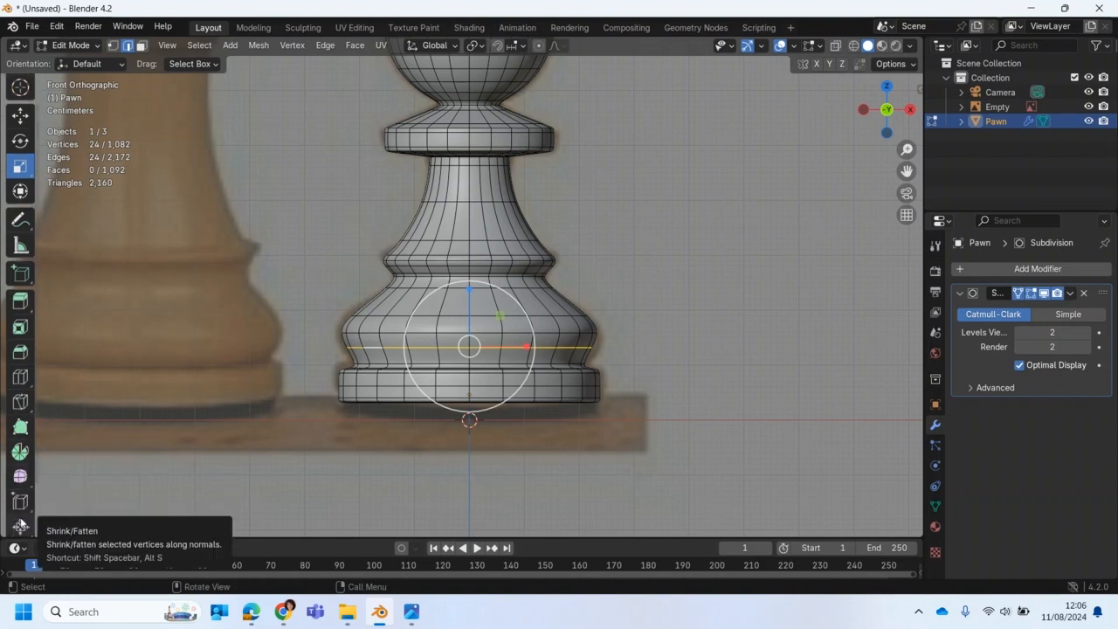
{"action": "left_click", "coordinate": [21, 503]}
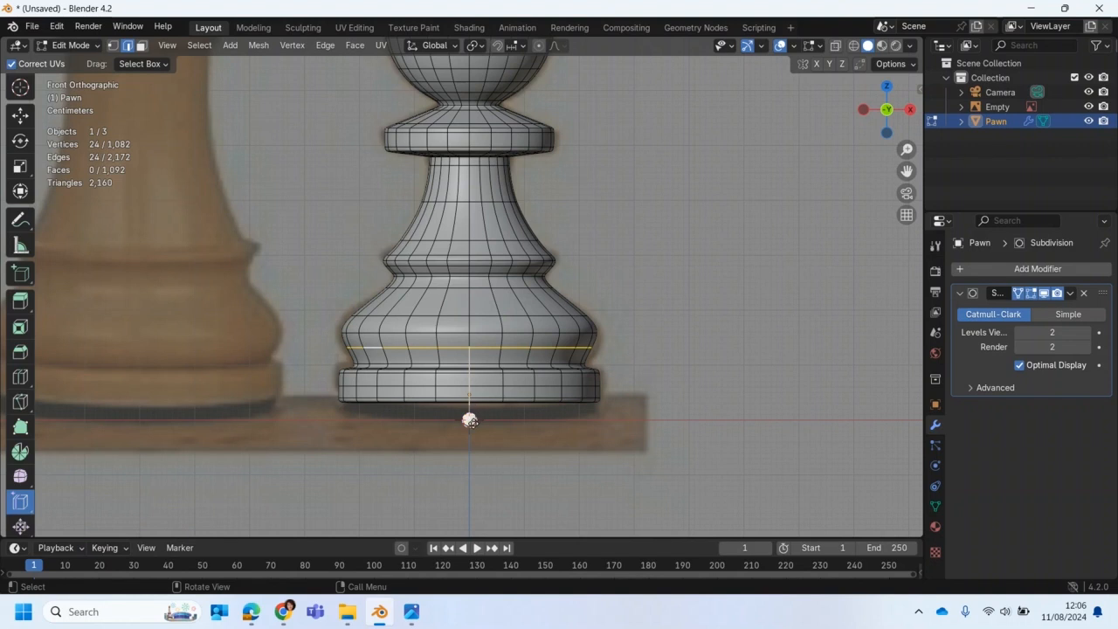
{"action": "left_click", "coordinate": [471, 435]}
{"action": "left_click", "coordinate": [469, 423], "text": "alt"}
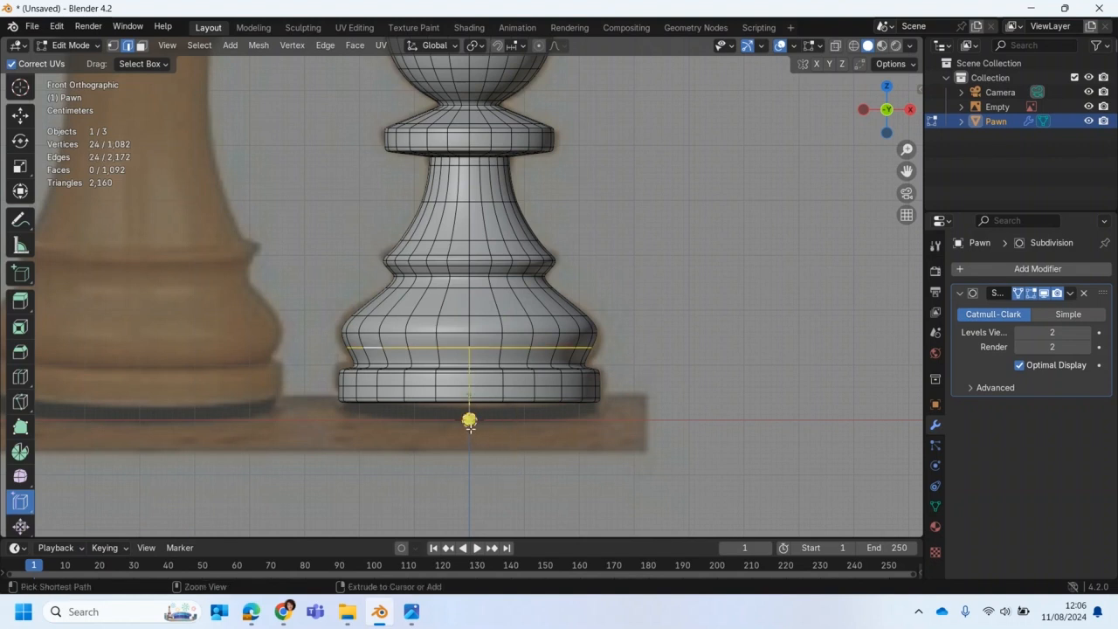
{"action": "key", "text": "g"}
{"action": "key", "text": "g"}
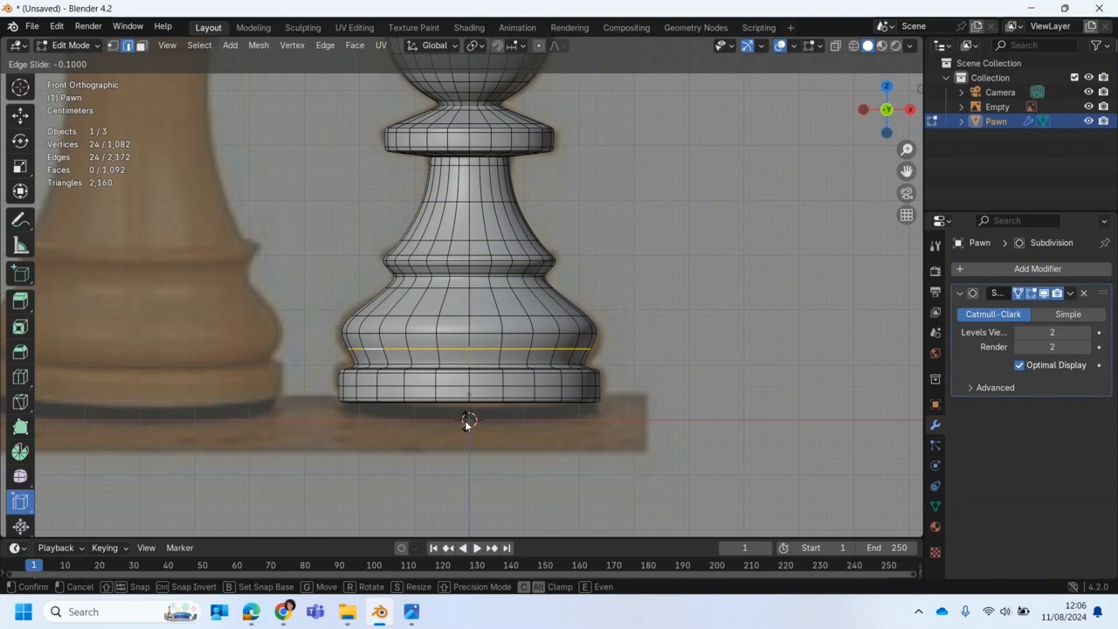
{"action": "left_click", "coordinate": [469, 423]}
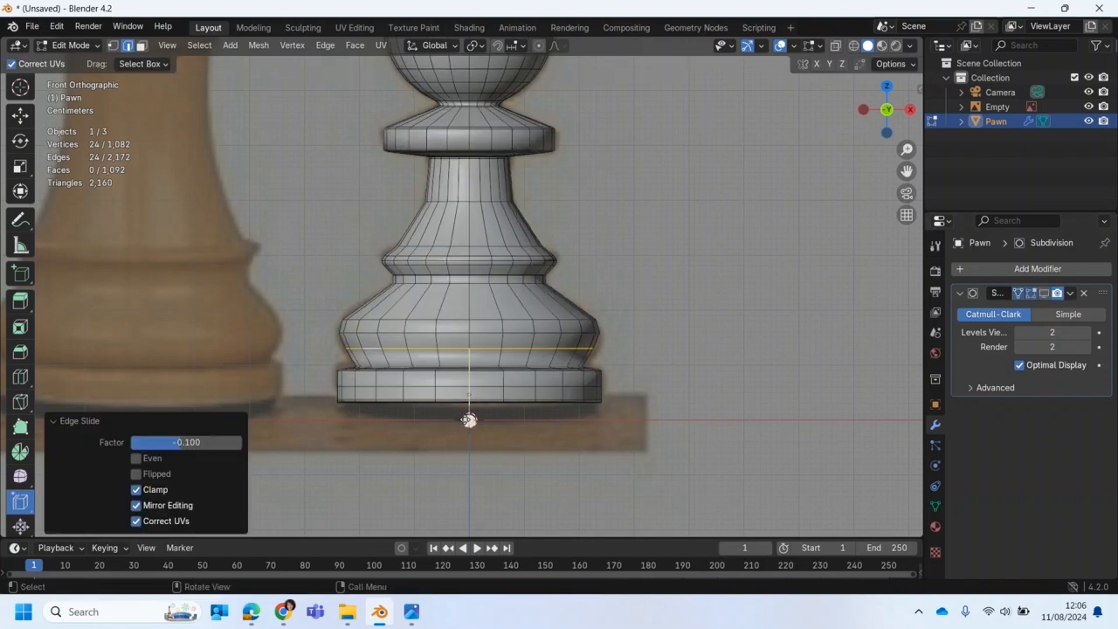
Try a further slide of the same loop, confirm it at factor 0, and turn the modifier's viewport display back on.
{"action": "key", "text": "g"}
{"action": "key", "text": "g"}
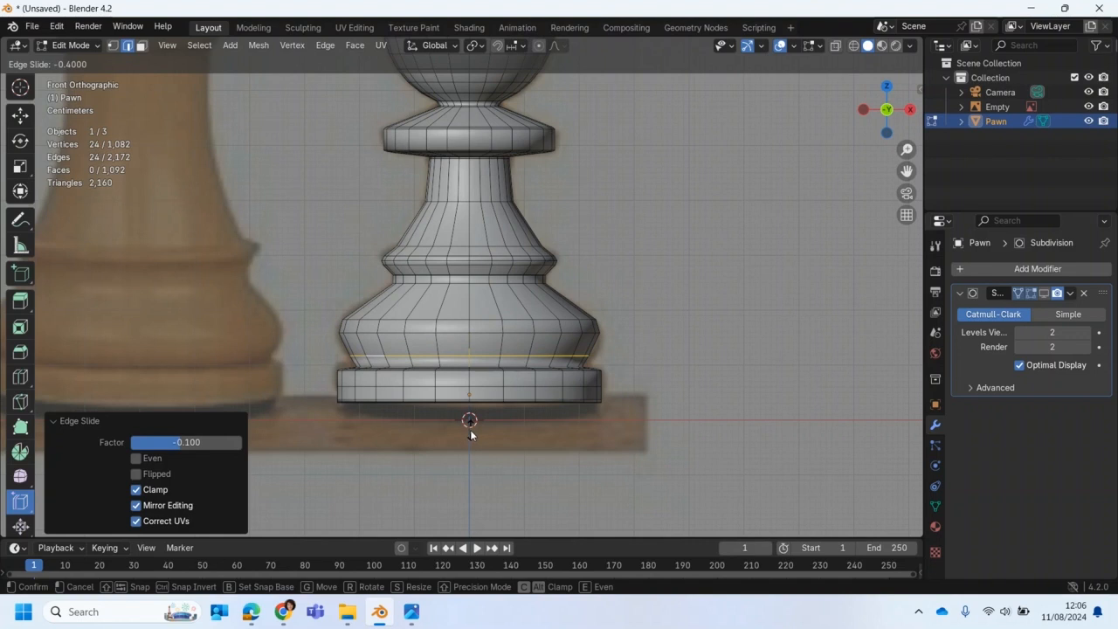
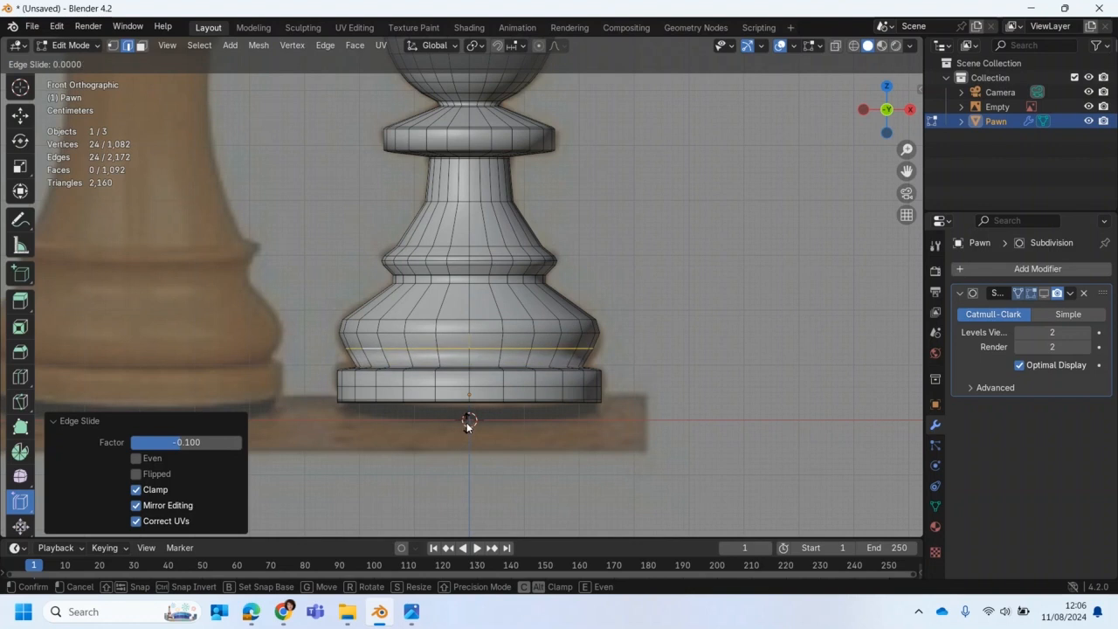
{"action": "left_click", "coordinate": [468, 424]}
{"action": "left_click", "coordinate": [1045, 293]}
Switch to Object Mode with the selection tool active and view the whole pawn beside the reference image.
{"action": "middle_click_drag", "start_coordinate": [664, 279], "coordinate": [589, 259]}
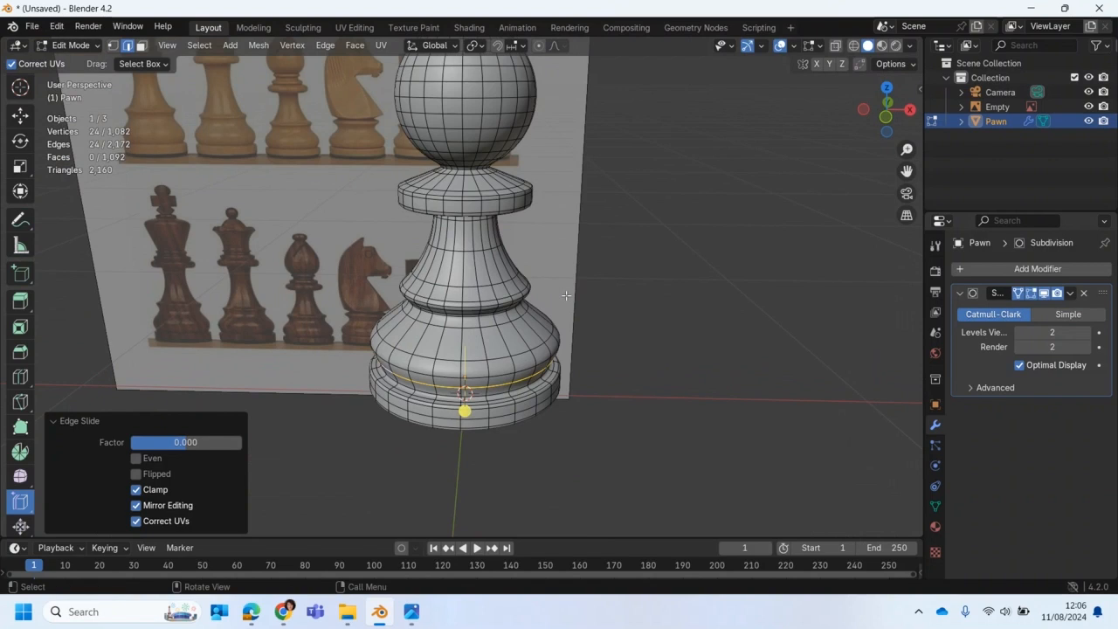
{"action": "key", "text": "KP_1"}
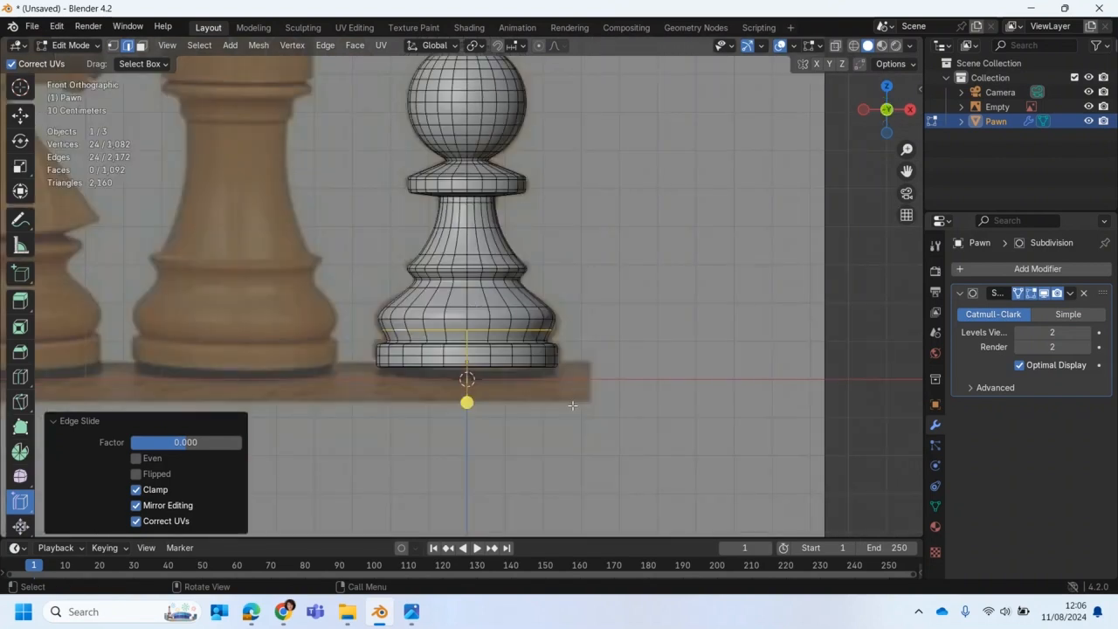
{"action": "left_click", "coordinate": [69, 45]}
{"action": "left_click", "coordinate": [70, 58]}
{"action": "middle_click_drag", "start_coordinate": [384, 302], "coordinate": [532, 414]}
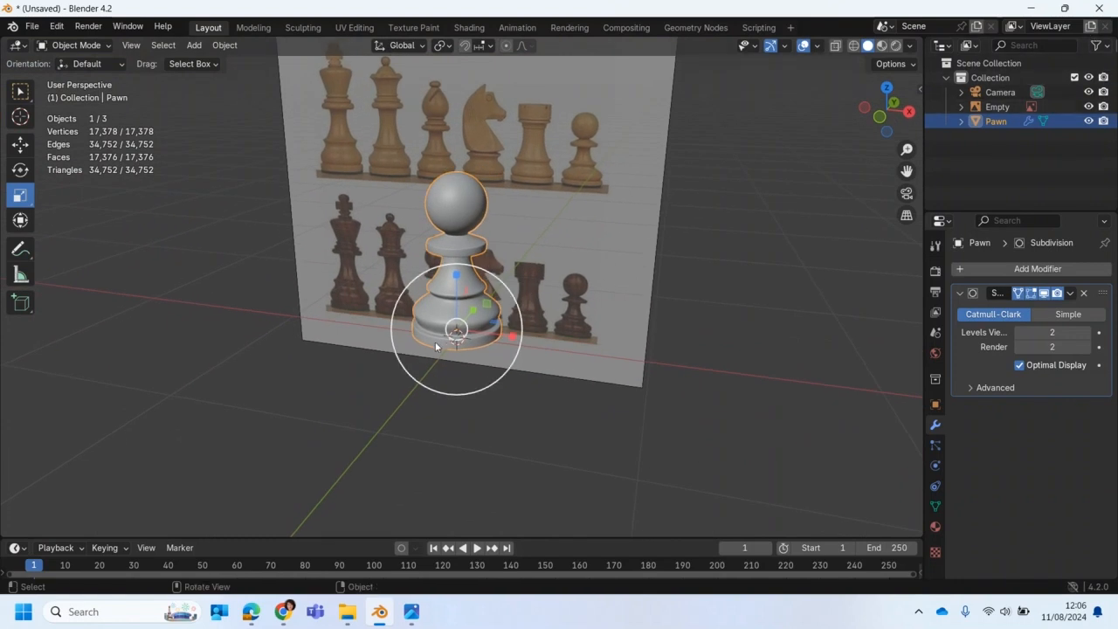
{"action": "scroll", "coordinate": [133, 343], "scroll_direction": "up", "scroll_amount": 2}
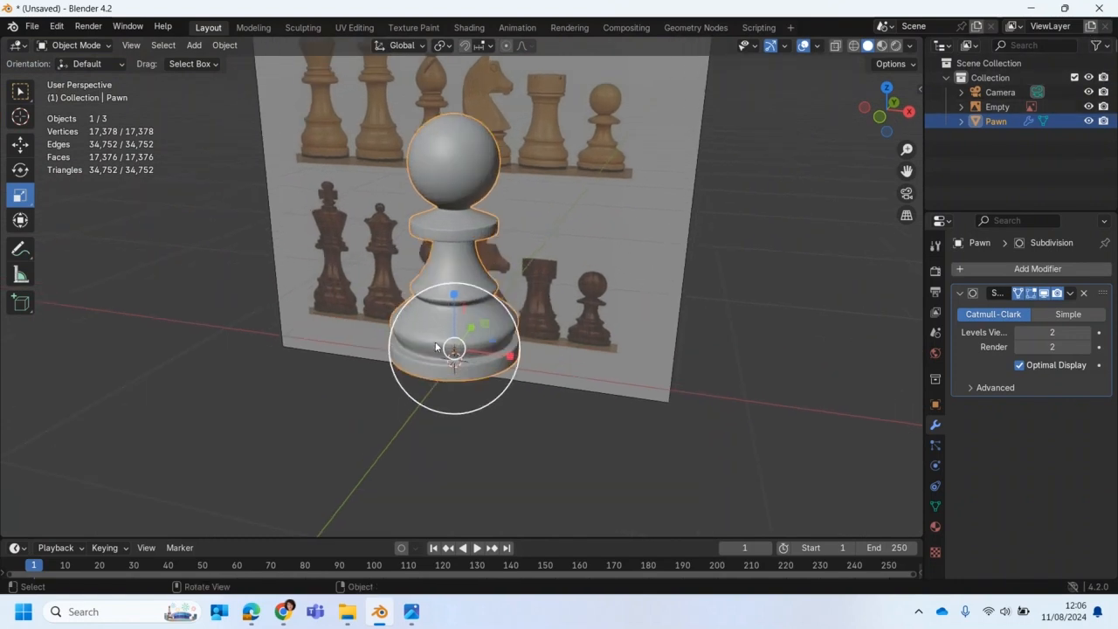
{"action": "left_click", "coordinate": [20, 90]}
{"action": "scroll", "coordinate": [214, 273], "scroll_direction": "down", "scroll_amount": 1}
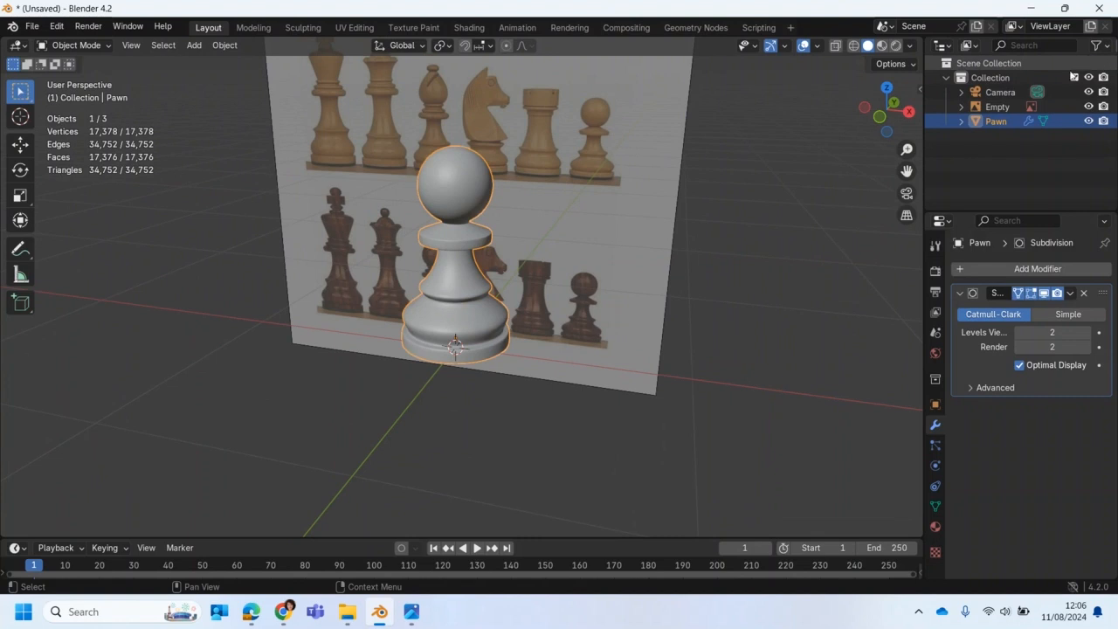
Create a new collection named ChessPieces and move the Pawn object into it.
{"action": "left_click_drag", "start_coordinate": [924, 83], "coordinate": [890, 83]}
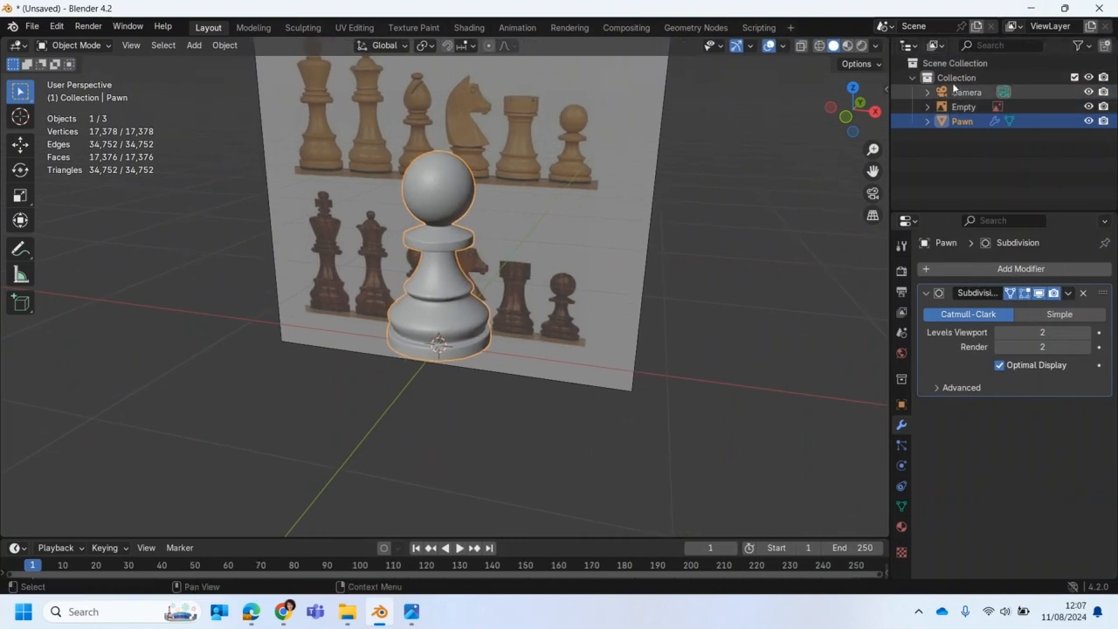
{"action": "left_click", "coordinate": [1106, 49]}
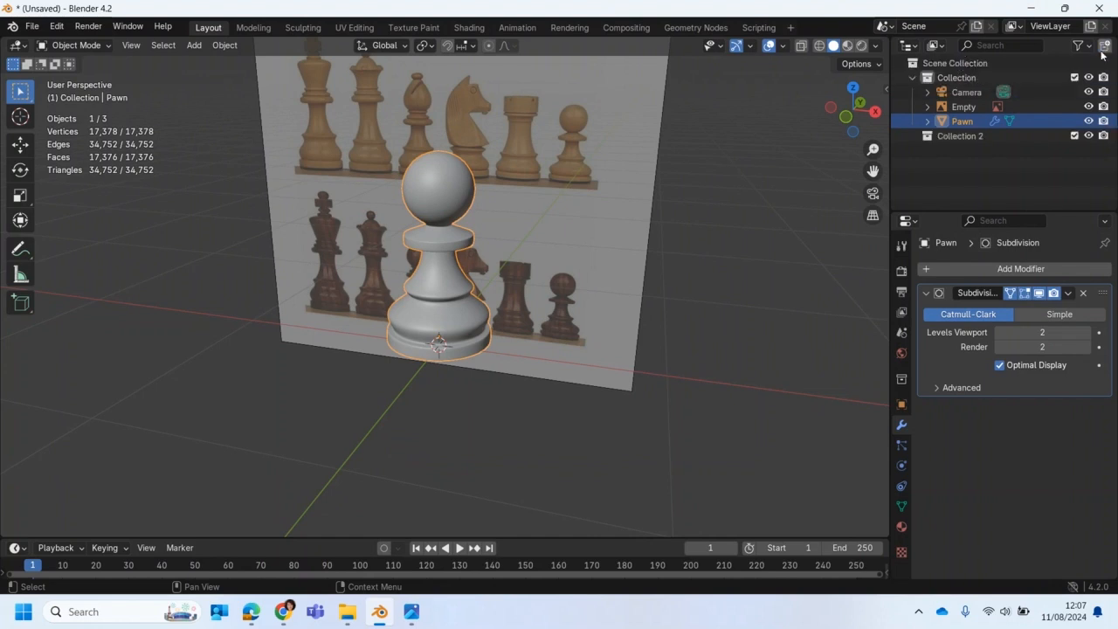
{"action": "double_click", "coordinate": [961, 135]}
{"action": "type", "text": "ChessPieces"}
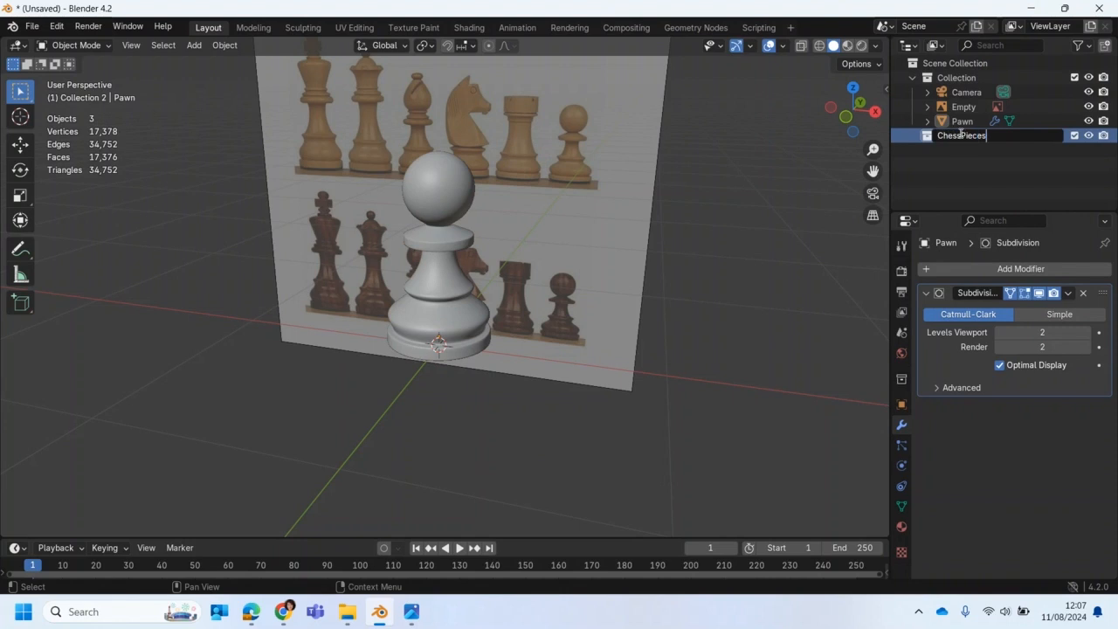
{"action": "key", "text": "Return"}
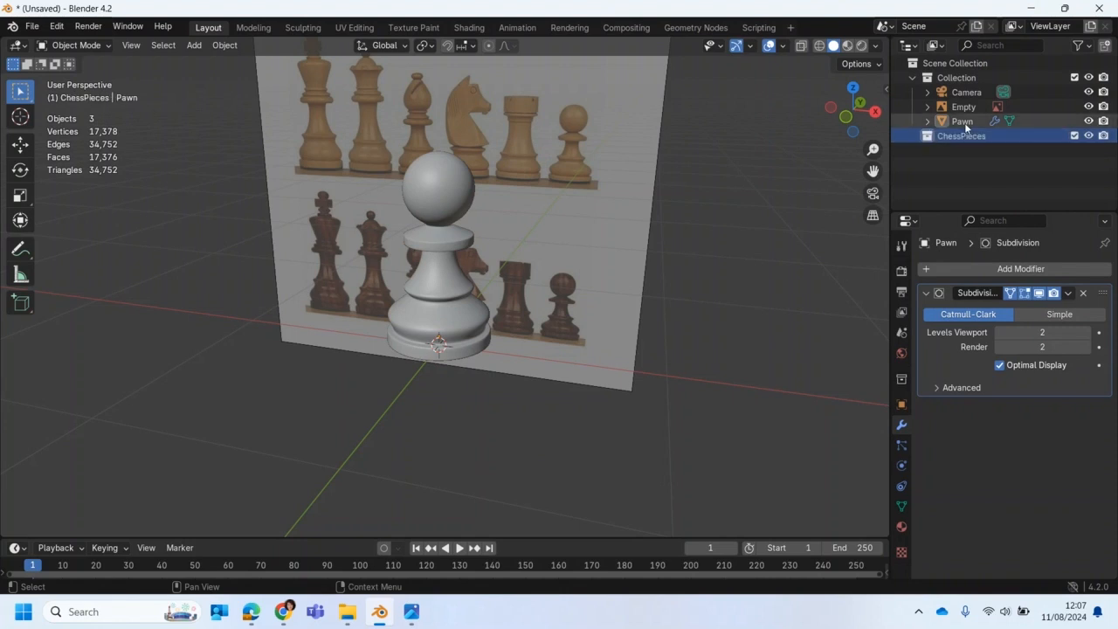
{"action": "left_click_drag", "start_coordinate": [963, 125], "coordinate": [952, 136]}
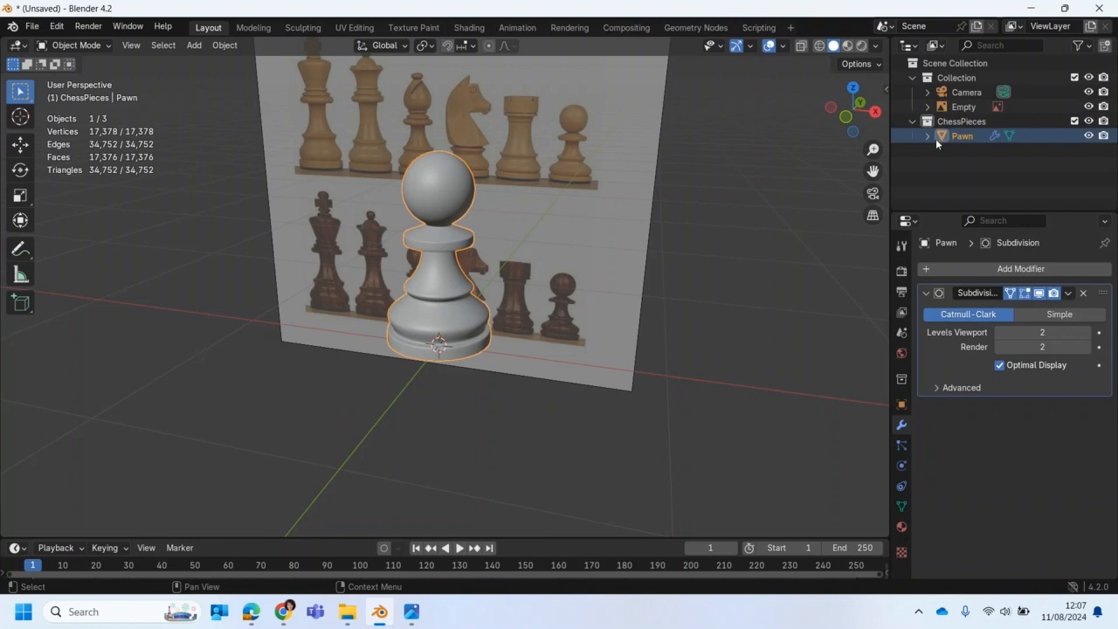
Select the pawn in the viewport and move it to the ChessPieces collection.
{"action": "right_click", "coordinate": [423, 193]}
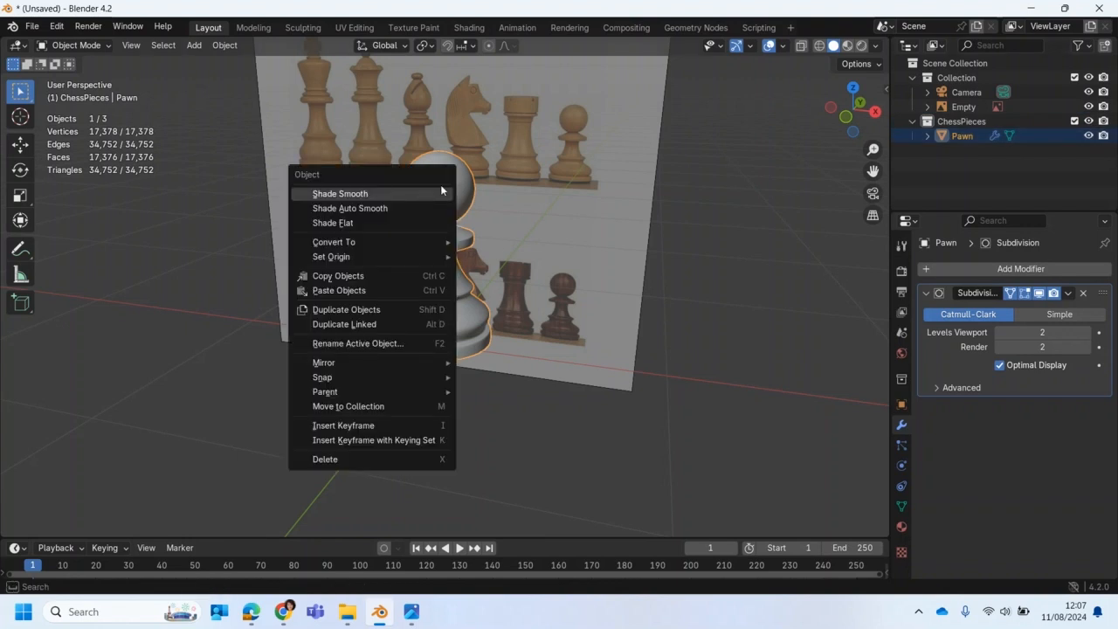
{"action": "left_click", "coordinate": [643, 253]}
{"action": "left_click", "coordinate": [430, 194]}
{"action": "right_click", "coordinate": [430, 194]}
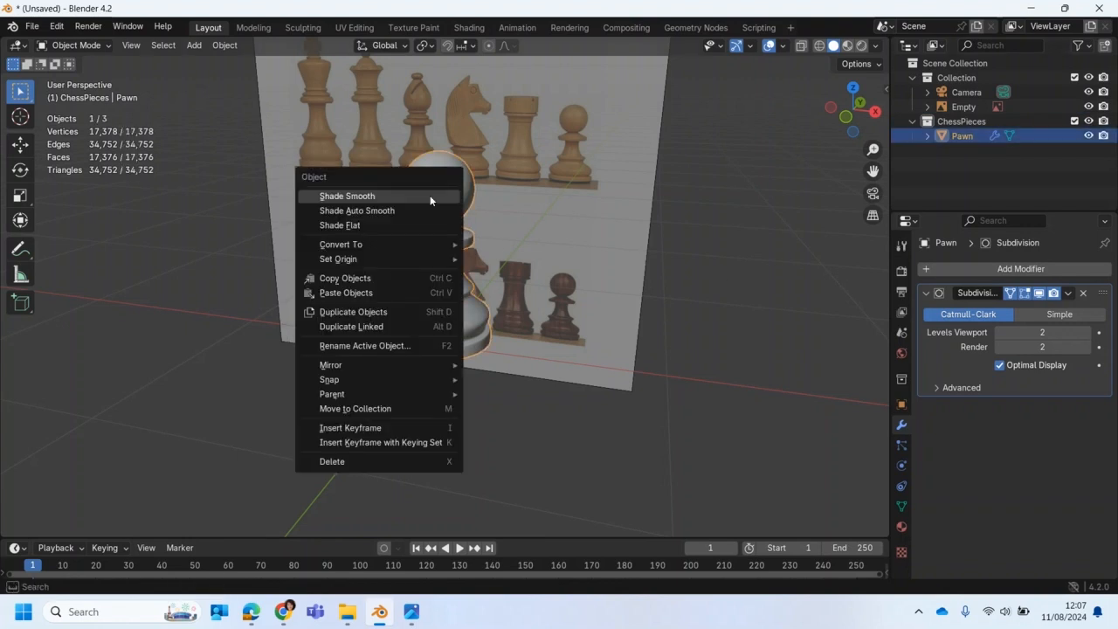
{"action": "left_click", "coordinate": [387, 409]}
{"action": "left_click", "coordinate": [325, 451]}
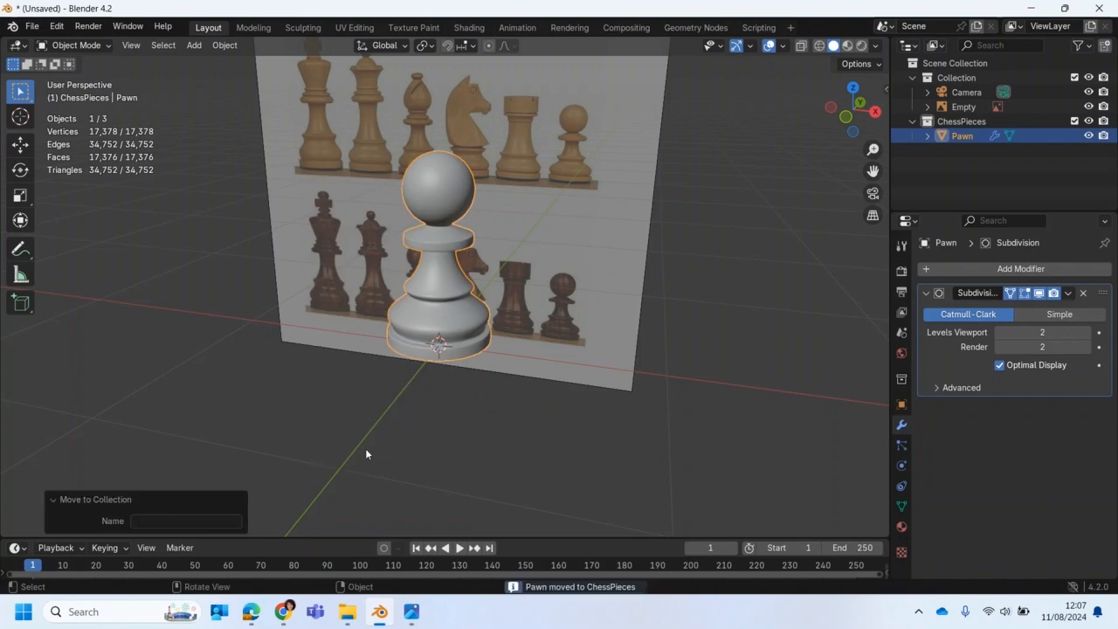
Deselect the pawn, then hide and show the ChessPieces collection to check what it contains.
{"action": "left_click", "coordinate": [765, 311]}
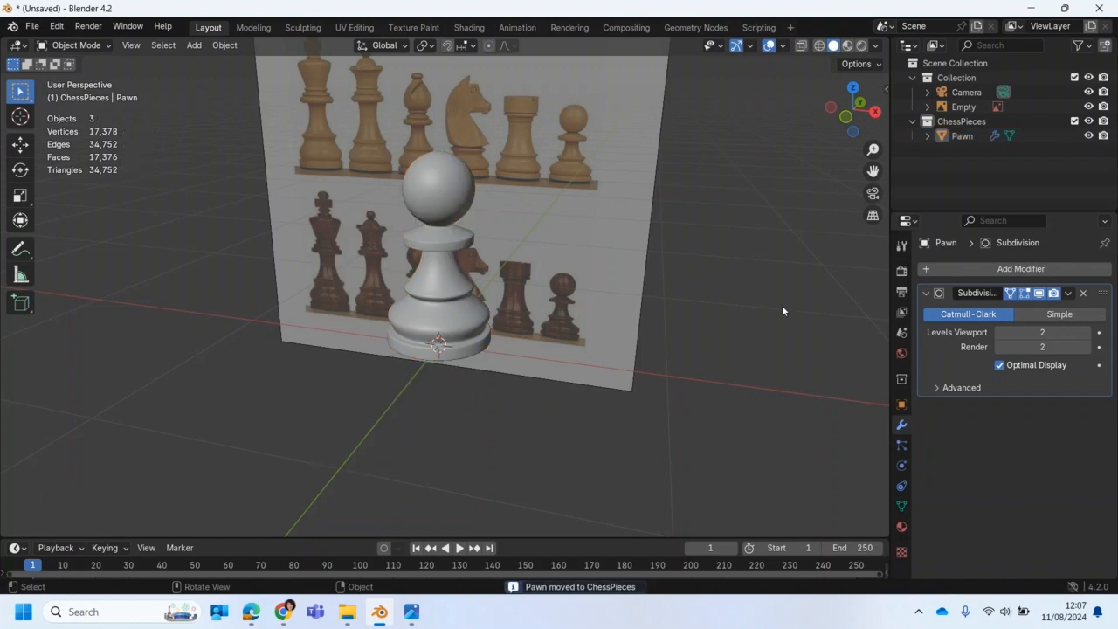
{"action": "left_click", "coordinate": [1088, 121]}
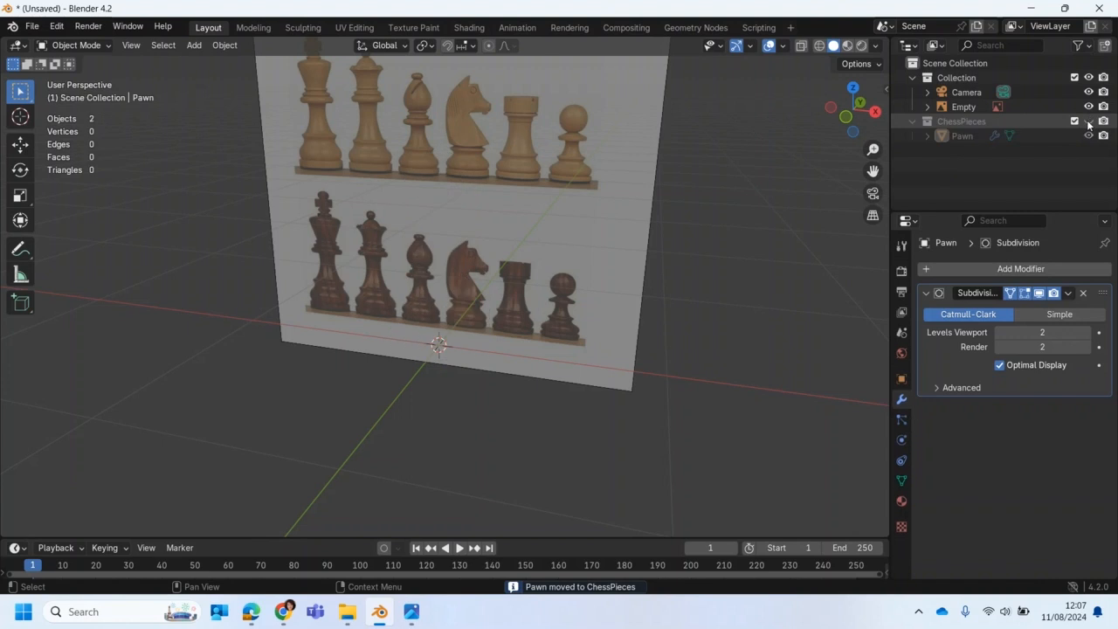
{"action": "left_click", "coordinate": [1088, 120]}
{"action": "middle_click_drag", "start_coordinate": [572, 269], "coordinate": [607, 330]}
{"action": "scroll", "coordinate": [607, 330], "scroll_direction": "up", "scroll_amount": 1}
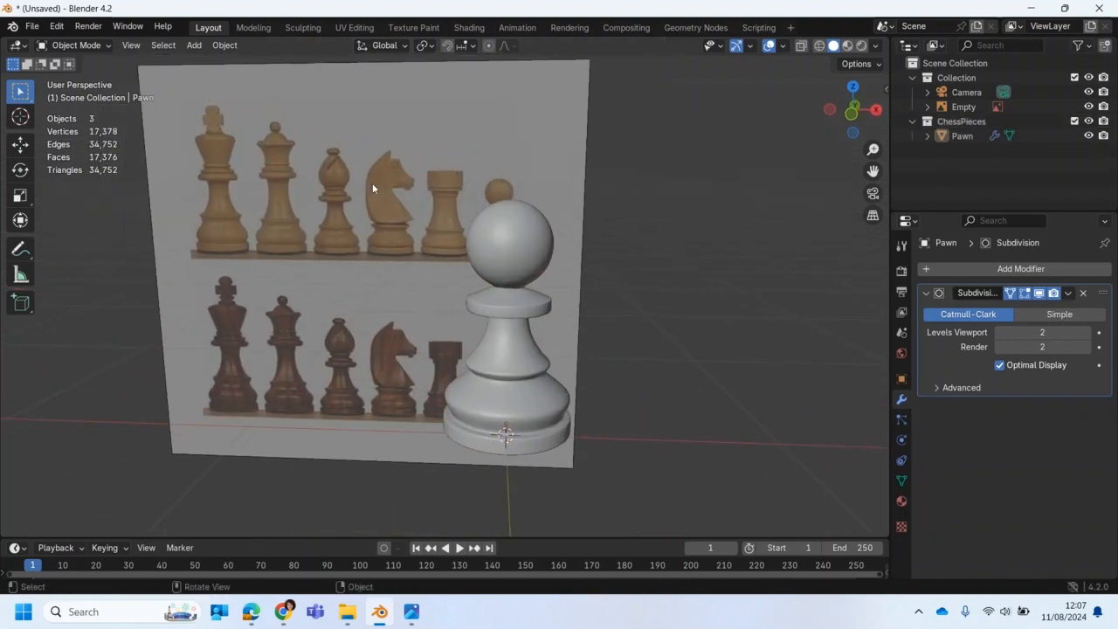
Save the scene in the Chess_3D folder as NewChess05.blend.
{"action": "left_click", "coordinate": [32, 26]}
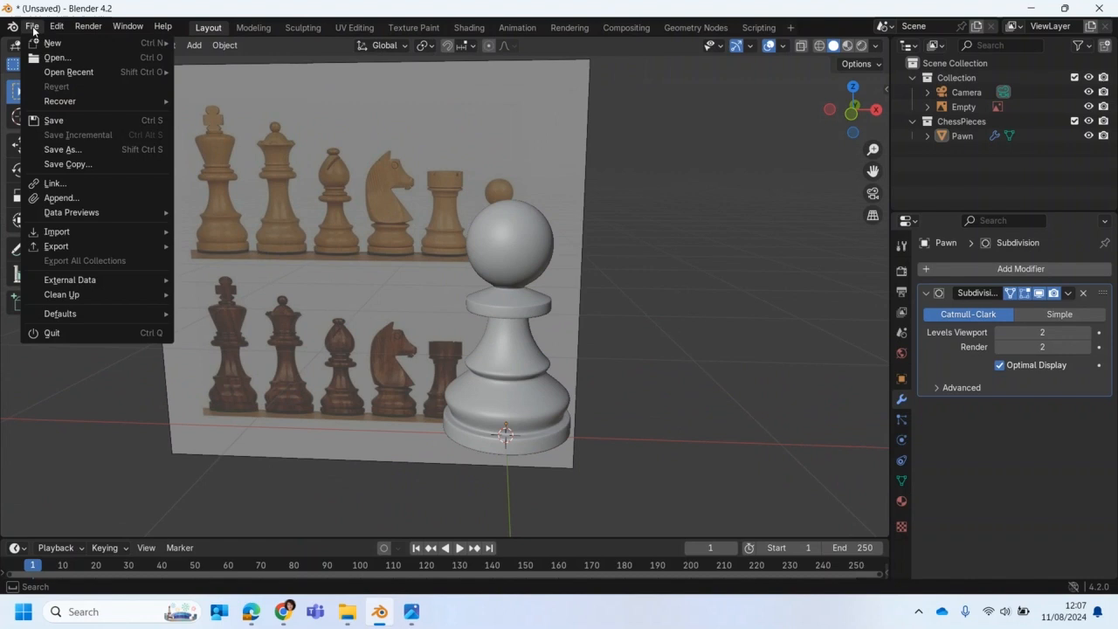
{"action": "left_click", "coordinate": [40, 149]}
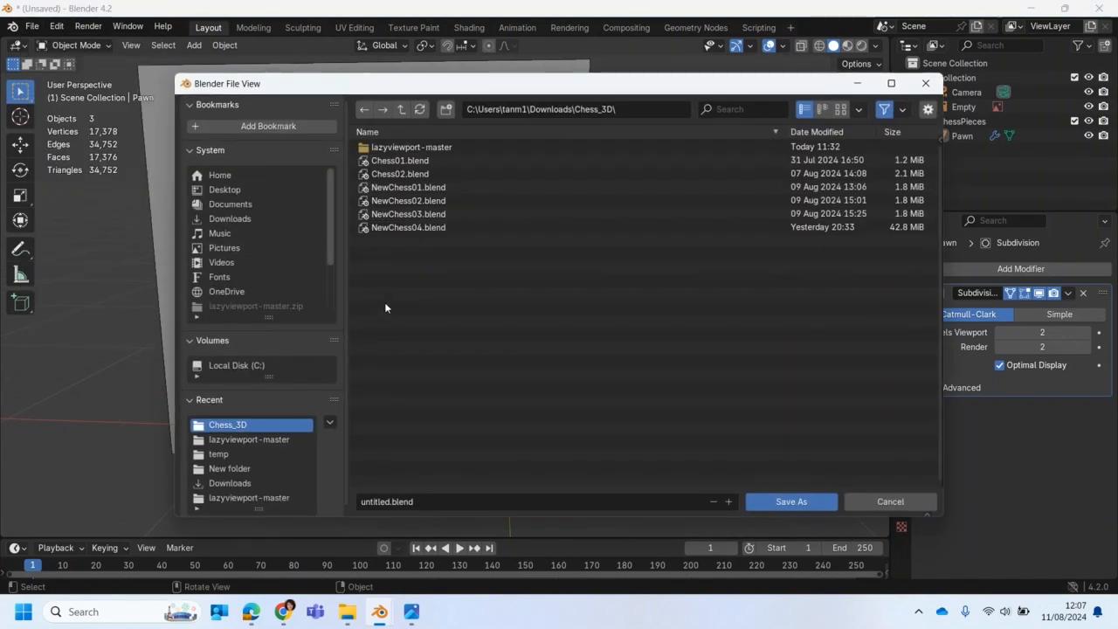
{"action": "left_click", "coordinate": [393, 229]}
{"action": "left_click_drag", "start_coordinate": [407, 502], "coordinate": [412, 502]}
{"action": "type", "text": "5"}
{"action": "key", "text": "Return"}
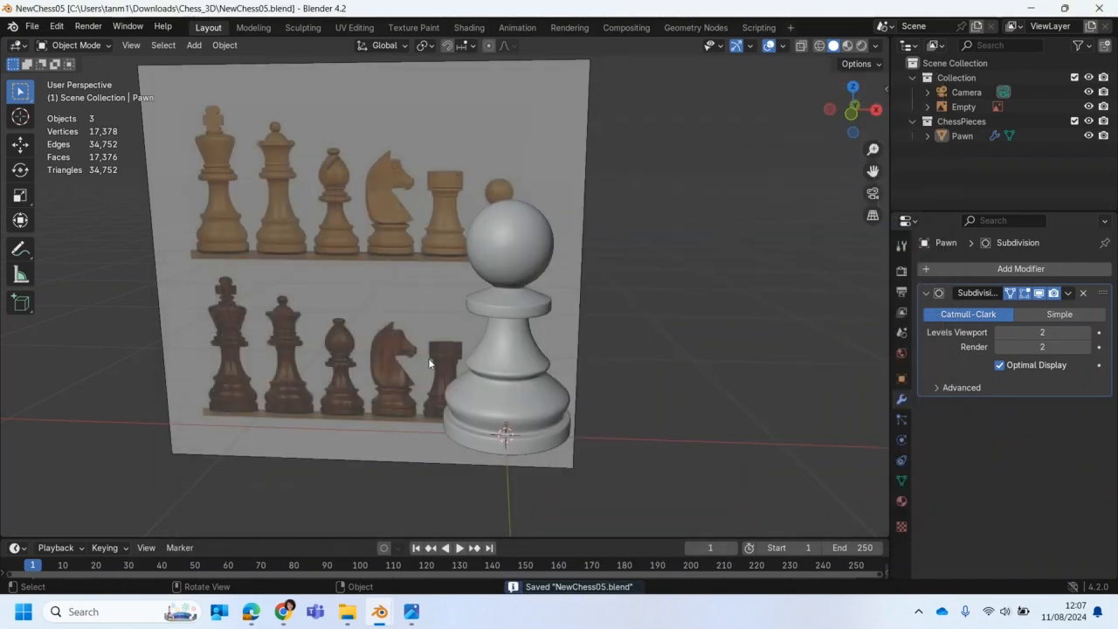
Select the pawn in front view and activate the Move tool to display its origin.
{"action": "key", "text": "KP_1"}
{"action": "left_click", "coordinate": [699, 387]}
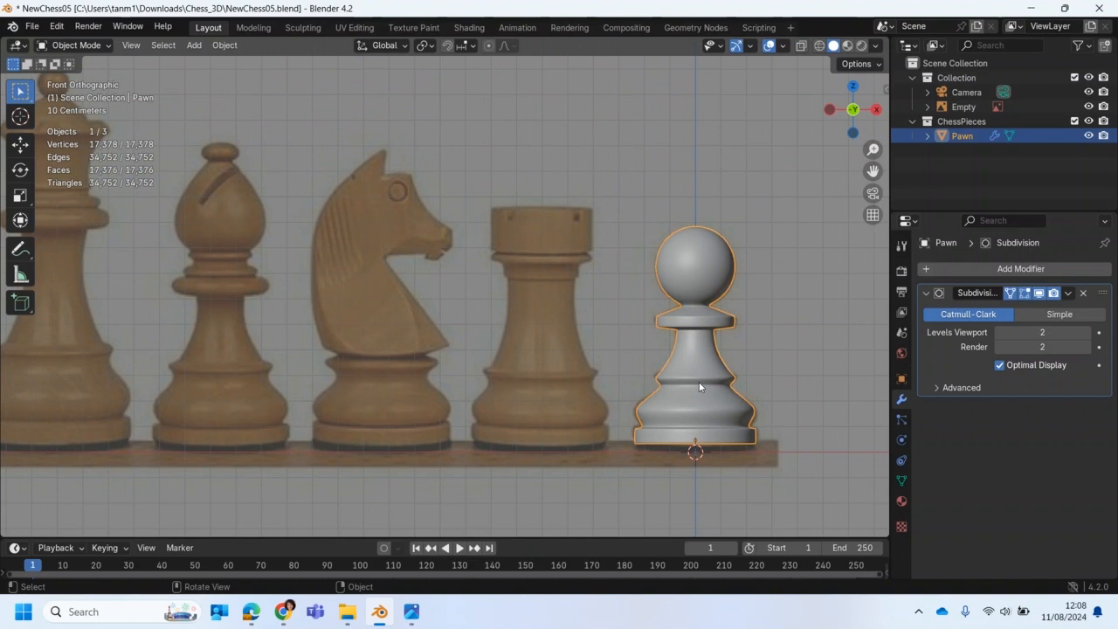
{"action": "middle_click_drag", "start_coordinate": [706, 377], "coordinate": [615, 343], "text": "shift"}
{"action": "scroll", "coordinate": [615, 343], "scroll_direction": "up", "scroll_amount": 1}
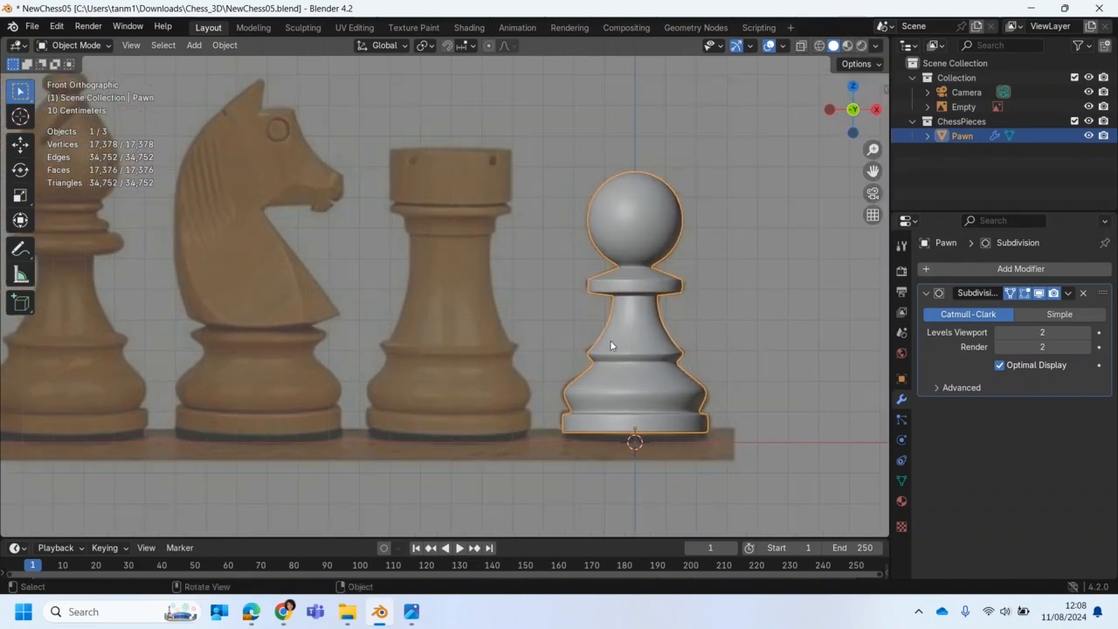
{"action": "middle_click_drag", "start_coordinate": [456, 266], "coordinate": [535, 348]}
{"action": "key", "text": "shift+space"}
{"action": "key", "text": "g"}
Examine the pawn's origin relative to its base and the 3D cursor from the front and from underneath.
{"action": "middle_click_drag", "start_coordinate": [565, 385], "coordinate": [624, 320]}
{"action": "key", "text": "KP_1"}
{"action": "scroll", "coordinate": [594, 404], "scroll_direction": "up", "scroll_amount": 3}
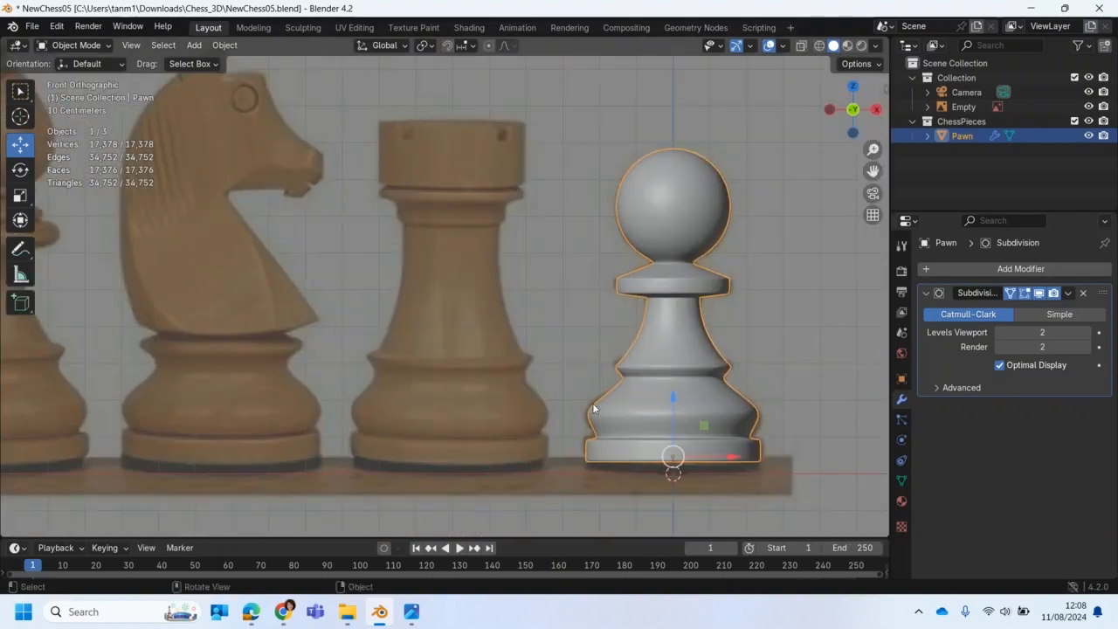
{"action": "scroll", "coordinate": [678, 444], "scroll_direction": "up", "scroll_amount": 1}
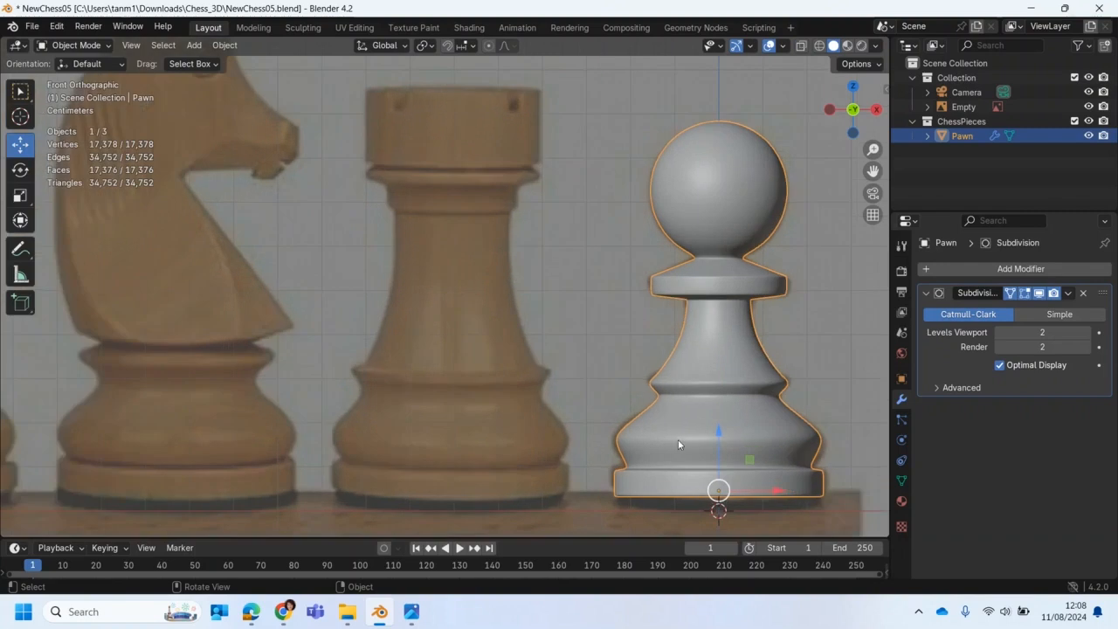
{"action": "middle_click_drag", "start_coordinate": [743, 466], "coordinate": [746, 388]}
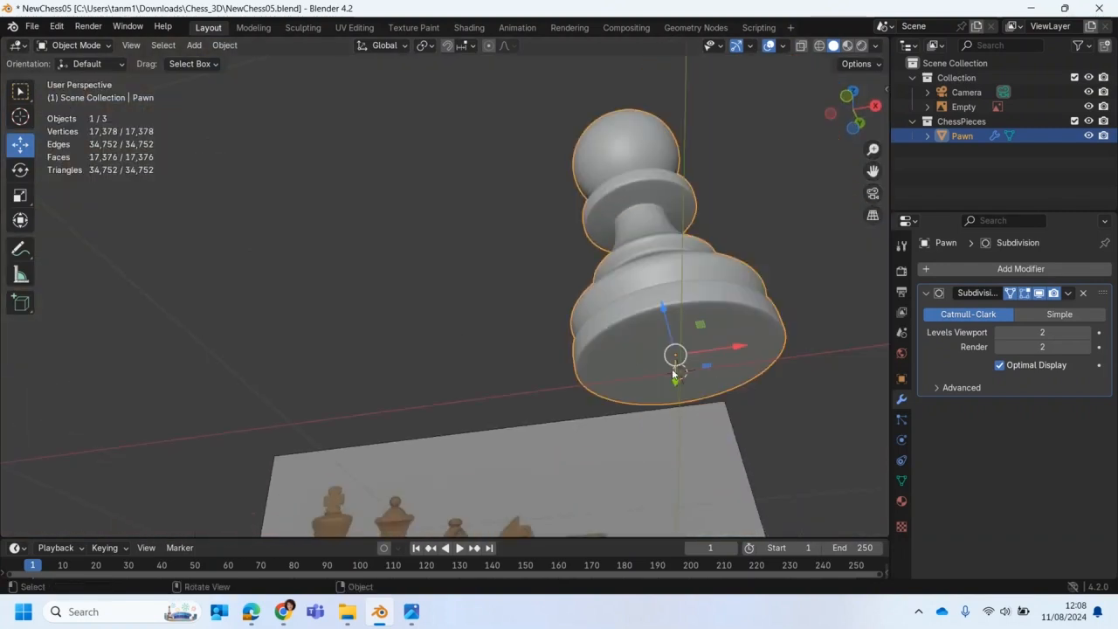
{"action": "middle_click_drag", "start_coordinate": [685, 362], "coordinate": [513, 348], "text": "shift"}
{"action": "scroll", "coordinate": [513, 347], "scroll_direction": "up", "scroll_amount": 3}
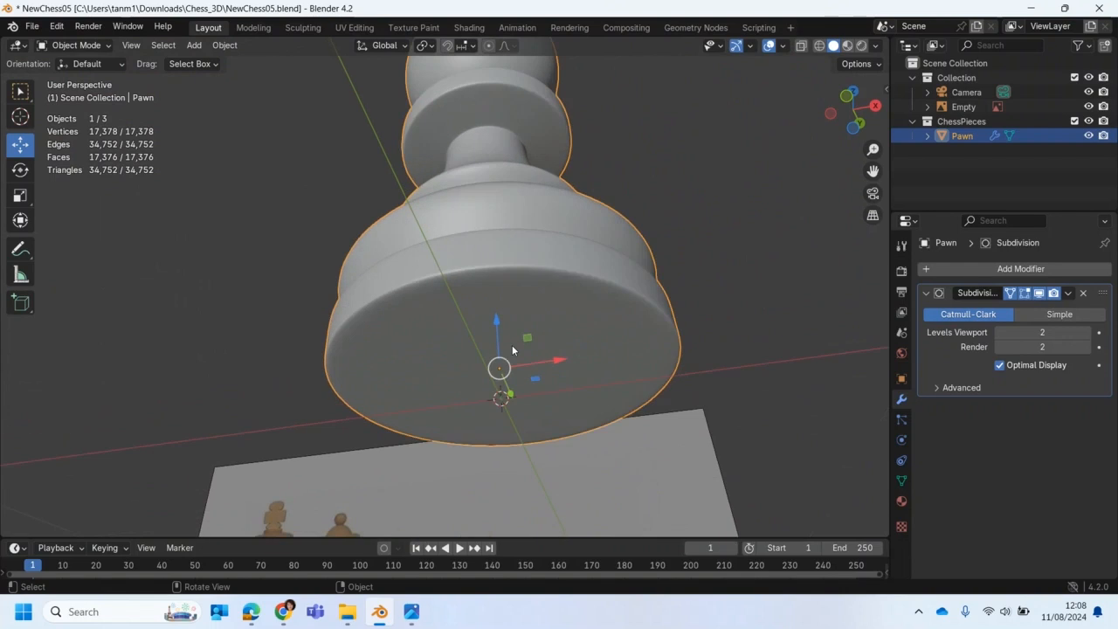
{"action": "middle_click_drag", "start_coordinate": [517, 394], "coordinate": [572, 408]}
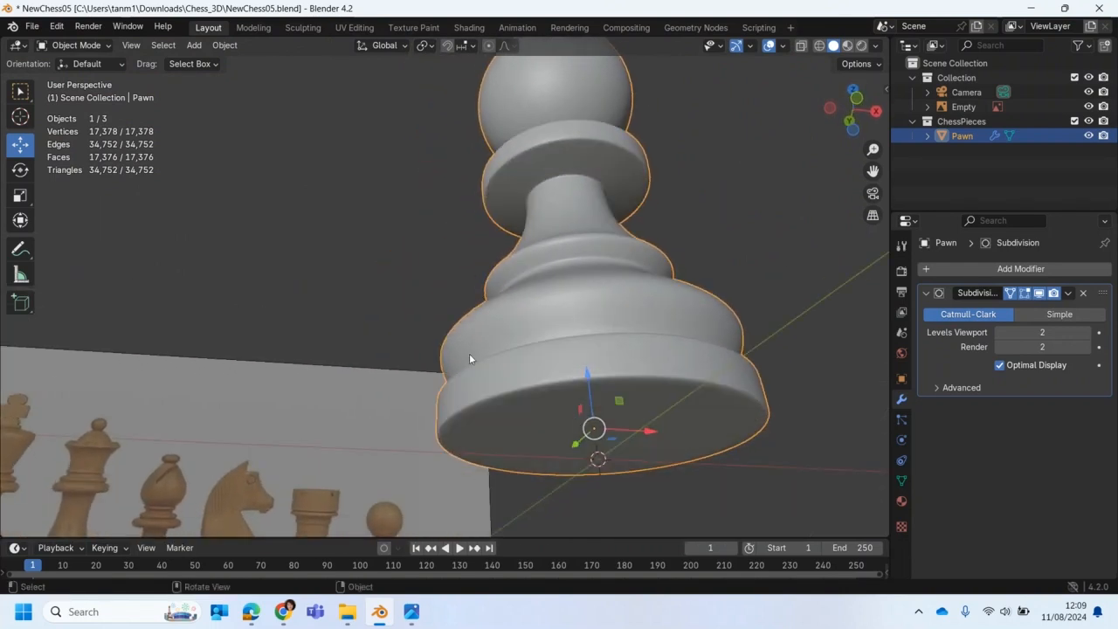
In Edit Mode with face selection, select the four central faces under the base and grow the selection twice.
{"action": "left_click", "coordinate": [77, 45]}
{"action": "left_click", "coordinate": [79, 77]}
{"action": "middle_click_drag", "start_coordinate": [460, 358], "coordinate": [437, 302]}
{"action": "left_click", "coordinate": [26, 90]}
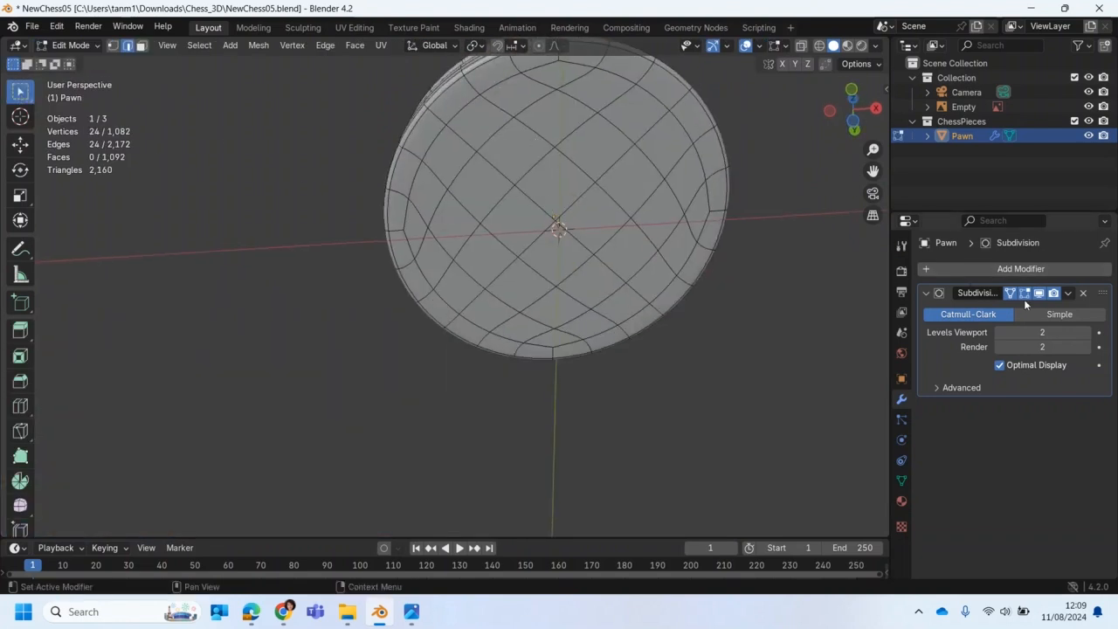
{"action": "left_click_drag", "start_coordinate": [528, 195], "coordinate": [568, 235]}
{"action": "left_click", "coordinate": [141, 45]}
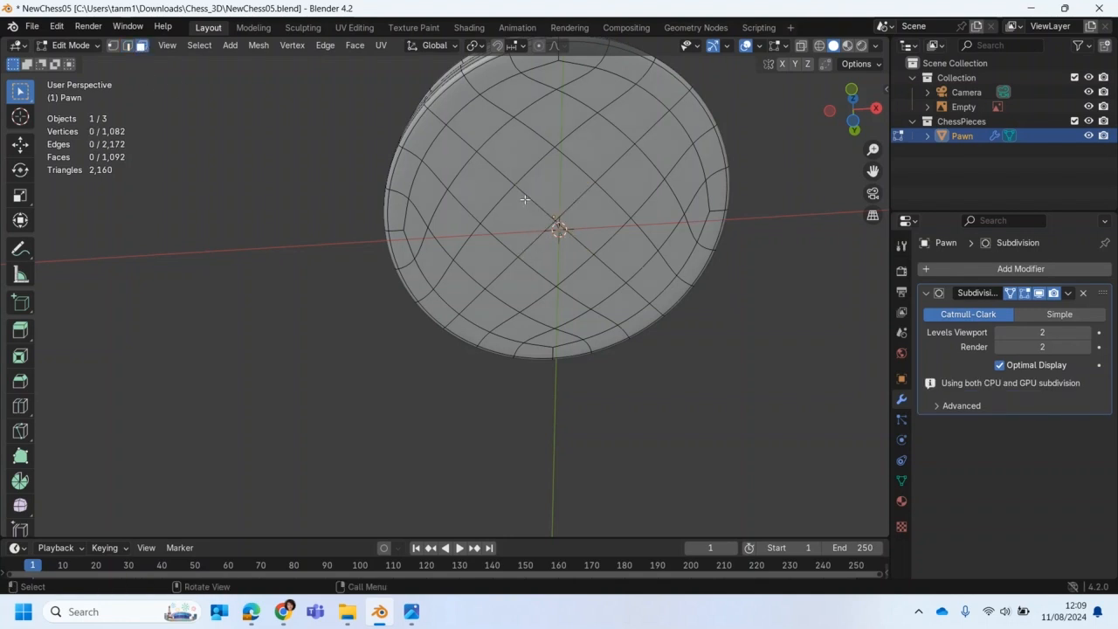
{"action": "left_click_drag", "start_coordinate": [524, 198], "coordinate": [590, 250]}
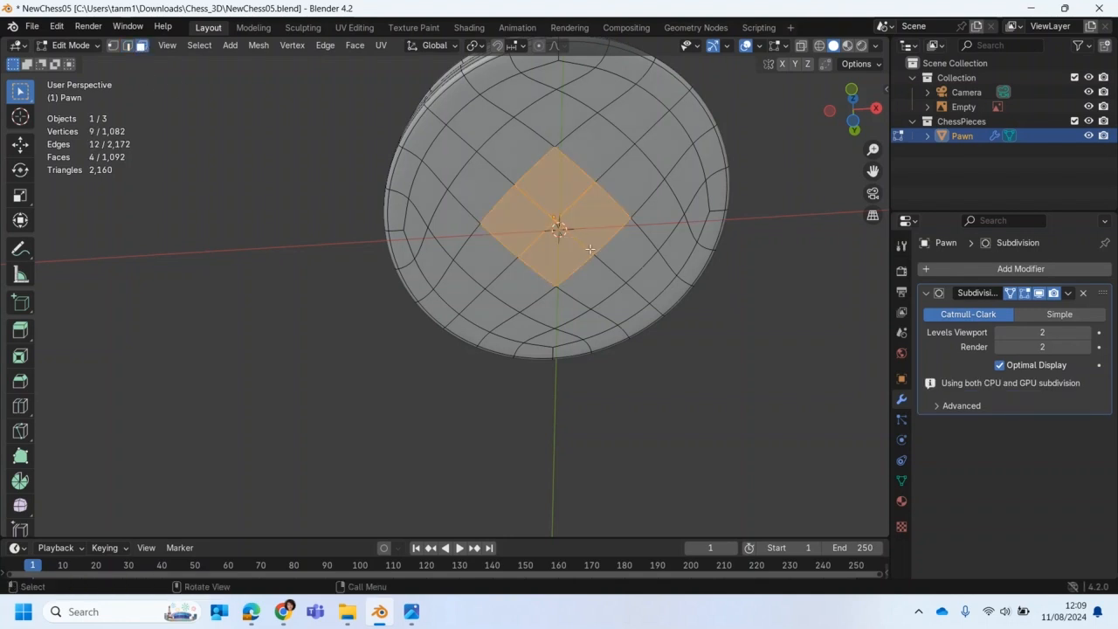
{"action": "key", "text": "ctrl+KP_Add"}
{"action": "key", "text": "ctrl+KP_Add"}
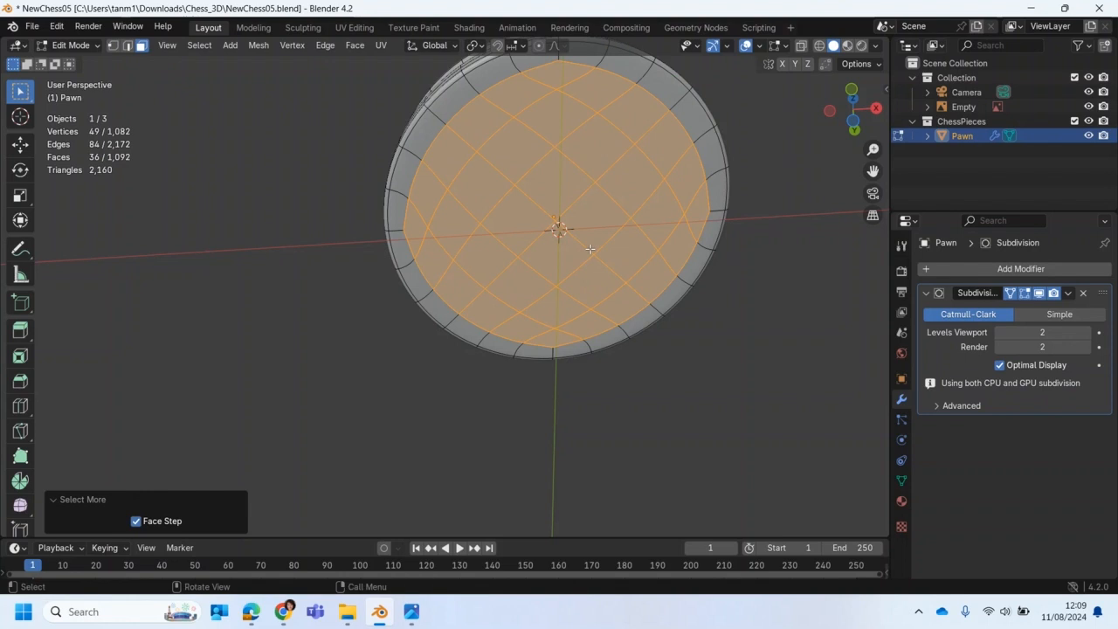
Snap the 3D cursor to the selected underside faces.
{"action": "middle_click_drag", "start_coordinate": [601, 248], "coordinate": [612, 324]}
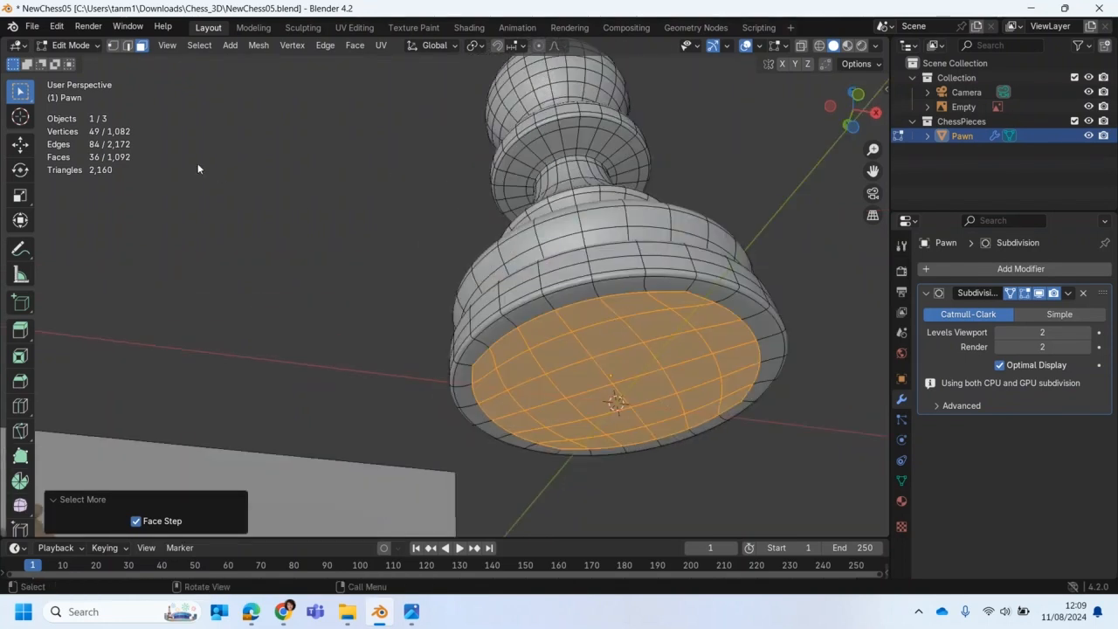
{"action": "key", "text": "shift+s"}
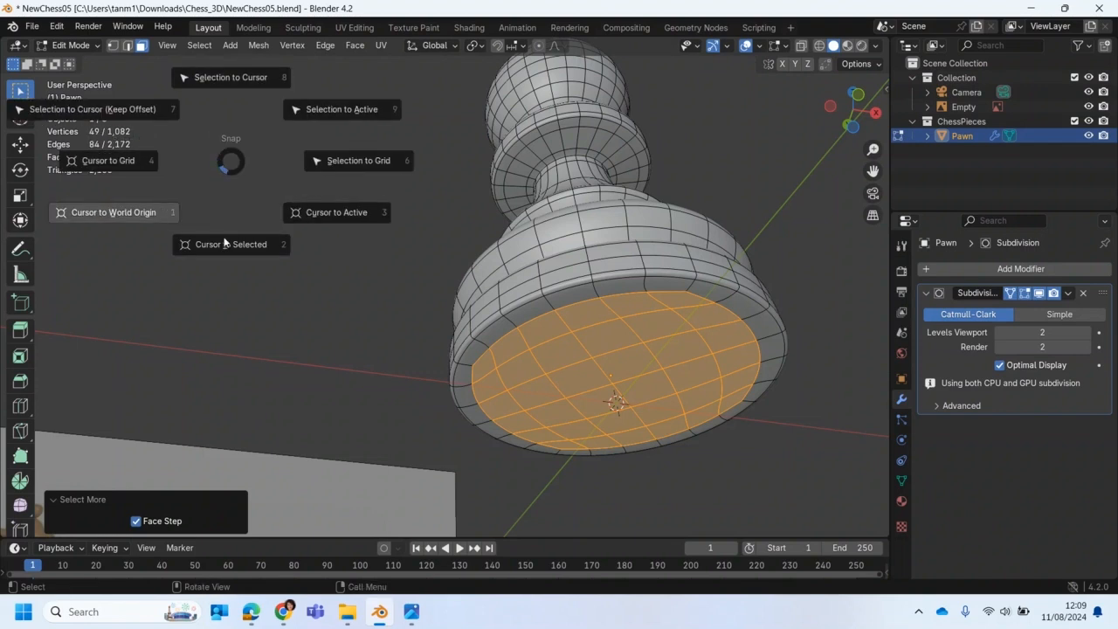
{"action": "left_click", "coordinate": [237, 245]}
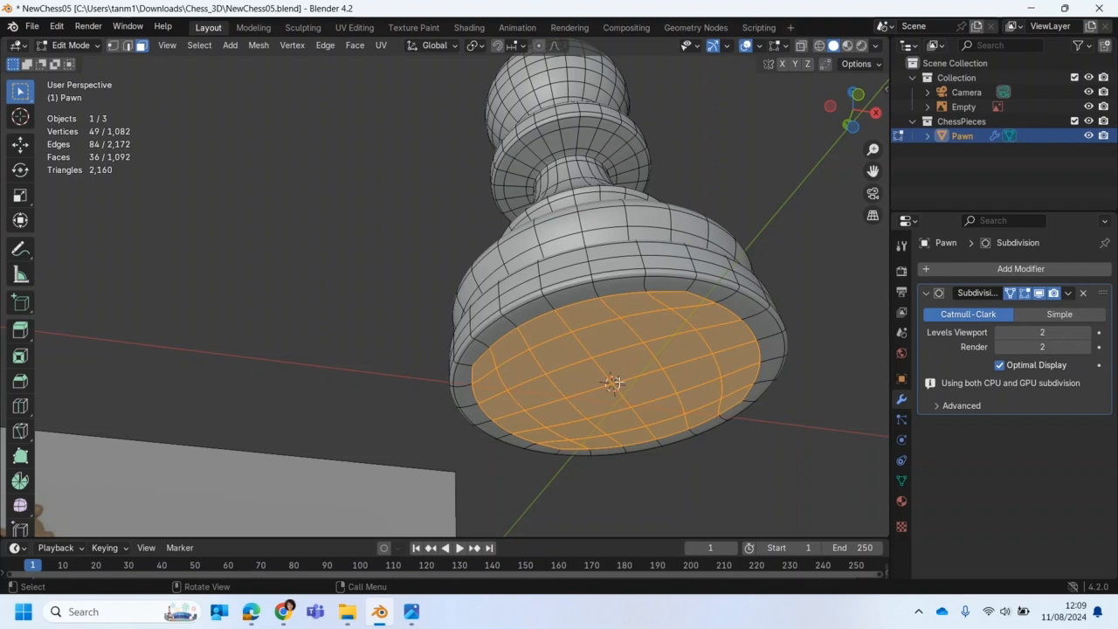
Return to Object Mode and set the pawn's origin to the 3D cursor.
{"action": "middle_click_drag", "start_coordinate": [612, 391], "coordinate": [555, 370]}
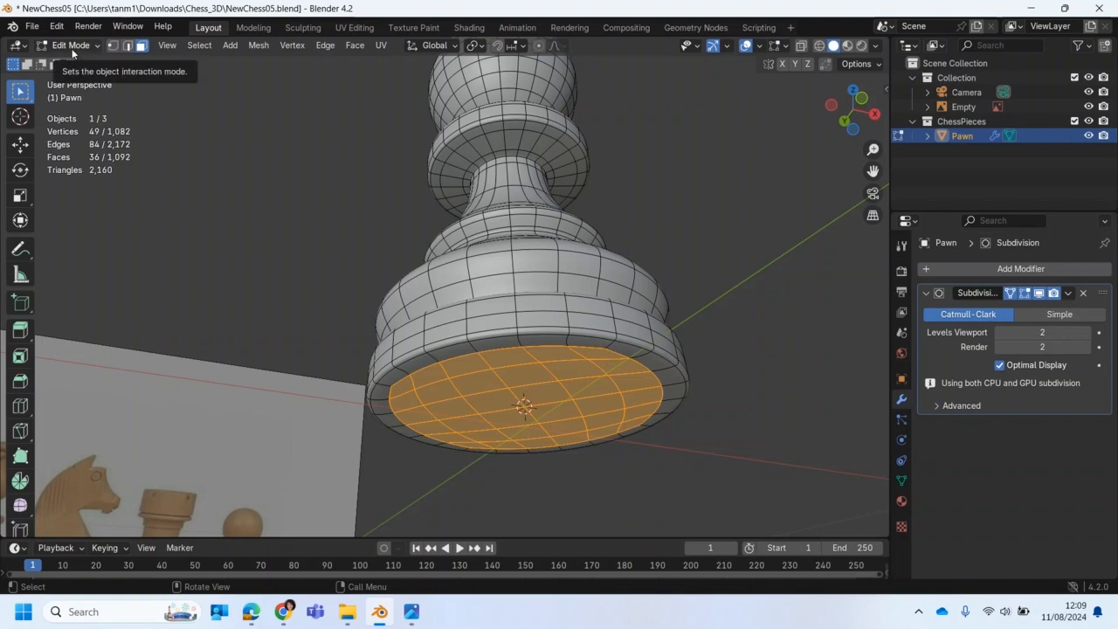
{"action": "key", "text": "Tab"}
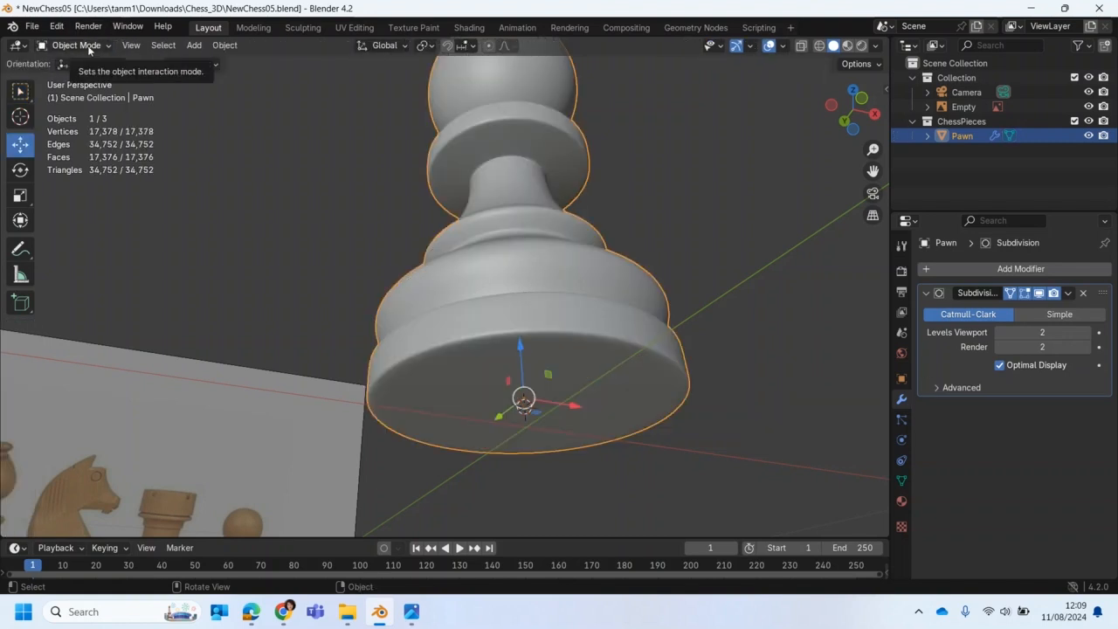
{"action": "left_click", "coordinate": [88, 46]}
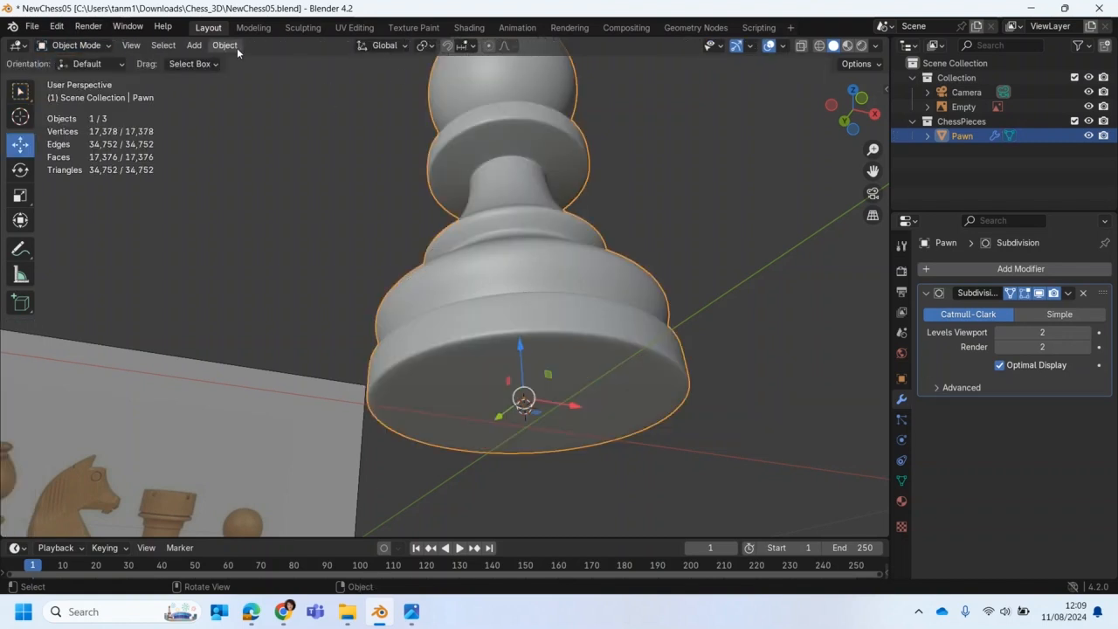
{"action": "left_click", "coordinate": [229, 46]}
{"action": "mouse_move", "coordinate": [237, 79]}
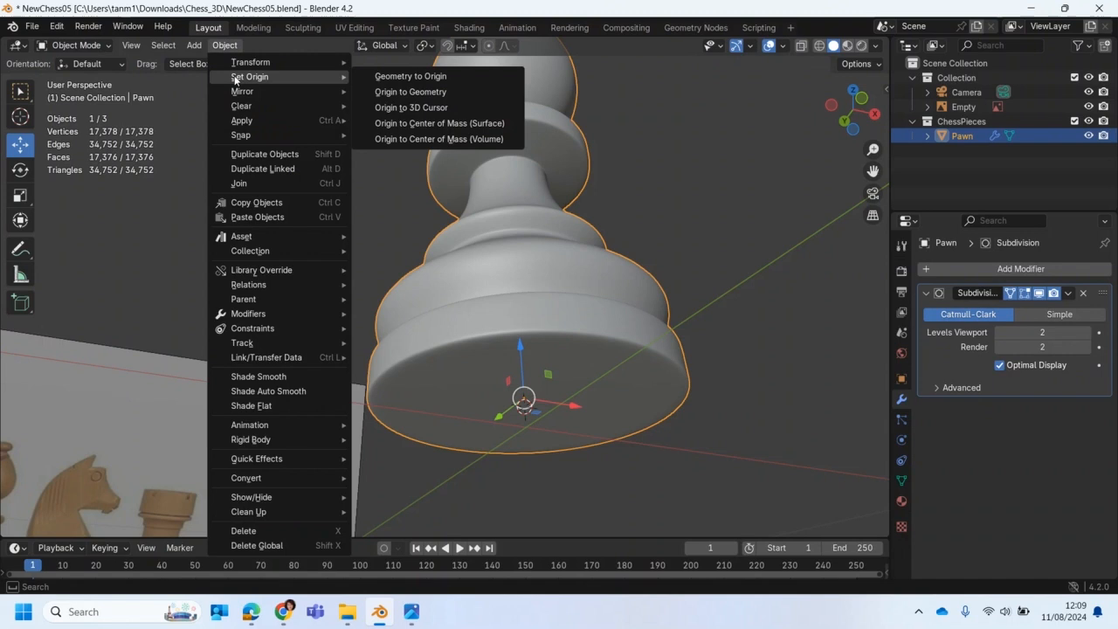
{"action": "left_click", "coordinate": [409, 107]}
Check the new origin under the base and snap the 3D cursor to the world origin.
{"action": "middle_click_drag", "start_coordinate": [577, 387], "coordinate": [602, 414]}
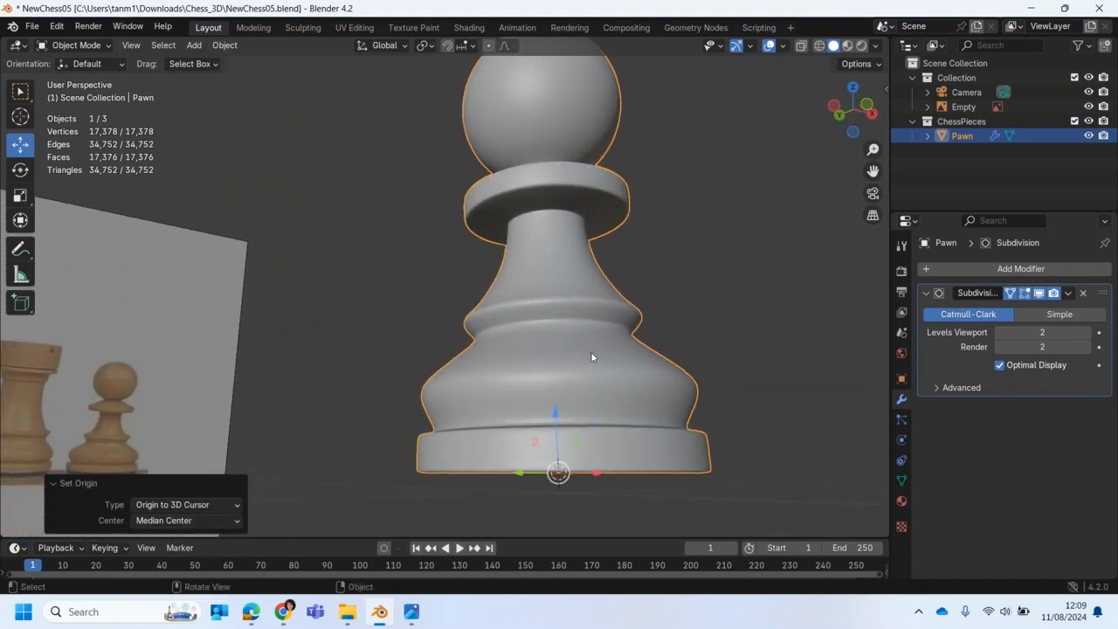
{"action": "middle_click_drag", "start_coordinate": [598, 459], "coordinate": [559, 446]}
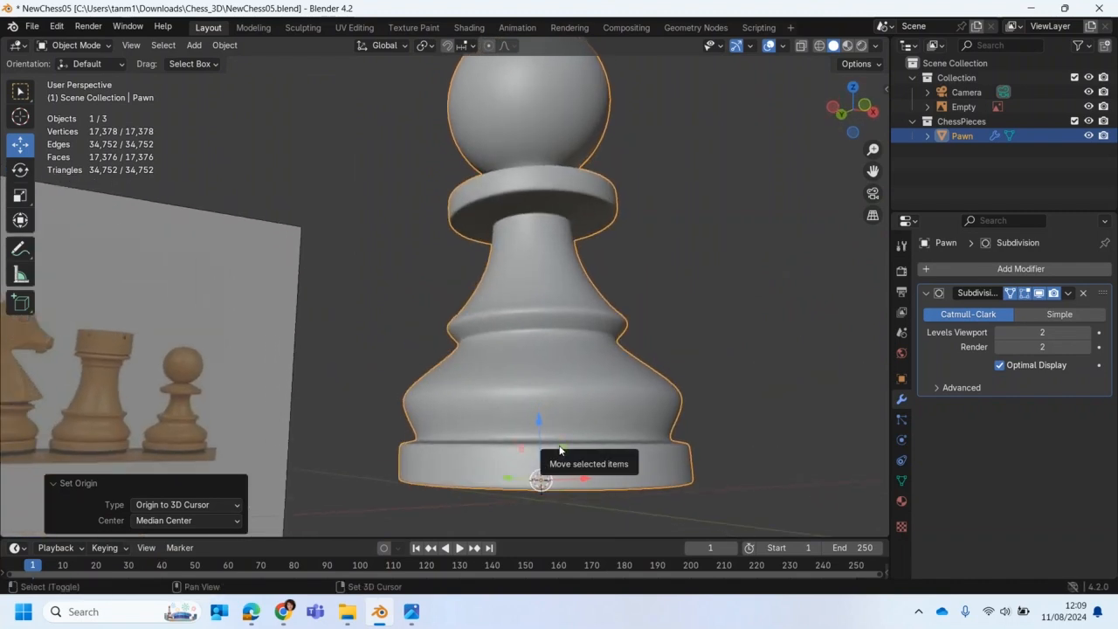
{"action": "key", "text": "shift+s"}
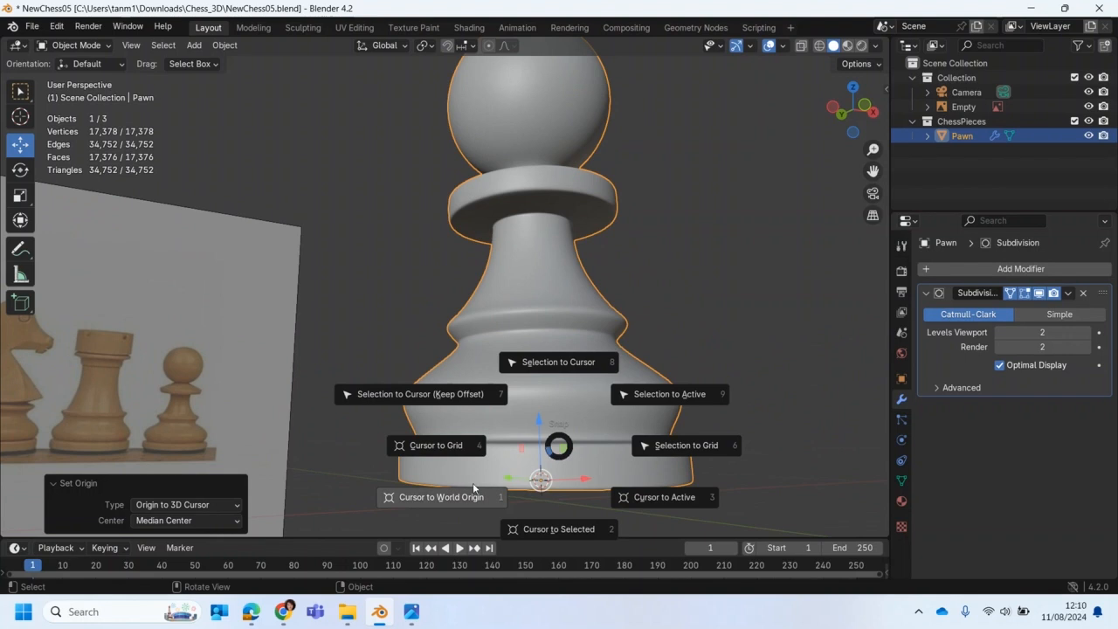
{"action": "left_click", "coordinate": [447, 497]}
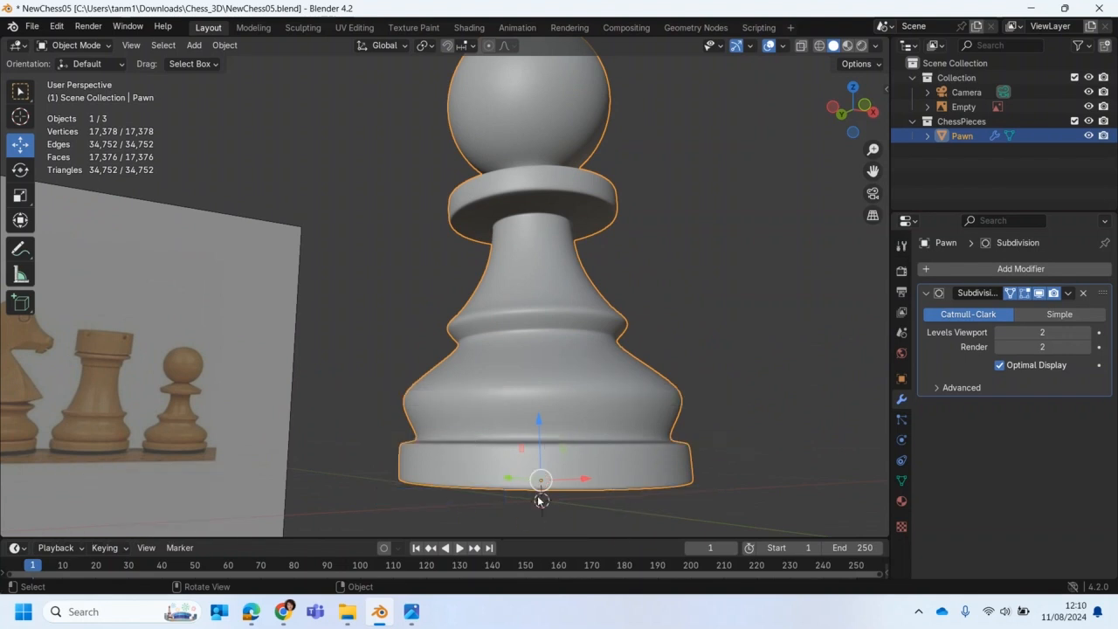
View the pawn's base and the world origin in front view against the reference image.
{"action": "key", "text": "KP_1"}
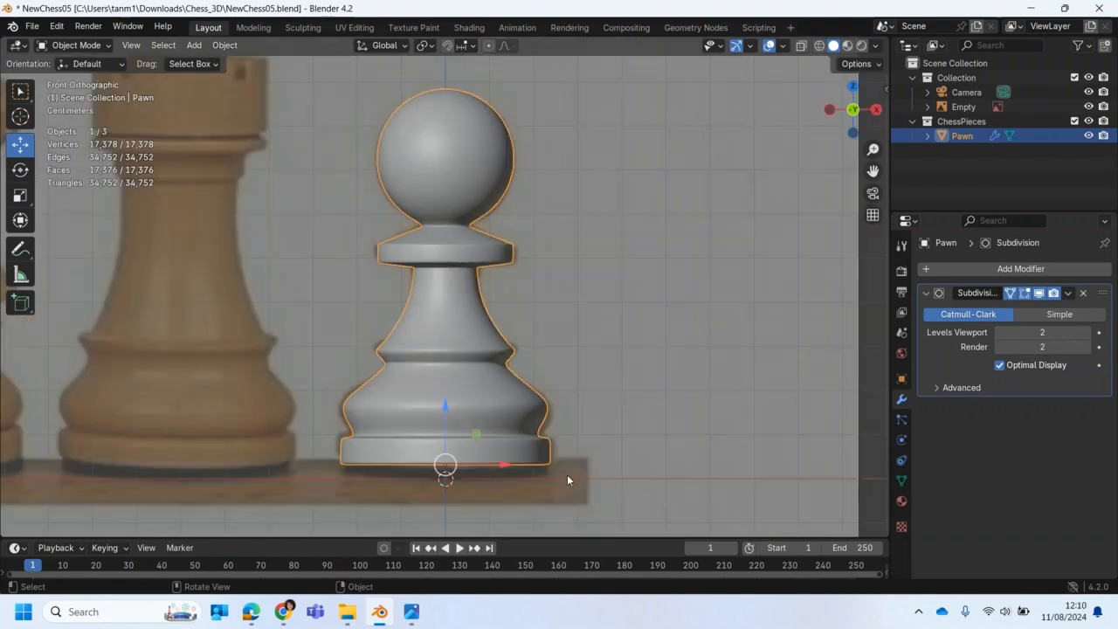
{"action": "middle_click_drag", "start_coordinate": [510, 453], "coordinate": [633, 406], "text": "shift"}
{"action": "scroll", "coordinate": [630, 424], "scroll_direction": "down", "scroll_amount": 1}
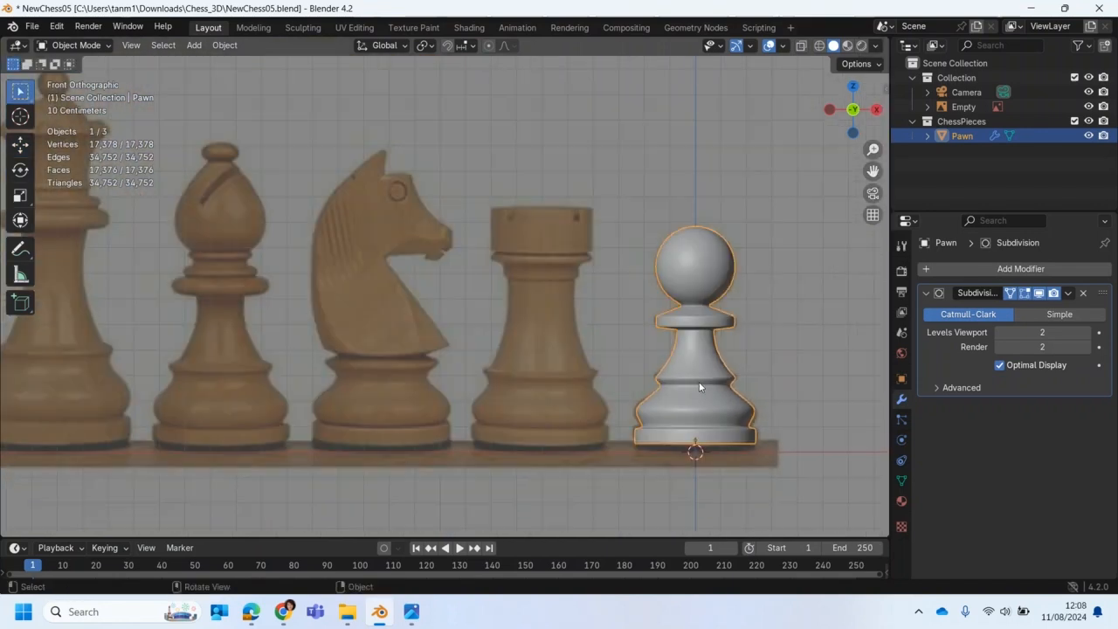
{"action": "scroll", "coordinate": [698, 387], "scroll_direction": "up", "scroll_amount": 1}
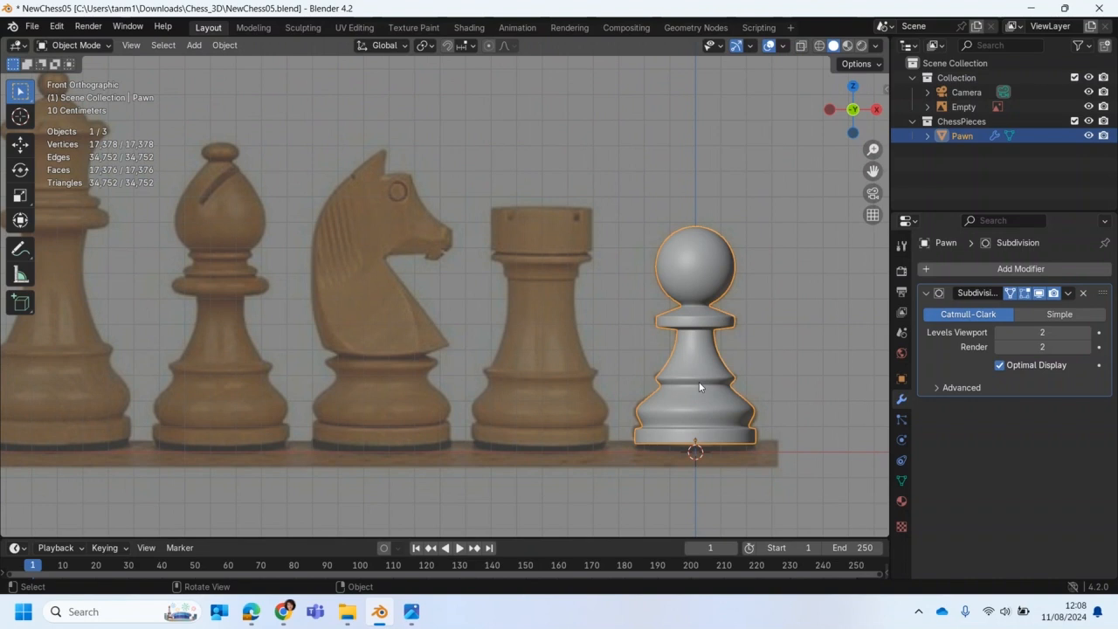
{"action": "middle_click_drag", "start_coordinate": [706, 379], "coordinate": [615, 343], "text": "shift"}
{"action": "scroll", "coordinate": [614, 343], "scroll_direction": "up", "scroll_amount": 1}
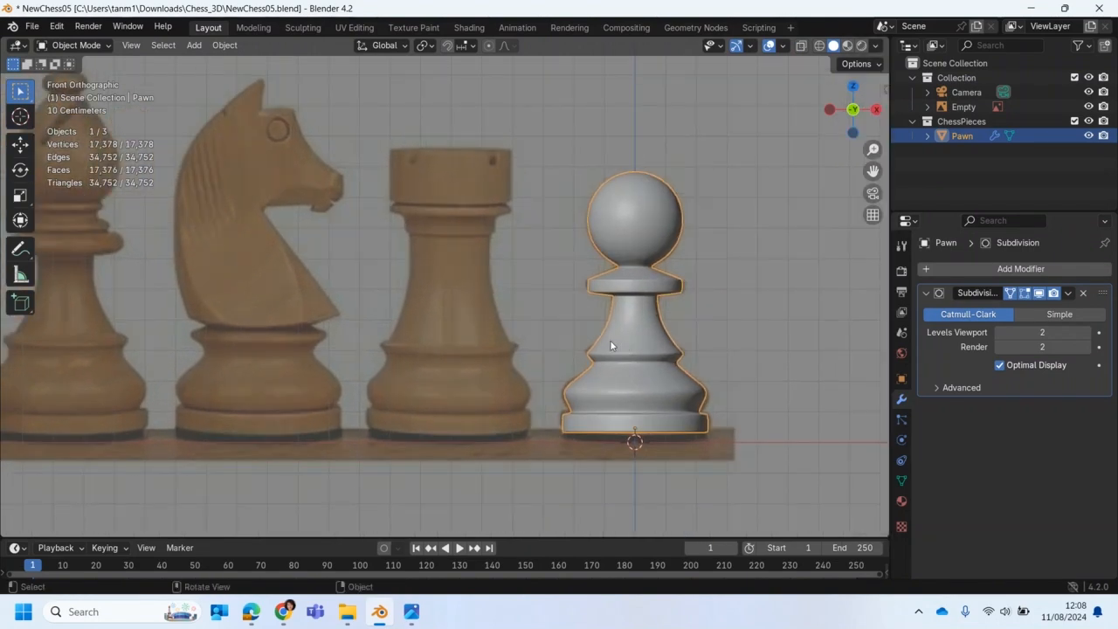
Activate the Move tool and examine where the pawn's origin sits relative to its base, in front view and from below.
{"action": "middle_click_drag", "start_coordinate": [456, 271], "coordinate": [691, 398]}
{"action": "key", "text": "shift+space"}
{"action": "key", "text": "g"}
{"action": "middle_click_drag", "start_coordinate": [644, 335], "coordinate": [624, 319]}
{"action": "key", "text": "KP_1"}
{"action": "scroll", "coordinate": [594, 406], "scroll_direction": "up", "scroll_amount": 3}
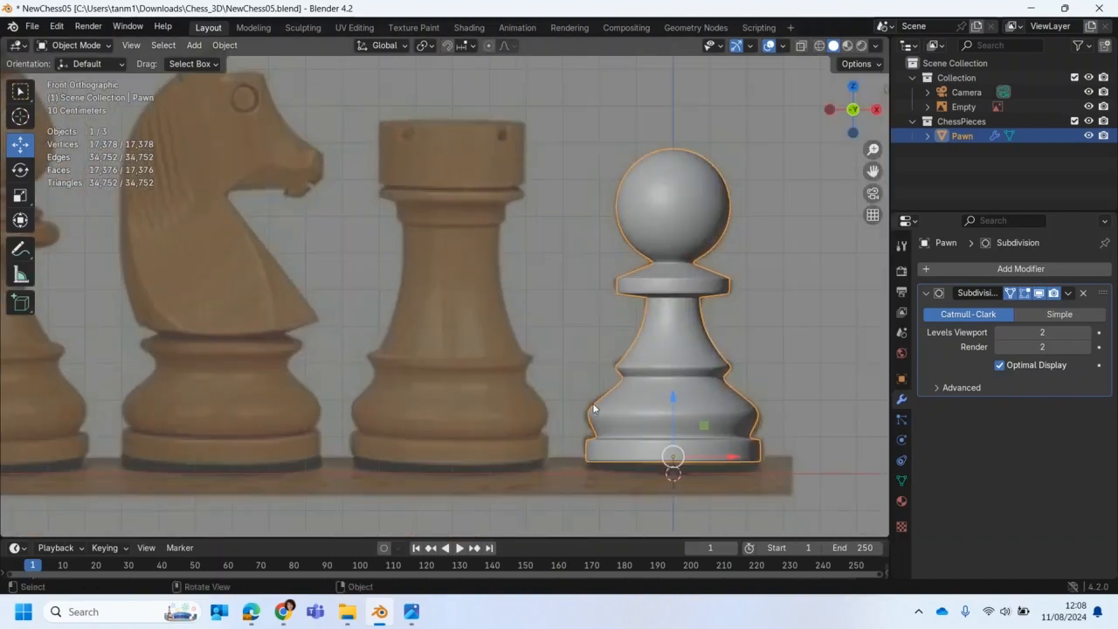
{"action": "scroll", "coordinate": [678, 445], "scroll_direction": "up", "scroll_amount": 1}
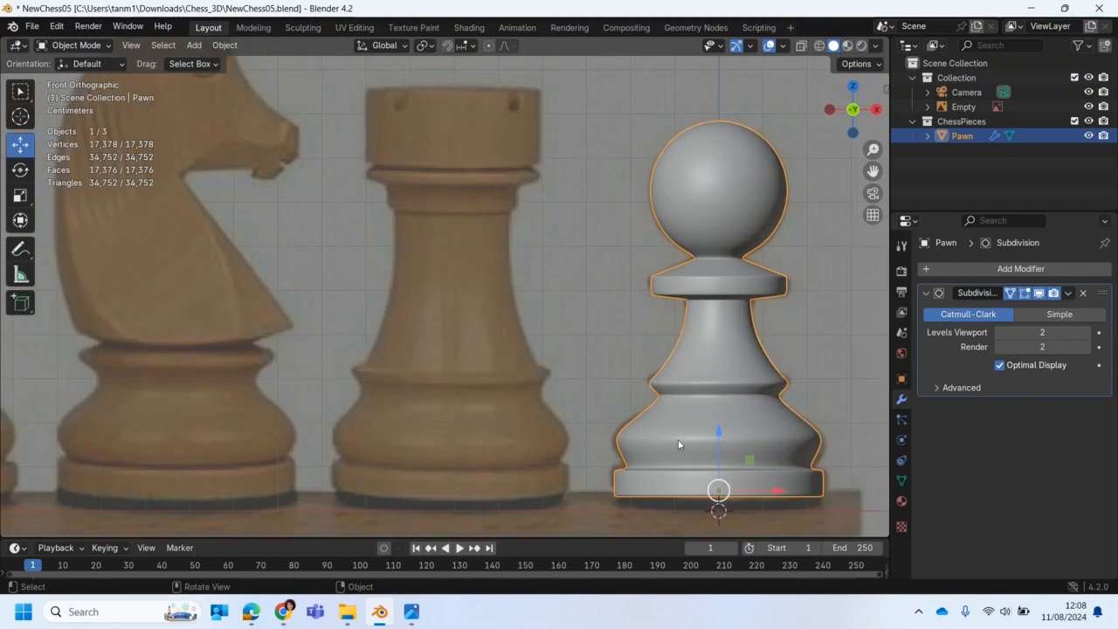
{"action": "middle_click_drag", "start_coordinate": [743, 471], "coordinate": [747, 393]}
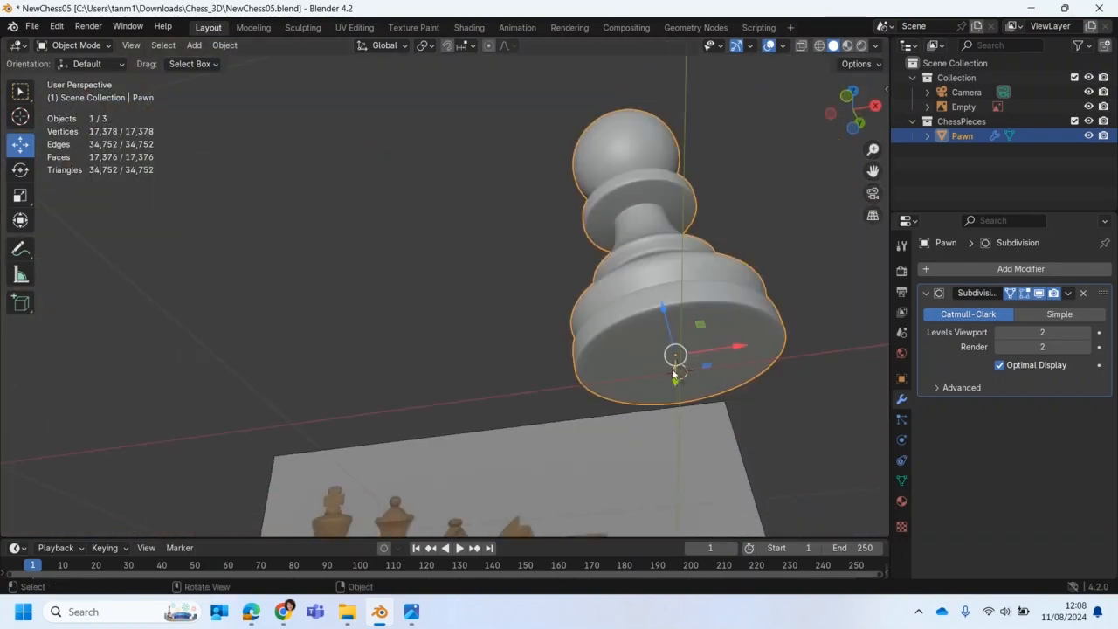
{"action": "middle_click_drag", "start_coordinate": [695, 349], "coordinate": [472, 329], "text": "shift"}
{"action": "scroll", "coordinate": [513, 347], "scroll_direction": "up", "scroll_amount": 4}
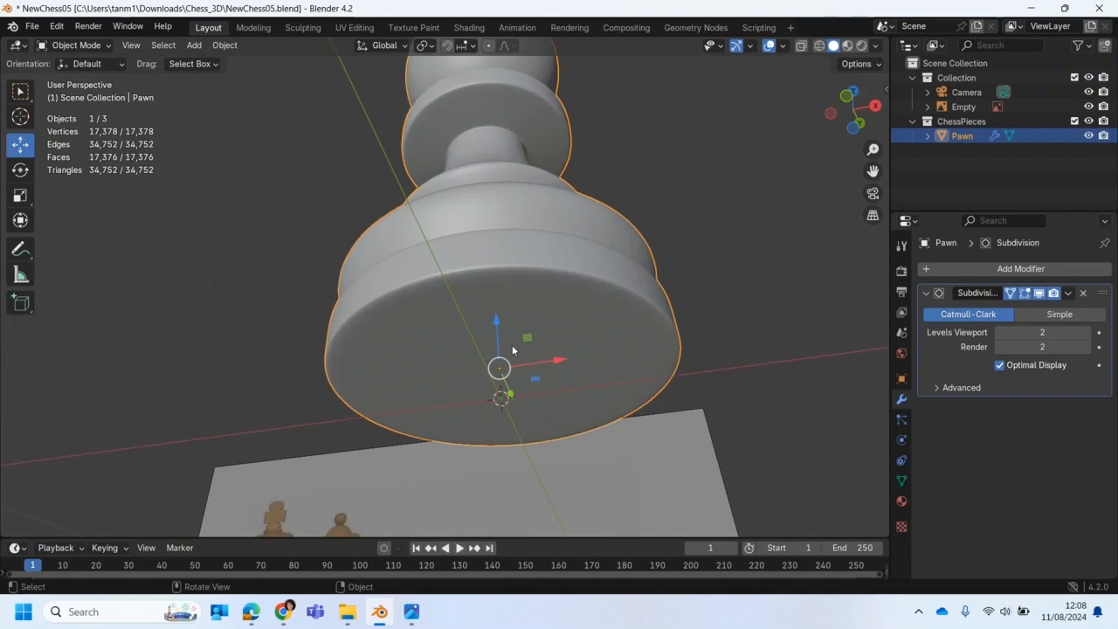
{"action": "middle_click_drag", "start_coordinate": [517, 394], "coordinate": [571, 404]}
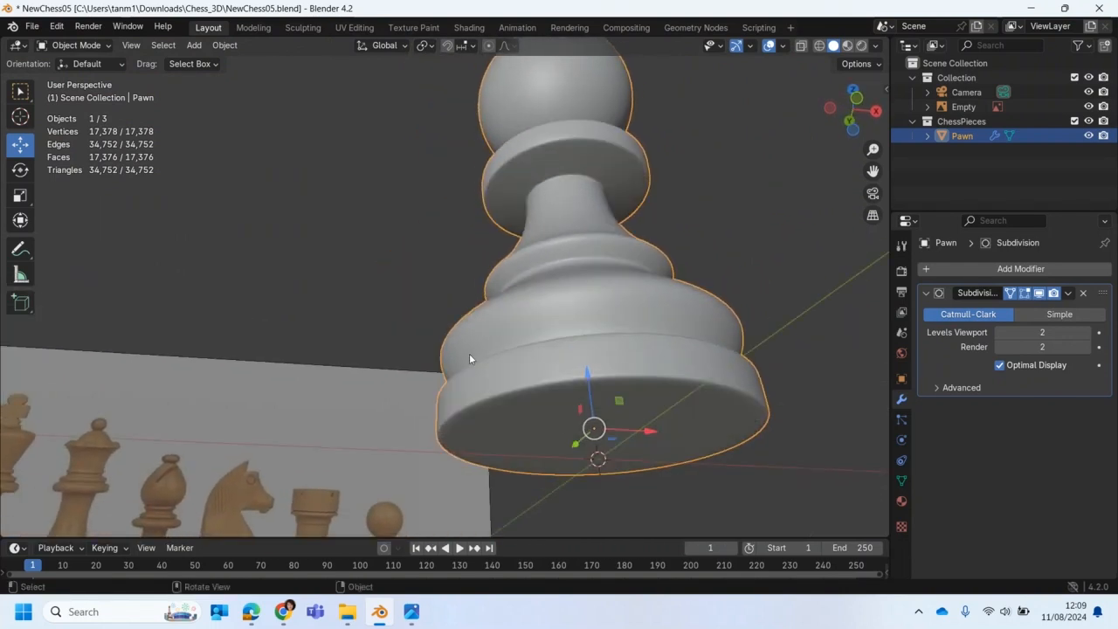
In Edit Mode with face selection, select the four centre faces of the pawn's underside and grow the selection twice.
{"action": "left_click", "coordinate": [74, 45]}
{"action": "left_click", "coordinate": [71, 80]}
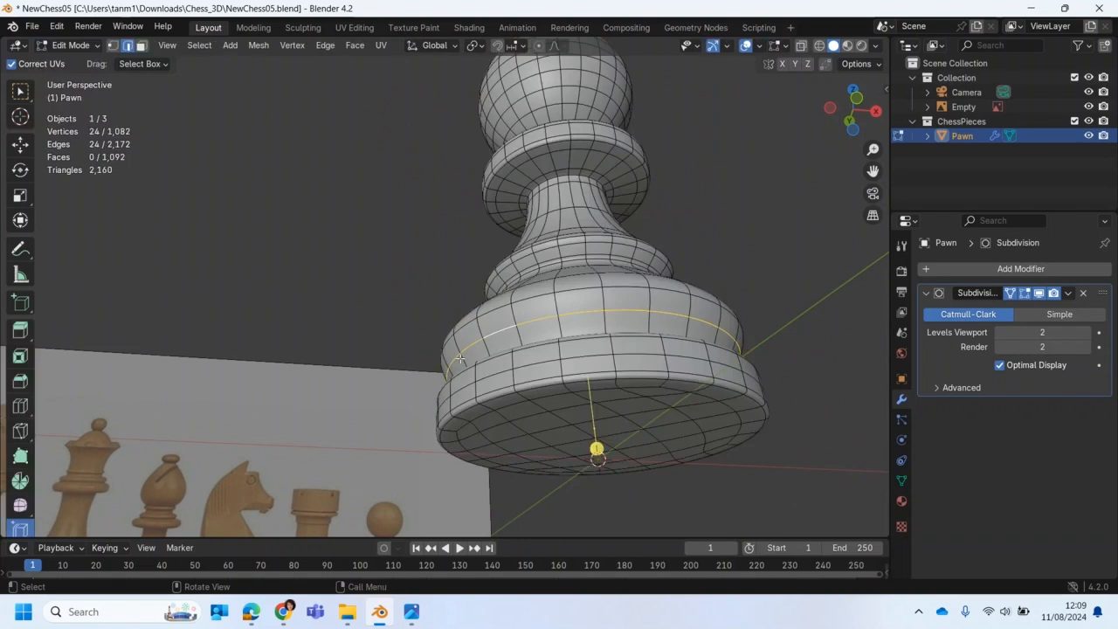
{"action": "middle_click_drag", "start_coordinate": [459, 358], "coordinate": [434, 298]}
{"action": "left_click", "coordinate": [21, 94]}
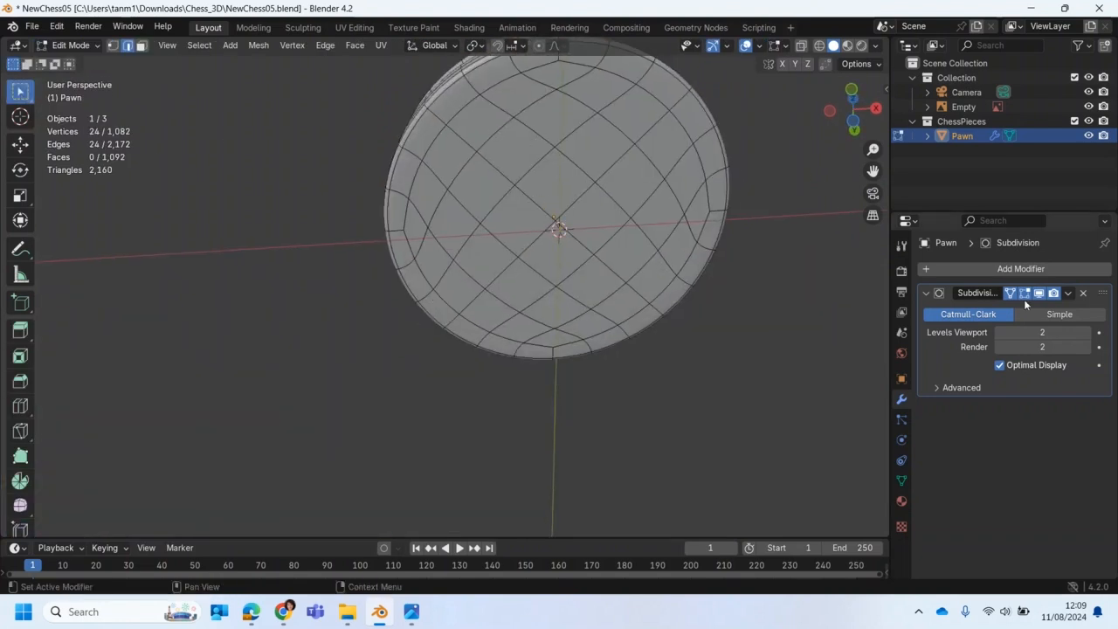
{"action": "left_click_drag", "start_coordinate": [527, 196], "coordinate": [569, 238]}
{"action": "left_click", "coordinate": [140, 45]}
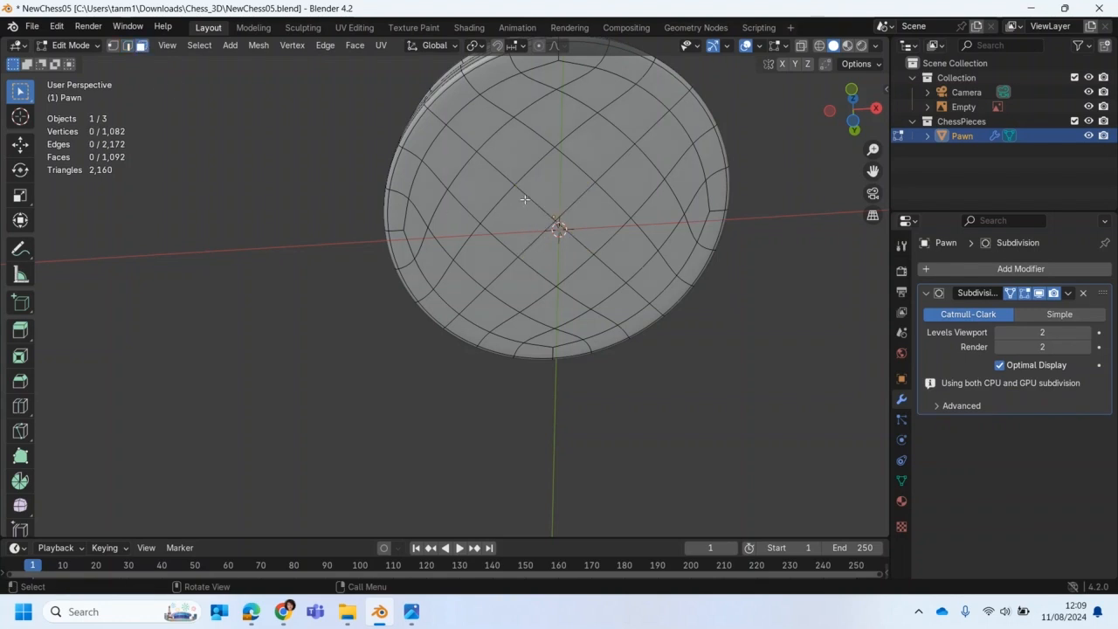
{"action": "left_click_drag", "start_coordinate": [524, 199], "coordinate": [590, 250]}
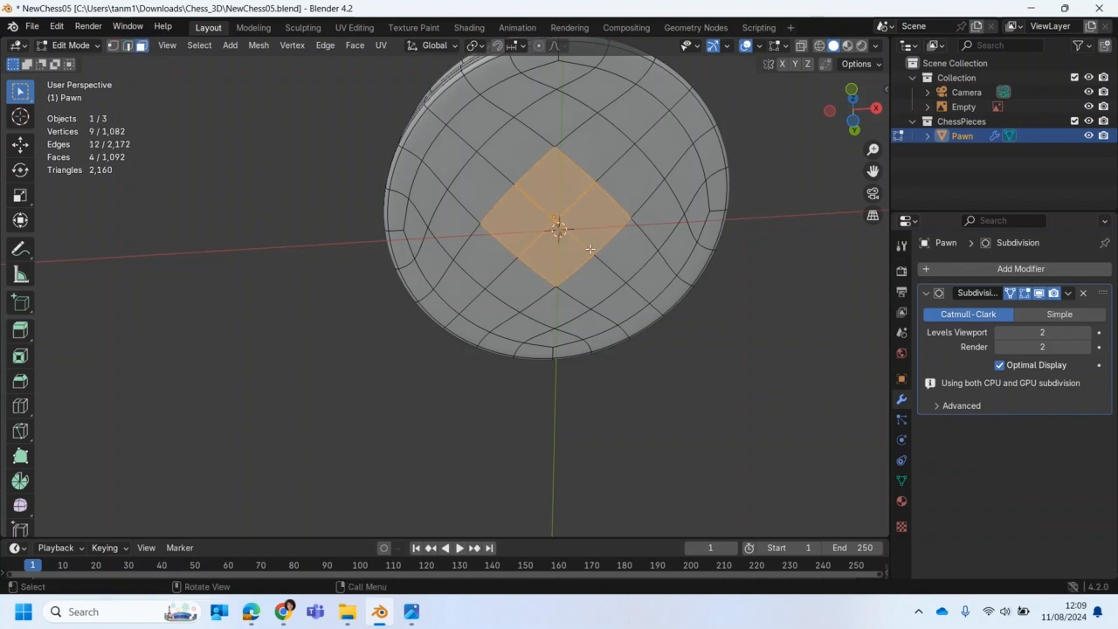
{"action": "key", "text": "ctrl+KP_Add"}
{"action": "key", "text": "ctrl+KP_Add"}
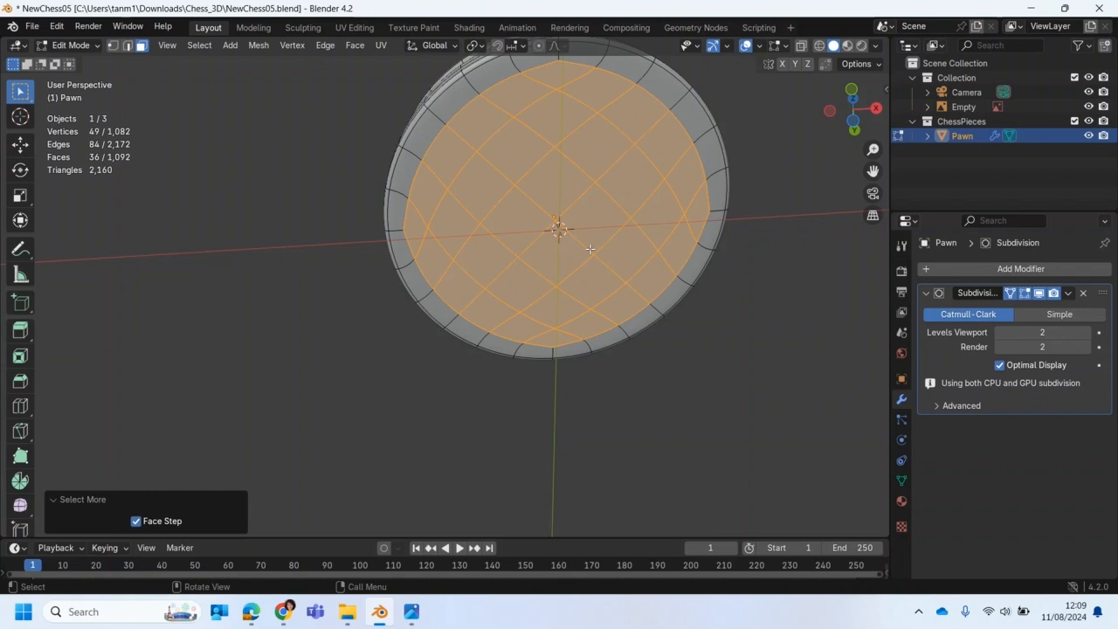
Snap the 3D cursor to the selected faces of the pawn's underside.
{"action": "middle_click_drag", "start_coordinate": [600, 249], "coordinate": [612, 324]}
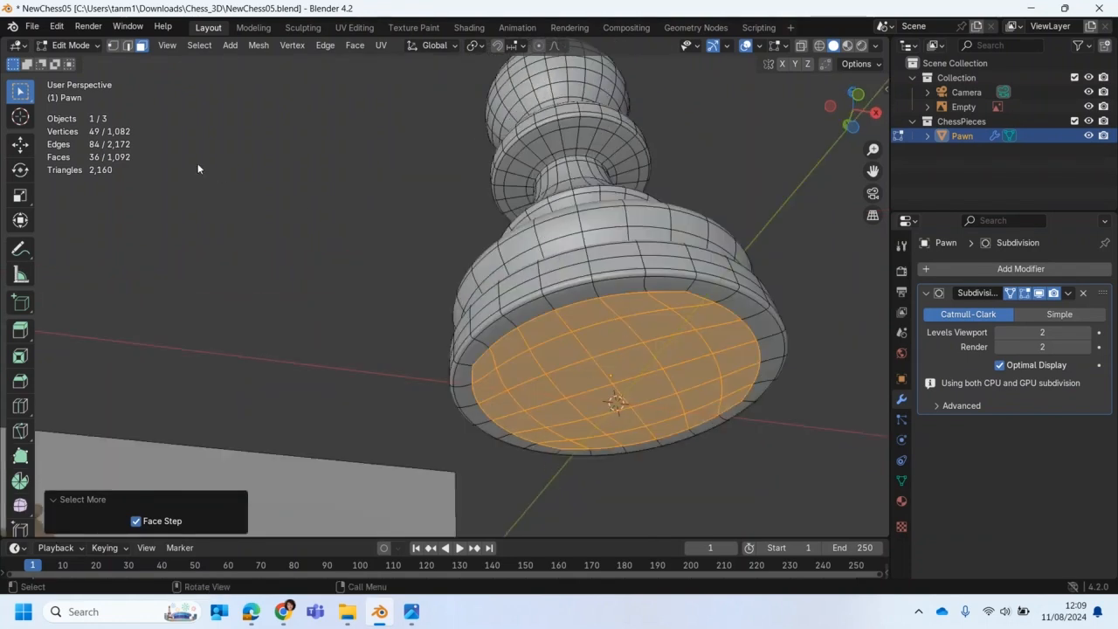
{"action": "key", "text": "shift+s"}
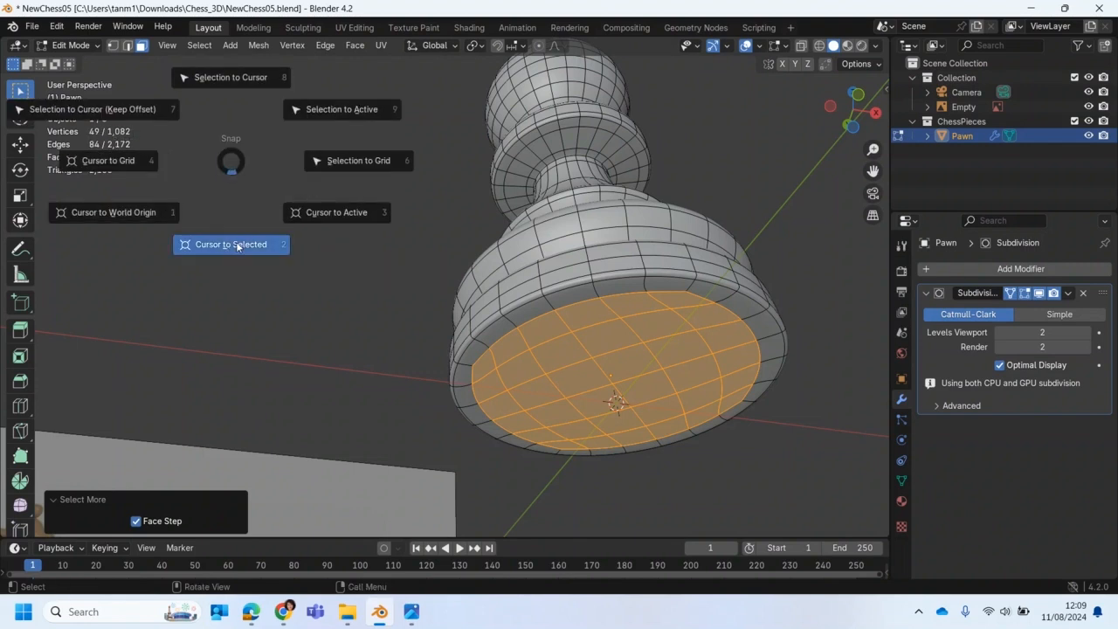
{"action": "left_click", "coordinate": [237, 246]}
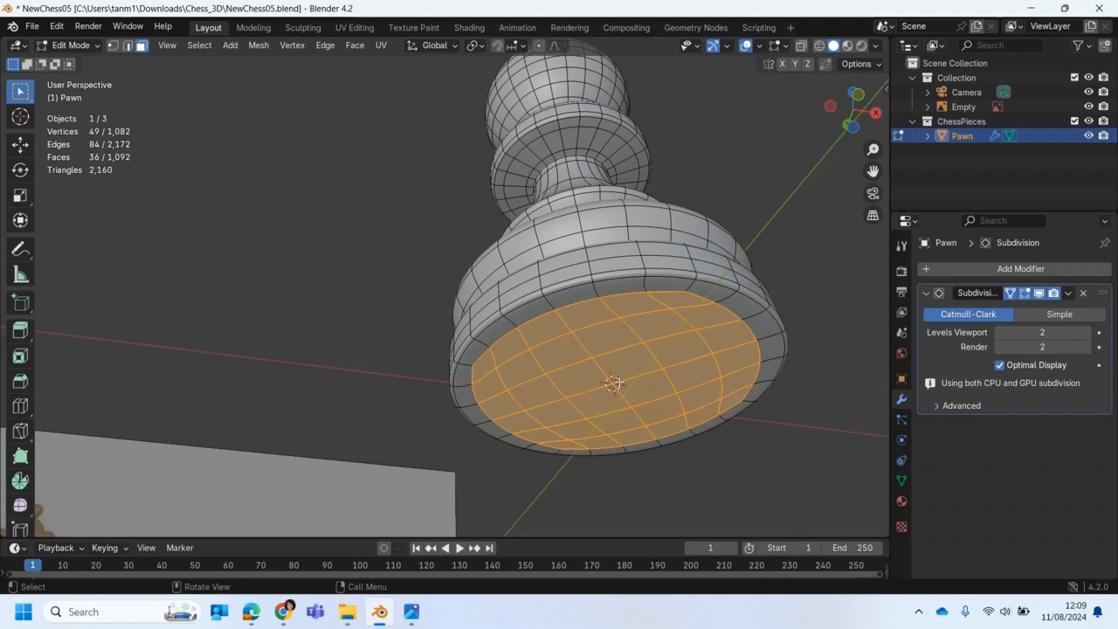
Return to Object Mode and set the pawn's origin to the 3D cursor at the centre of its underside.
{"action": "middle_click_drag", "start_coordinate": [609, 385], "coordinate": [546, 370]}
{"action": "key", "text": "Tab"}
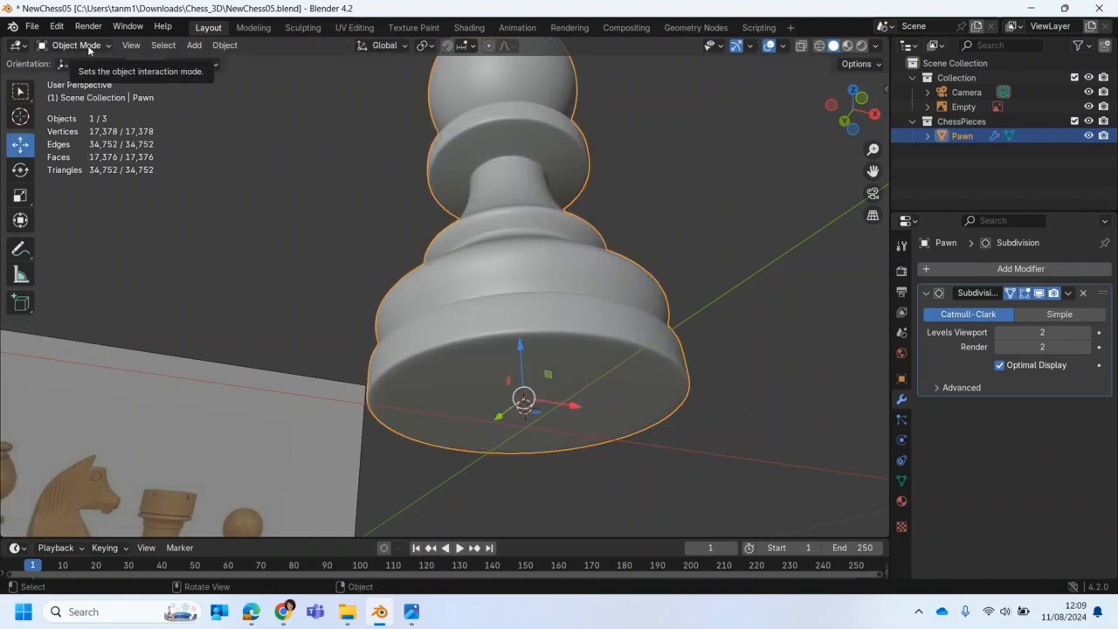
{"action": "left_click", "coordinate": [90, 48]}
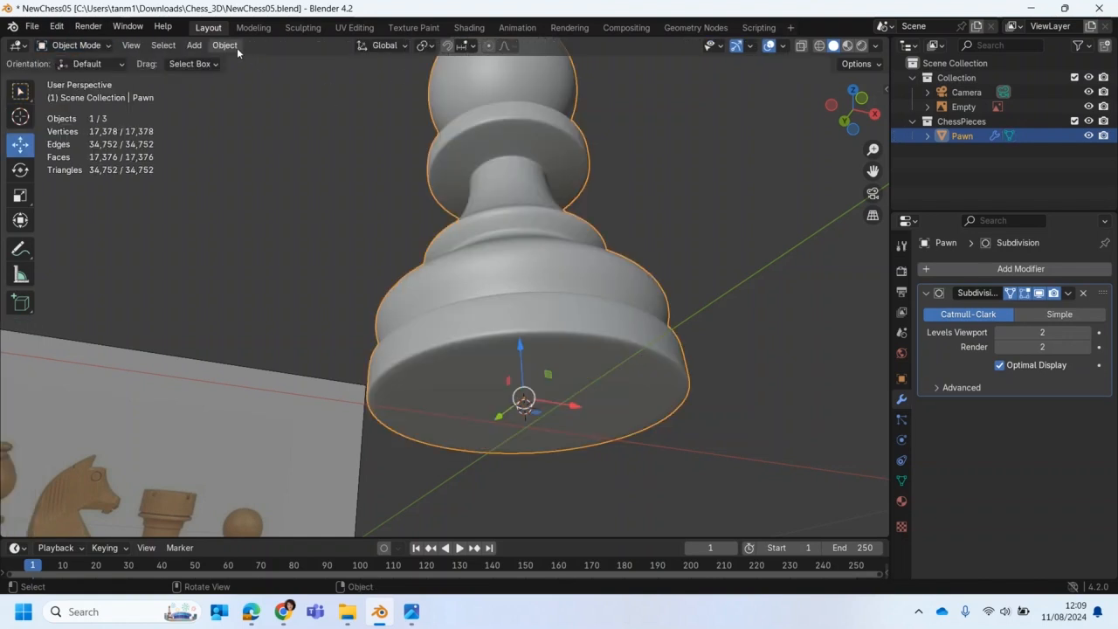
{"action": "left_click", "coordinate": [234, 45]}
{"action": "mouse_move", "coordinate": [240, 77]}
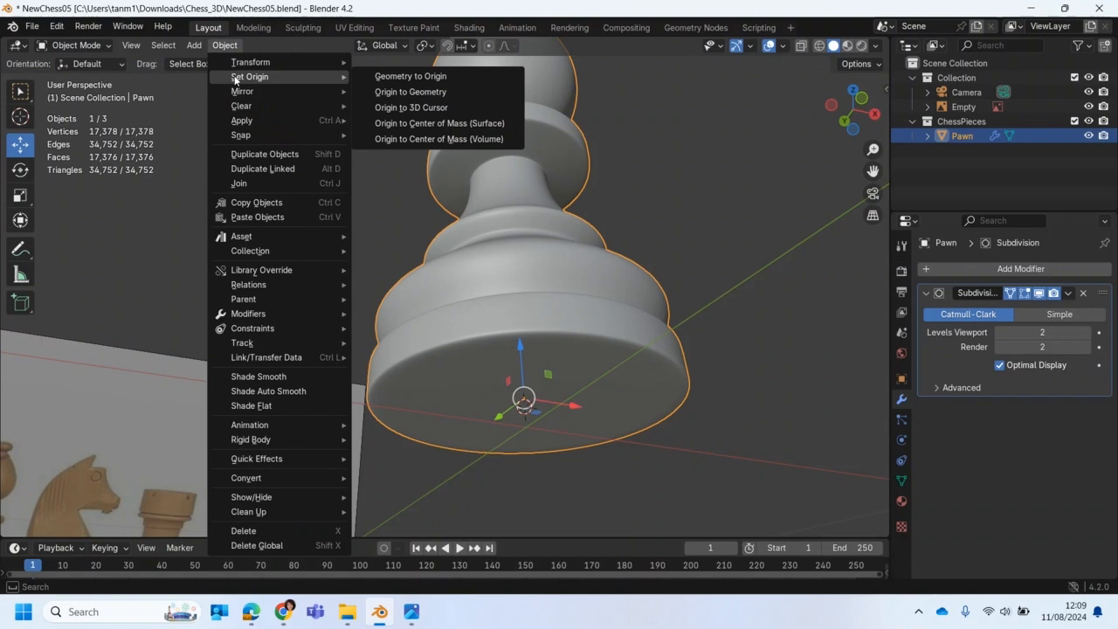
{"action": "left_click", "coordinate": [408, 108]}
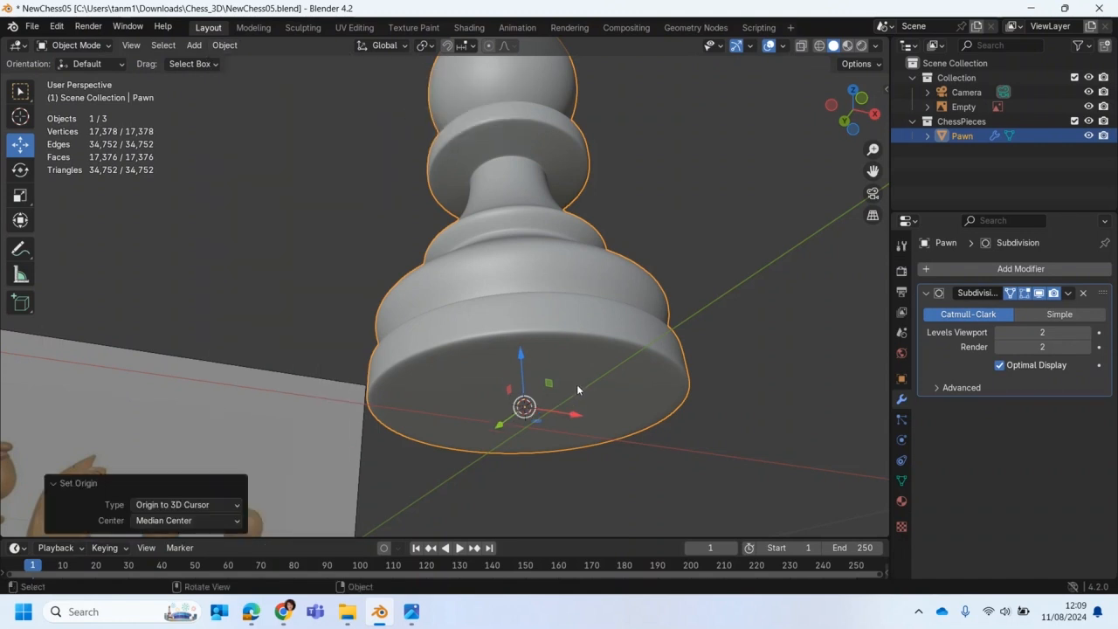